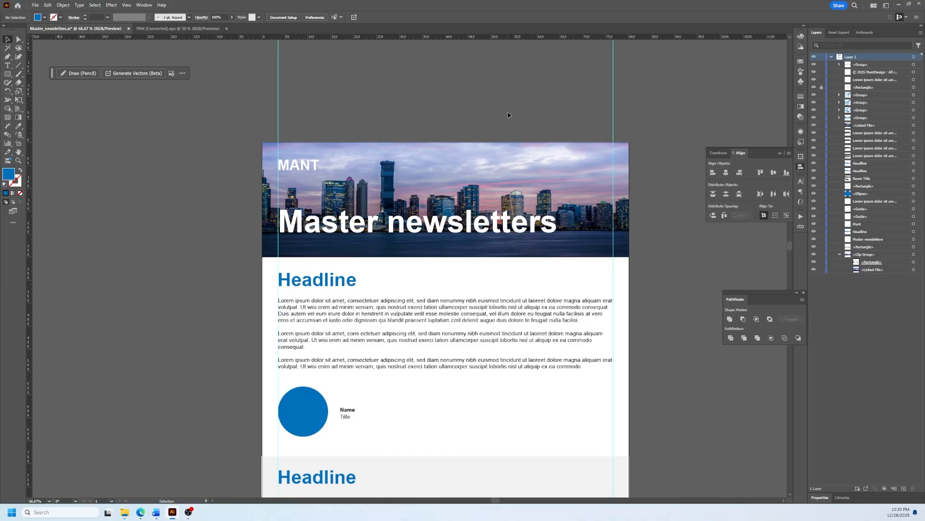
# - Examine the Master newsletters design from the header image through the headline sections to the footer
pyautogui.scroll(-10, 497, 106)
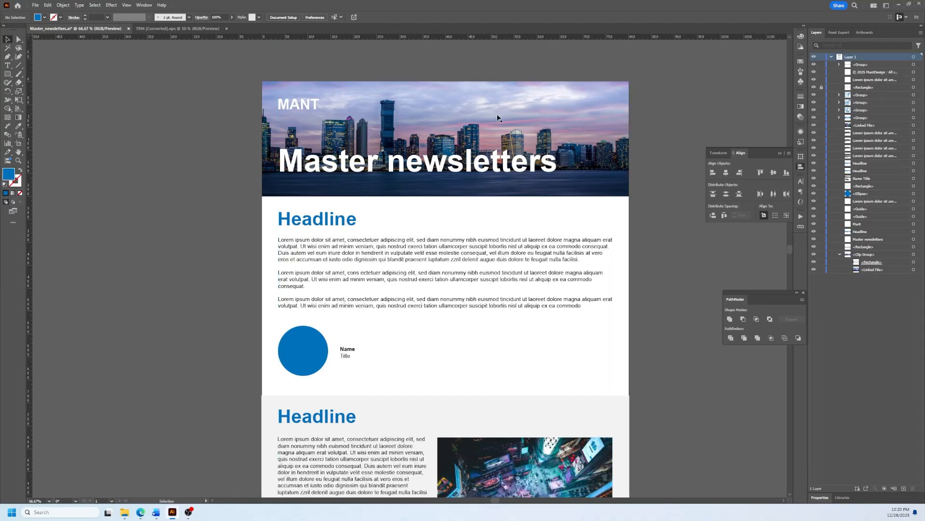
pyautogui.scroll(-8, 490, 177)
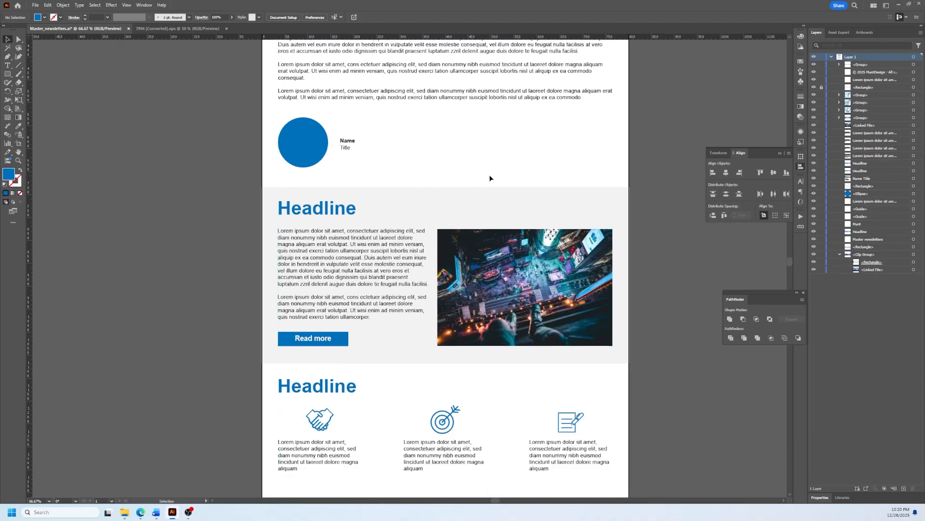
pyautogui.scroll(8, 534, 173)
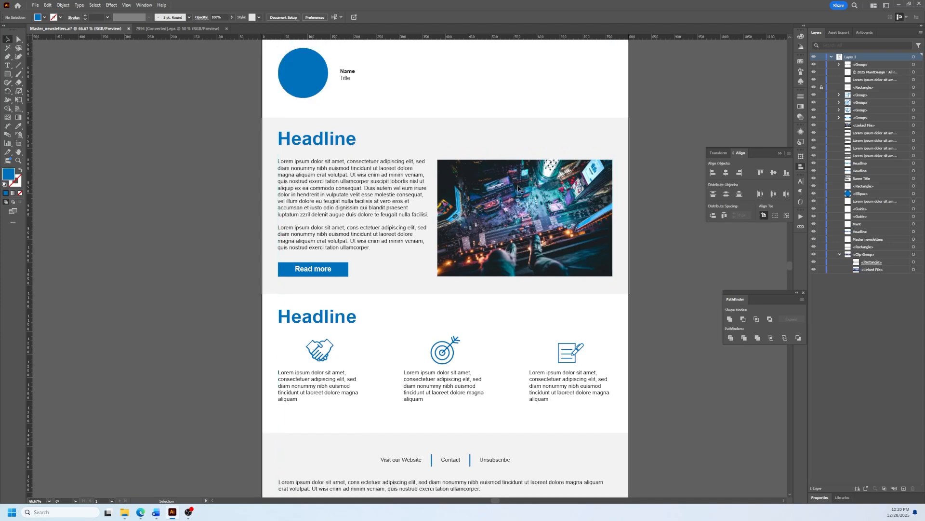
pyautogui.scroll(6, 443, 181)
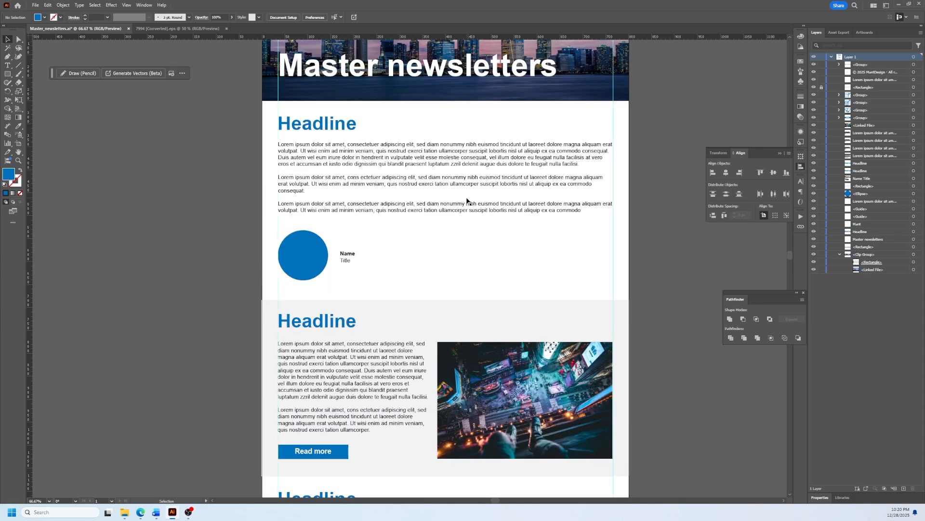
pyautogui.scroll(-3, 434, 178)
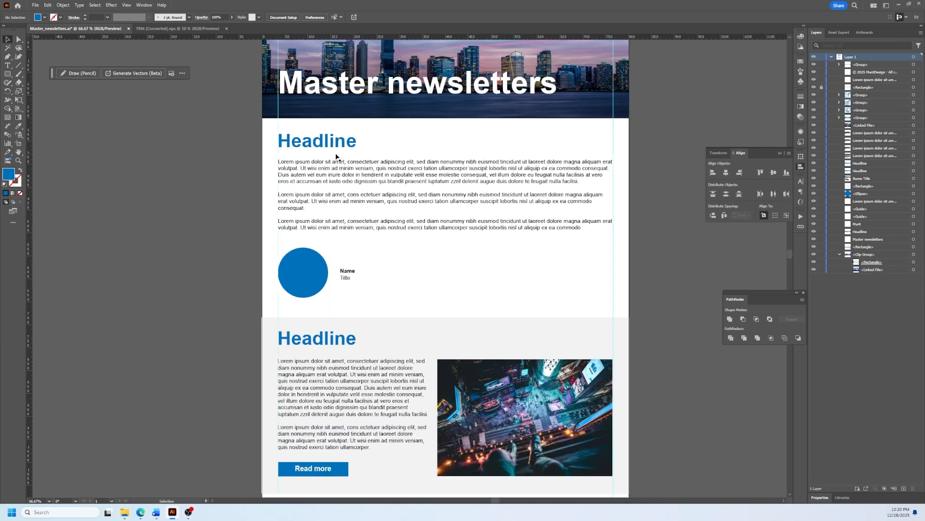
pyautogui.scroll(-4, 403, 173)
pyautogui.scroll(-4, 408, 202)
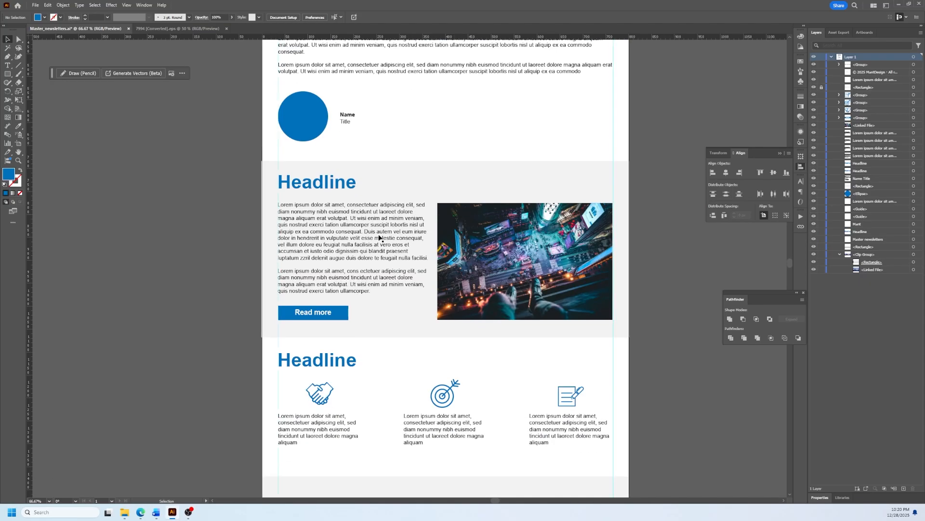
pyautogui.scroll(-6, 475, 187)
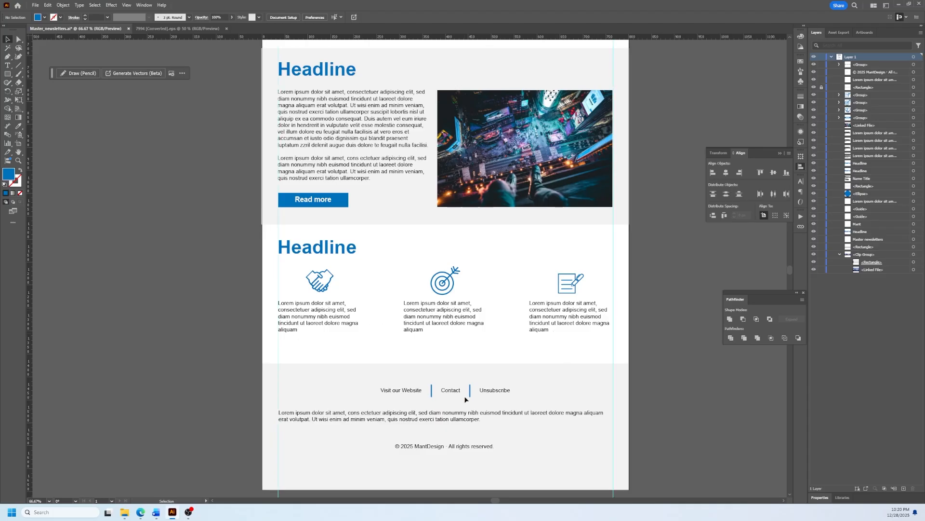
# - Switch to the blank Word document and set it to Web Layout view
pyautogui.click(898, 5)
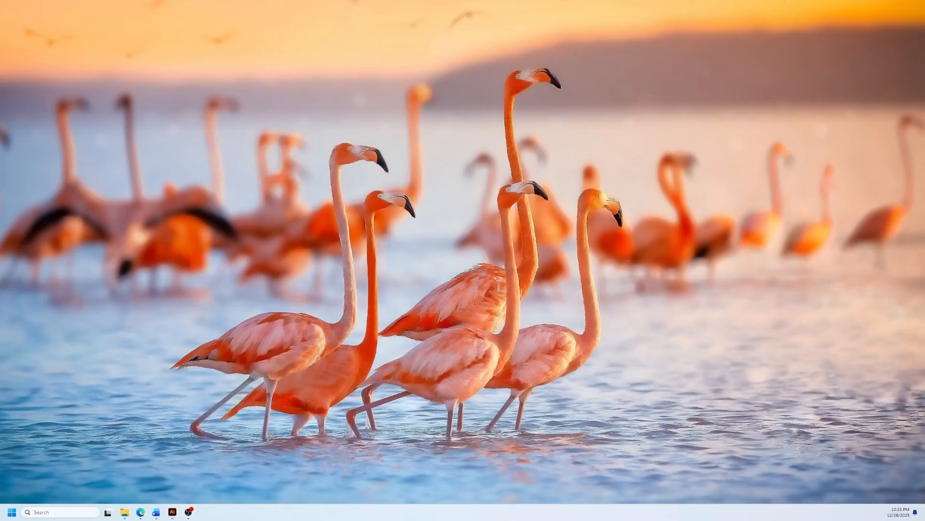
pyautogui.click(155, 512)
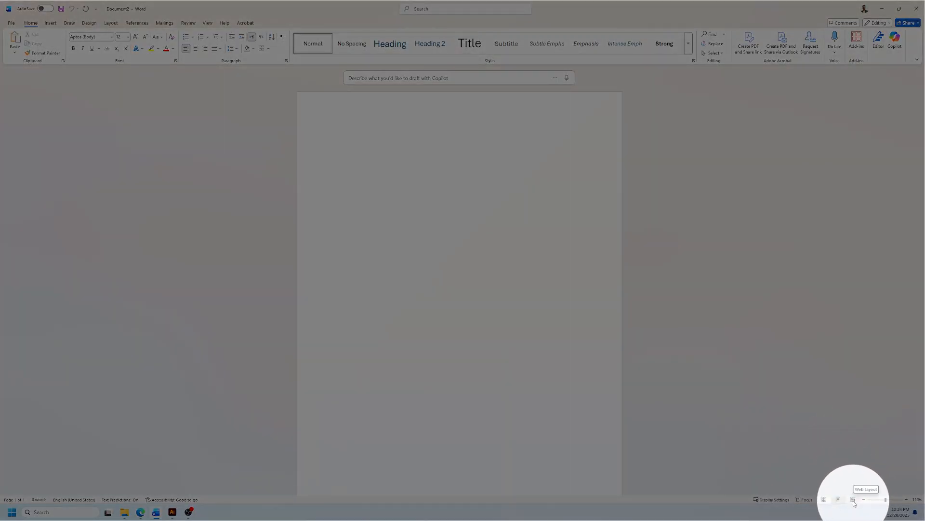
pyautogui.click(853, 500)
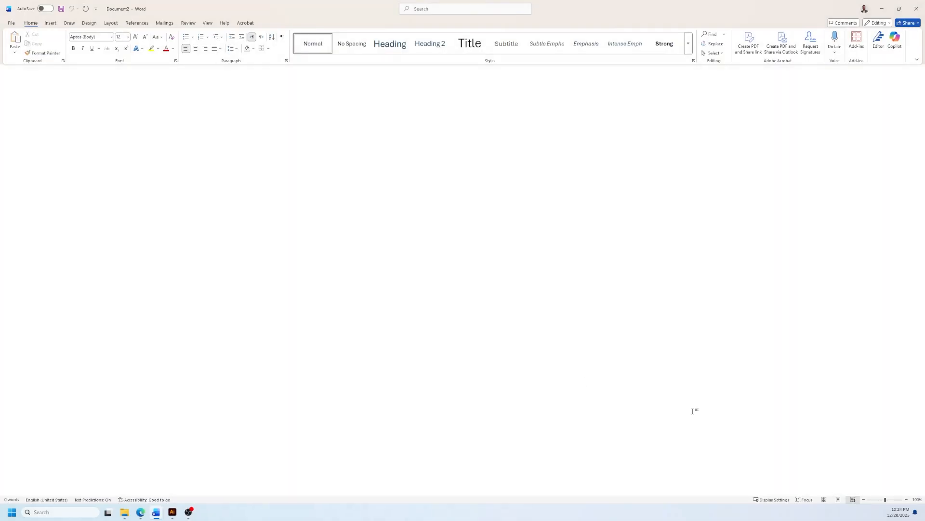
pyautogui.click(838, 500)
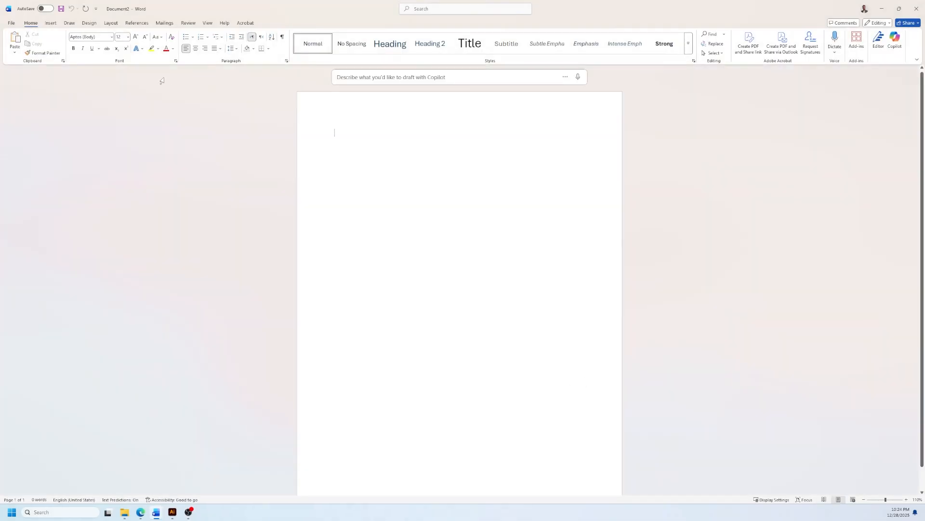
pyautogui.click(203, 24)
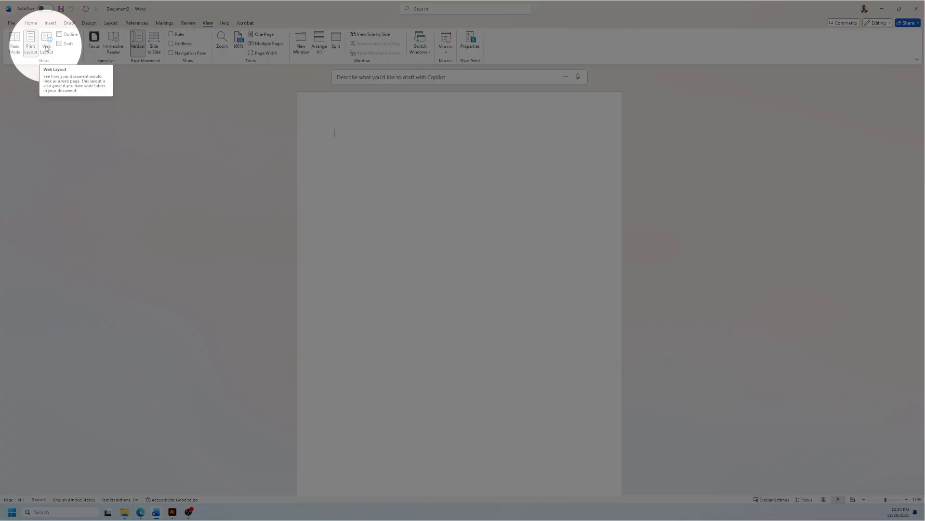
pyautogui.click(46, 49)
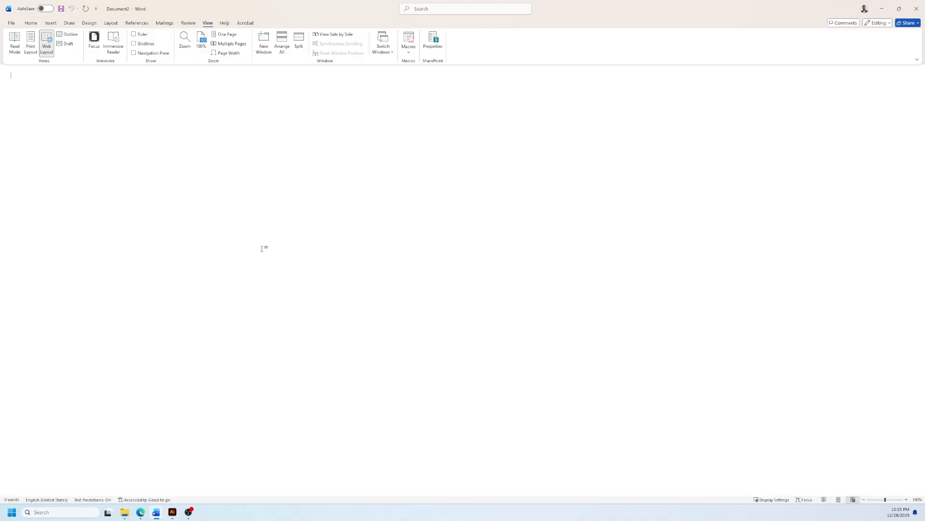
# - Insert a table with one column and one row at the start of the document
pyautogui.click(31, 23)
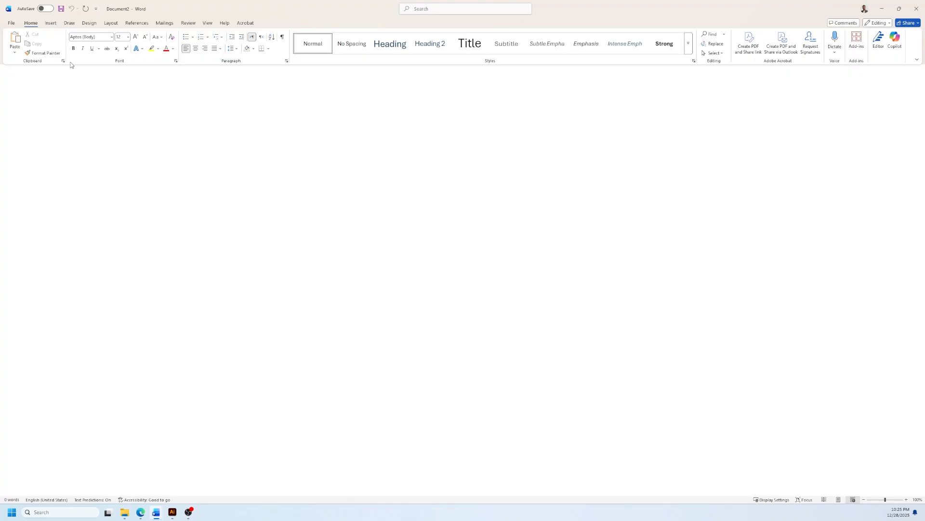
pyautogui.click(52, 23)
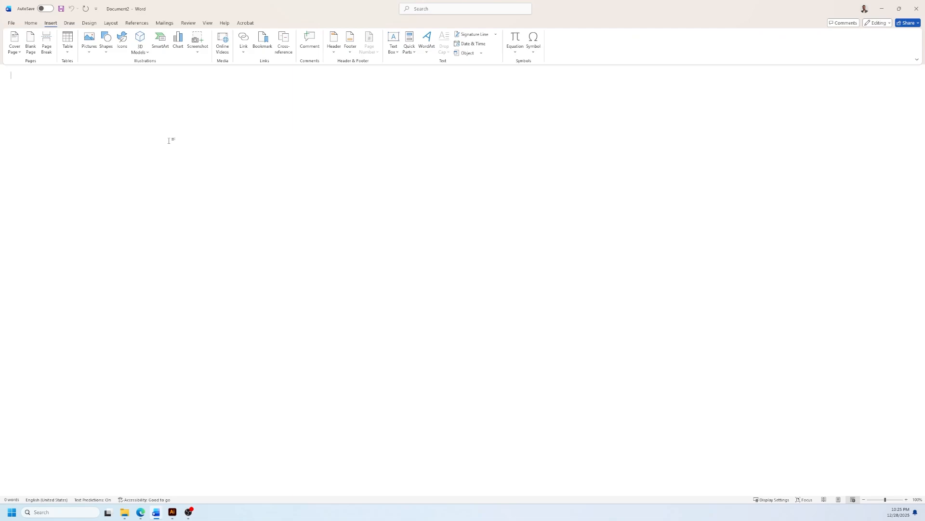
pyautogui.click(68, 50)
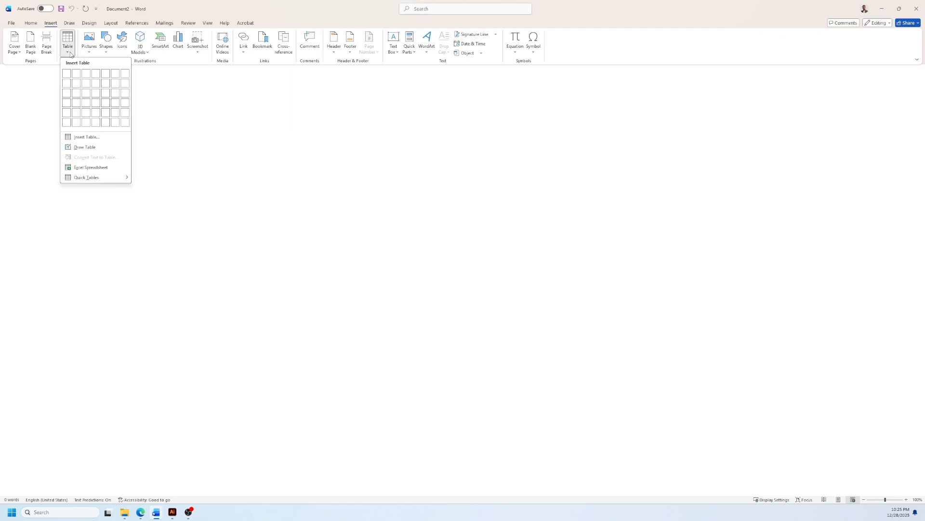
pyautogui.click(67, 75)
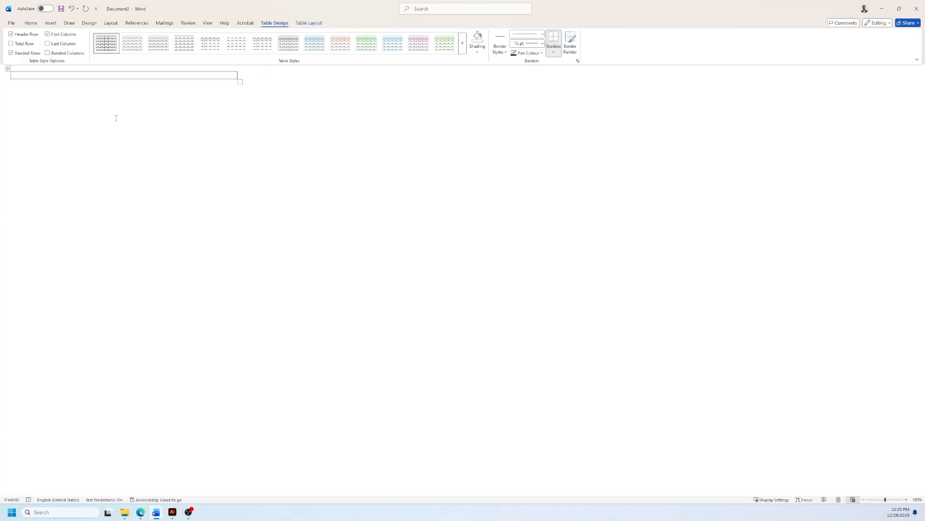
# - Set the whole table's preferred width to 100 per cent
pyautogui.click(8, 69)
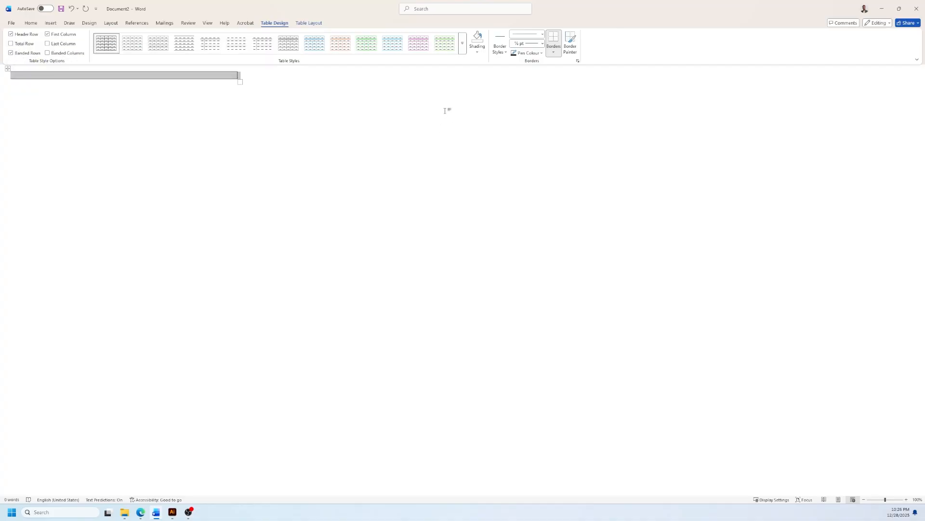
pyautogui.click(310, 23)
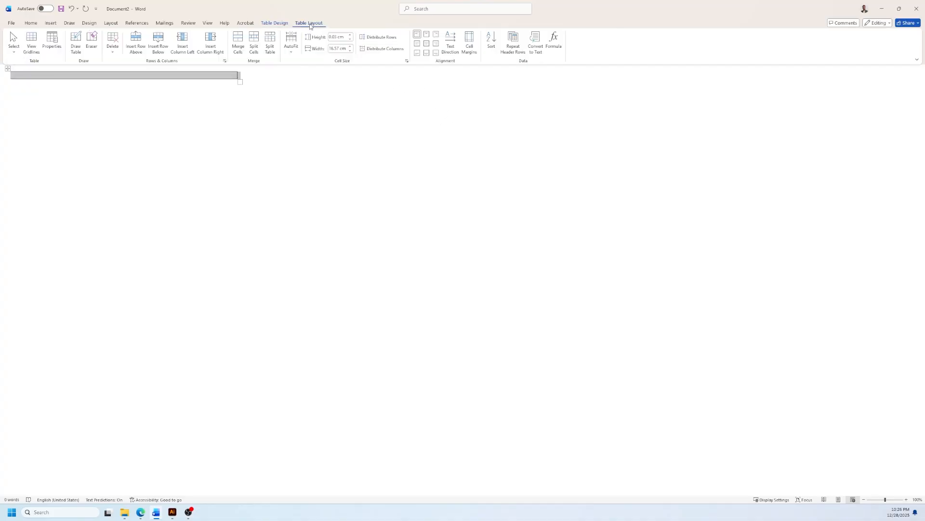
pyautogui.click(52, 42)
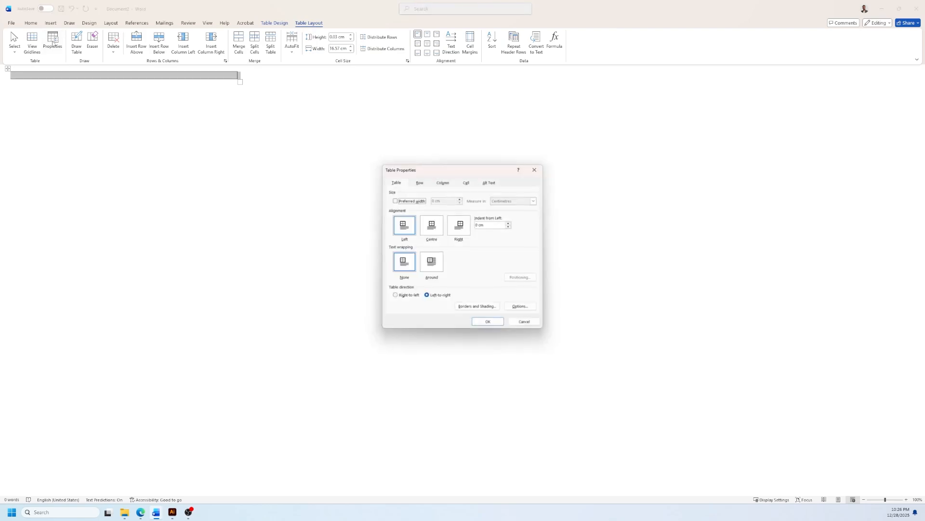
pyautogui.click(395, 201)
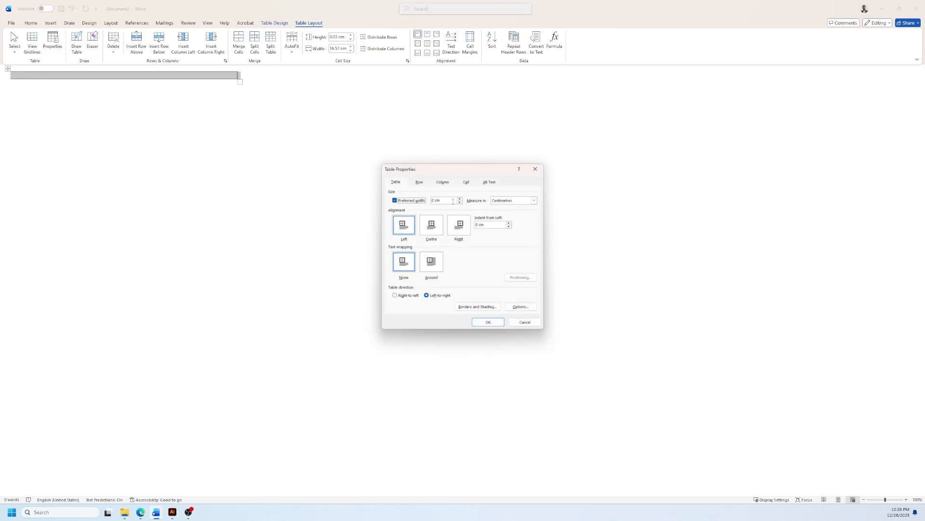
pyautogui.press('Tab')
pyautogui.write('1')
pyautogui.click(488, 323)
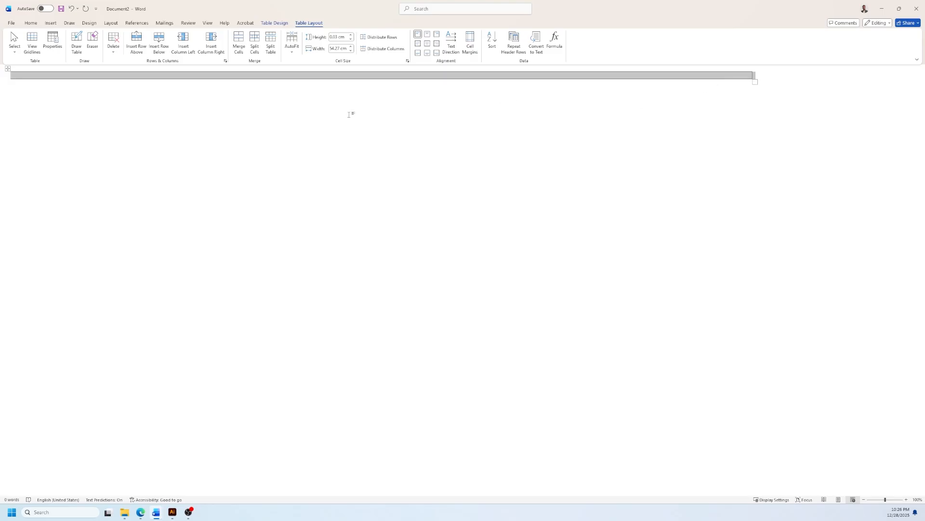
# - Open the table's cell options and turn off "Same as the whole table" for the cell margins
pyautogui.click(57, 42)
pyautogui.moveTo(454, 173); pyautogui.dragTo(428, 146)
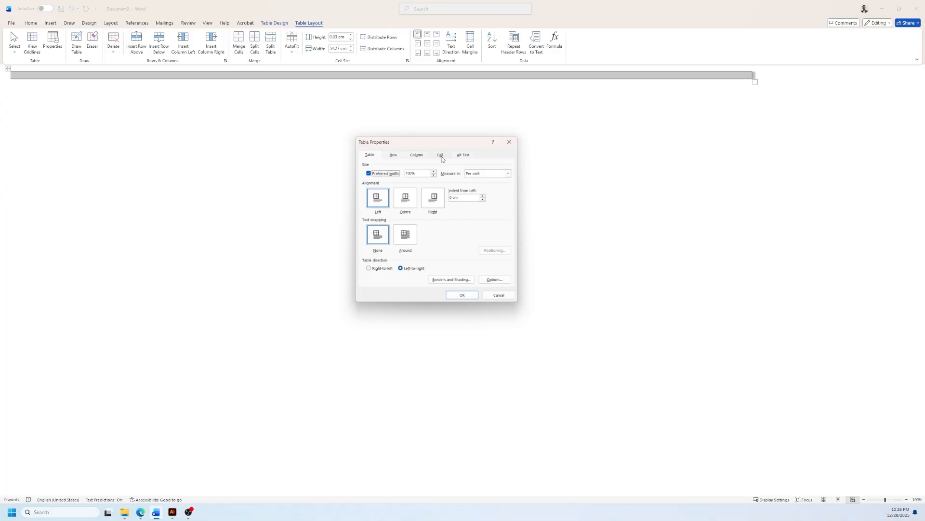
pyautogui.click(441, 155)
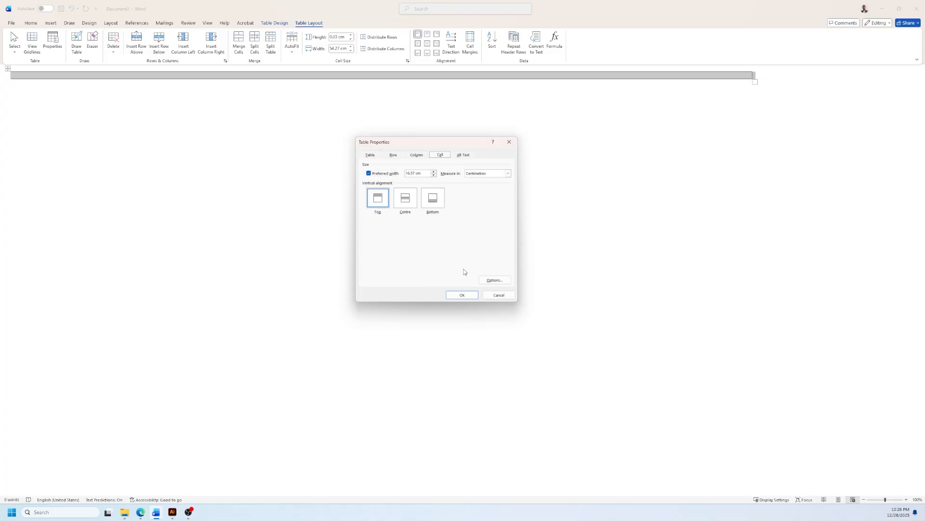
pyautogui.click(498, 282)
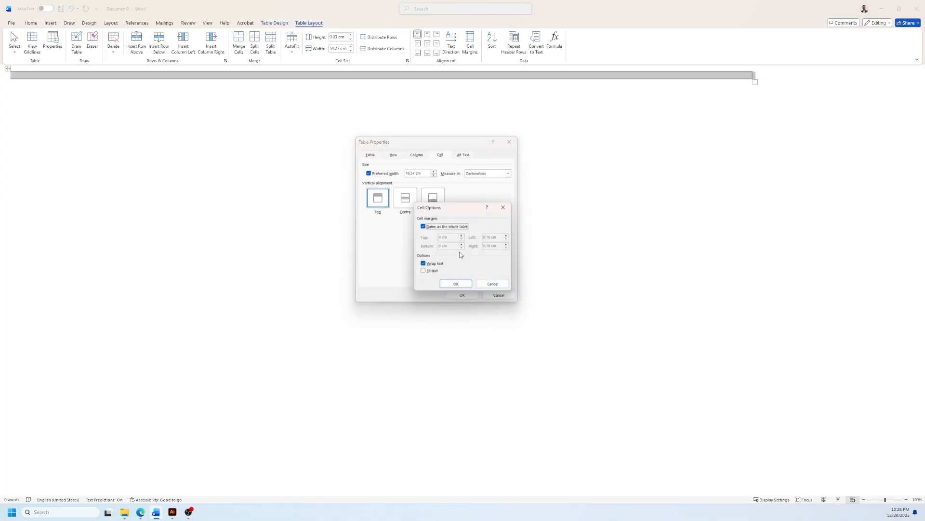
pyautogui.moveTo(456, 212); pyautogui.dragTo(480, 177)
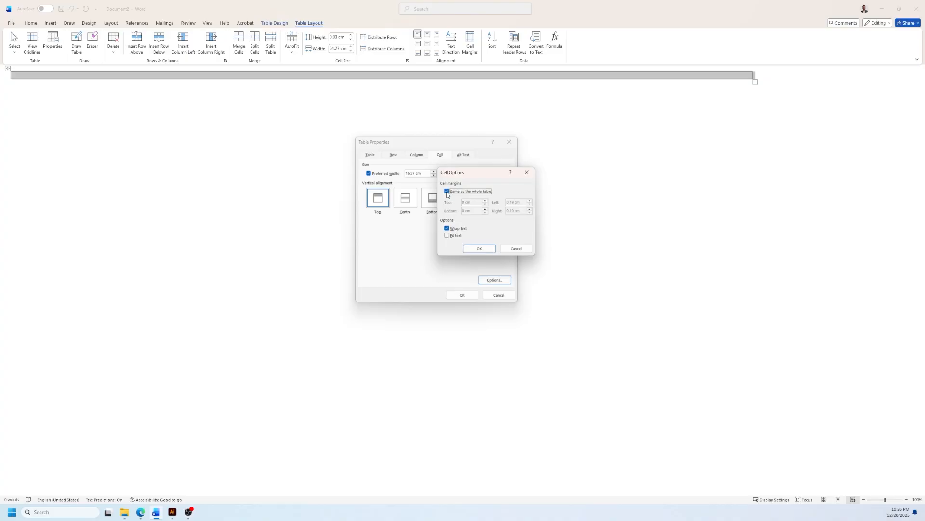
pyautogui.click(447, 192)
pyautogui.press('Tab')
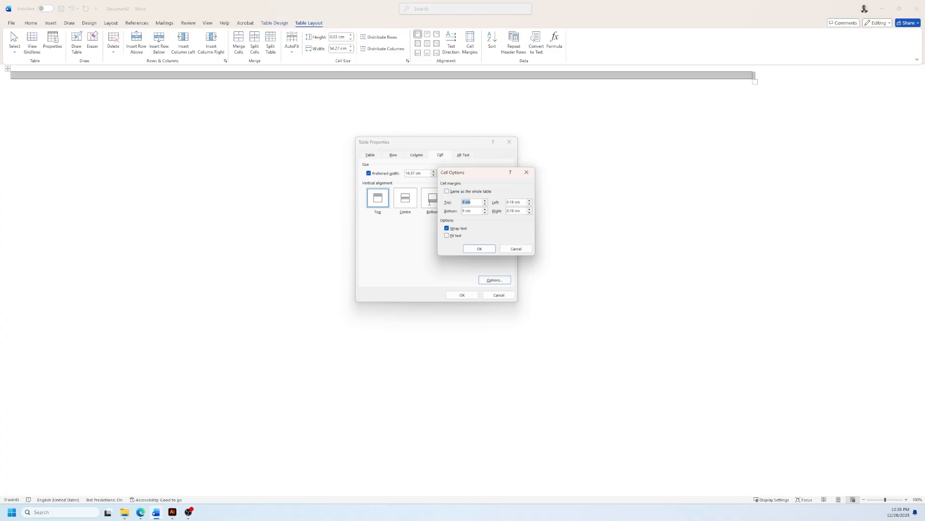
# - Increase the cell's top margin in increments and copy its value
pyautogui.click(485, 201)
pyautogui.click(485, 201)
pyautogui.click(485, 200)
pyautogui.click(486, 201)
pyautogui.click(485, 201)
pyautogui.click(485, 201)
pyautogui.click(486, 200)
pyautogui.click(486, 200)
pyautogui.click(478, 200)
pyautogui.moveTo(478, 200); pyautogui.dragTo(442, 202)
pyautogui.hotkey('ctrl', 'c')
# - Apply the copied top margin value to the cell's bottom, left and right margins
pyautogui.moveTo(476, 212); pyautogui.dragTo(449, 213)
pyautogui.hotkey('ctrl', 'v')
pyautogui.moveTo(521, 202); pyautogui.dragTo(497, 212)
pyautogui.hotkey('ctrl', 'v')
pyautogui.hotkey('ctrl', 'v')
pyautogui.click(480, 248)
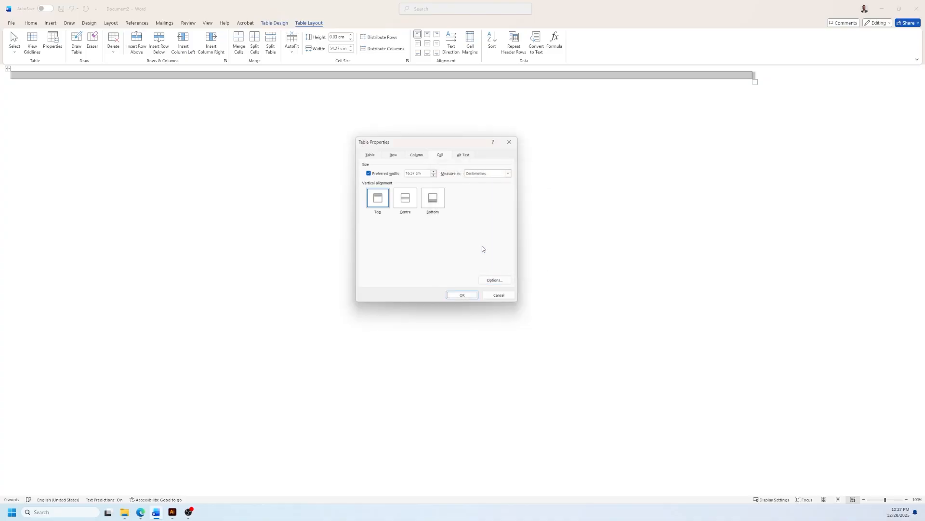
pyautogui.click(462, 295)
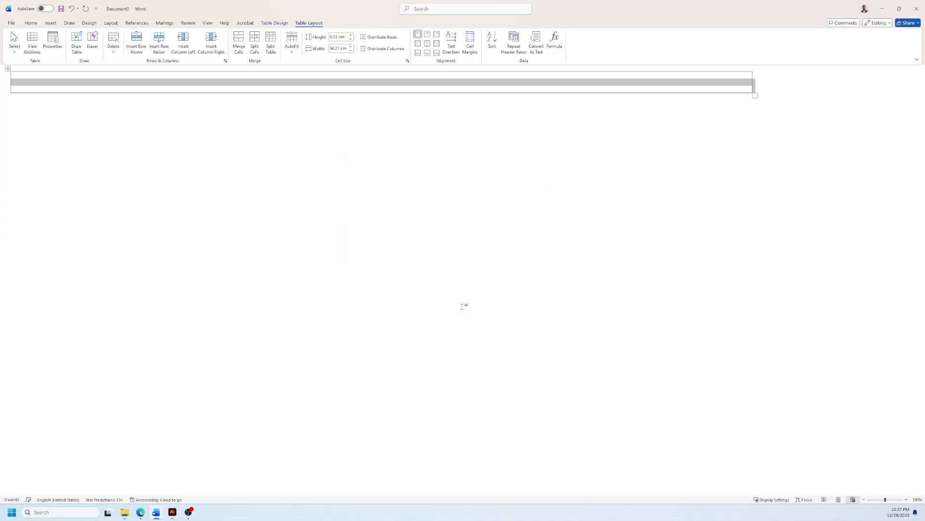
# - Remove all borders from the table and turn on the display of table gridlines
pyautogui.click(274, 22)
pyautogui.click(554, 52)
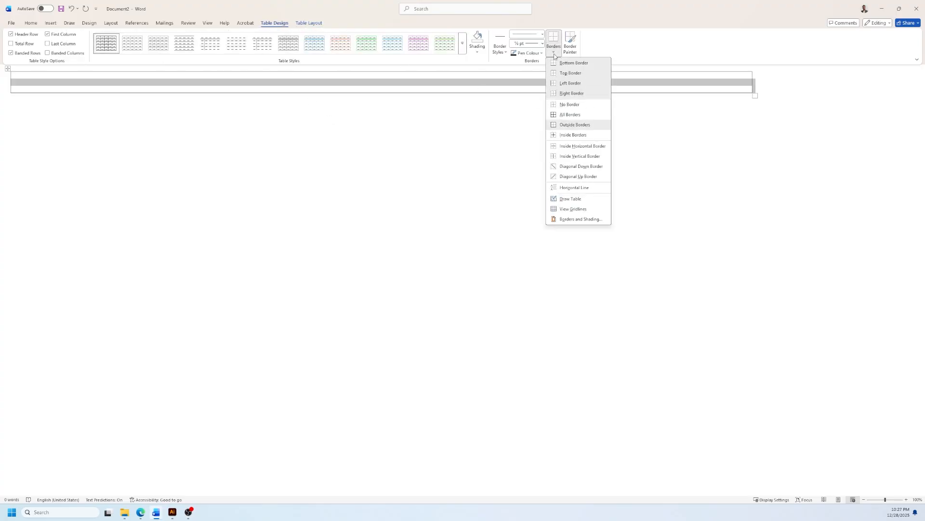
pyautogui.click(569, 105)
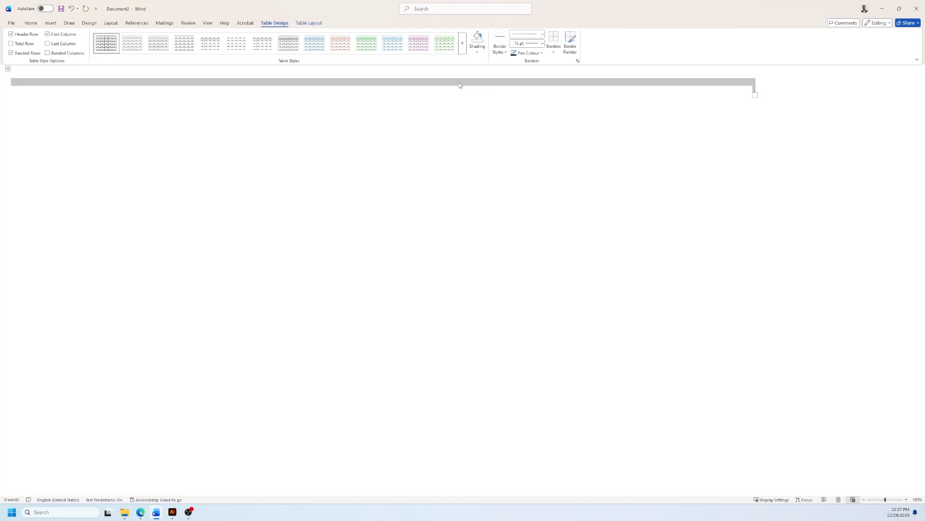
pyautogui.click(310, 24)
pyautogui.click(33, 44)
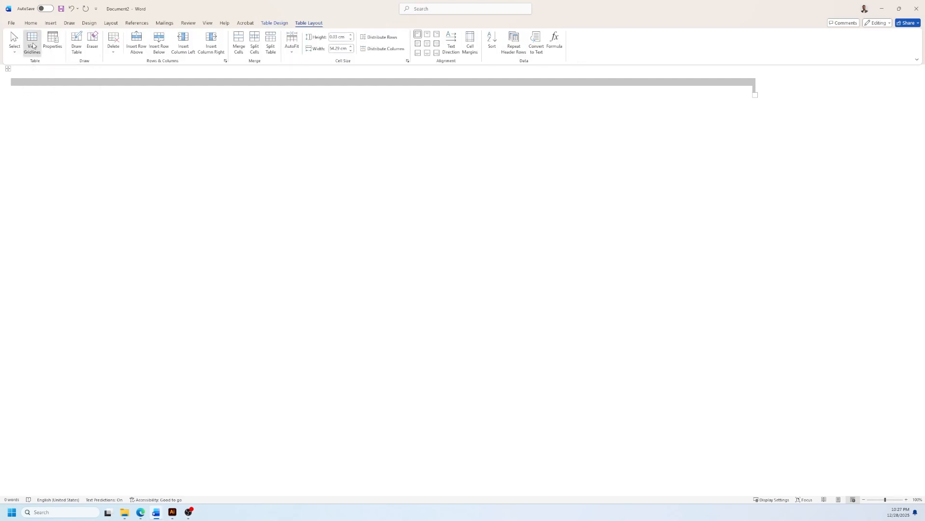
# - Insert a nested table with one column and one row inside the outer table's cell
pyautogui.click(218, 87)
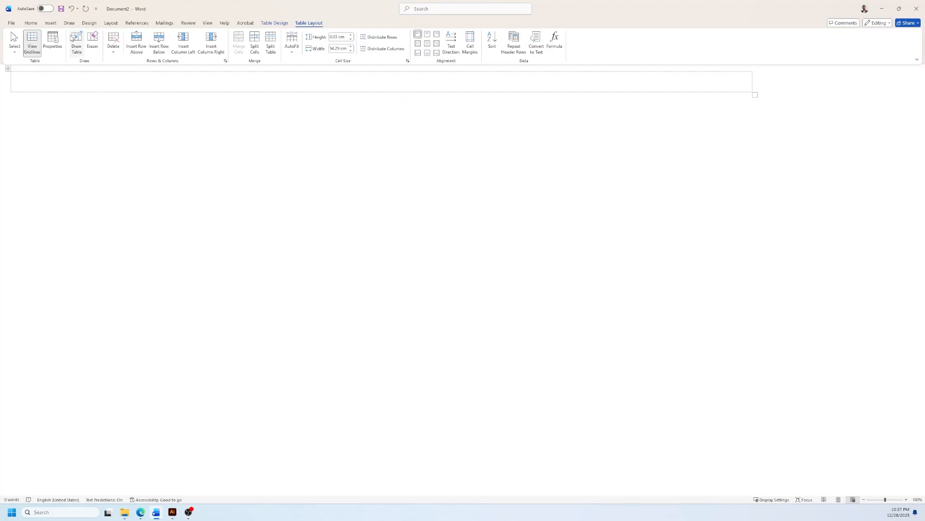
pyautogui.click(52, 23)
pyautogui.click(67, 42)
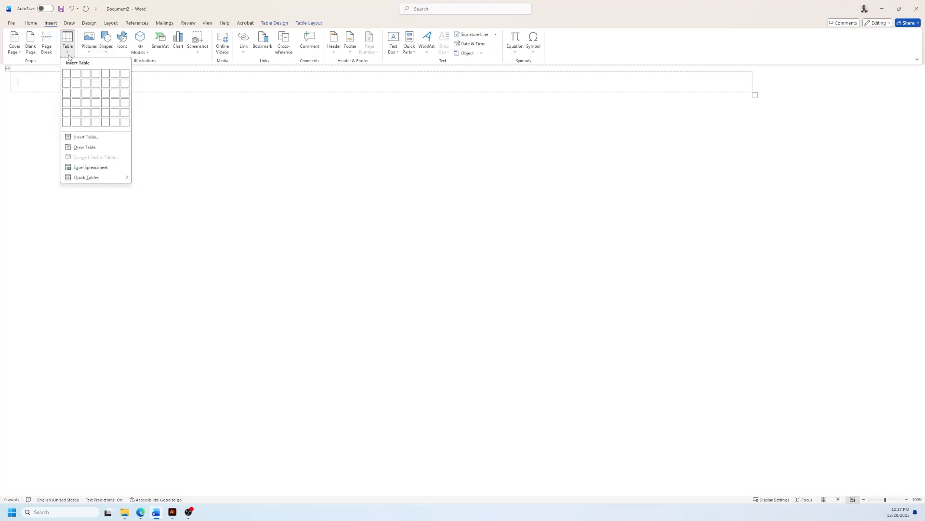
pyautogui.click(67, 75)
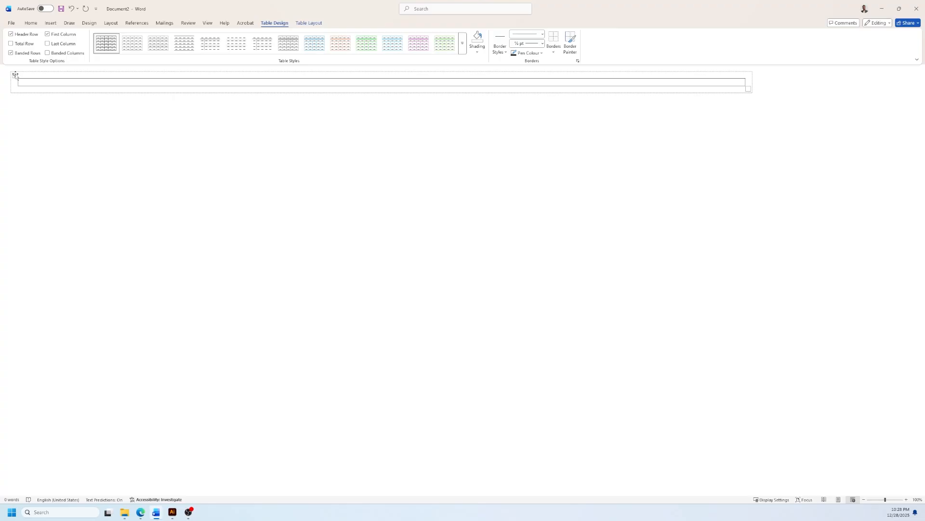
# - Set the nested table's preferred width to 21.1 cm
pyautogui.click(14, 74)
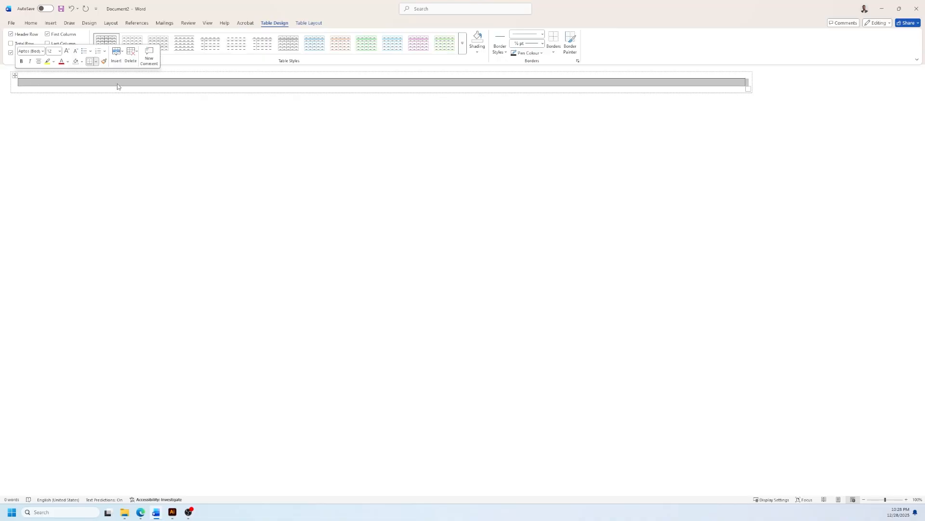
pyautogui.click(311, 22)
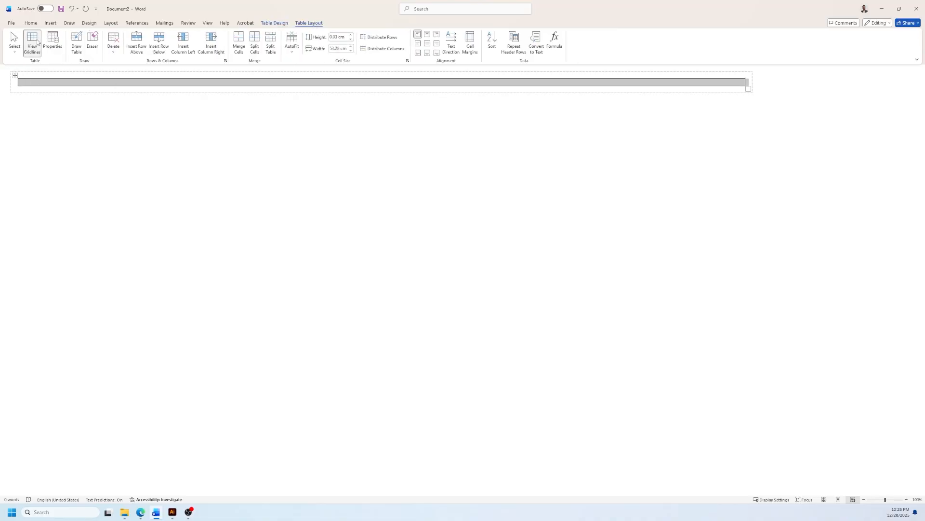
pyautogui.click(53, 42)
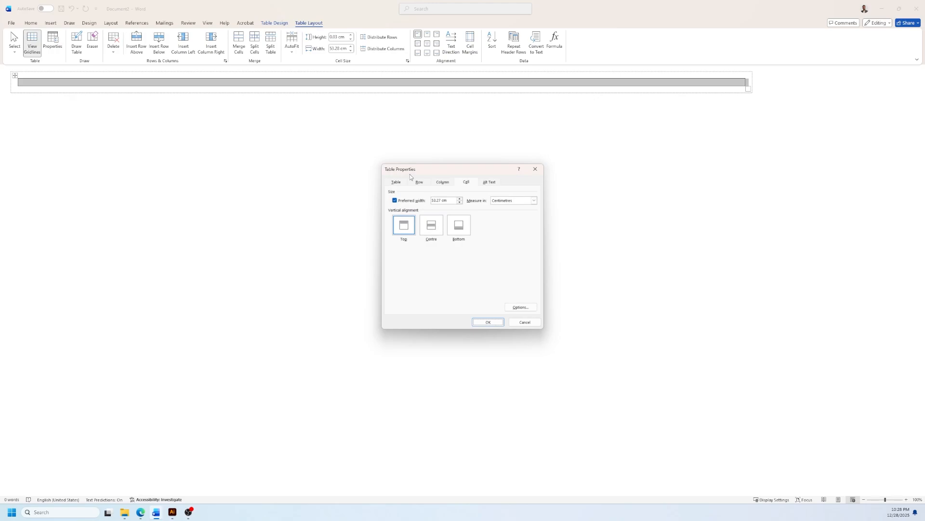
pyautogui.click(397, 182)
pyautogui.moveTo(449, 200); pyautogui.dragTo(410, 199)
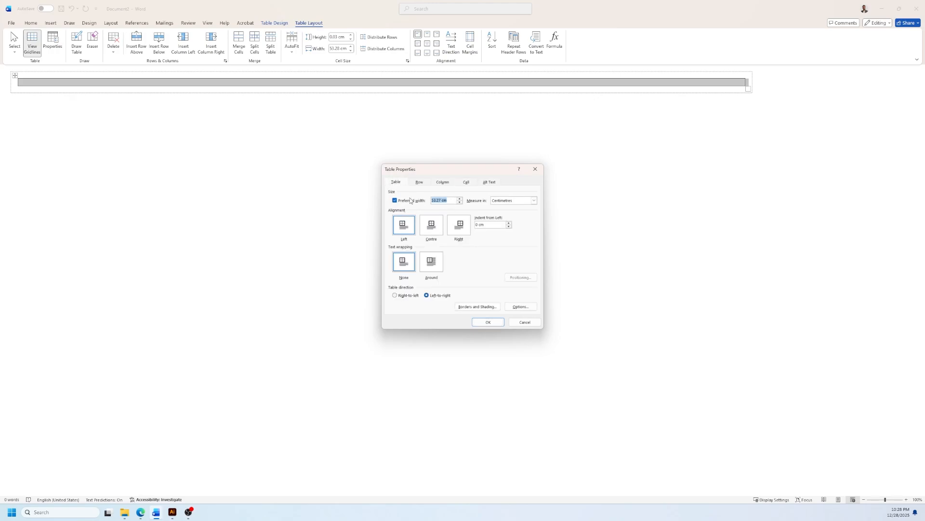
pyautogui.write('21')
pyautogui.click(460, 198)
pyautogui.click(487, 321)
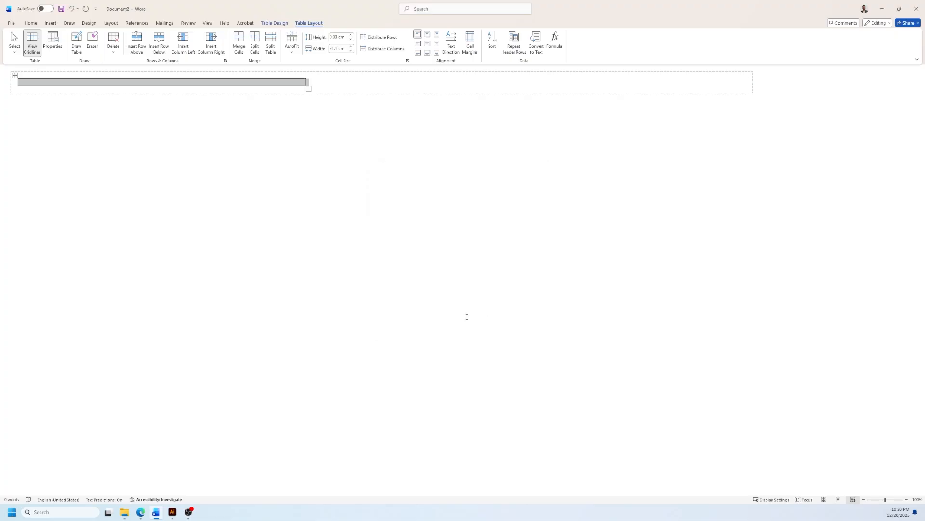
# - Centre the nested table horizontally within the outer table's cell
pyautogui.click(53, 44)
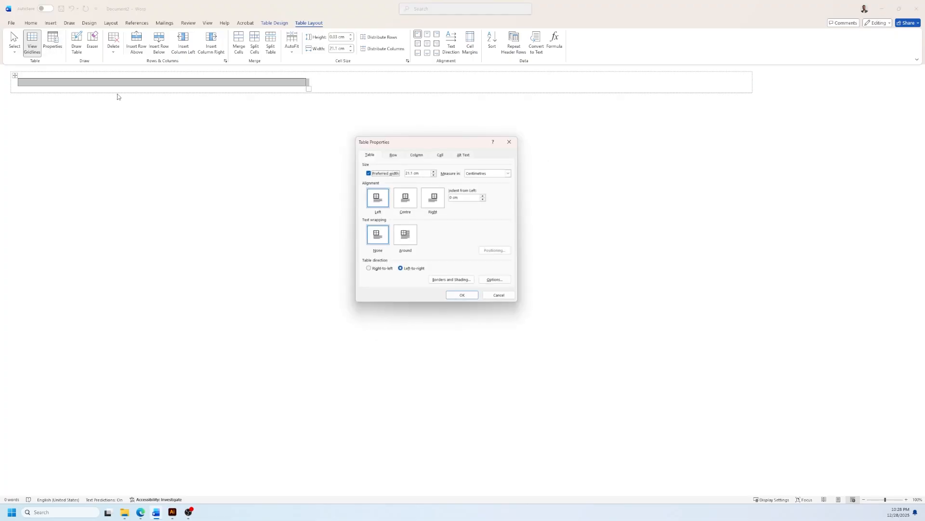
pyautogui.moveTo(402, 141); pyautogui.dragTo(390, 116)
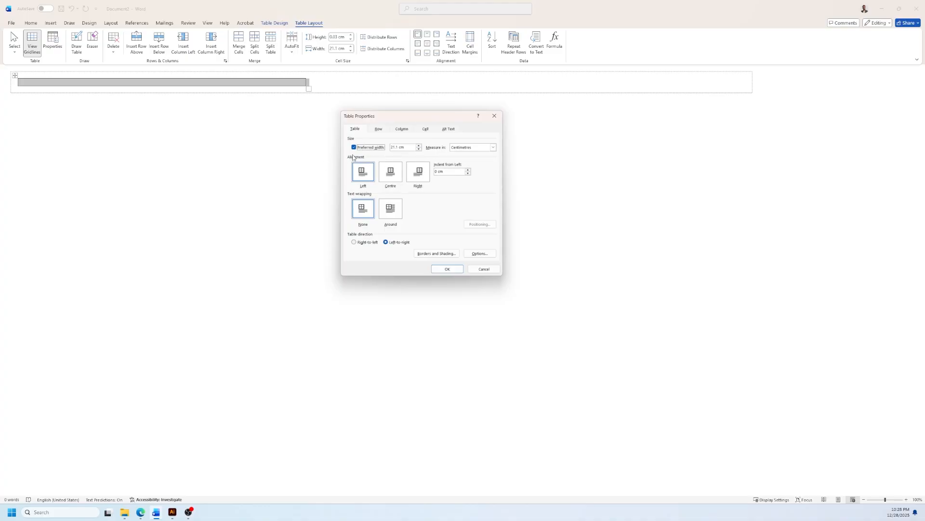
pyautogui.click(390, 177)
pyautogui.click(448, 268)
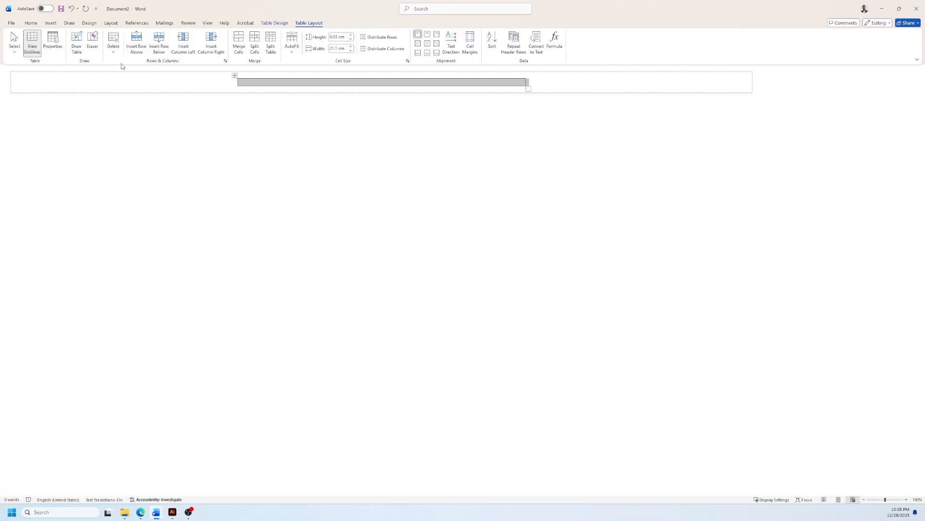
# - Remove all borders from the nested table
pyautogui.click(276, 24)
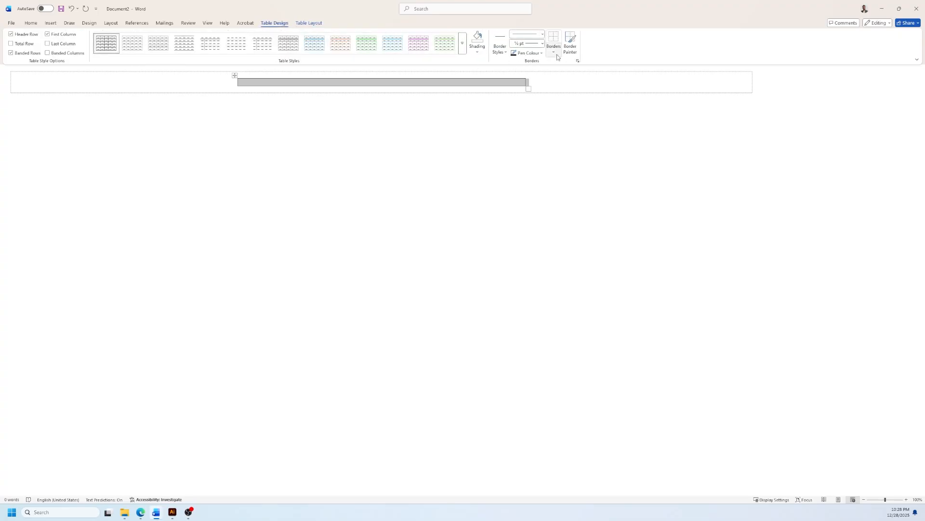
pyautogui.click(556, 56)
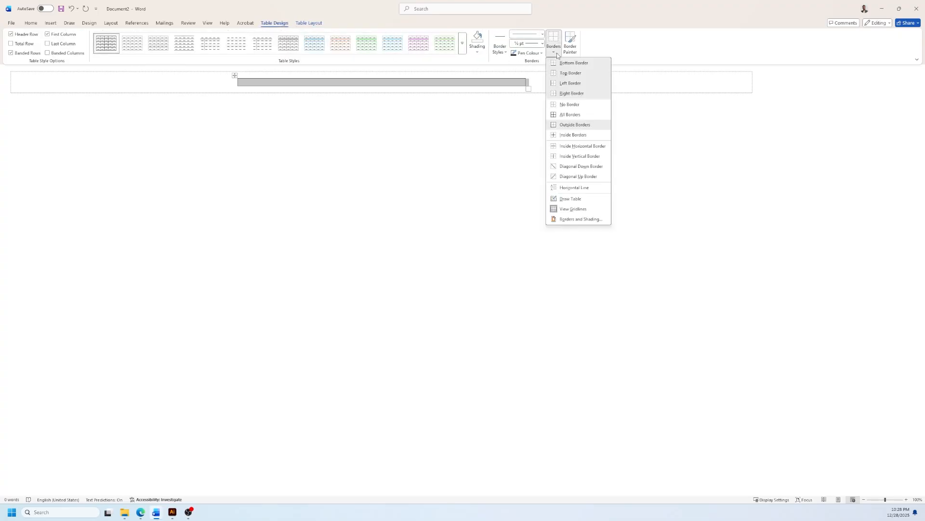
pyautogui.click(569, 105)
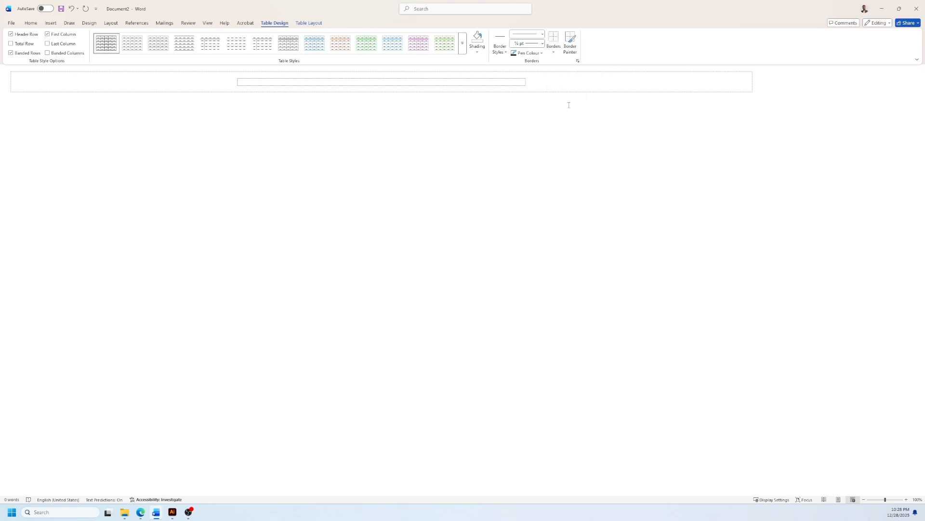
pyautogui.click(291, 85)
# - Switch to Illustrator and arrange the newsletter artwork side by side with the Word document, giving Word the wider share
pyautogui.click(173, 514)
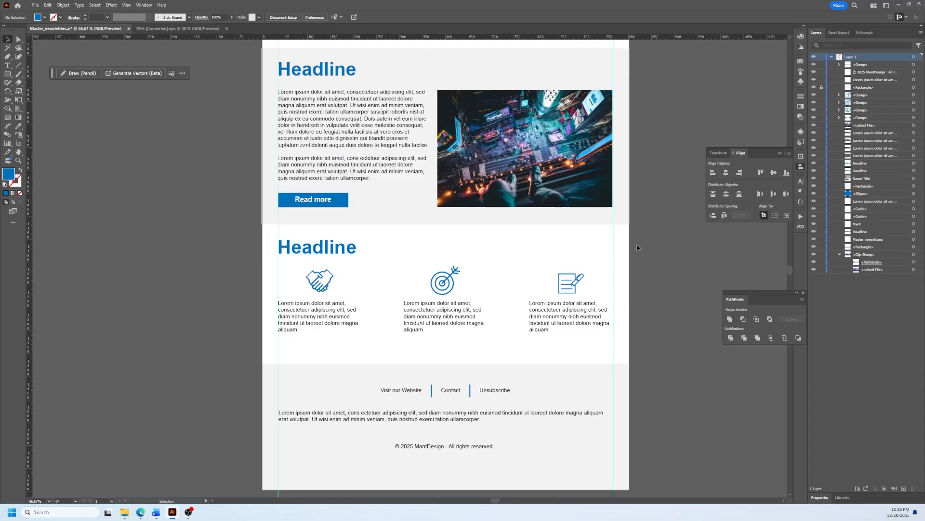
pyautogui.press('super+Down')
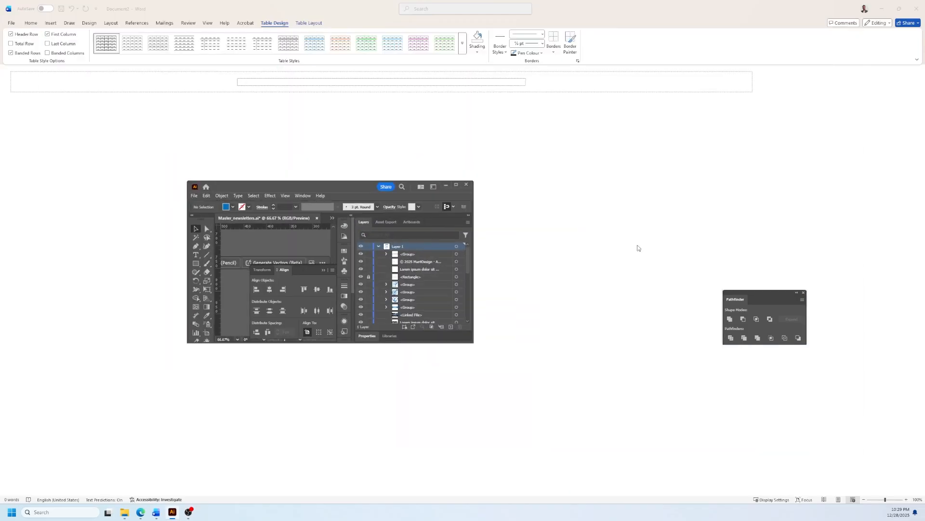
pyautogui.press('super+Left')
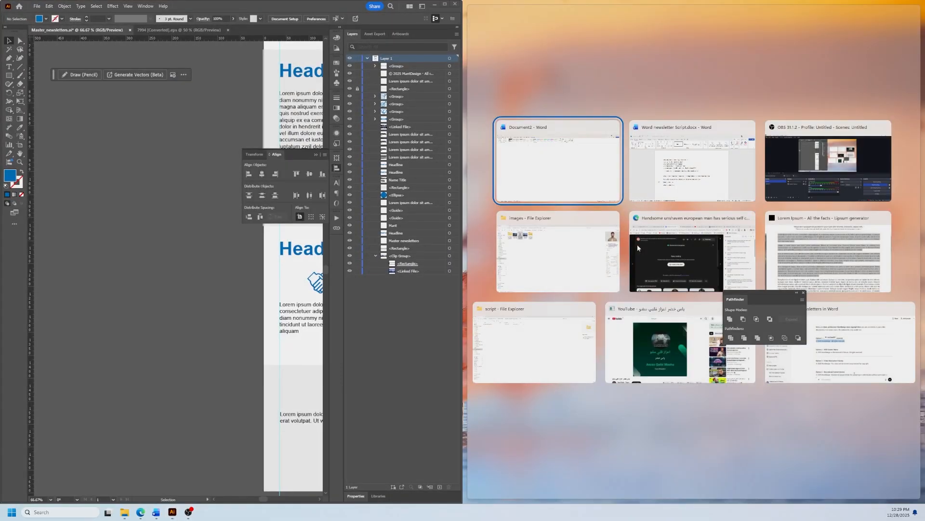
pyautogui.press('Return')
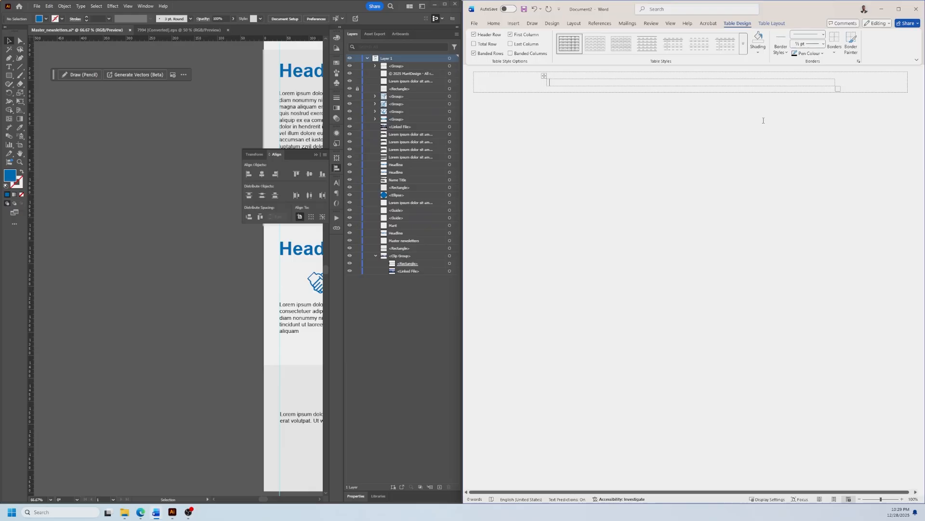
pyautogui.click(628, 163)
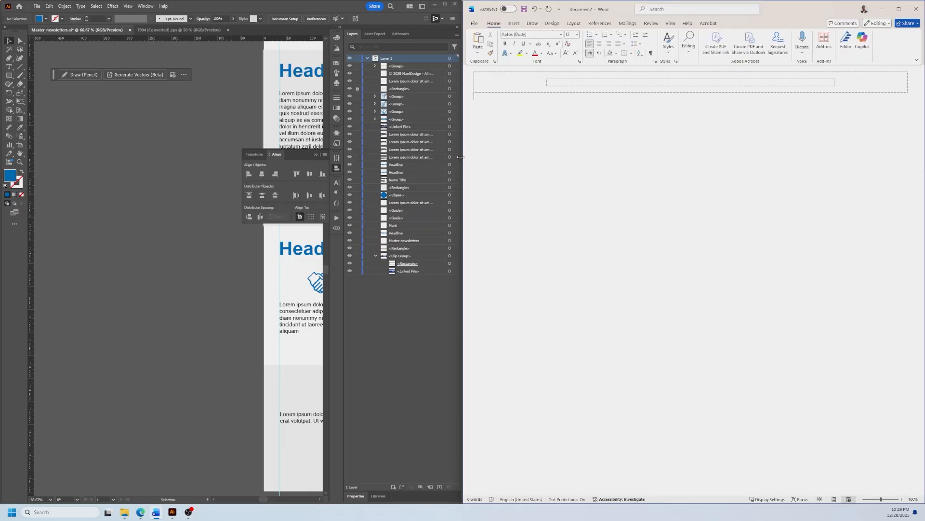
pyautogui.moveTo(462, 158); pyautogui.dragTo(383, 159)
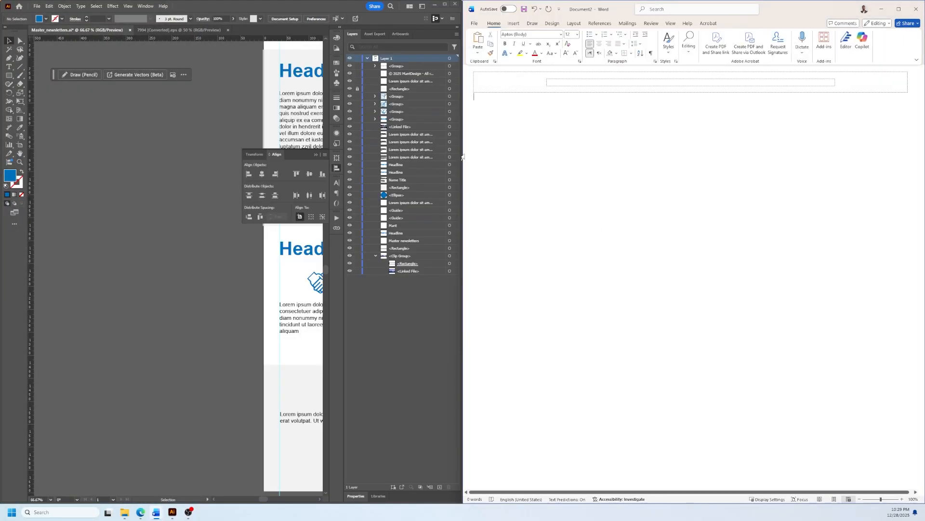
pyautogui.moveTo(462, 157); pyautogui.dragTo(384, 159)
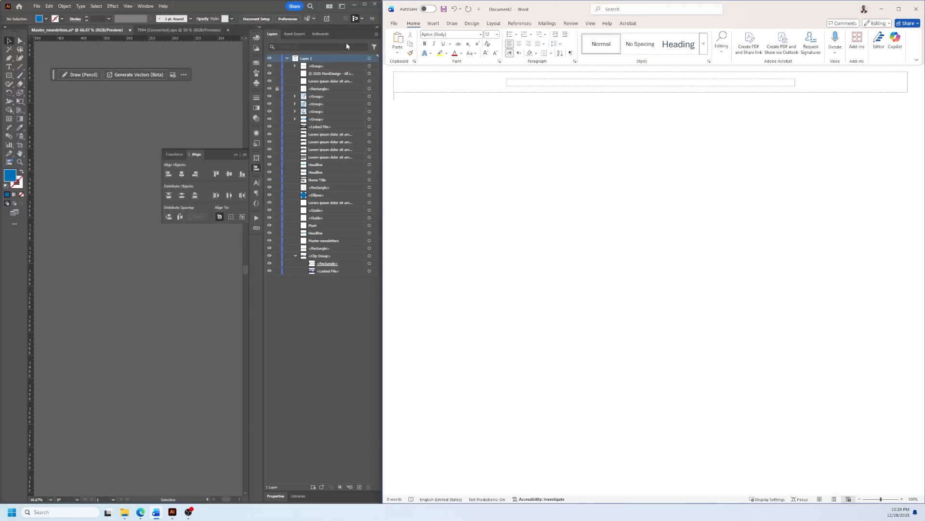
# - Collapse Illustrator's Layers list and fit the whole newsletter artboard in view at 33.33% as a reference
pyautogui.click(377, 28)
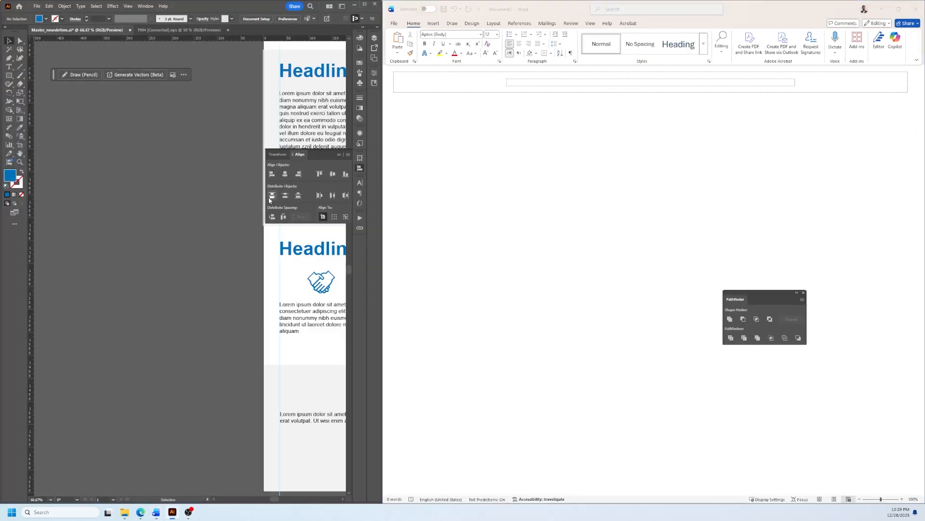
pyautogui.scroll(-3, 189, 273)
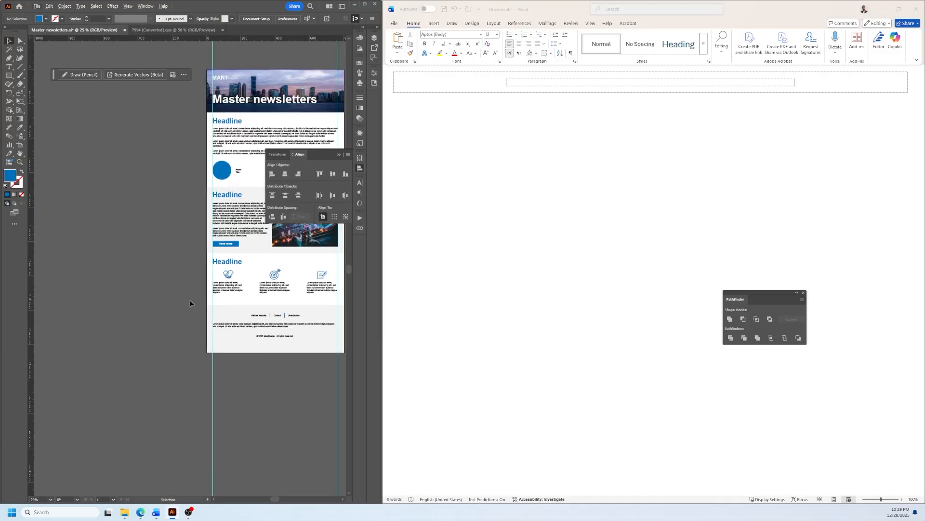
pyautogui.moveTo(269, 500); pyautogui.dragTo(276, 500)
pyautogui.scroll(1, 133, 174)
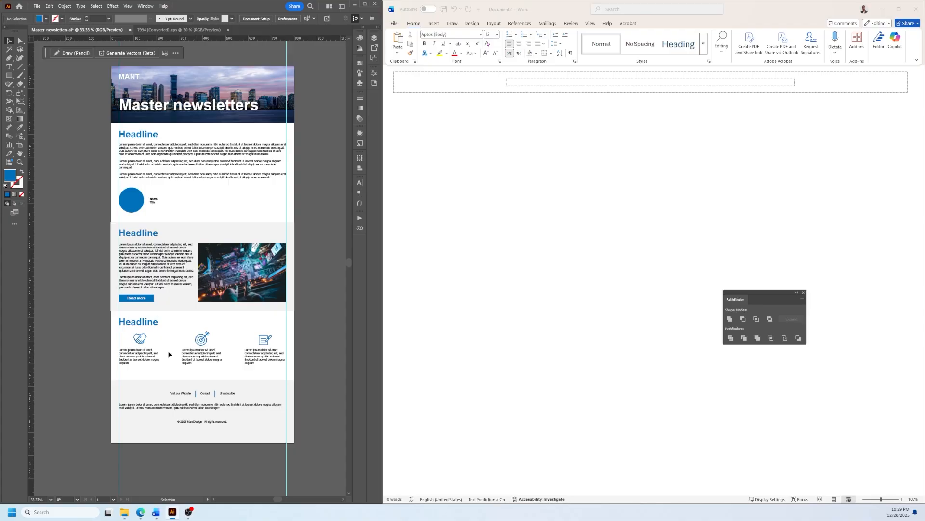
# - In the Word document, add four rows below the nested table's existing row
pyautogui.click(532, 86)
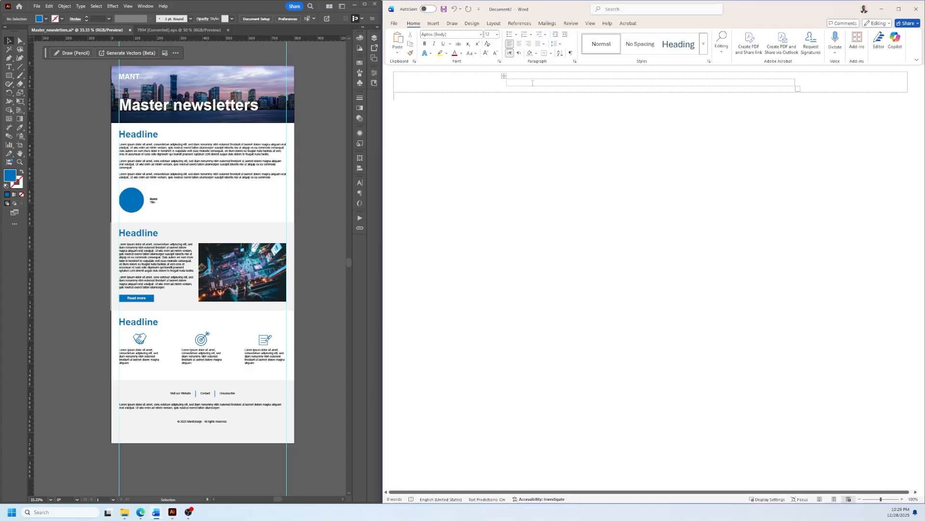
pyautogui.click(504, 84)
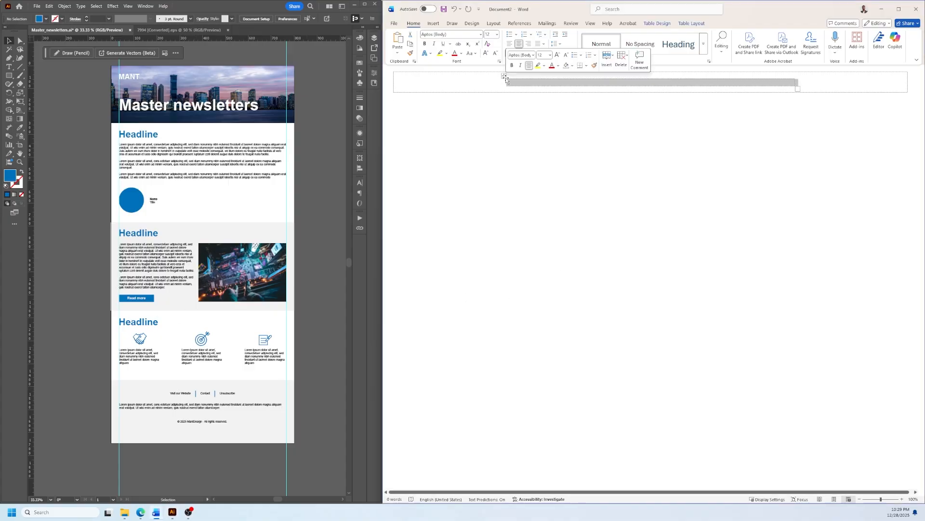
pyautogui.click(691, 22)
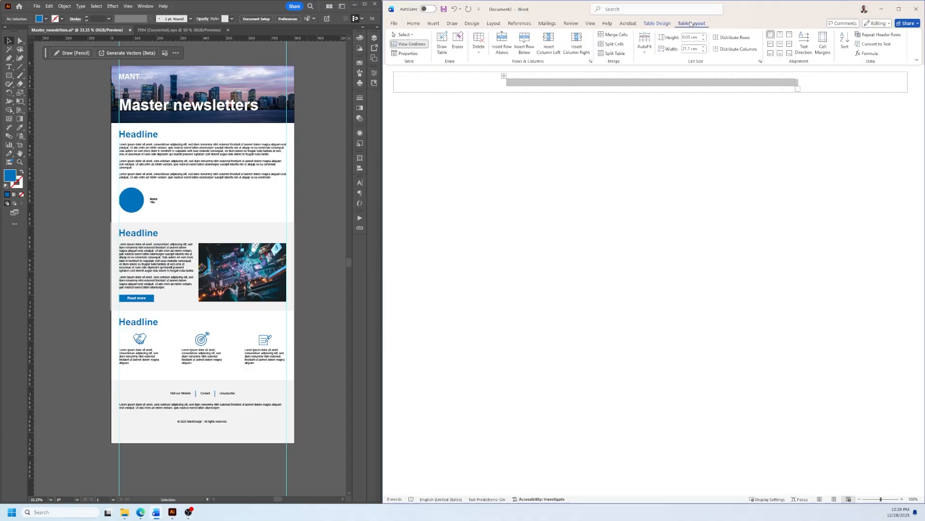
pyautogui.click(525, 48)
pyautogui.click(526, 48)
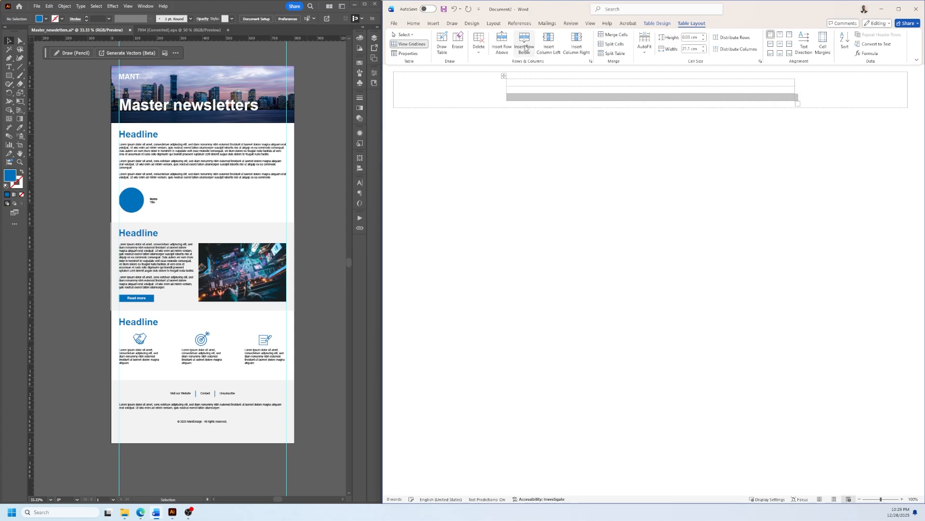
pyautogui.click(526, 49)
pyautogui.click(525, 48)
pyautogui.click(528, 113)
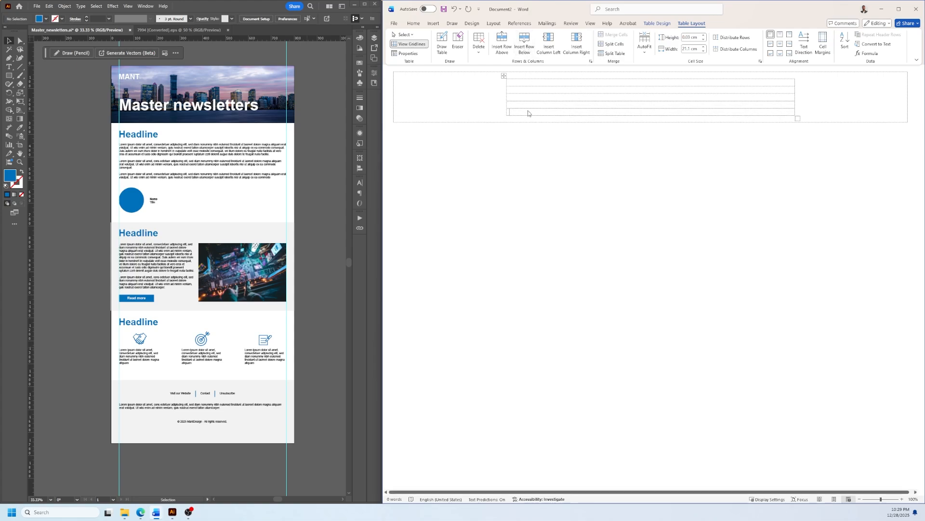
# - Override the whole-table margins for the nested table's top cell and reduce its left and right margins to zero
pyautogui.click(514, 82)
pyautogui.click(505, 84)
pyautogui.click(512, 83)
pyautogui.click(409, 54)
pyautogui.click(425, 129)
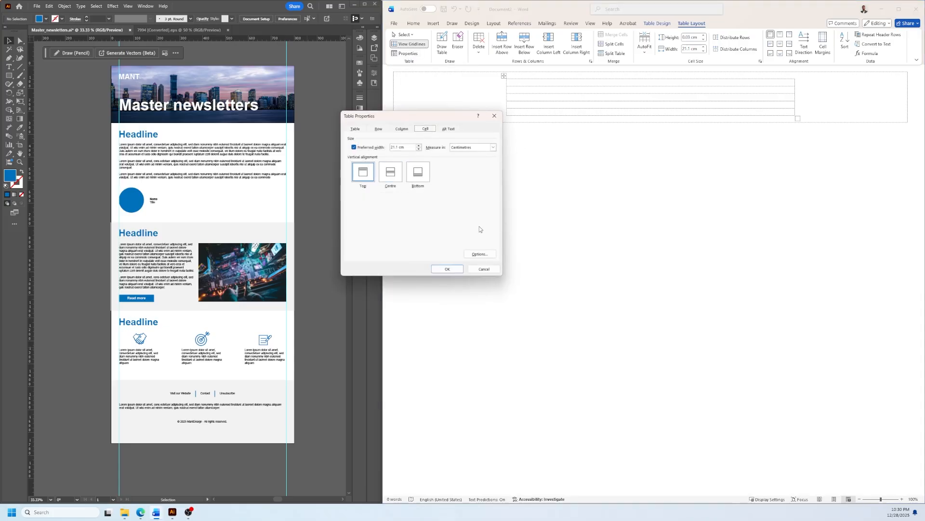
pyautogui.click(480, 254)
pyautogui.click(447, 192)
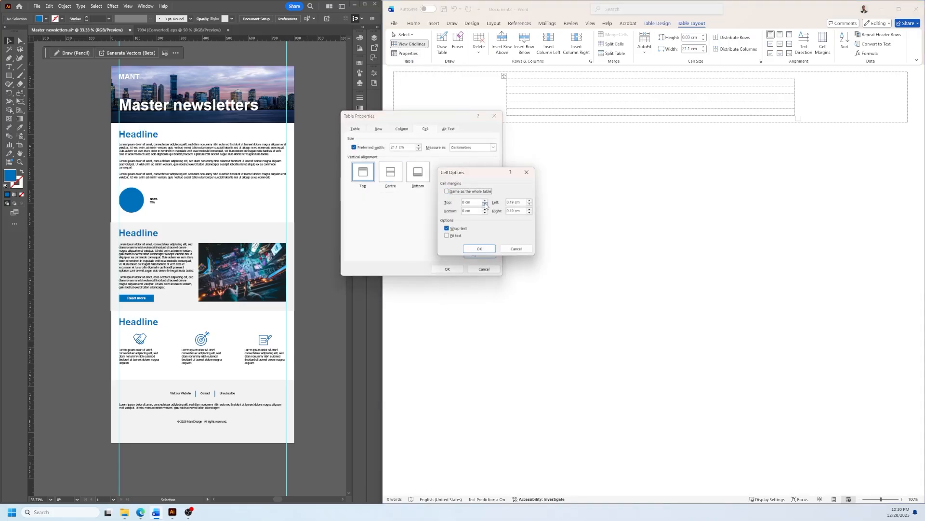
pyautogui.press('Tab')
pyautogui.click(530, 204)
pyautogui.click(529, 204)
pyautogui.click(529, 213)
pyautogui.click(529, 213)
pyautogui.click(479, 248)
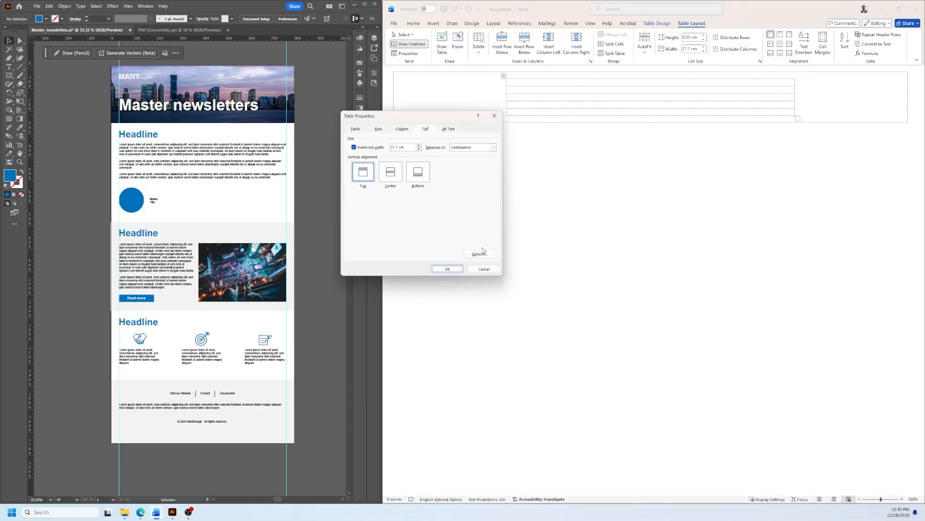
pyautogui.click(447, 269)
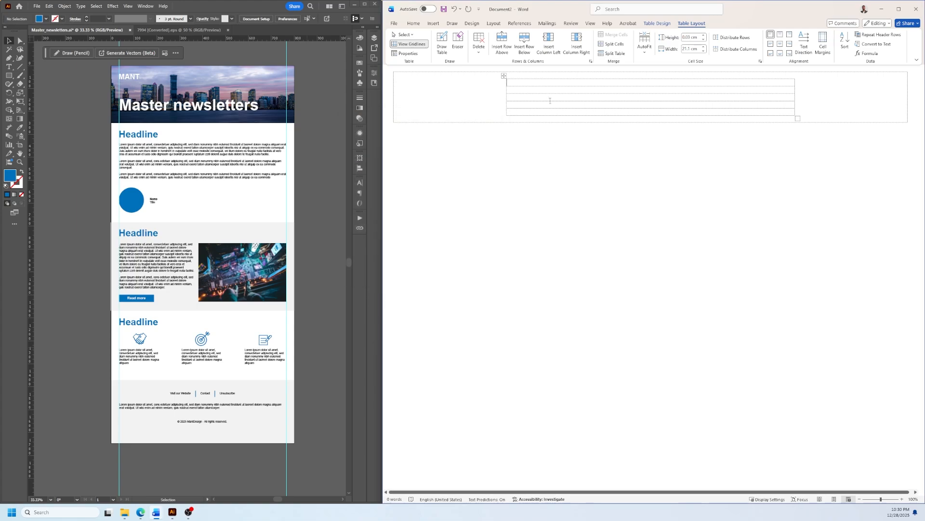
# - Override the whole-table cell margins for the nested table's lower four rows
pyautogui.moveTo(539, 113); pyautogui.dragTo(516, 94)
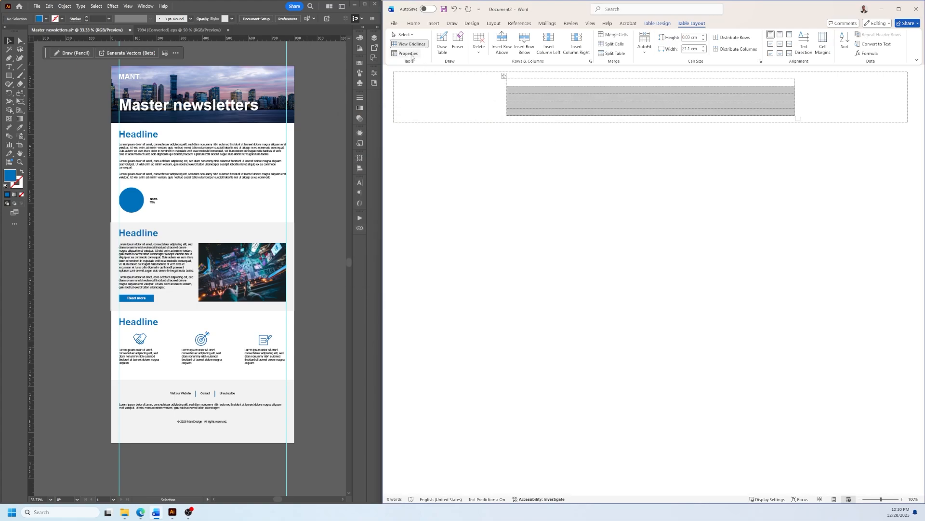
pyautogui.click(529, 103)
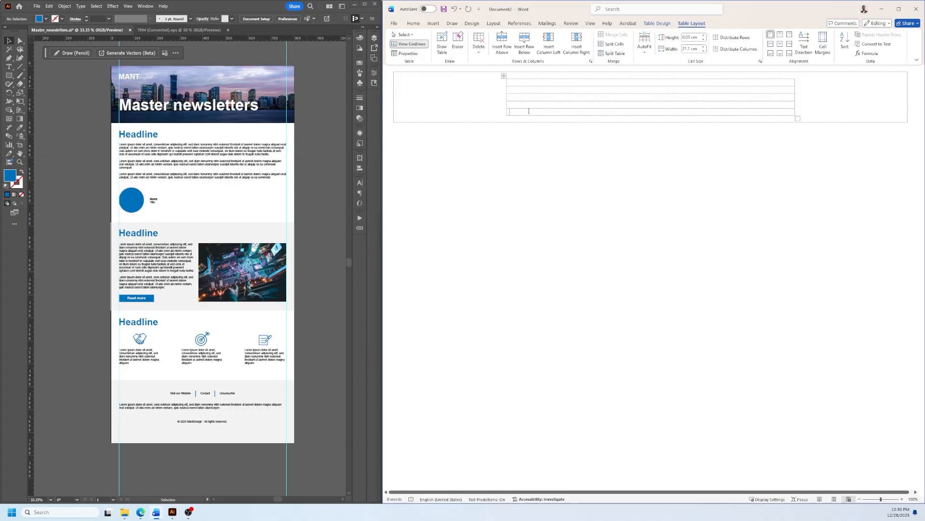
pyautogui.moveTo(529, 111); pyautogui.dragTo(529, 89)
pyautogui.click(408, 53)
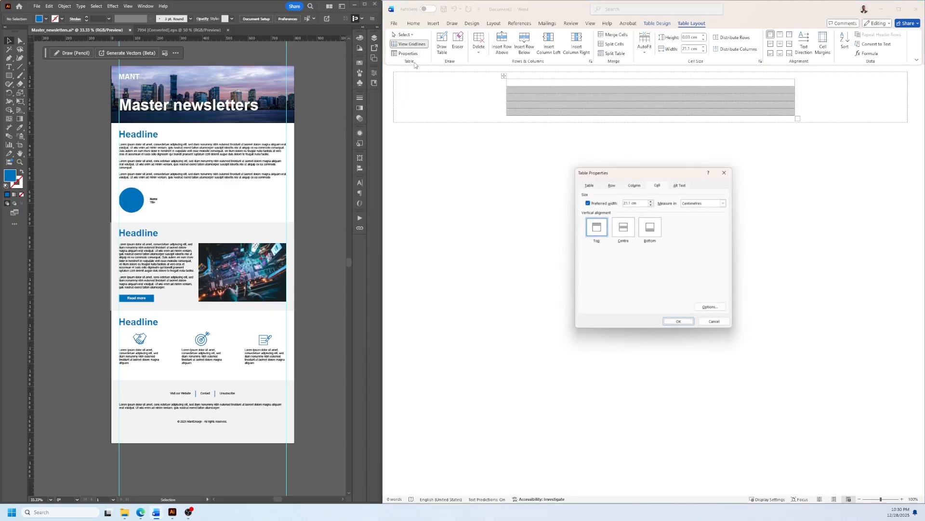
pyautogui.click(708, 309)
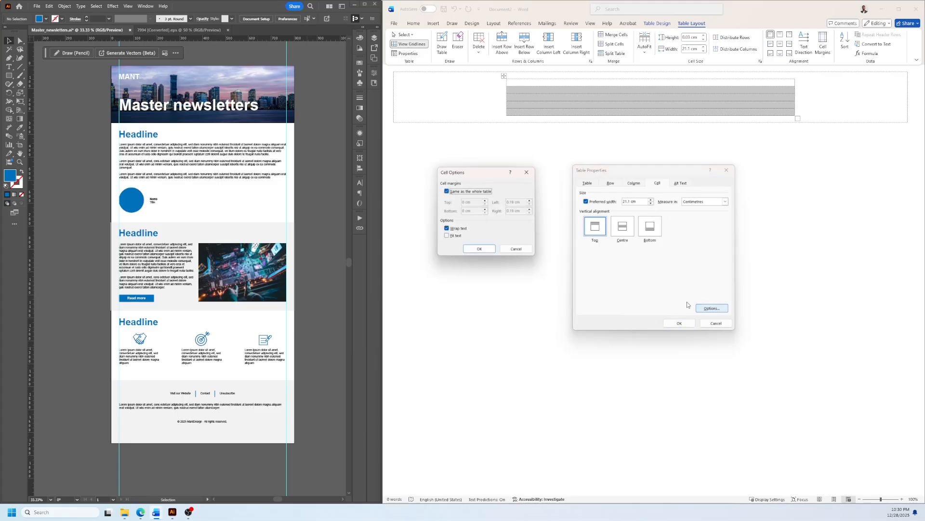
pyautogui.click(460, 192)
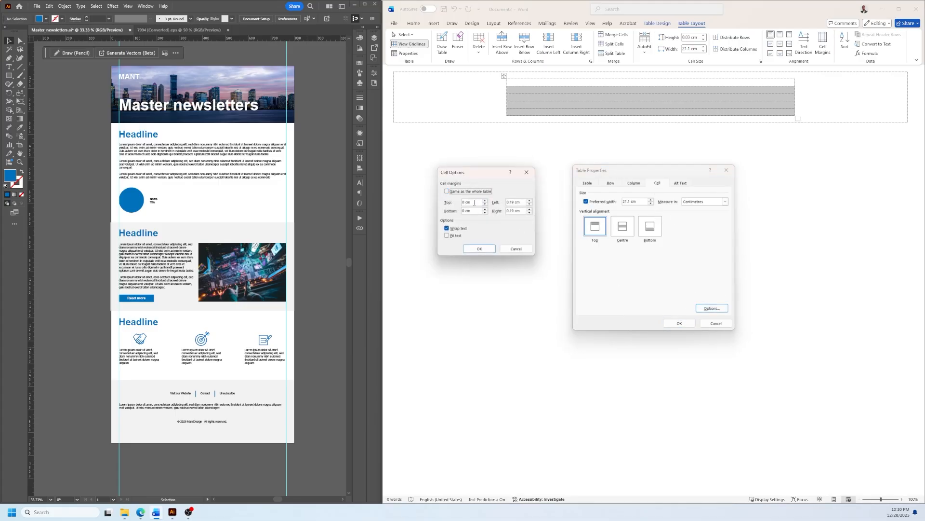
# - Increase the top and bottom margins of the lower four rows' cells and set their left margin to 1 cm
pyautogui.click(484, 201)
pyautogui.click(485, 200)
pyautogui.click(485, 200)
pyautogui.click(485, 200)
pyautogui.click(485, 200)
pyautogui.click(485, 201)
pyautogui.click(485, 201)
pyautogui.click(485, 202)
pyautogui.click(485, 209)
pyautogui.click(486, 209)
pyautogui.click(485, 209)
pyautogui.click(485, 209)
pyautogui.moveTo(521, 201); pyautogui.dragTo(508, 201)
pyautogui.write('1')
pyautogui.click(479, 249)
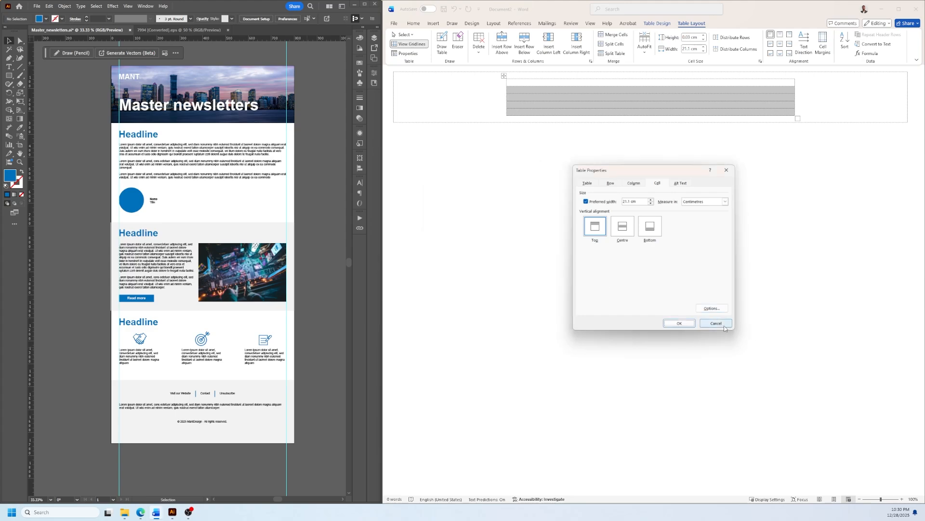
pyautogui.click(686, 324)
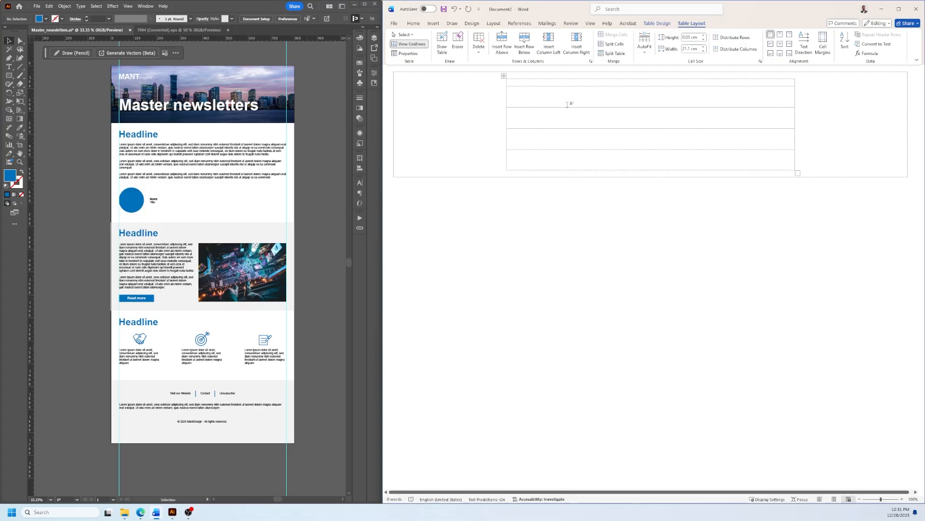
# - Switch to Illustrator and copy the header banner artwork with its MANT logo and Master newsletters title
pyautogui.click(515, 83)
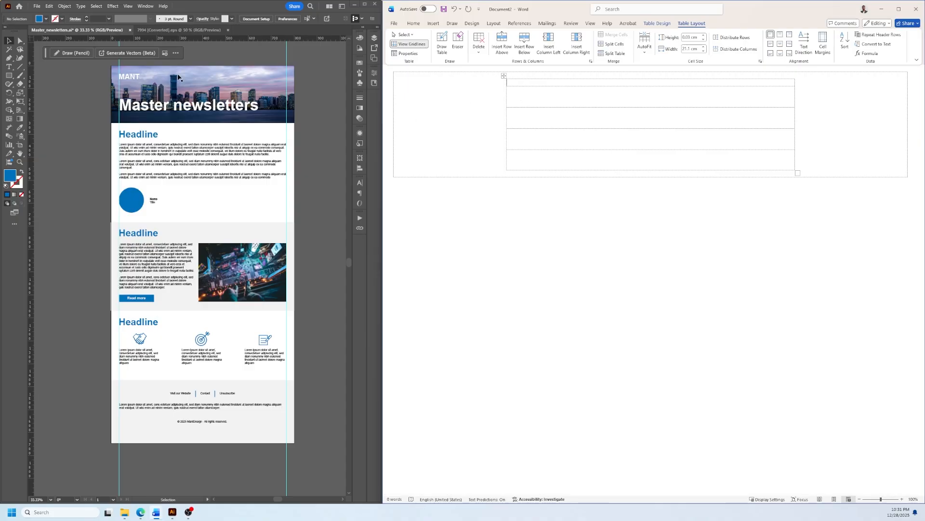
pyautogui.scroll(3, 171, 130)
pyautogui.click(142, 102)
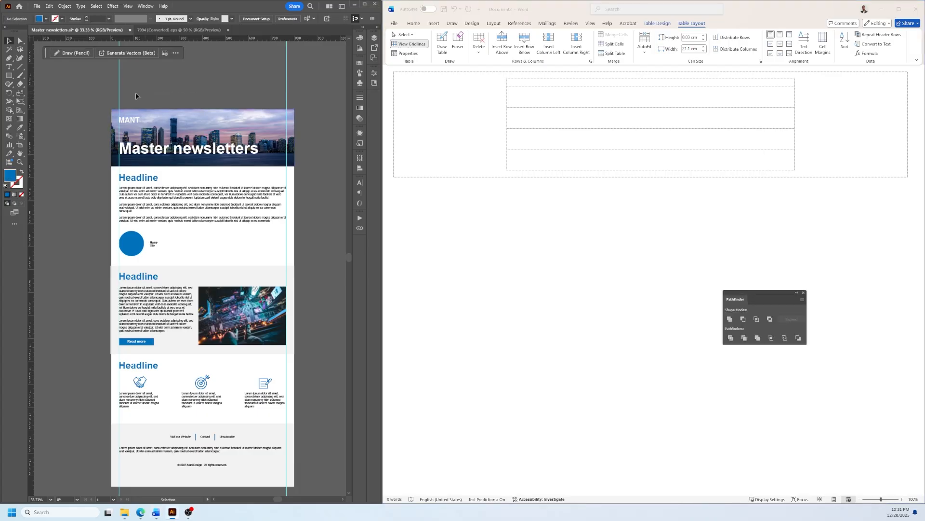
pyautogui.click(185, 160)
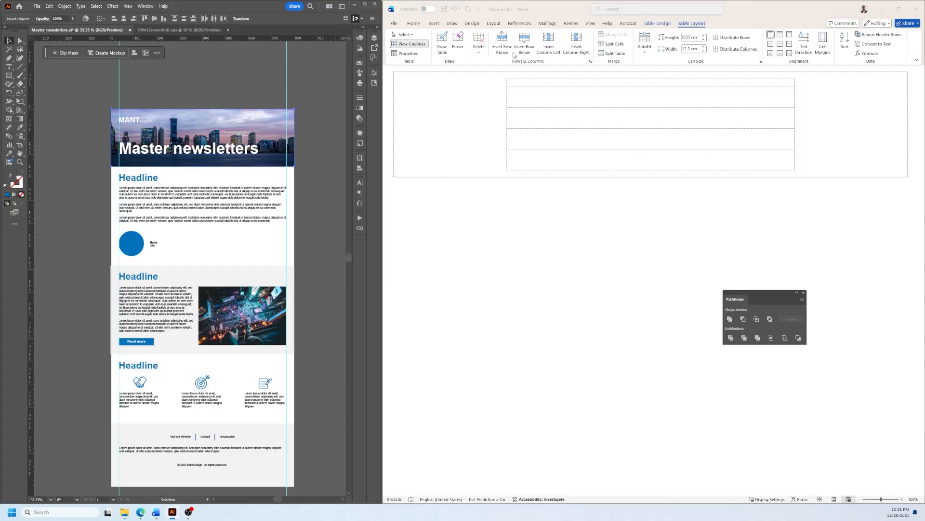
# - Try pasting the banner into the nested table's top cell with the default paste format, and delete the pasted graphic
pyautogui.click(523, 83)
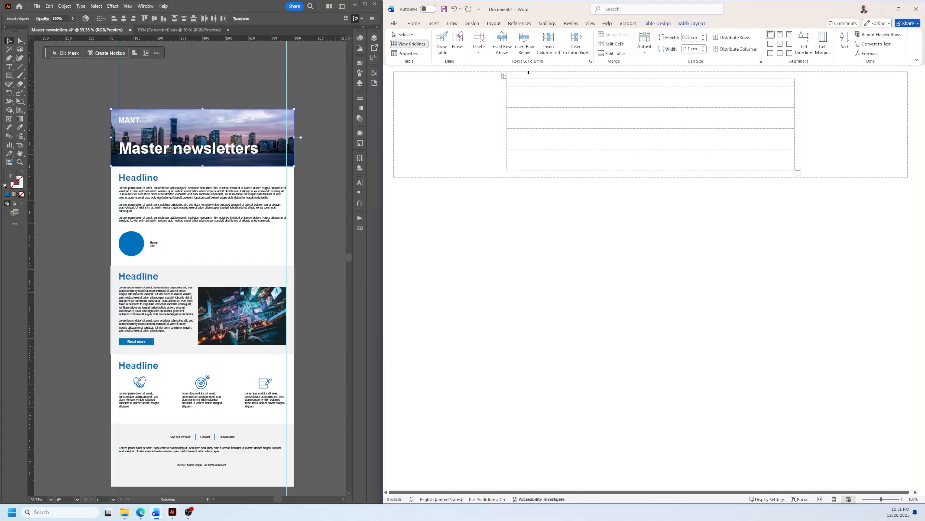
pyautogui.hotkey('ctrl', 'v')
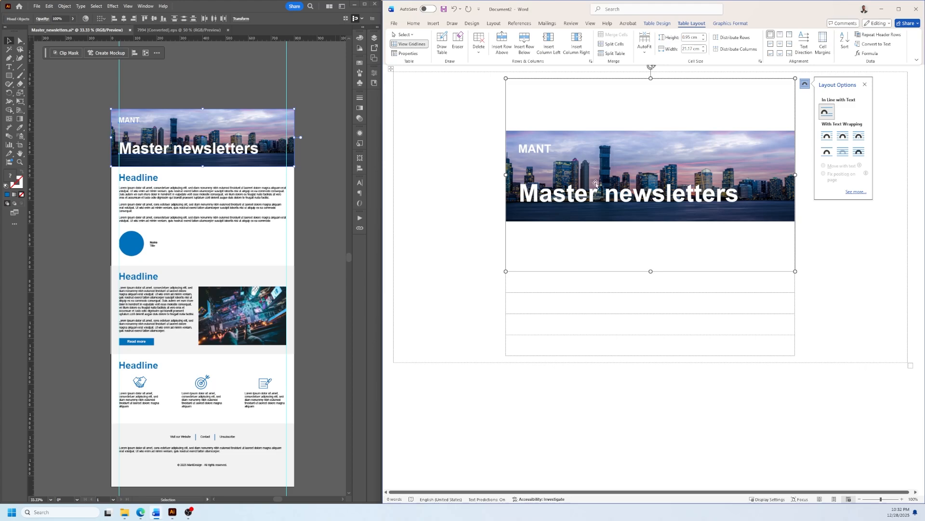
pyautogui.click(732, 23)
pyautogui.press('Delete')
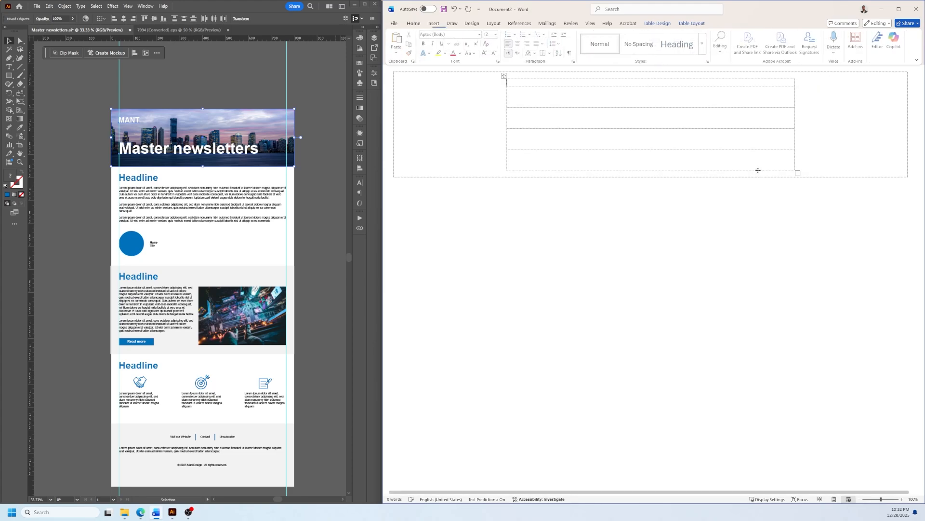
# - Paste the banner as a picture into the nested table's top cell and scale it down to about 21.67 cm wide
pyautogui.rightClick(509, 82)
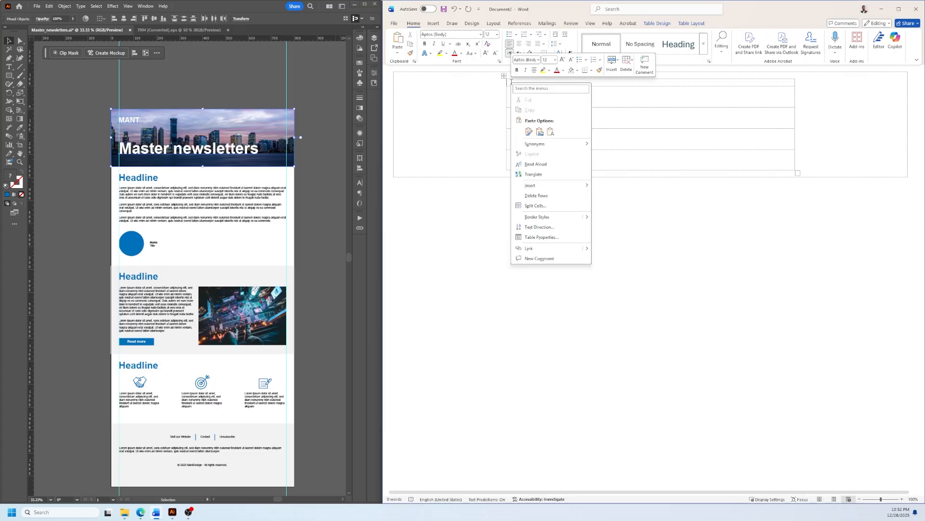
pyautogui.click(541, 130)
pyautogui.click(566, 132)
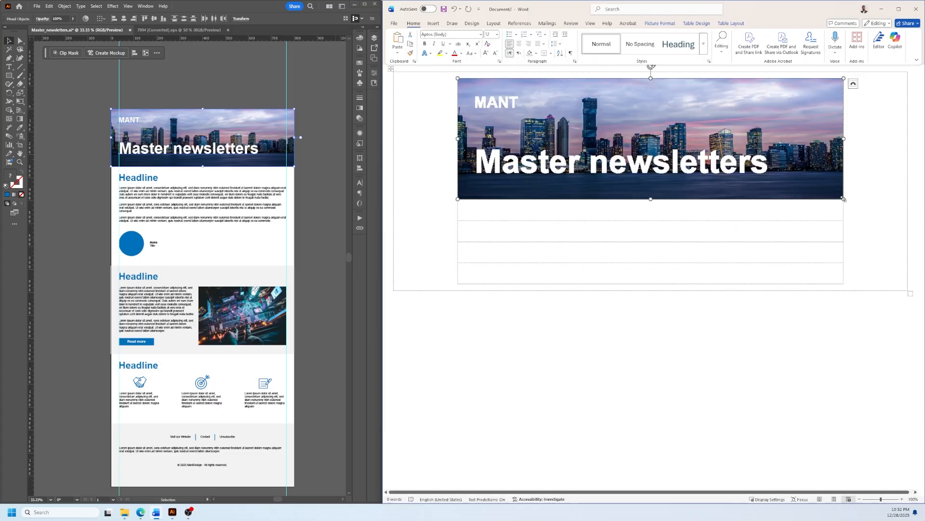
pyautogui.moveTo(843, 197); pyautogui.dragTo(810, 174)
pyautogui.moveTo(768, 138)
pyautogui.mouseDown()
pyautogui.moveTo(727, 127)
pyautogui.moveTo(751, 135)
pyautogui.mouseUp()
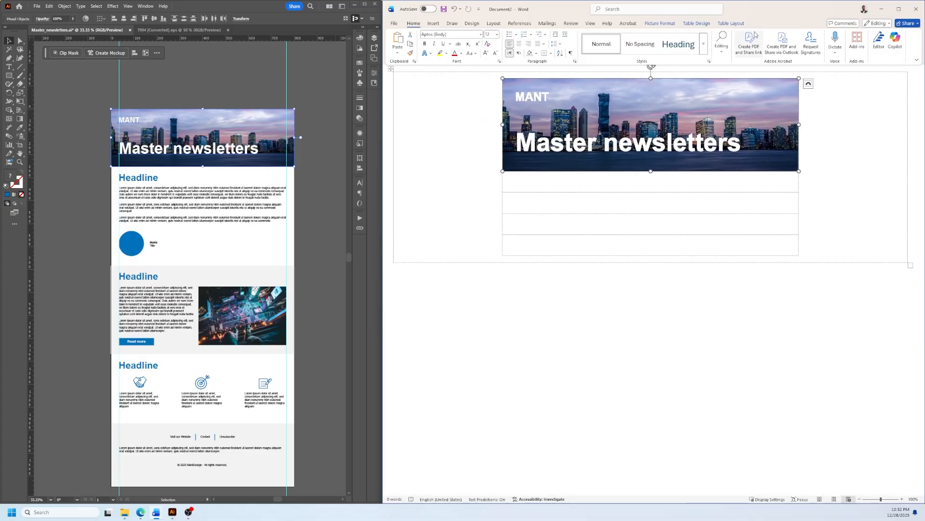
# - Set the banner picture's width to 21.1 cm to match the nested table, keeping its proportions
pyautogui.click(734, 25)
pyautogui.click(664, 25)
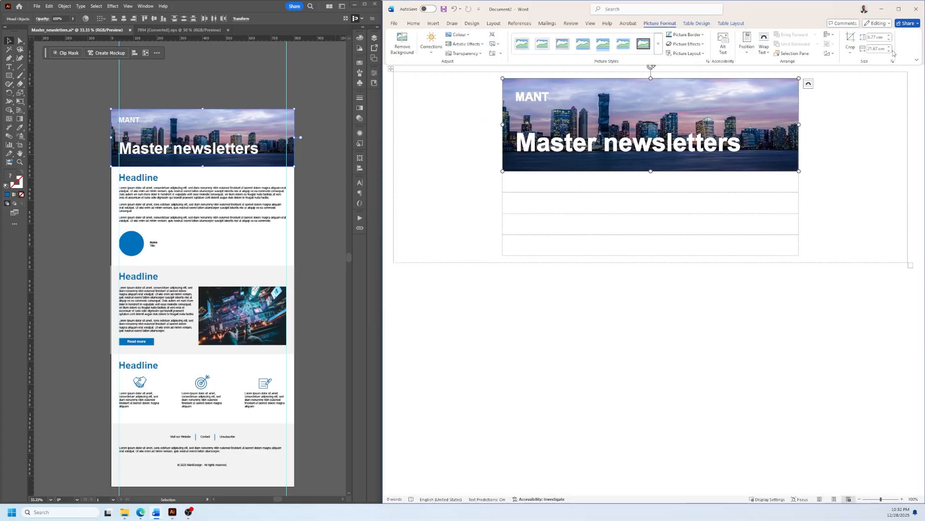
pyautogui.click(889, 51)
pyautogui.click(889, 51)
pyautogui.click(890, 51)
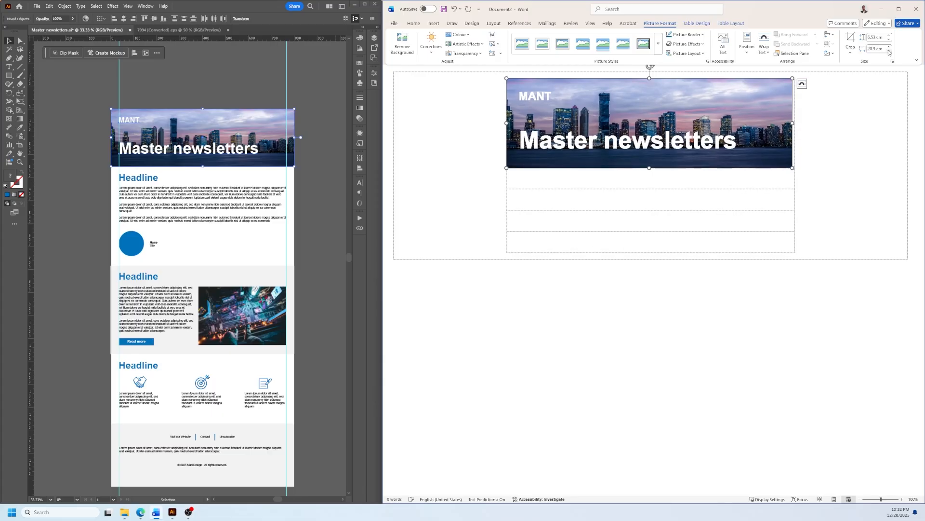
pyautogui.click(889, 46)
pyautogui.click(889, 47)
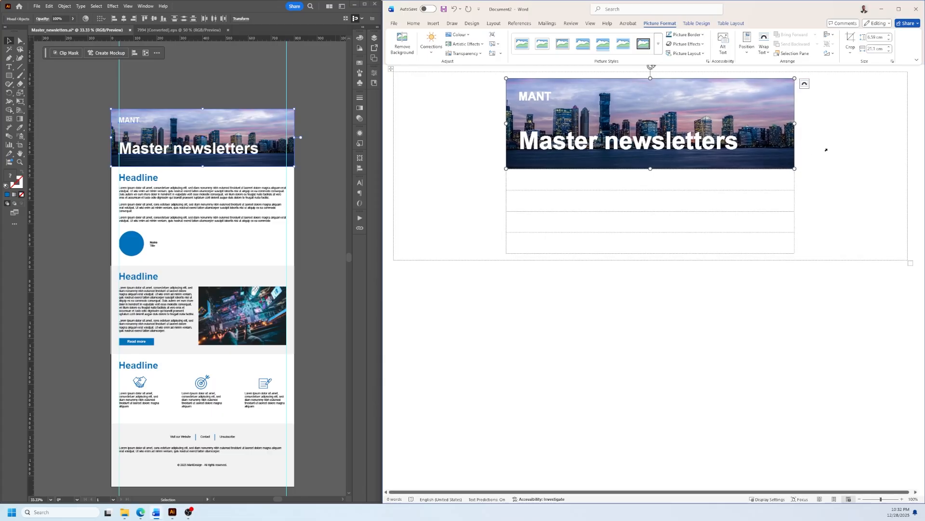
pyautogui.doubleClick(810, 157)
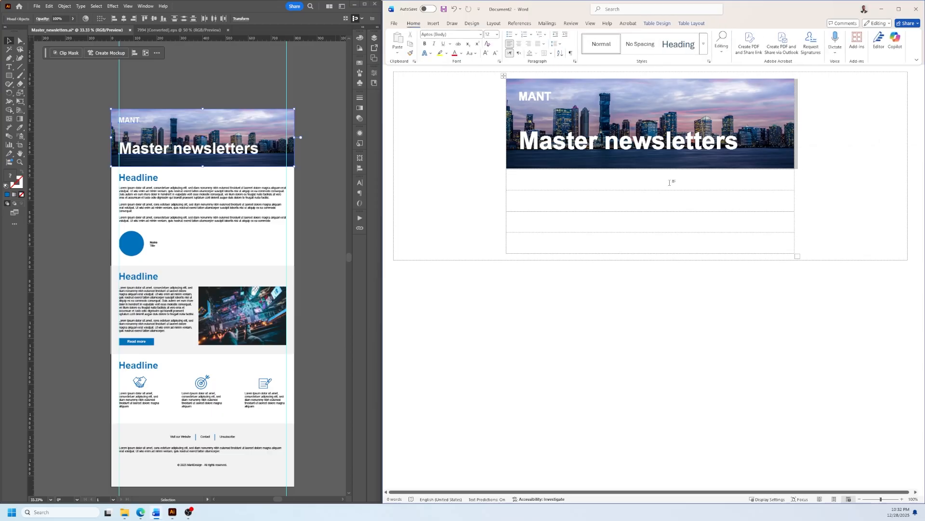
pyautogui.click(158, 179)
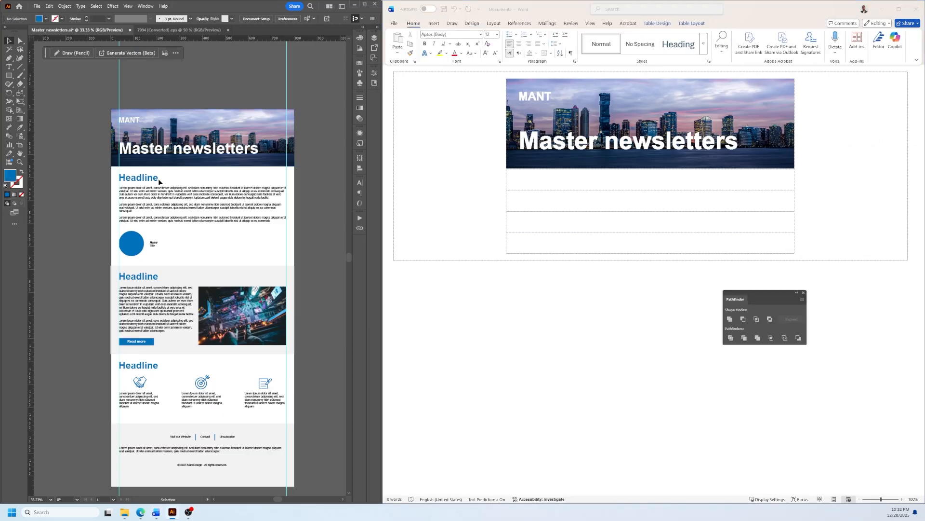
pyautogui.click(548, 178)
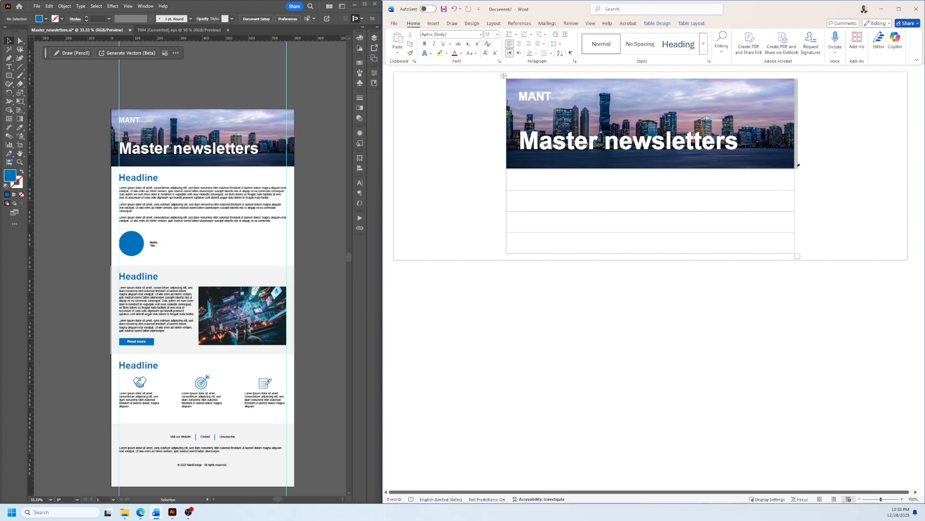
pyautogui.click(798, 166)
# - Copy the first Headline text from the Illustrator artwork and paste it as text only into the nested table's second row in Word
pyautogui.click(135, 217)
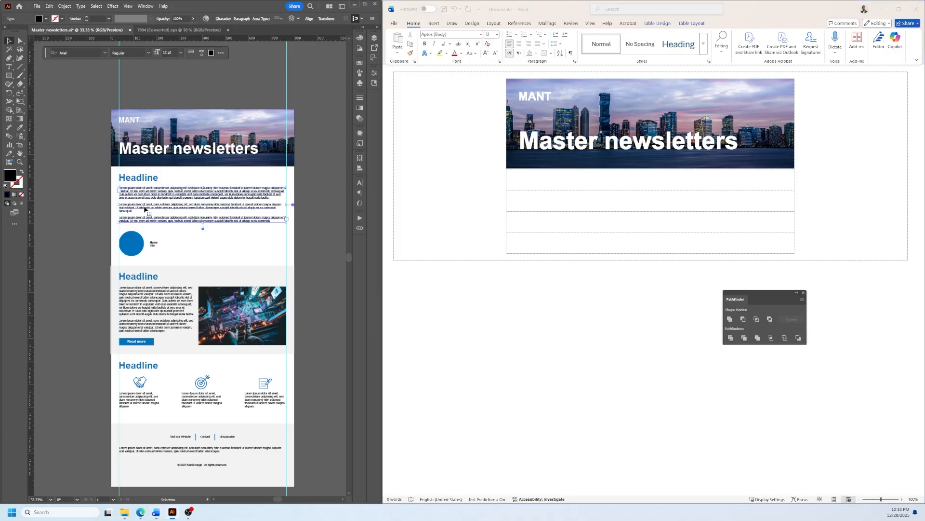
pyautogui.scroll(1, 152, 213)
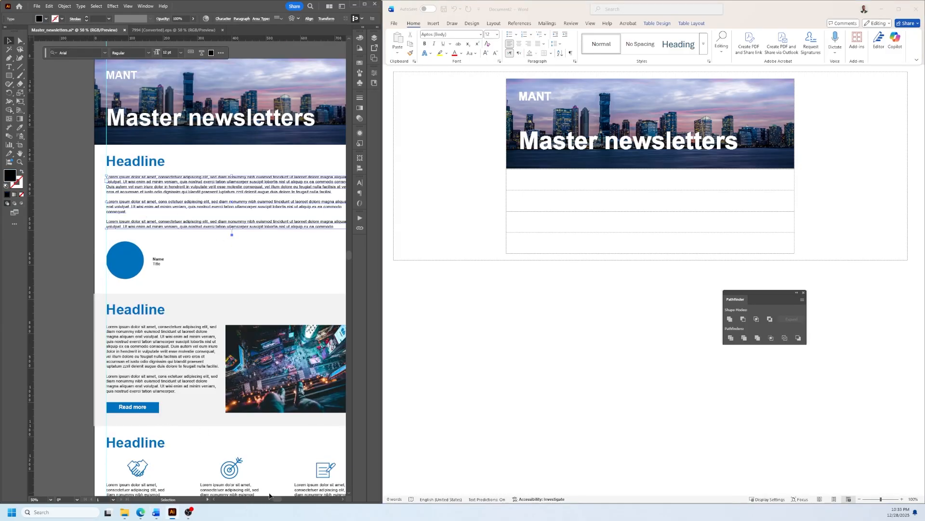
pyautogui.hscroll(2, 270, 496)
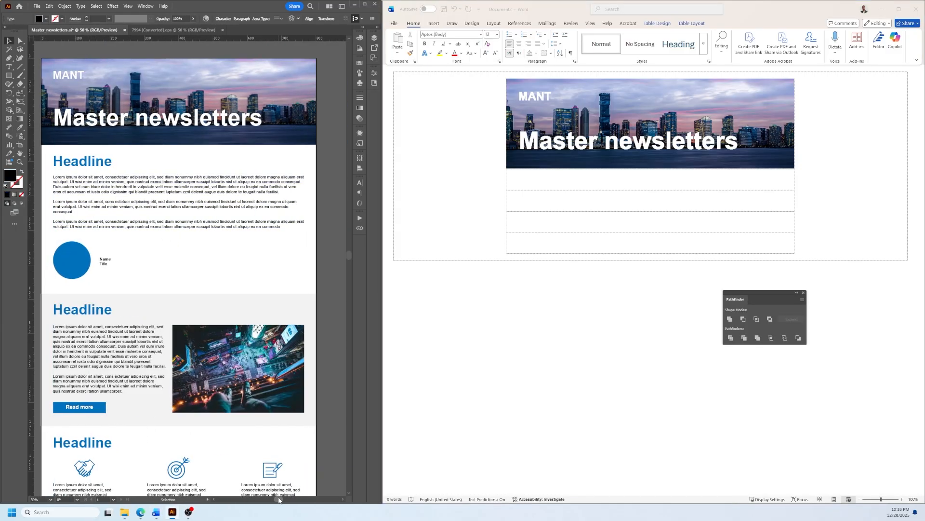
pyautogui.doubleClick(84, 161)
pyautogui.doubleClick(85, 162)
pyautogui.press('super+c')
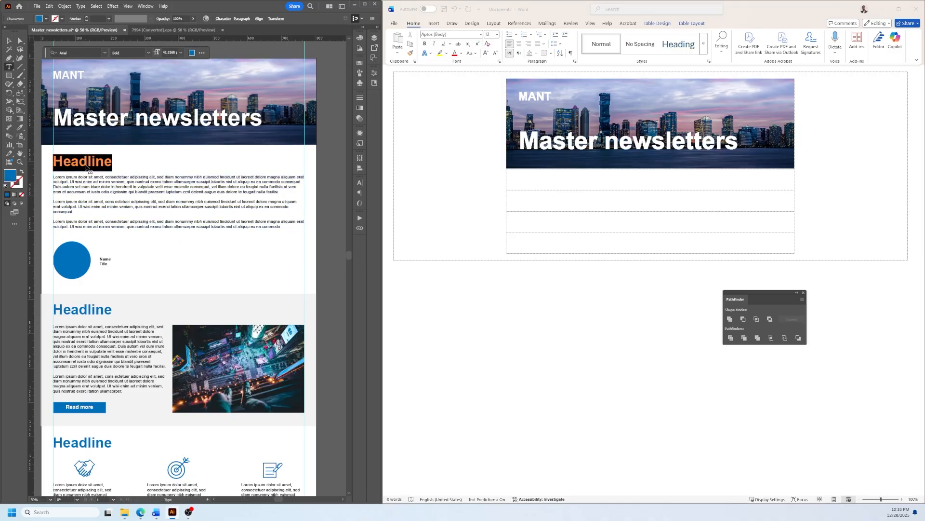
pyautogui.doubleClick(513, 180)
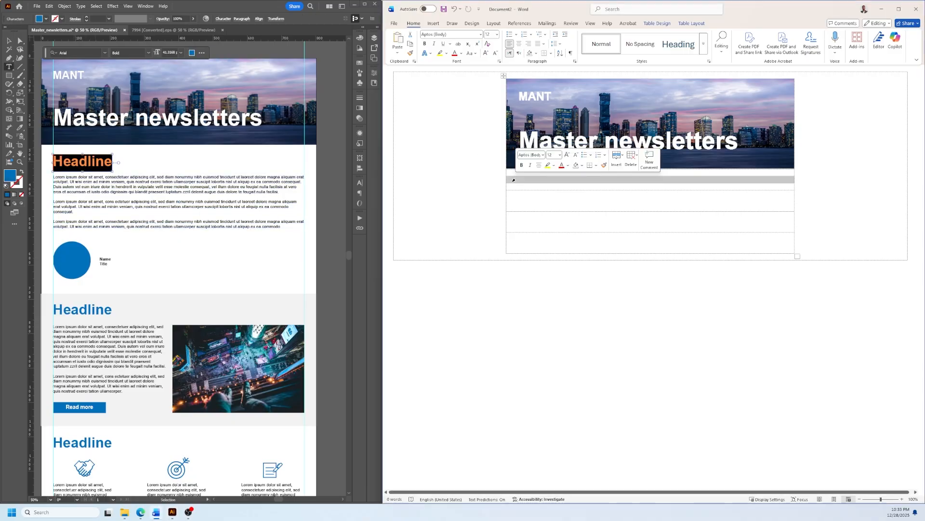
pyautogui.rightClick(520, 181)
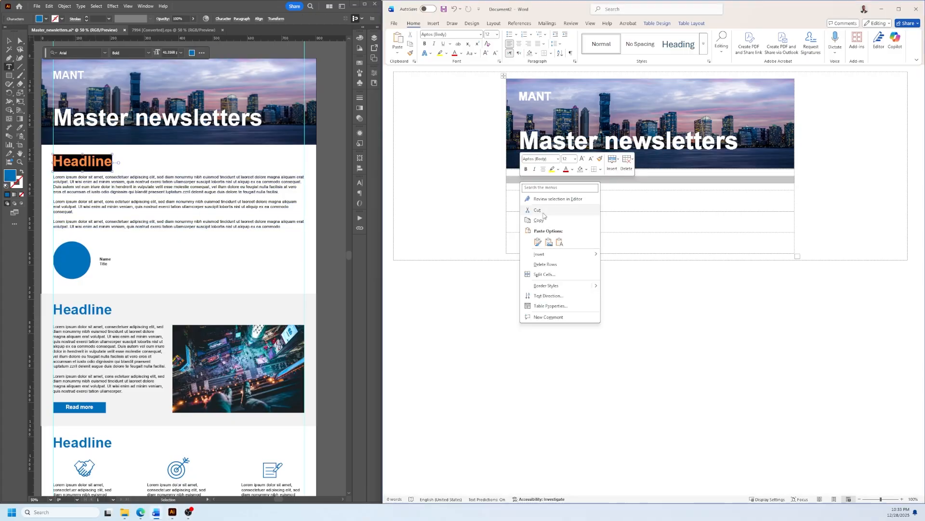
pyautogui.click(560, 242)
# - Format the pasted Headline text in Arial at 36 pt
pyautogui.doubleClick(553, 183)
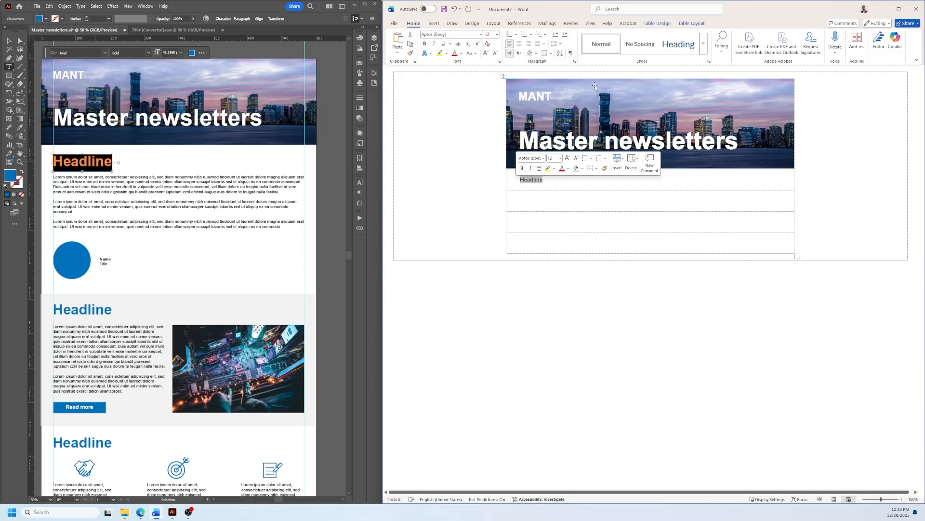
pyautogui.click(480, 36)
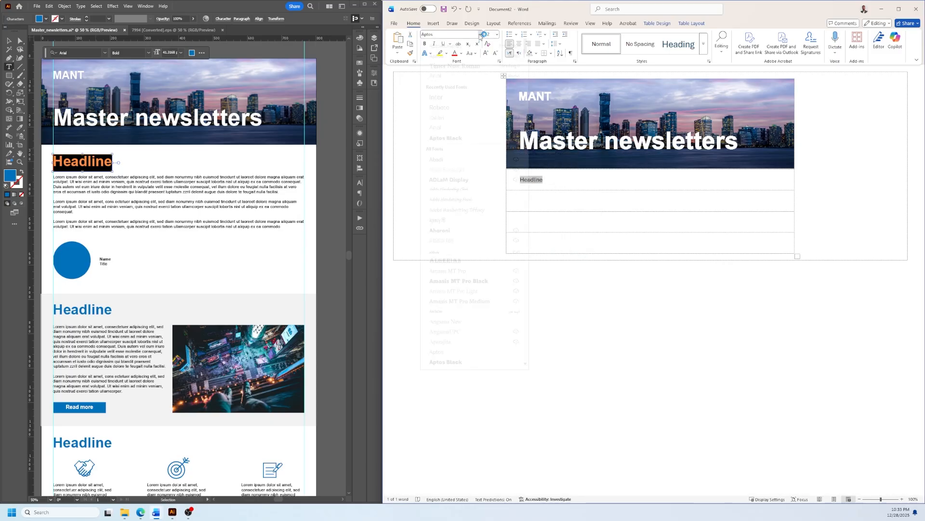
pyautogui.click(571, 186)
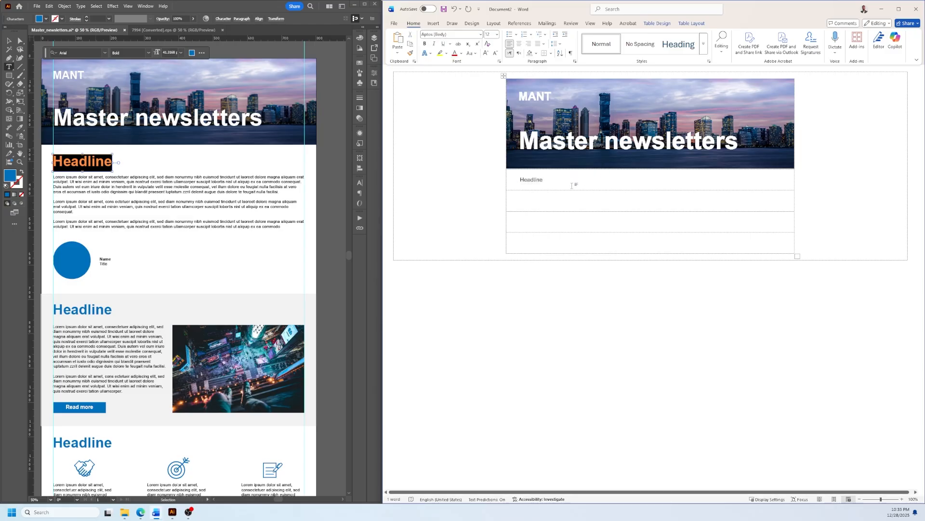
pyautogui.doubleClick(531, 180)
pyautogui.click(480, 34)
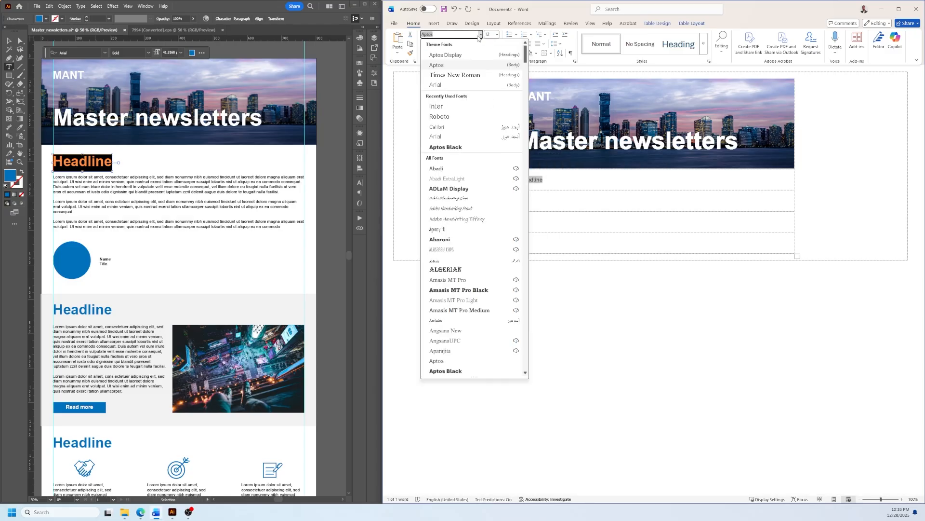
pyautogui.click(463, 136)
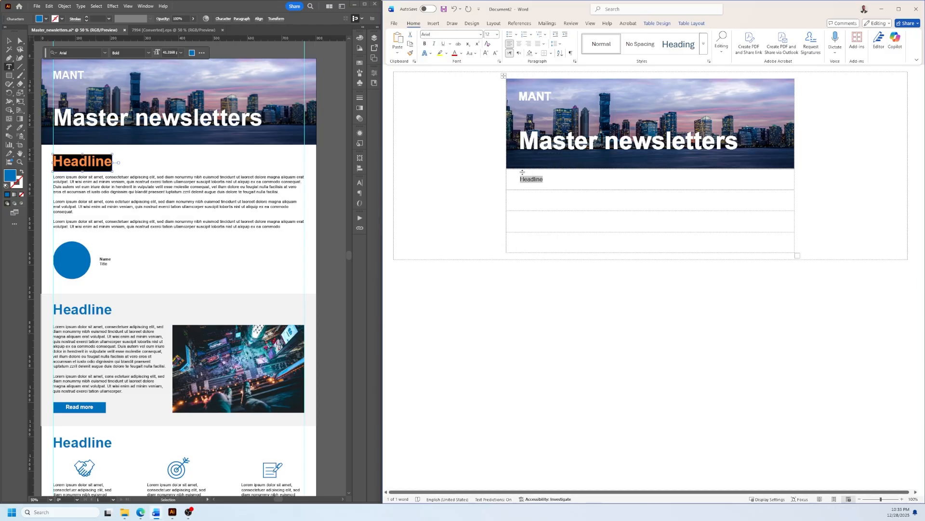
pyautogui.click(497, 34)
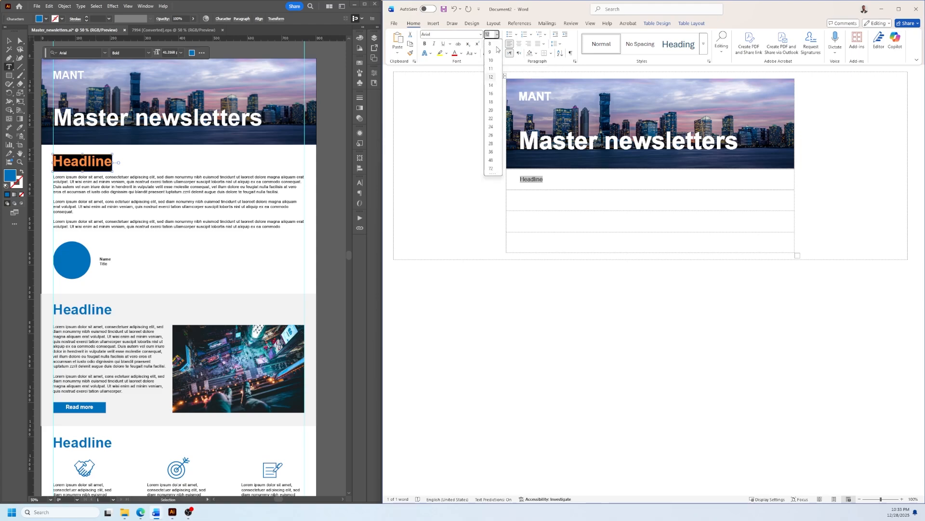
pyautogui.click(491, 152)
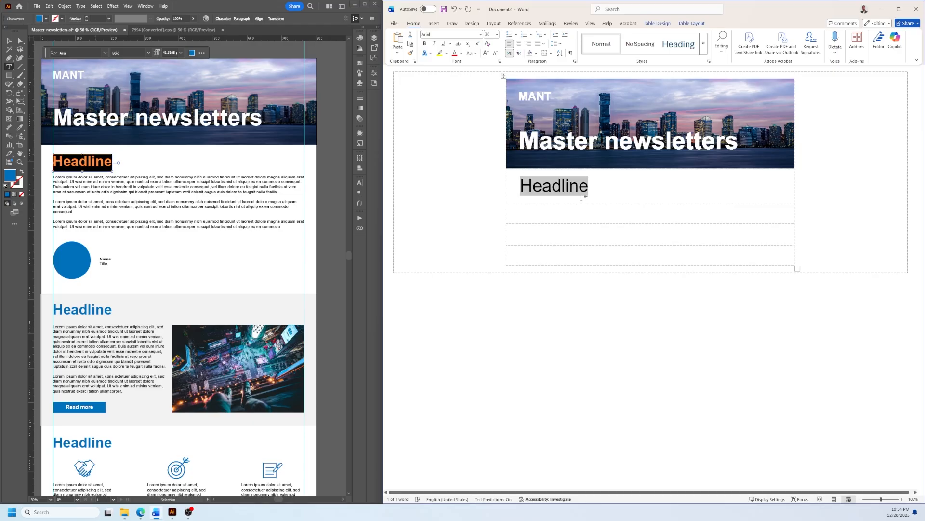
# - Make the Headline text in the second row bold and give it a blue theme colour
pyautogui.press('Right')
pyautogui.doubleClick(559, 184)
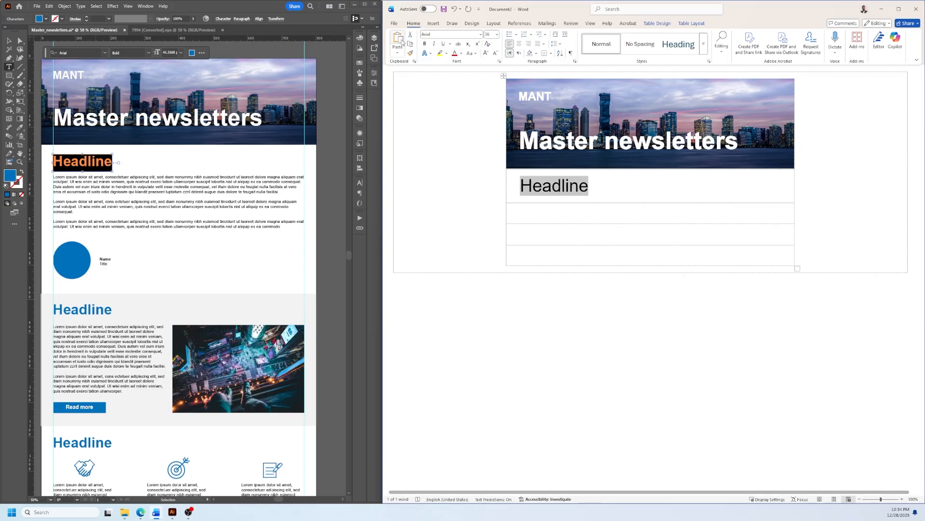
pyautogui.hotkey('ctrl', 'b')
pyautogui.moveTo(604, 182); pyautogui.dragTo(507, 174)
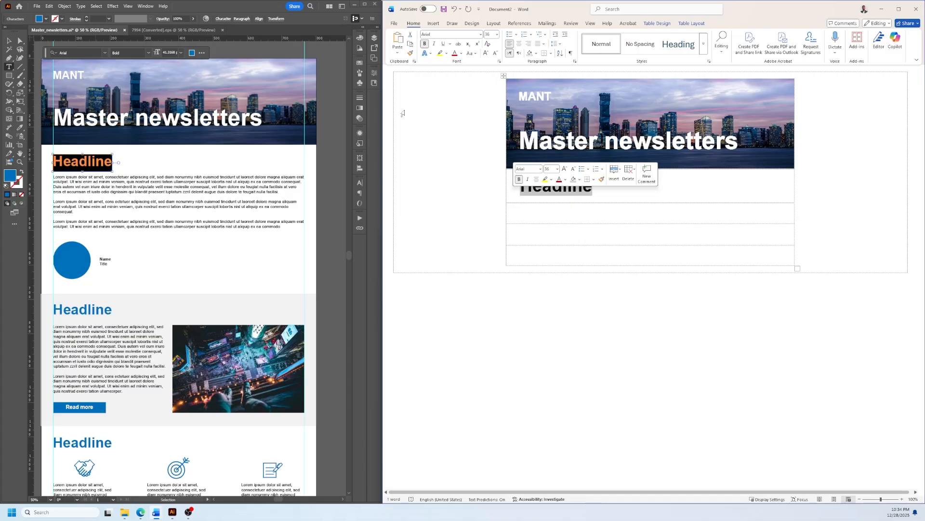
pyautogui.click(461, 53)
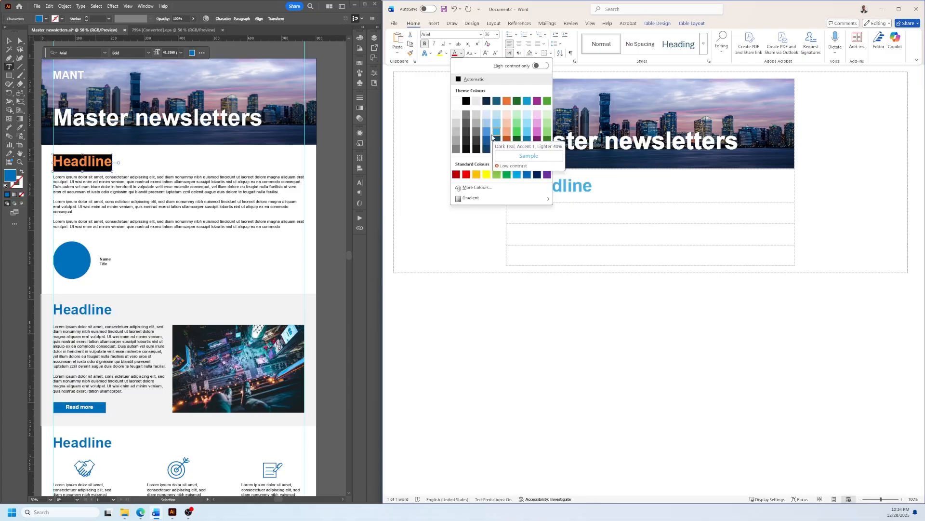
pyautogui.click(497, 136)
pyautogui.click(625, 192)
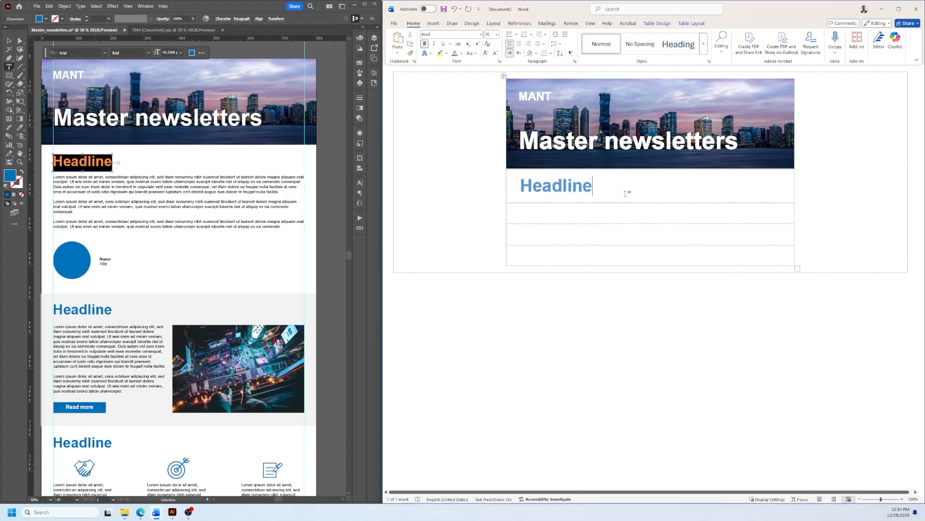
# - Copy the three body paragraphs under the first Headline in the Illustrator artwork and paste them on a new line below the Word Headline
pyautogui.press('Return')
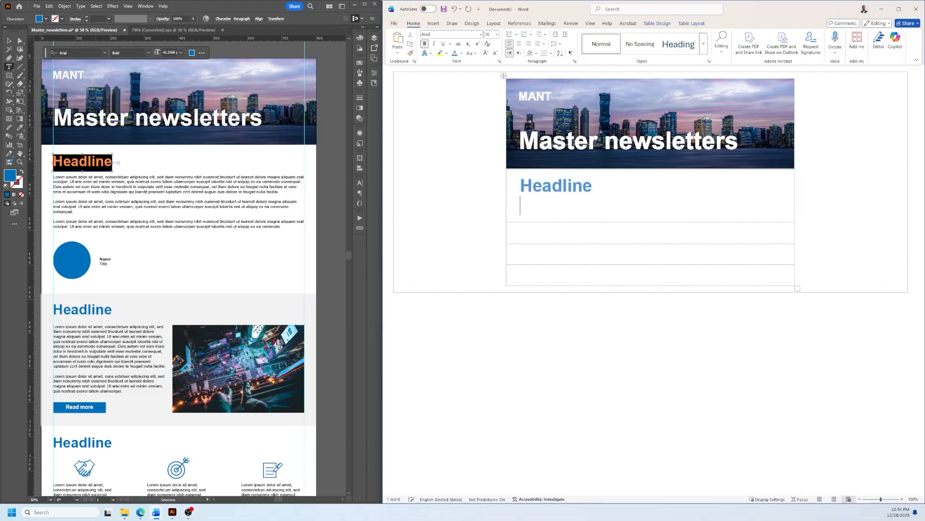
pyautogui.click(98, 186)
pyautogui.click(122, 205)
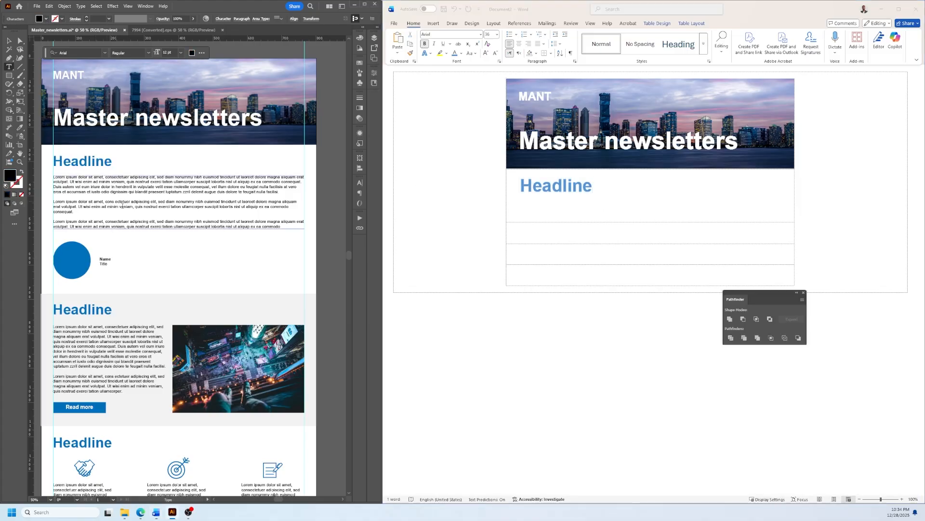
pyautogui.hotkey('ctrl', 'a')
pyautogui.click(529, 211)
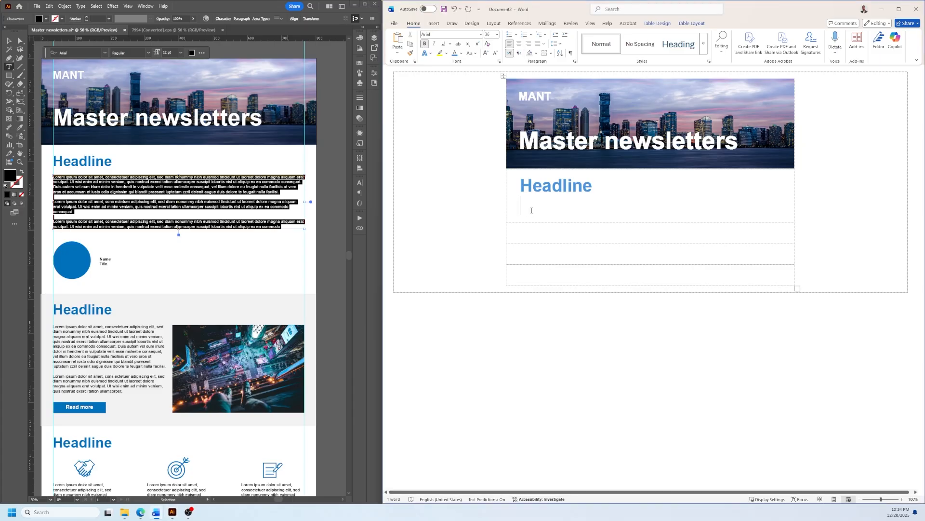
pyautogui.rightClick(530, 211)
pyautogui.click(552, 256)
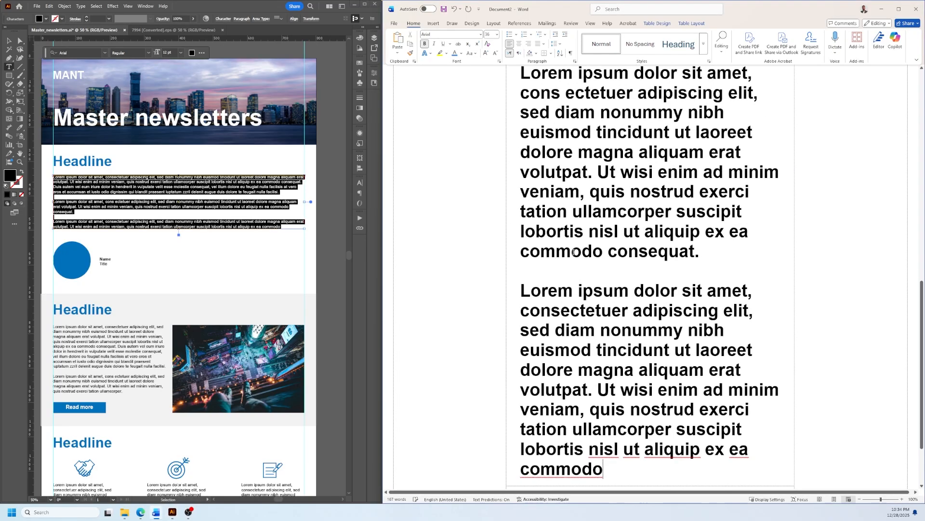
# - Apply the Normal style to the pasted body paragraphs and set their font to Arial
pyautogui.scroll(-3, 632, 382)
pyautogui.moveTo(632, 382); pyautogui.dragTo(529, 159)
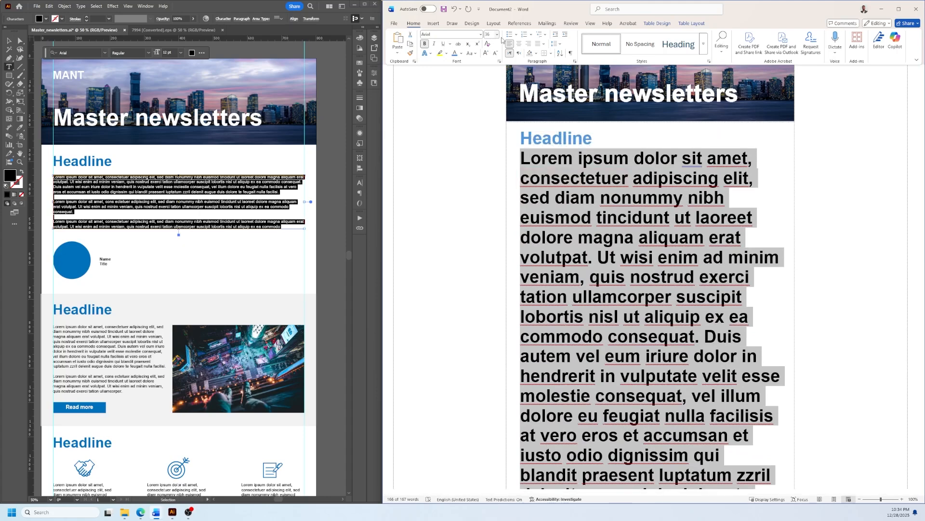
pyautogui.click(602, 45)
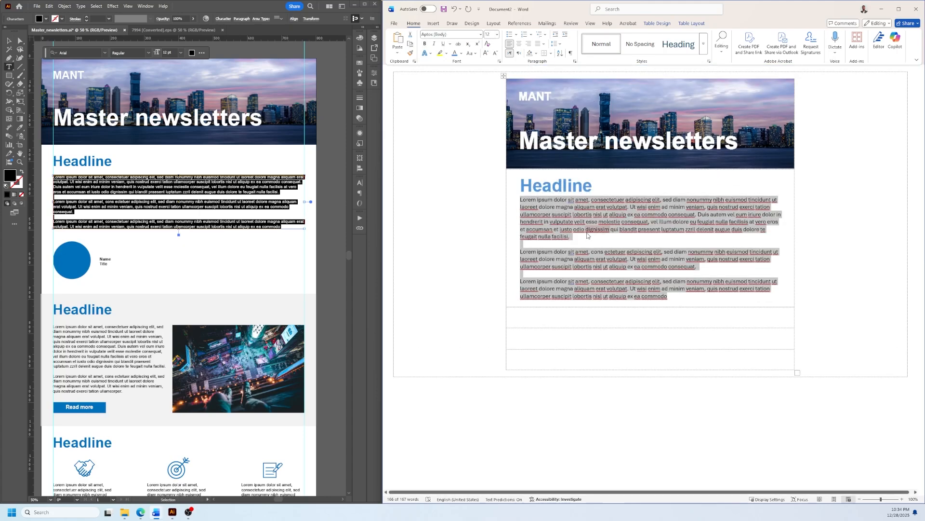
pyautogui.click(481, 34)
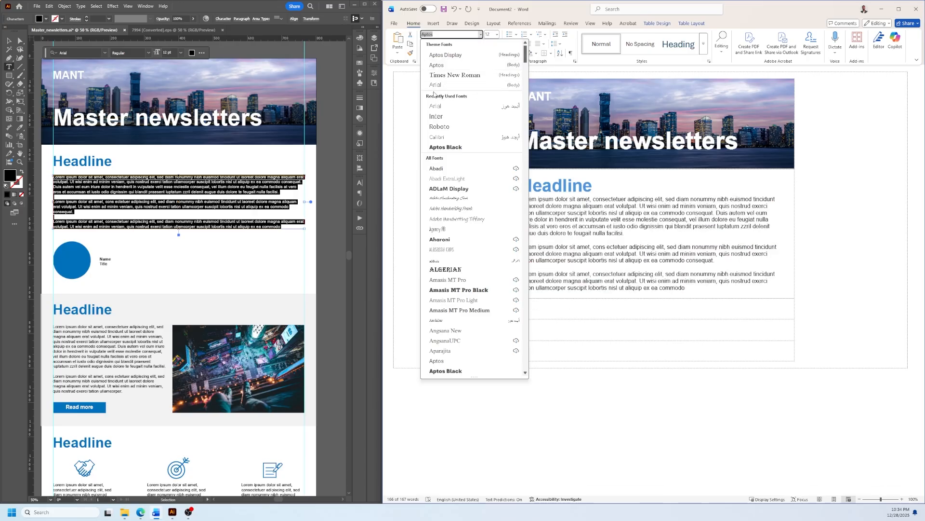
pyautogui.click(463, 86)
pyautogui.click(605, 231)
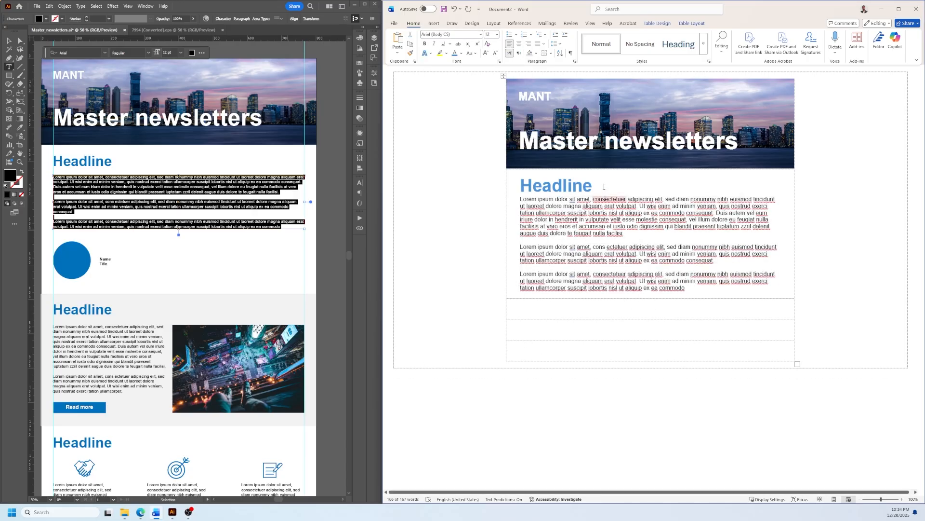
# - Set the paragraph spacing of the Headline and body text to 0 pt before and 12 pt after
pyautogui.moveTo(593, 185); pyautogui.dragTo(520, 186)
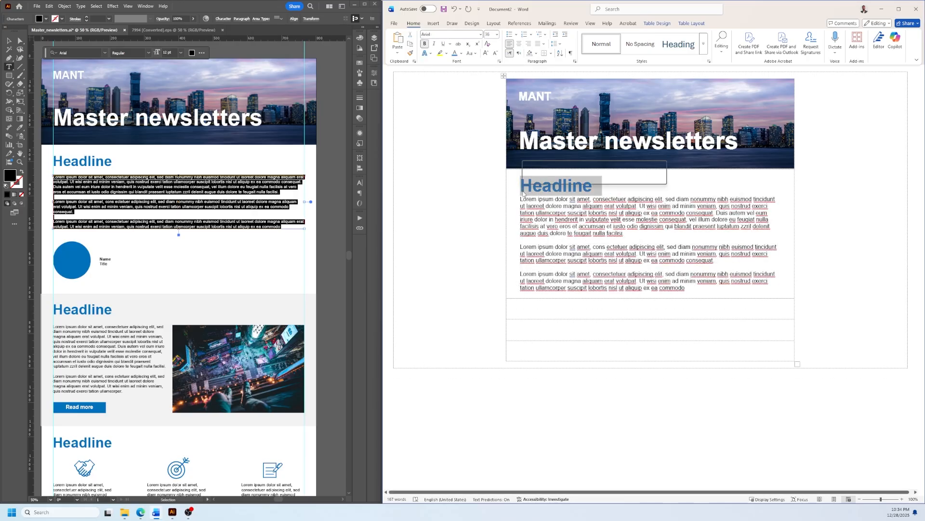
pyautogui.click(550, 247)
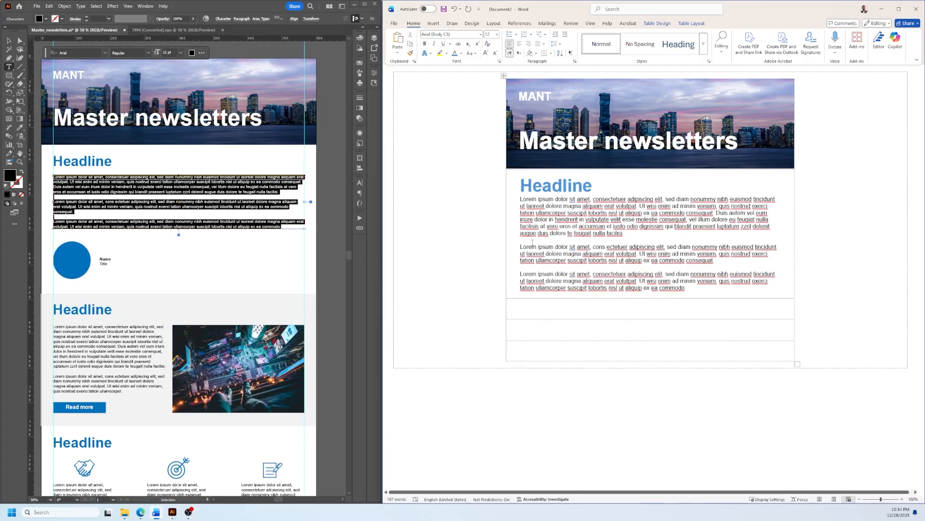
pyautogui.moveTo(700, 289); pyautogui.dragTo(528, 188)
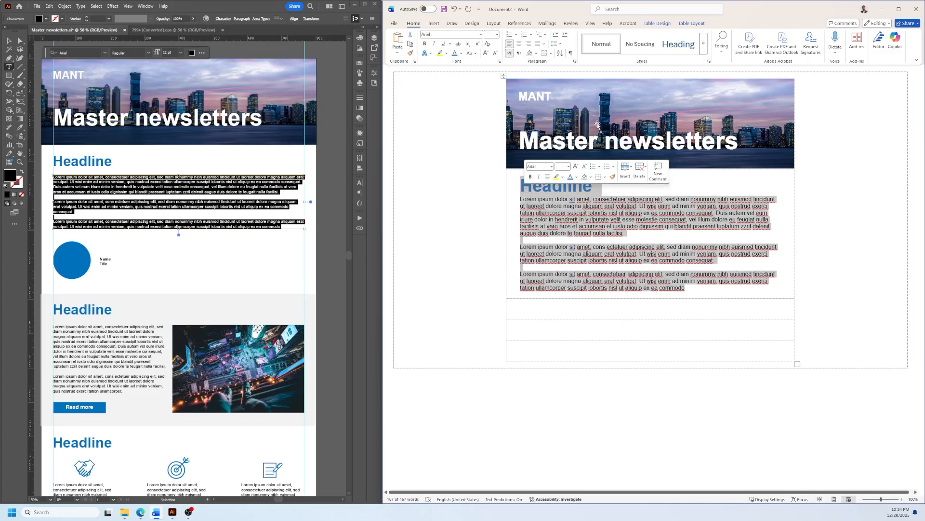
pyautogui.click(575, 63)
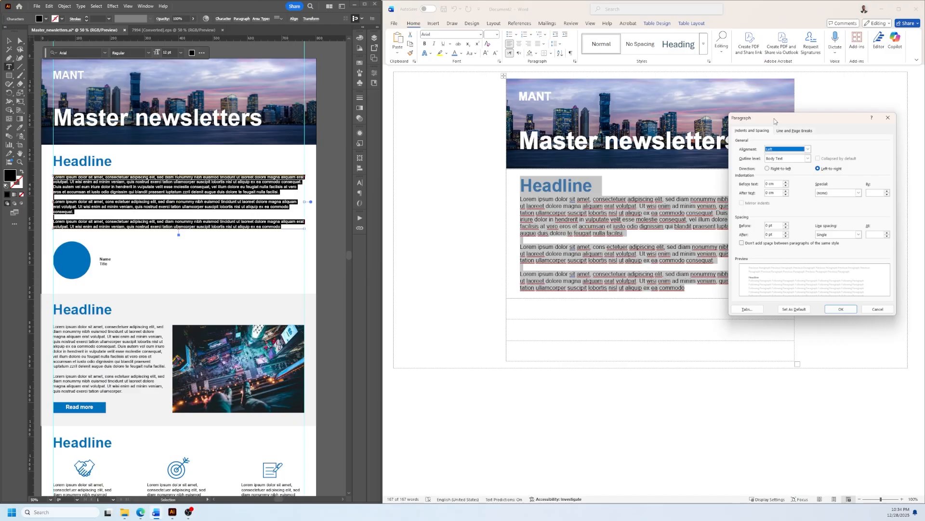
pyautogui.moveTo(775, 121); pyautogui.dragTo(730, 60)
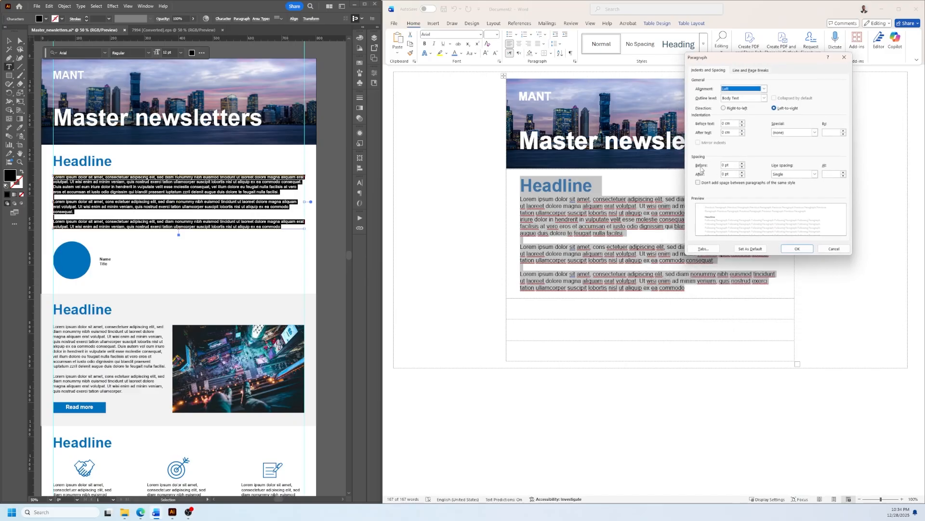
pyautogui.click(743, 172)
pyautogui.click(742, 172)
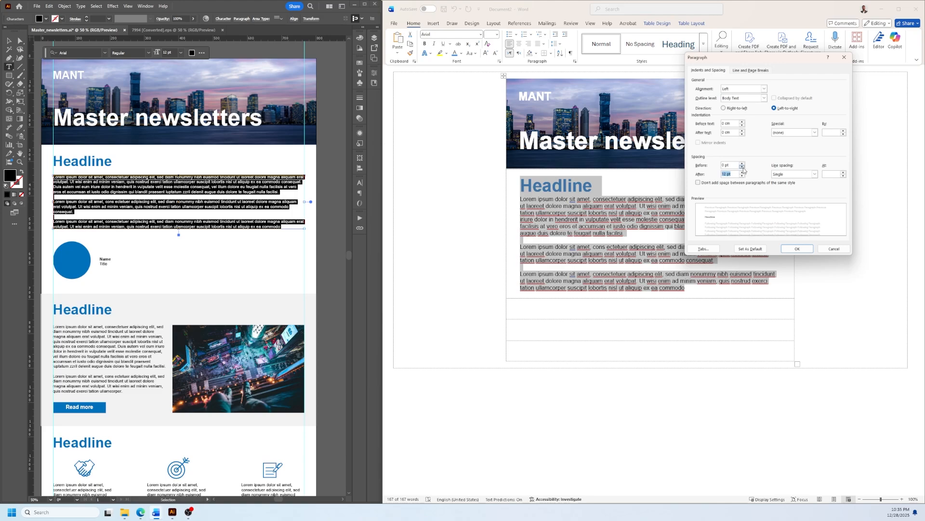
pyautogui.click(742, 167)
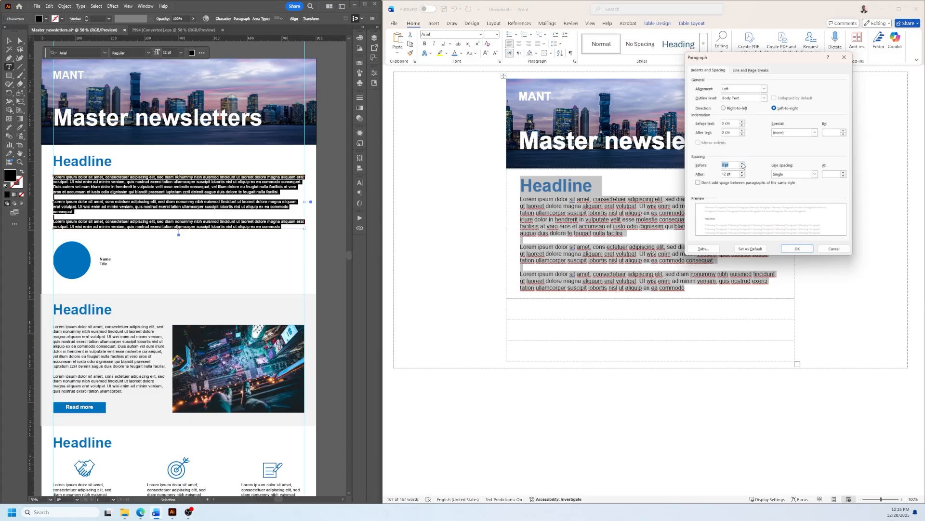
pyautogui.click(797, 249)
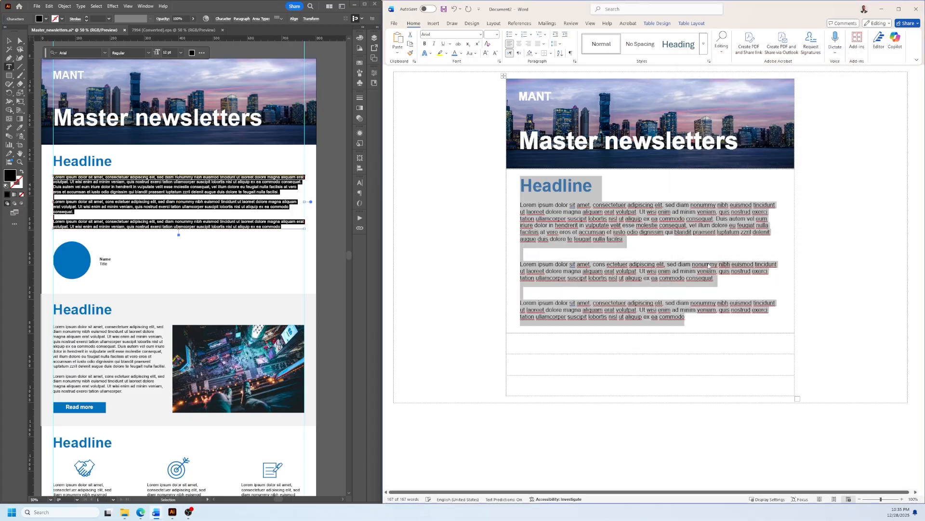
# - Remove the two empty lines between the body paragraphs
pyautogui.click(533, 254)
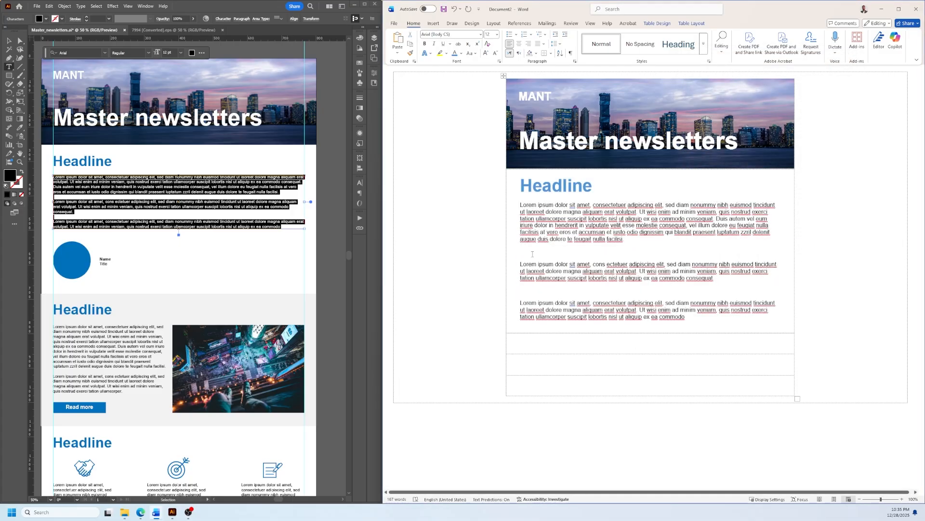
pyautogui.press('BackSpace')
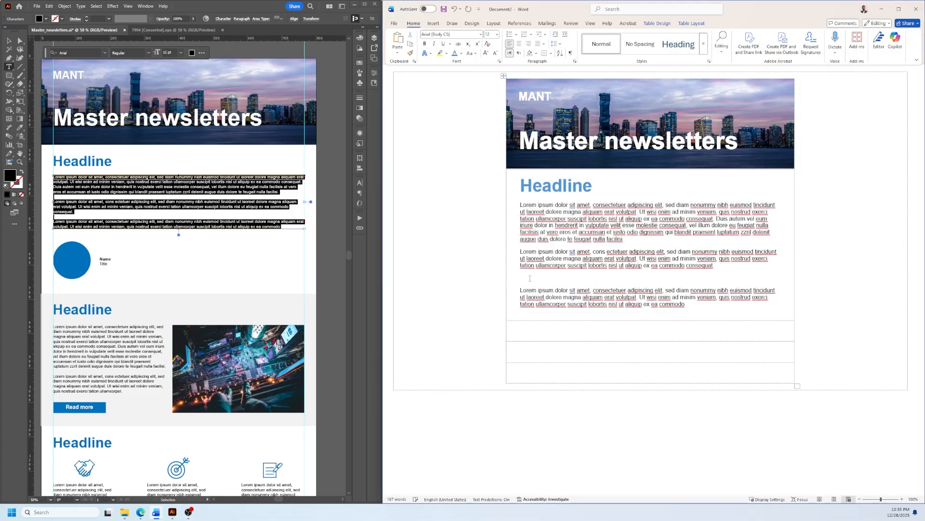
pyautogui.press('BackSpace')
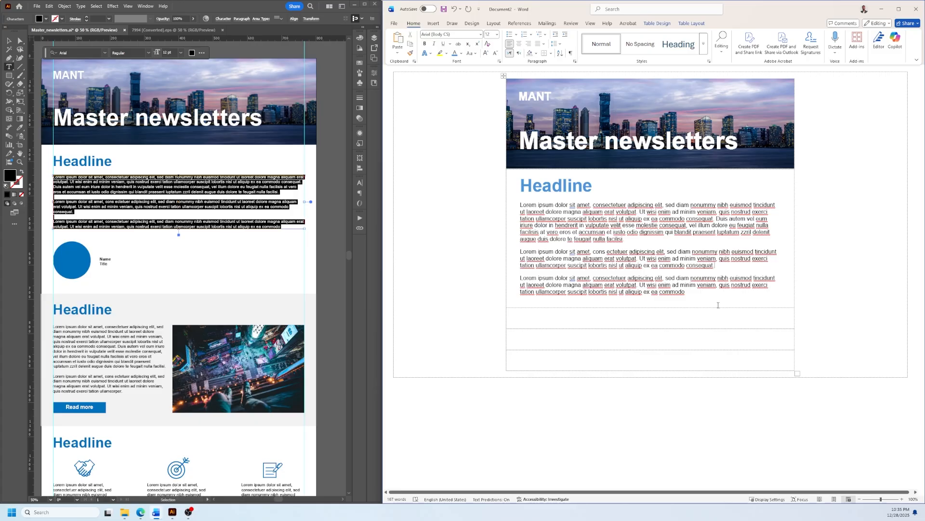
pyautogui.click(211, 195)
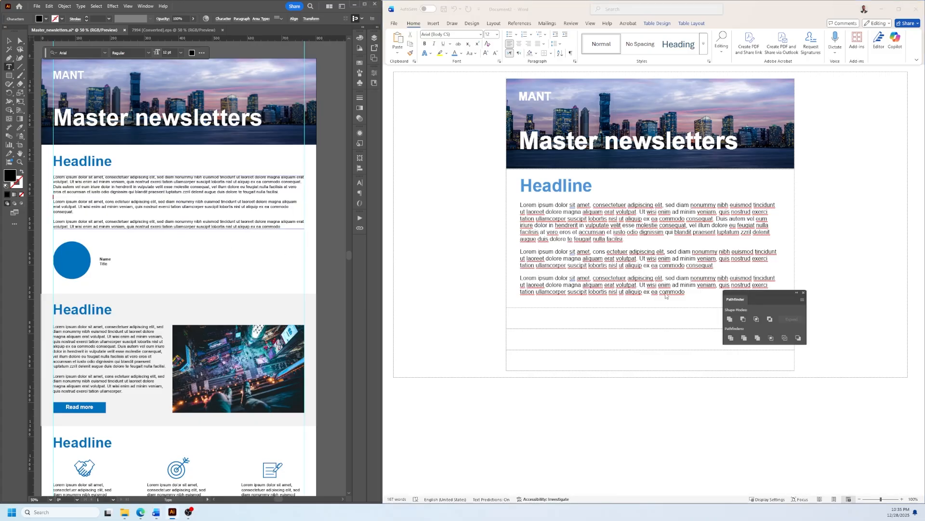
# - Insert a table with two columns and one row on a new line below the last body paragraph
pyautogui.click(701, 291)
pyautogui.press('Return')
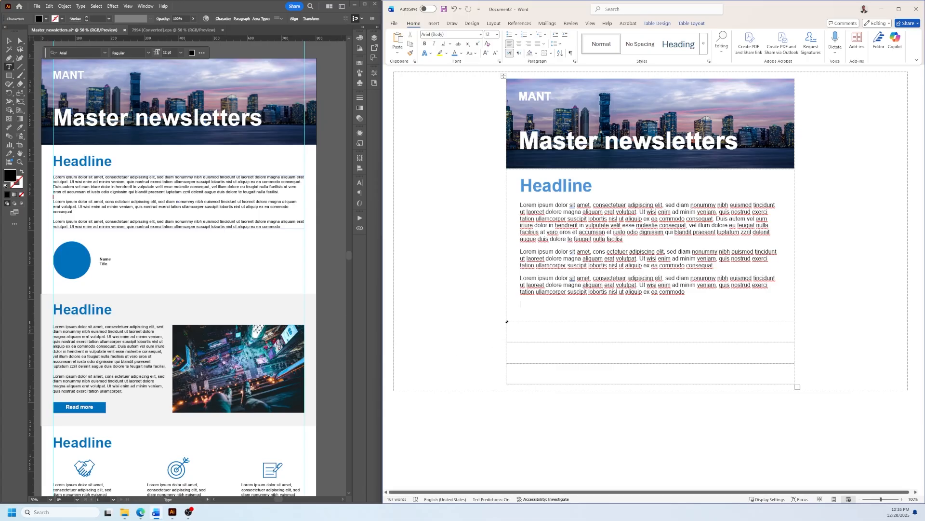
pyautogui.click(433, 24)
pyautogui.click(443, 48)
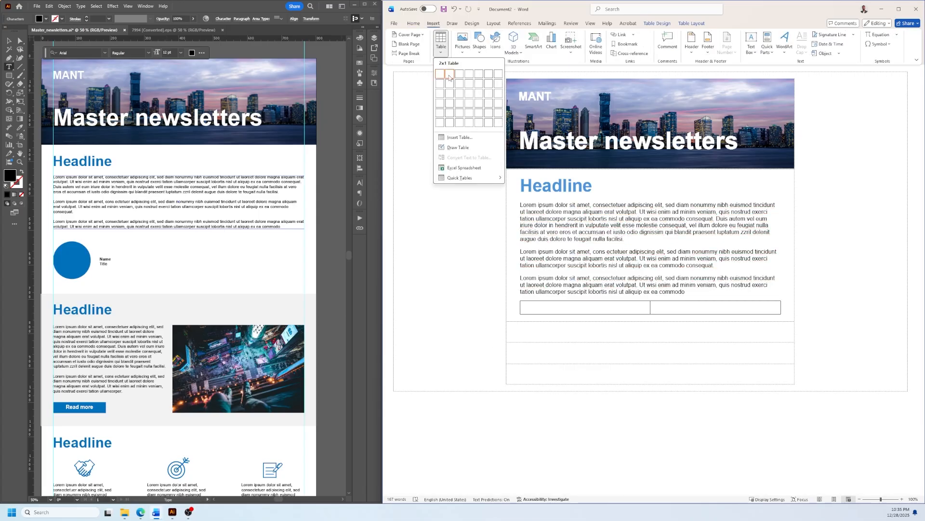
pyautogui.click(449, 77)
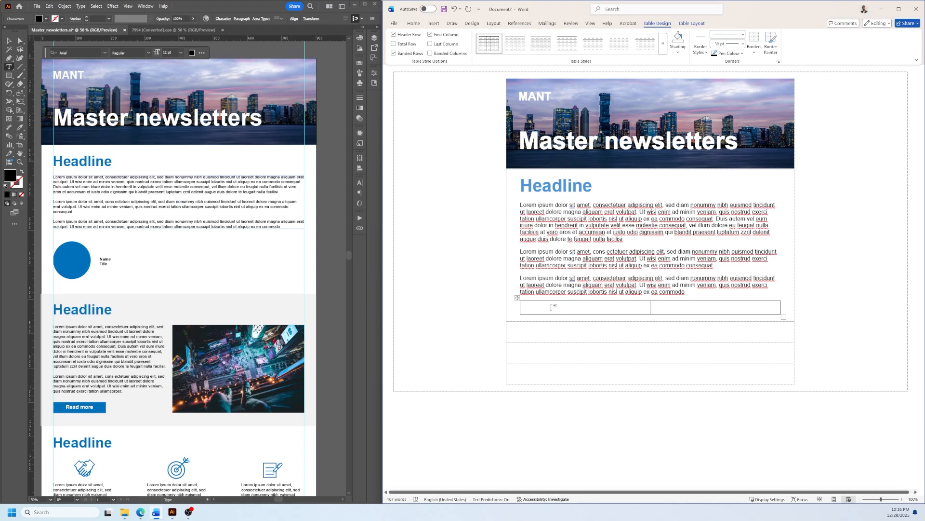
# - Remove all borders from the new two-column table
pyautogui.click(517, 299)
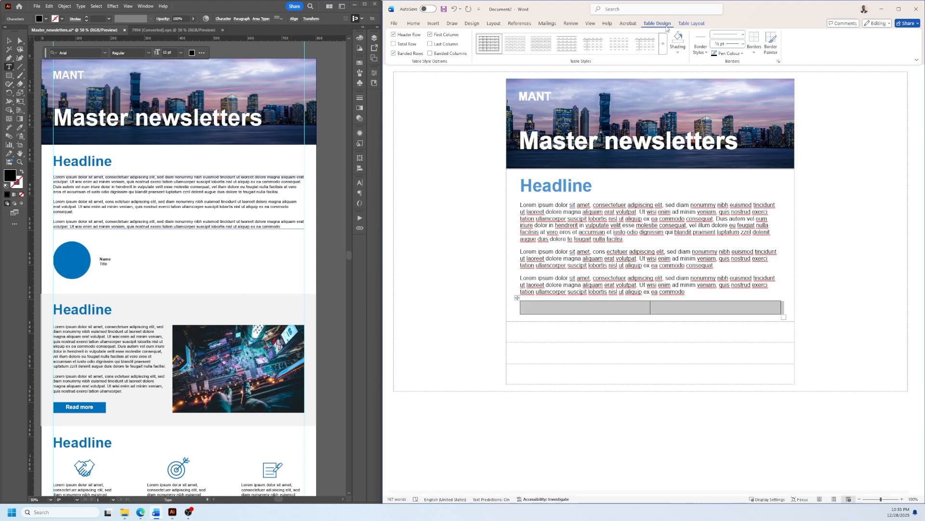
pyautogui.click(691, 24)
pyautogui.click(657, 23)
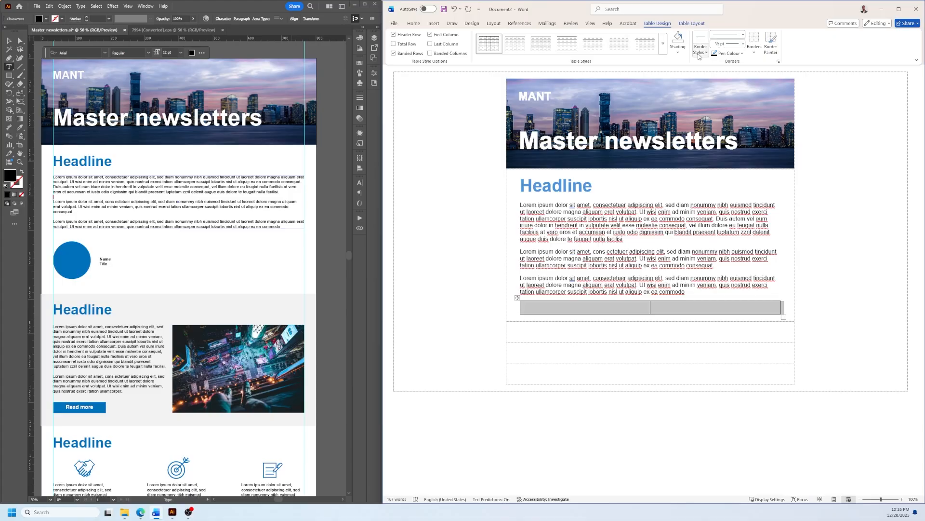
pyautogui.click(753, 56)
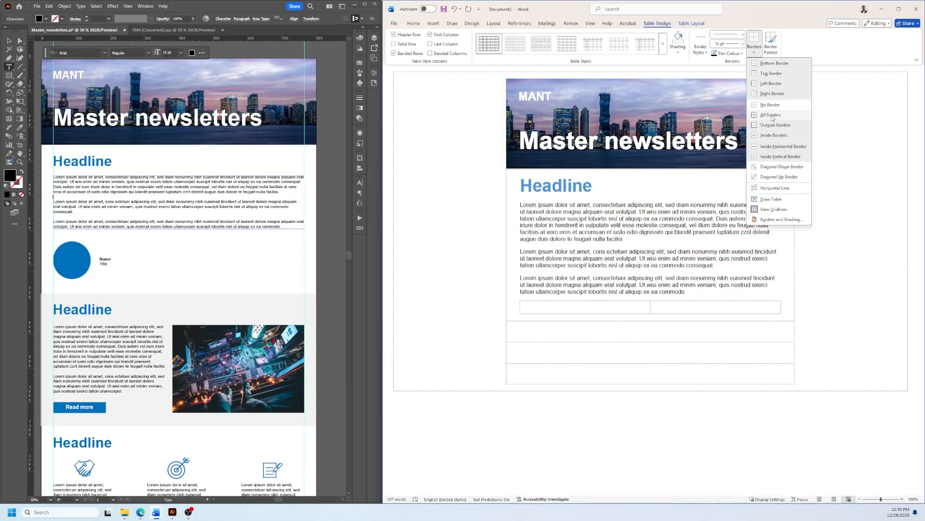
pyautogui.click(771, 112)
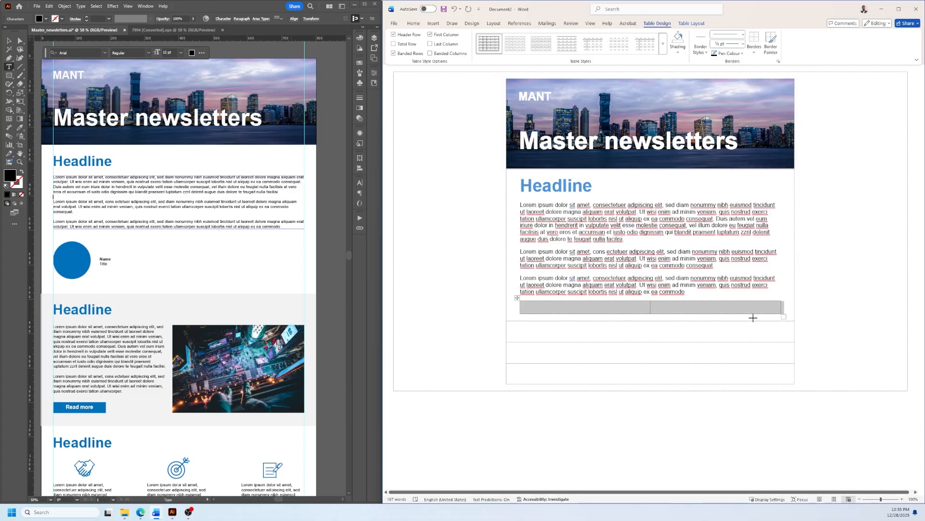
# - Shrink the two-column table to roughly half the text width, make it slightly taller, and add an empty line above it
pyautogui.moveTo(784, 316); pyautogui.dragTo(642, 325)
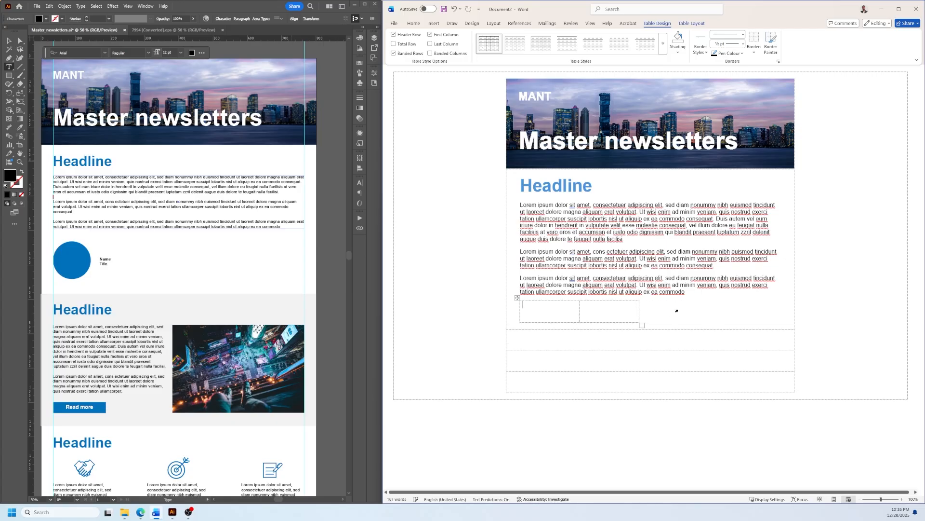
pyautogui.press('Return')
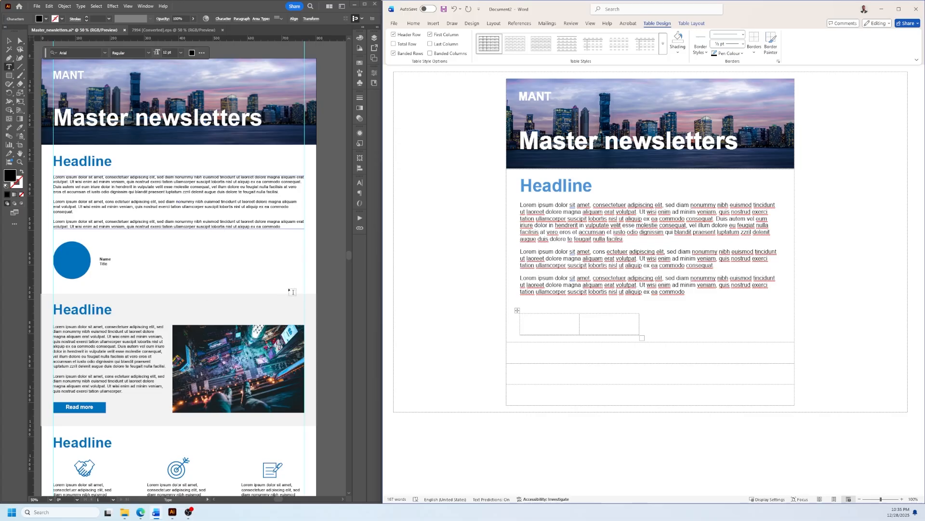
pyautogui.click(433, 23)
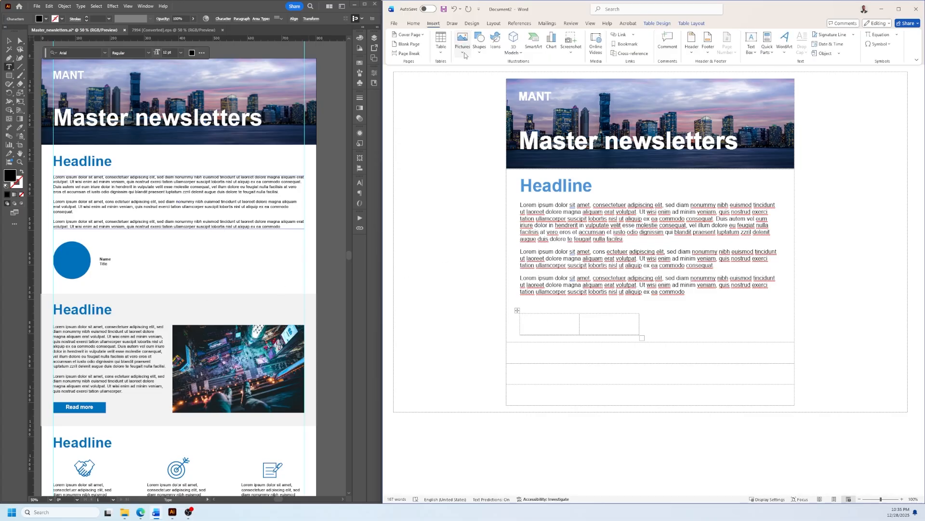
pyautogui.click(414, 24)
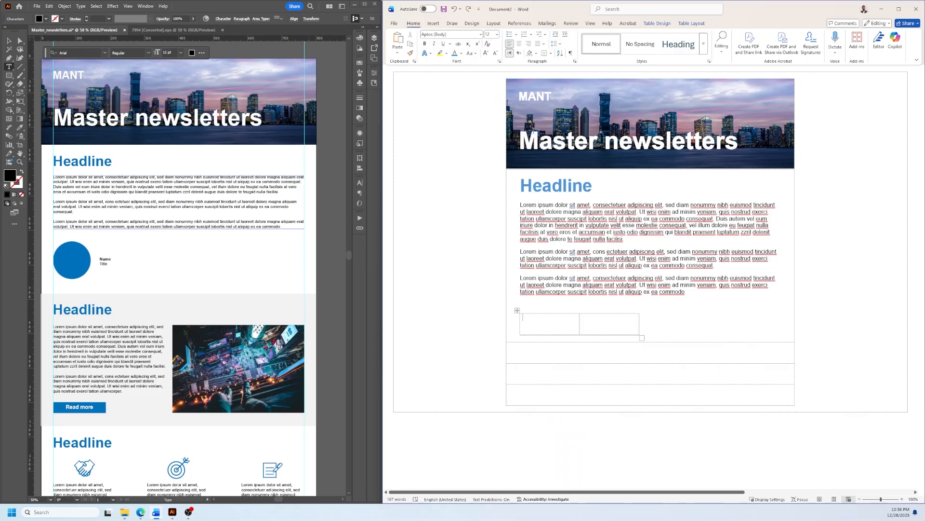
# - Insert the picture handsome-unshaven-european-man-has-serious-self-confident-expression-wears-glasses.jpg into the first cell of the two-column table
pyautogui.click(434, 23)
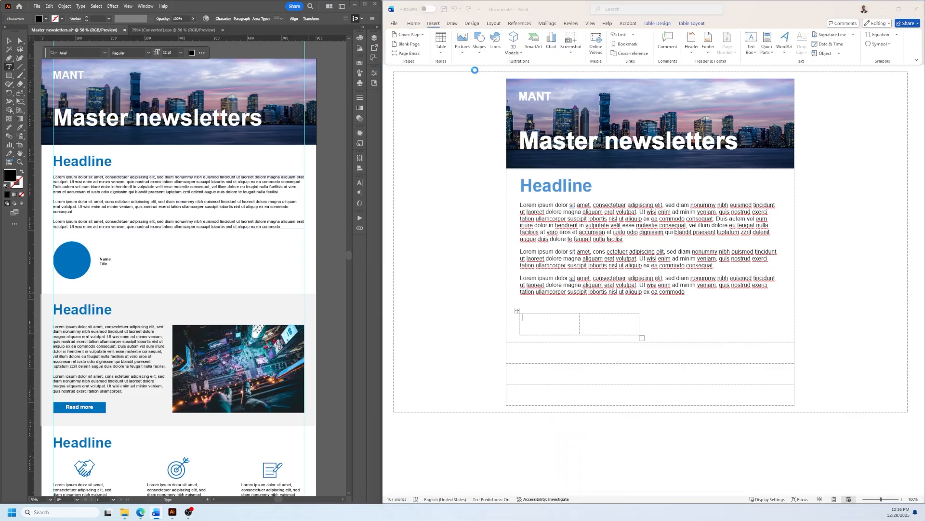
pyautogui.click(603, 86)
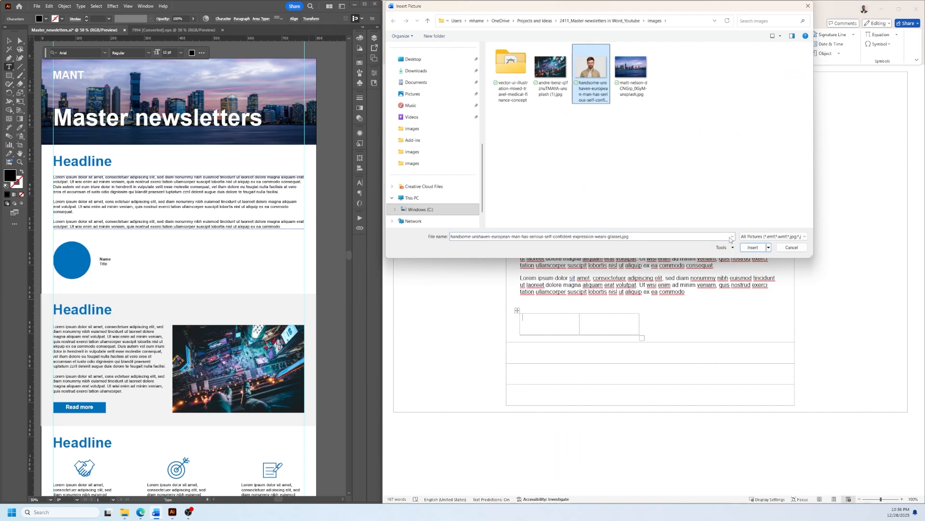
pyautogui.click(756, 248)
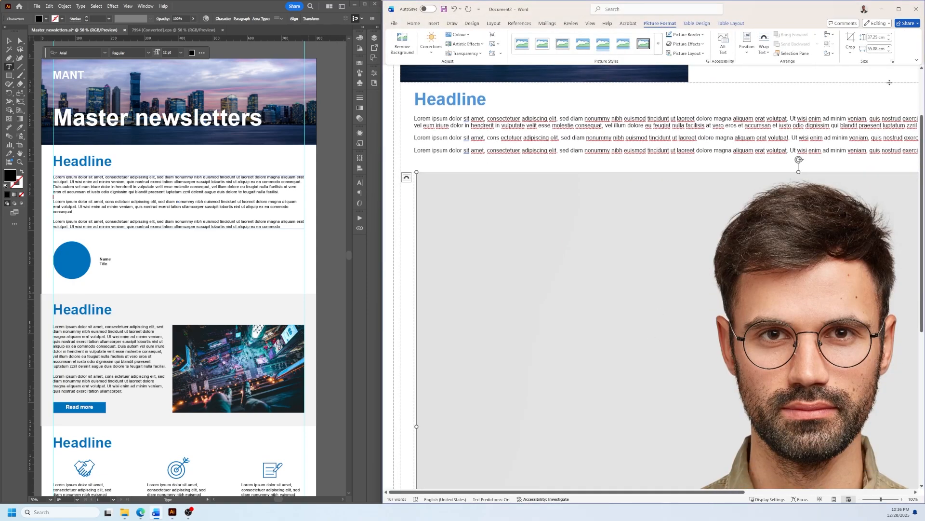
# - Set the width of the inserted portrait photo to 5 cm
pyautogui.click(877, 48)
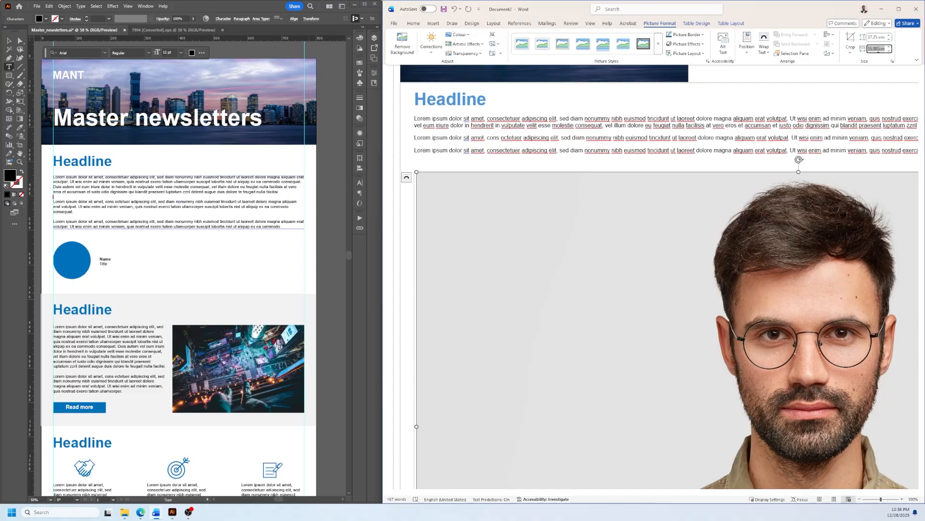
pyautogui.click(591, 292)
pyautogui.click(873, 48)
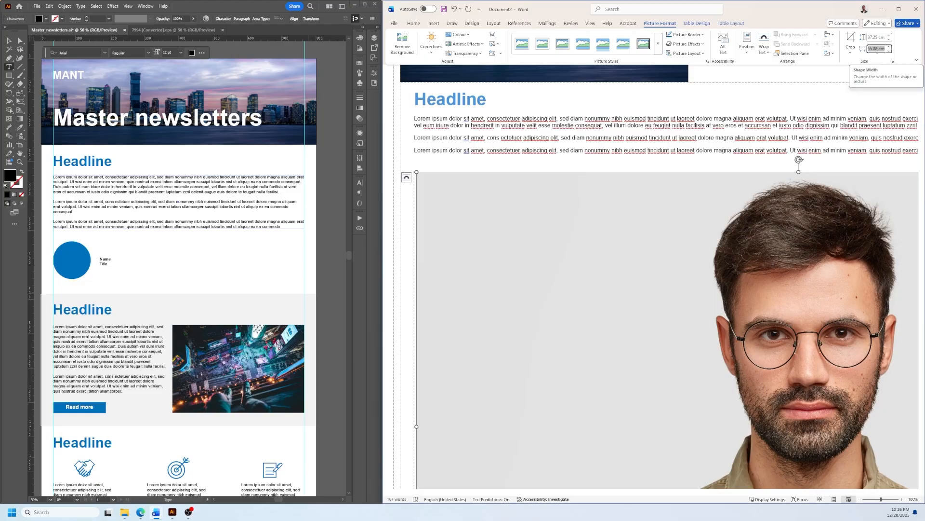
pyautogui.write('5')
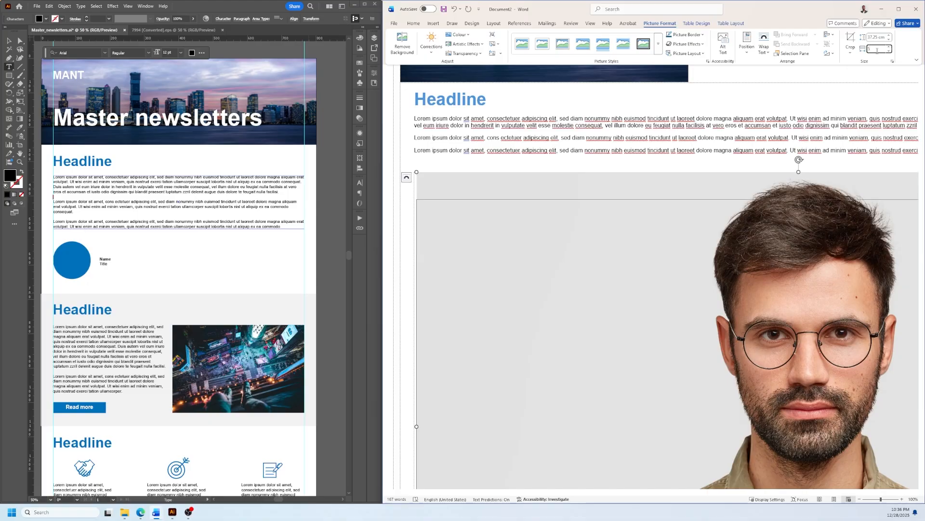
pyautogui.press('Return')
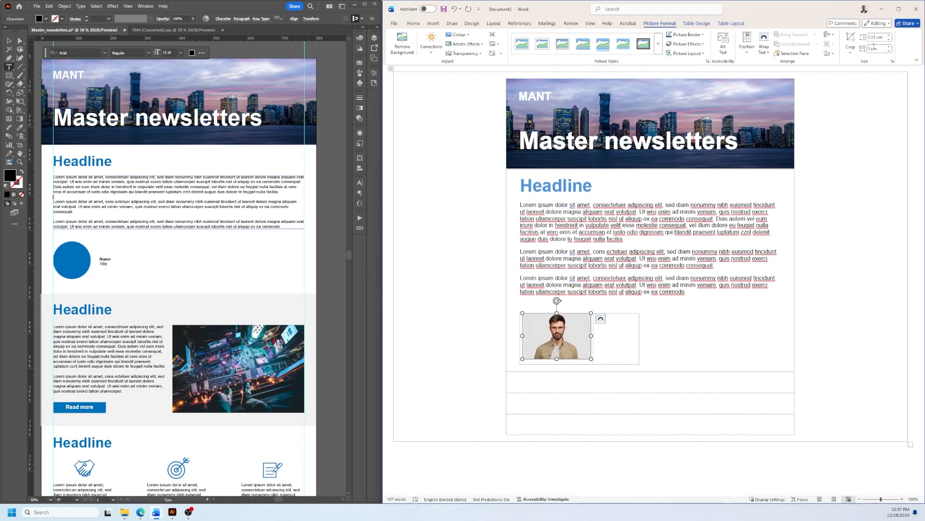
pyautogui.click(607, 340)
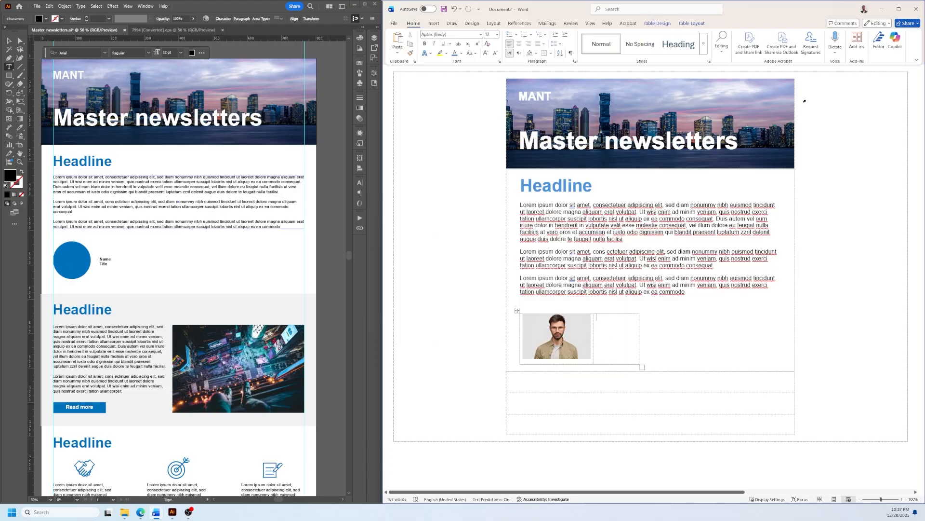
# - Crop the portrait photo to a square 1:1 aspect ratio
pyautogui.click(565, 337)
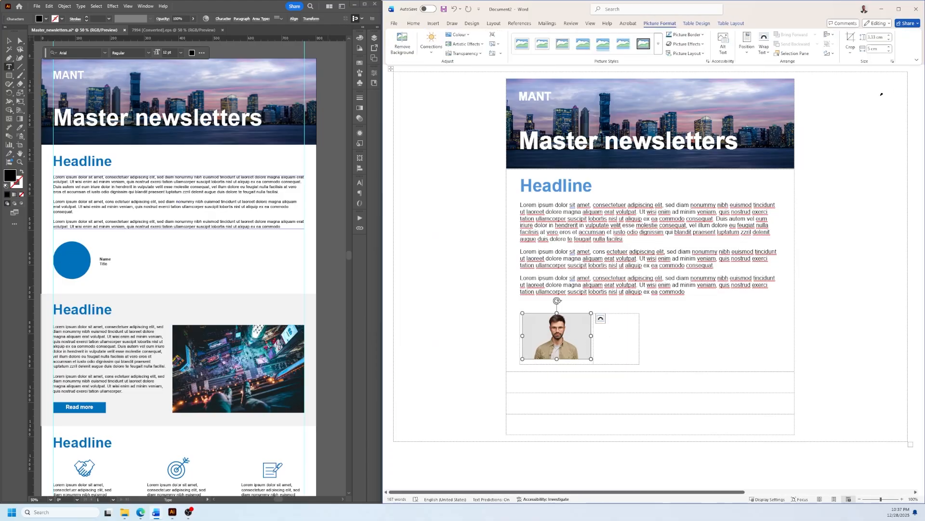
pyautogui.click(850, 52)
pyautogui.moveTo(877, 86)
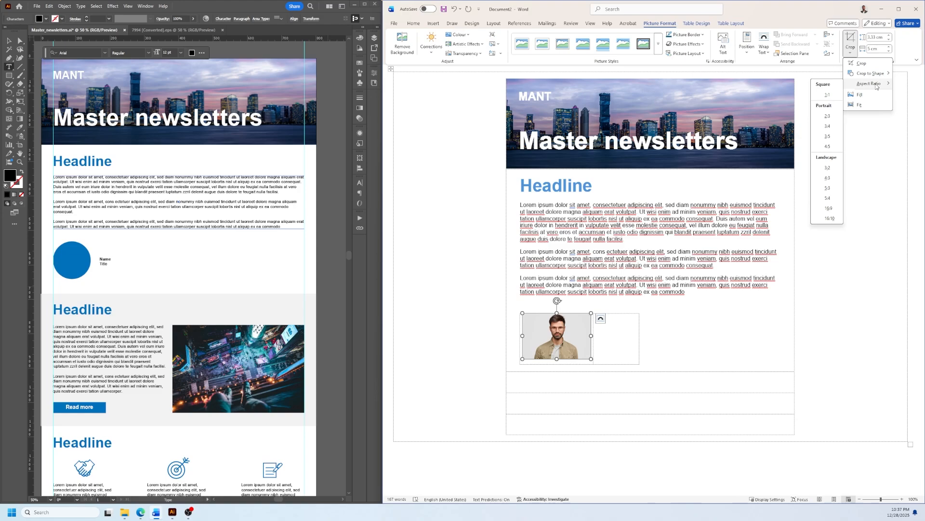
pyautogui.click(827, 96)
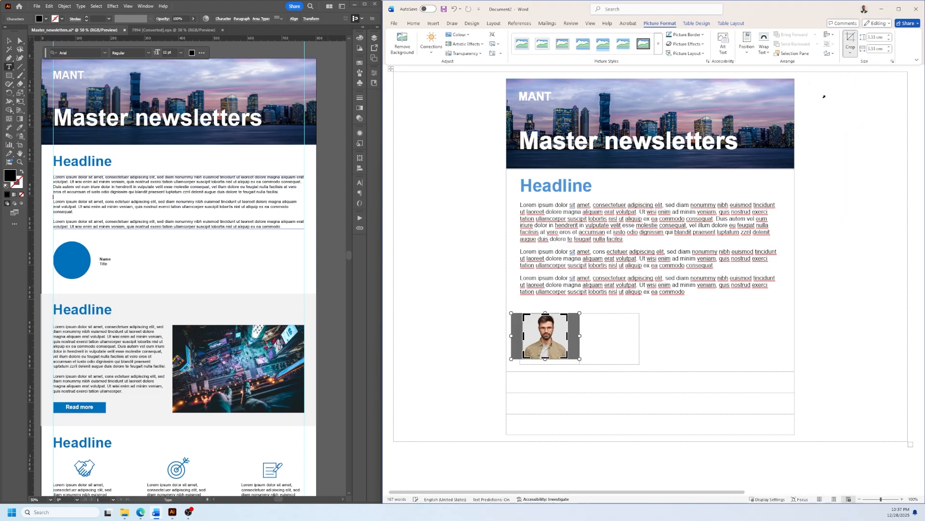
# - Crop the square portrait photo to an oval shape so it forms a circle
pyautogui.click(851, 53)
pyautogui.moveTo(867, 74)
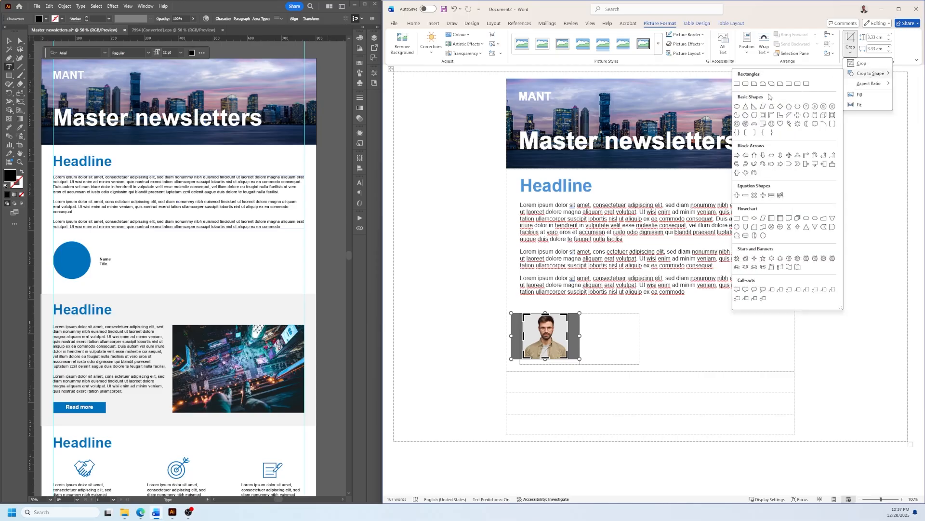
pyautogui.click(738, 107)
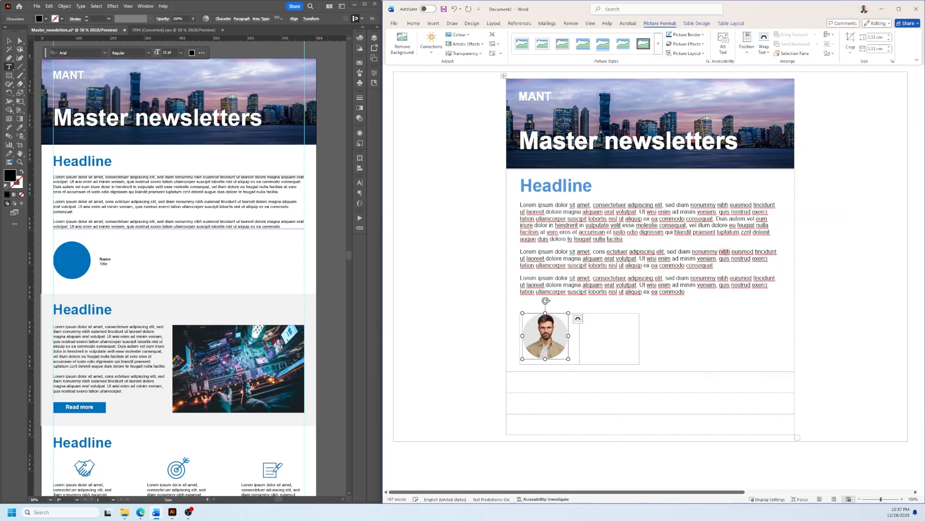
pyautogui.click(662, 320)
pyautogui.click(539, 341)
pyautogui.click(598, 341)
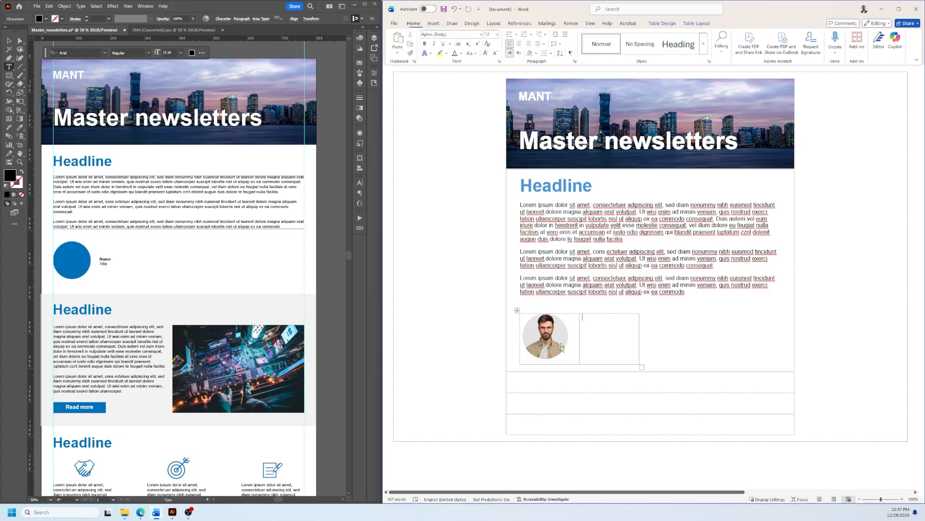
# - Add a blue theme-colour outline around the circular portrait photo
pyautogui.click(554, 343)
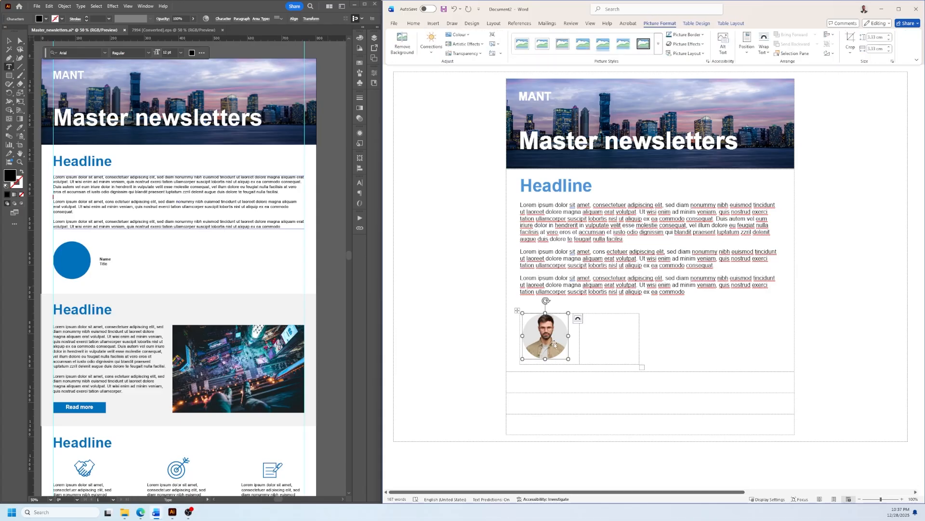
pyautogui.click(700, 35)
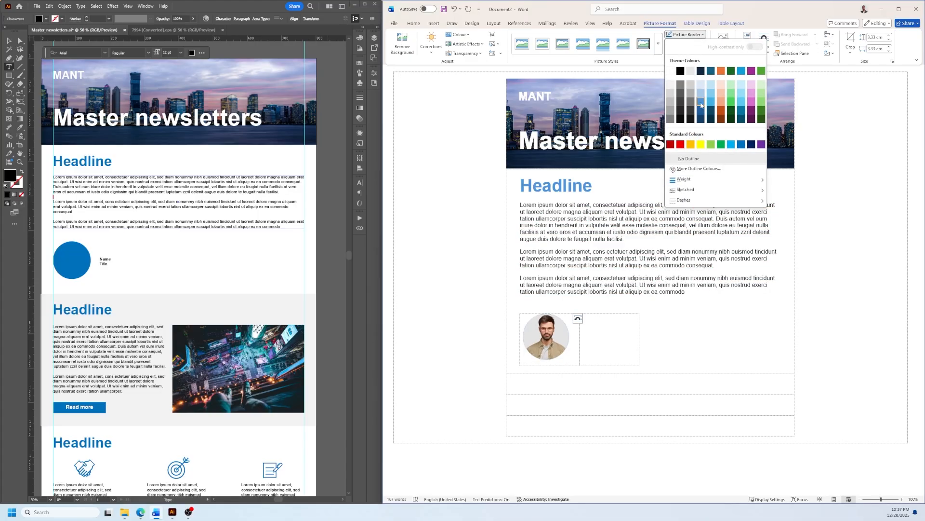
pyautogui.click(701, 110)
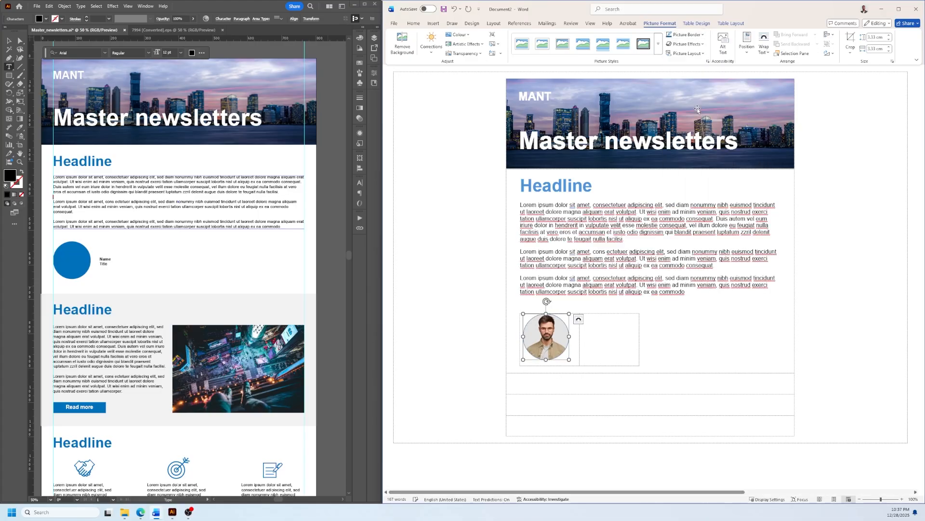
pyautogui.click(612, 332)
pyautogui.click(559, 340)
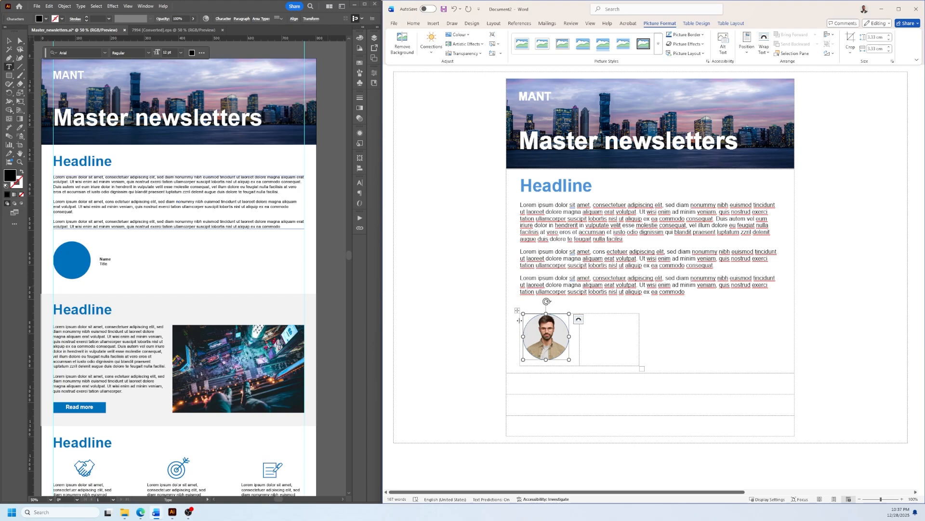
# - Replace the circular portrait with a copy of itself pasted as Picture (PNG), and widen the two-column table slightly
pyautogui.click(549, 336)
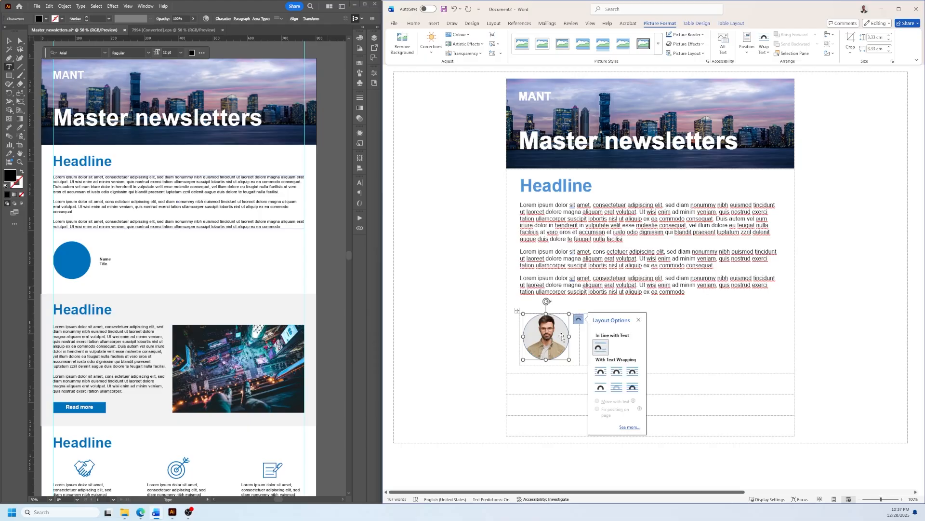
pyautogui.click(660, 320)
pyautogui.click(555, 330)
pyautogui.press('Delete')
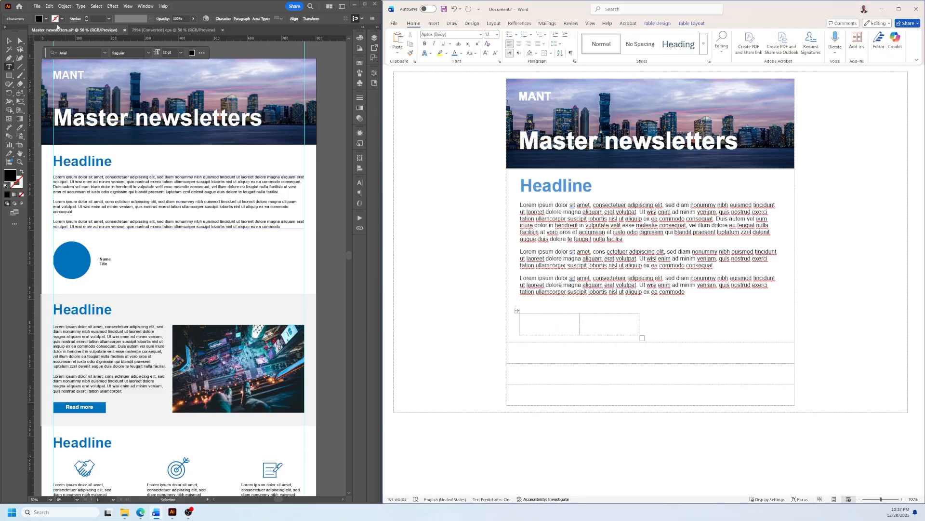
pyautogui.click(398, 50)
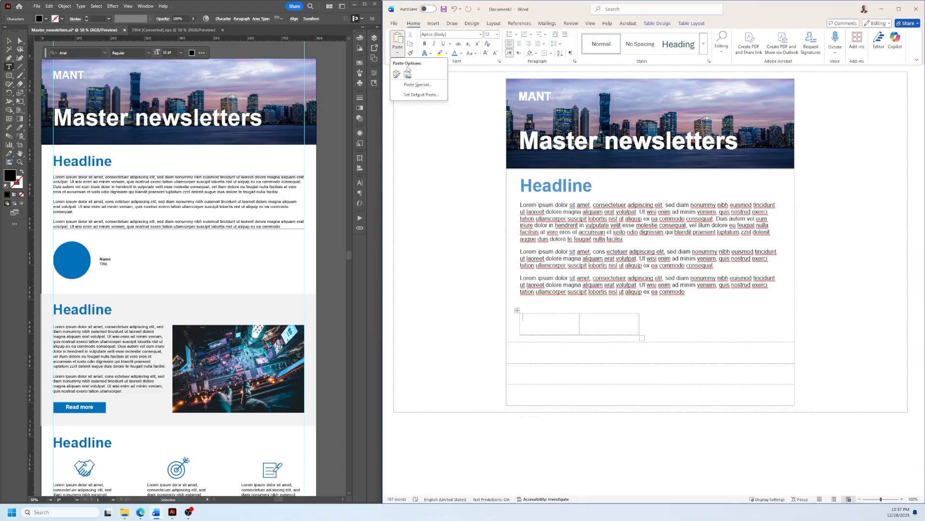
pyautogui.click(418, 85)
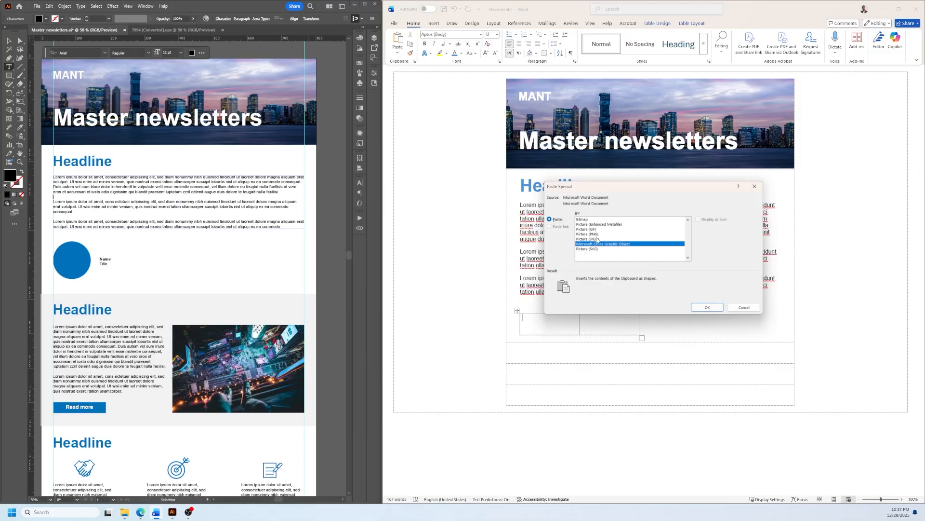
pyautogui.click(595, 235)
pyautogui.click(706, 306)
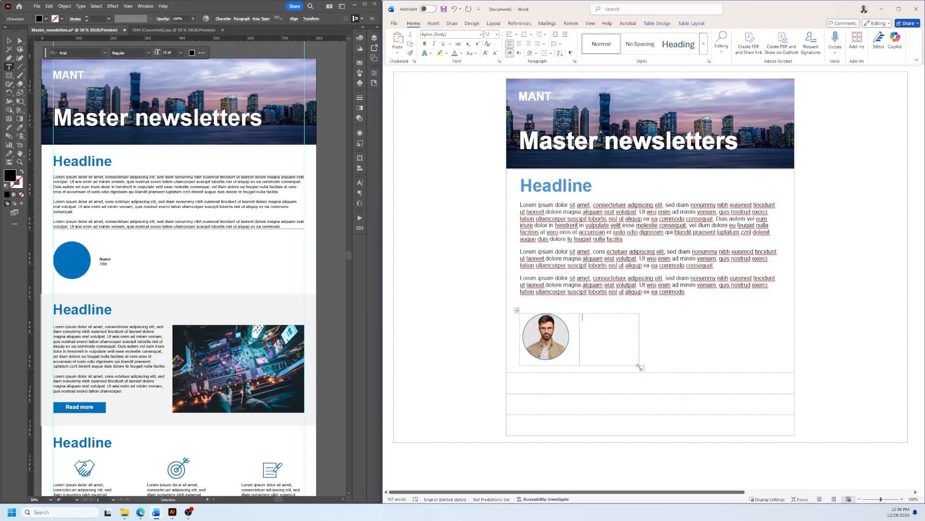
pyautogui.moveTo(640, 368); pyautogui.dragTo(644, 359)
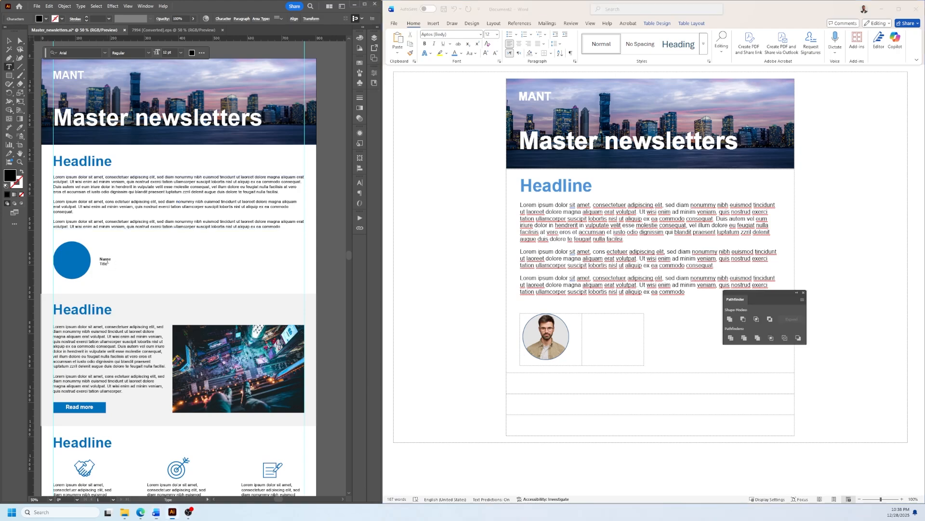
# - Copy the Name and Title text from the Illustrator artwork and paste it into the second cell of the two-column table in Word
pyautogui.click(106, 261)
pyautogui.press('Escape')
pyautogui.moveTo(108, 264); pyautogui.dragTo(98, 259)
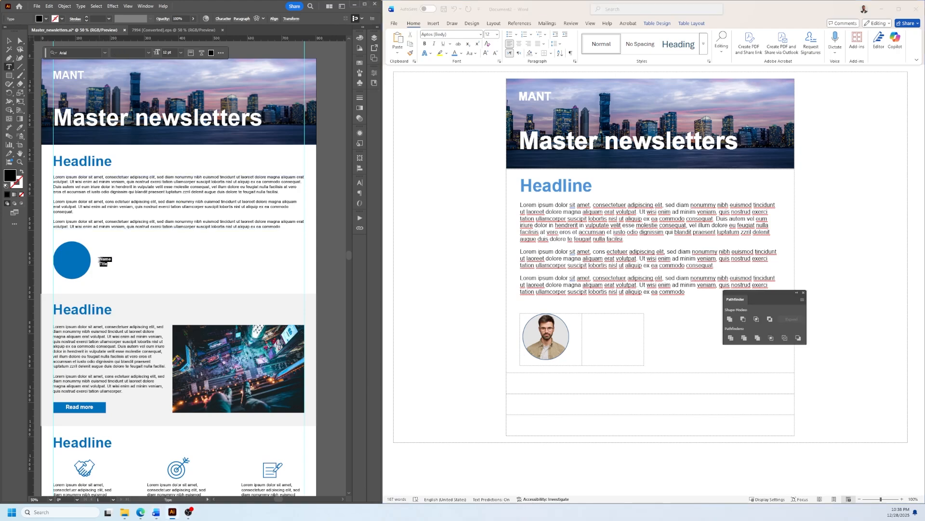
pyautogui.hotkey('ctrl', 'c')
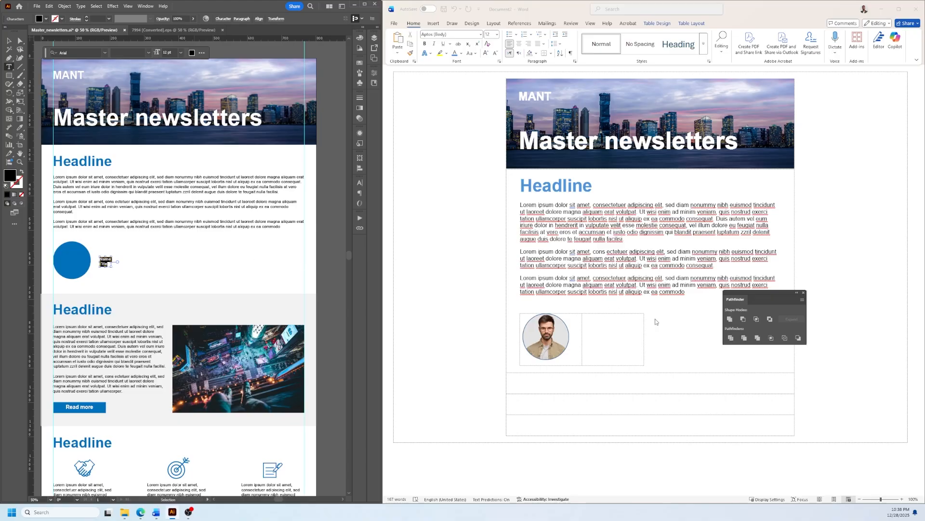
pyautogui.click(607, 335)
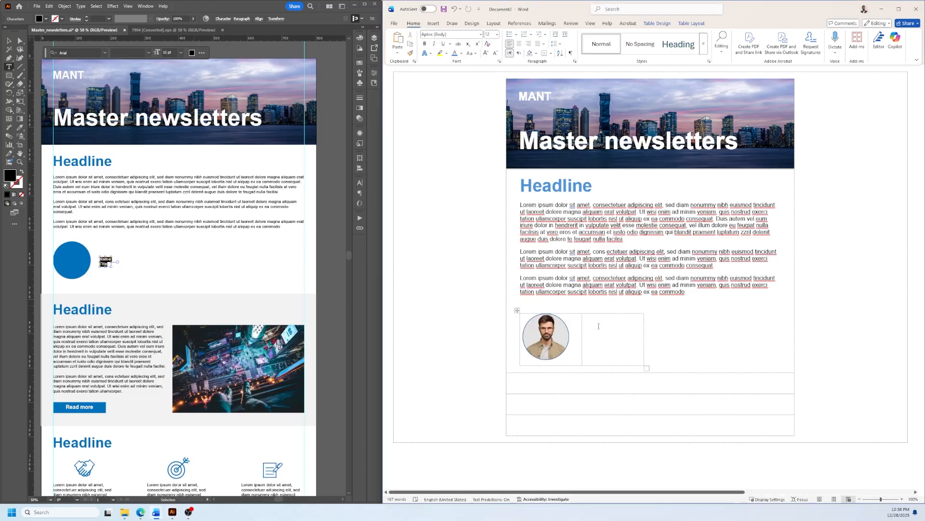
pyautogui.rightClick(599, 326)
pyautogui.click(613, 198)
# - Replace the break between Name and Title with a new line break in the second cell
pyautogui.moveTo(585, 316); pyautogui.dragTo(587, 333)
pyautogui.click(587, 331)
pyautogui.press('BackSpace')
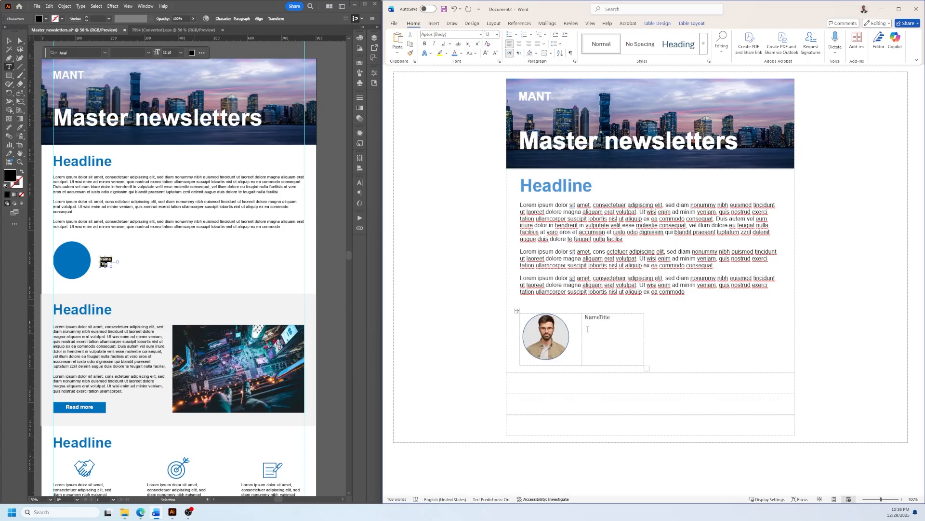
pyautogui.press('Return')
# - Align the Name and Title text centre left in its cell, beside the portrait
pyautogui.moveTo(593, 325); pyautogui.dragTo(584, 317)
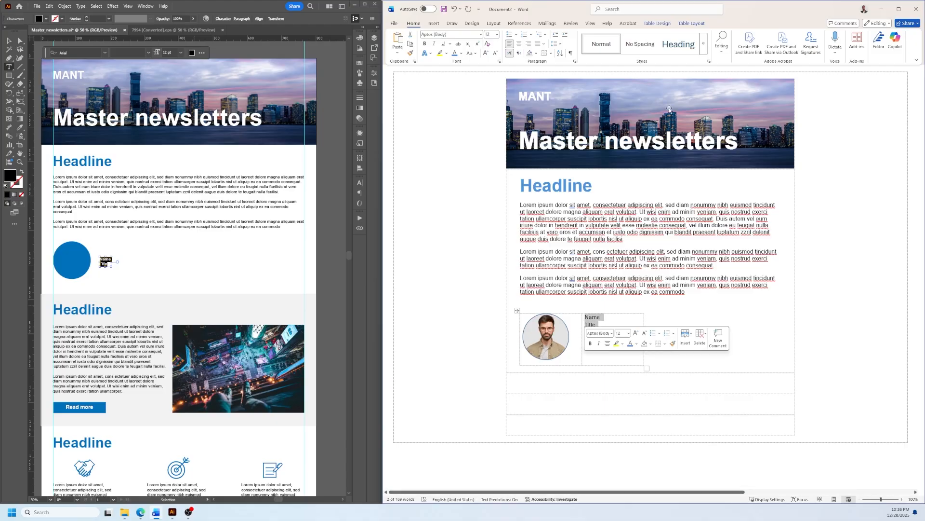
pyautogui.click(691, 24)
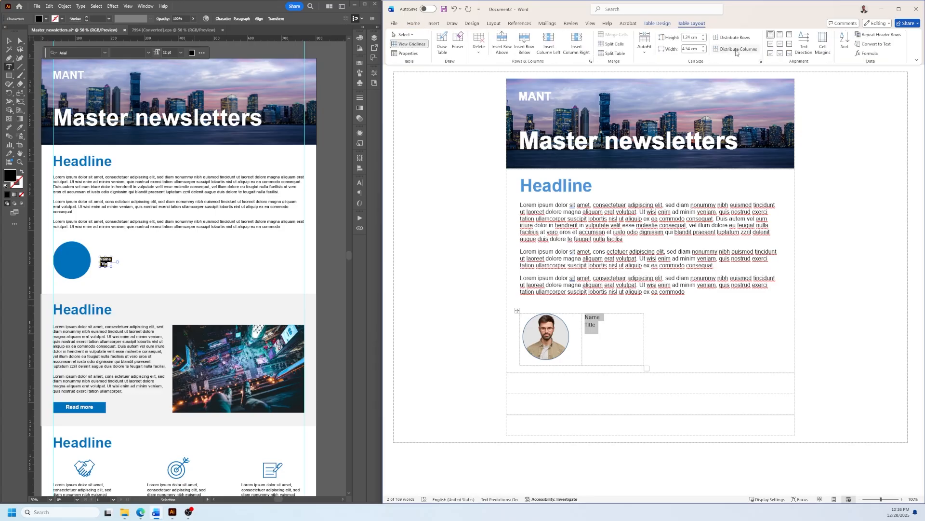
pyautogui.click(771, 46)
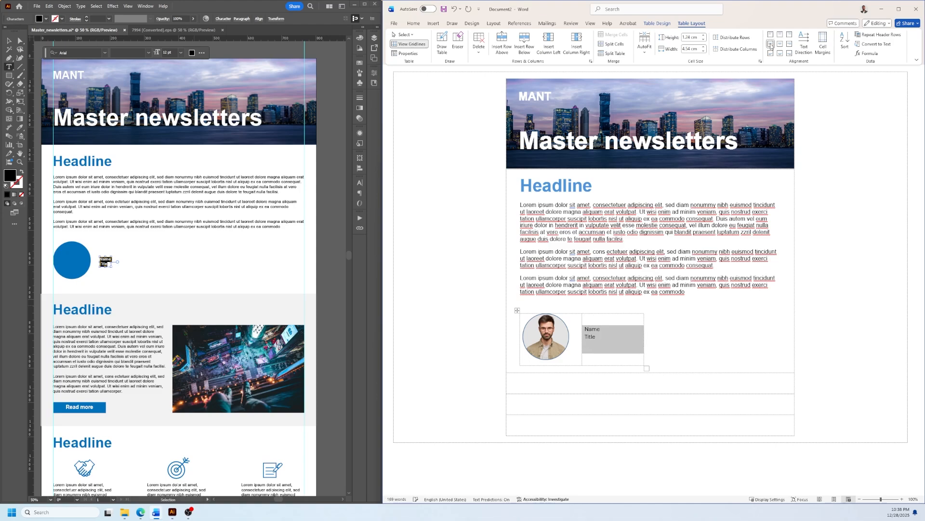
# - Make the word Name in the signature block bold
pyautogui.moveTo(600, 322); pyautogui.dragTo(585, 329)
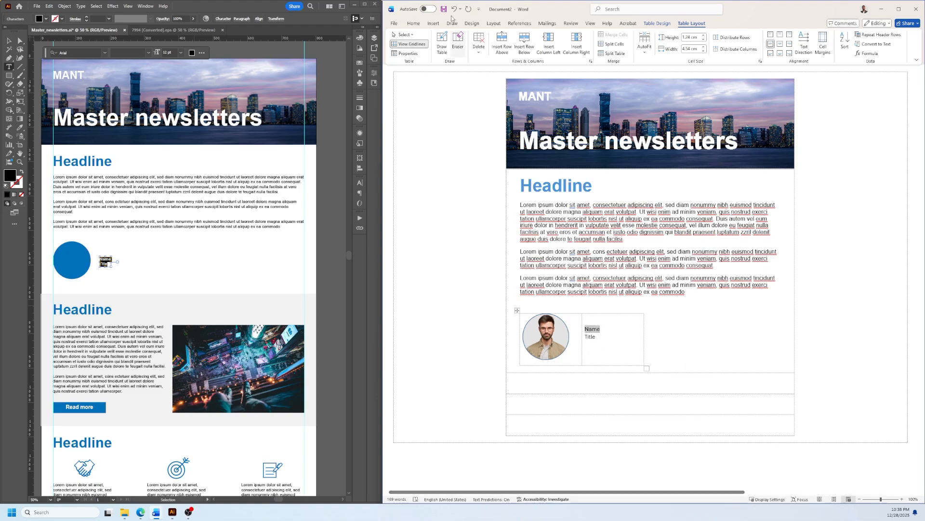
pyautogui.click(413, 23)
pyautogui.click(424, 44)
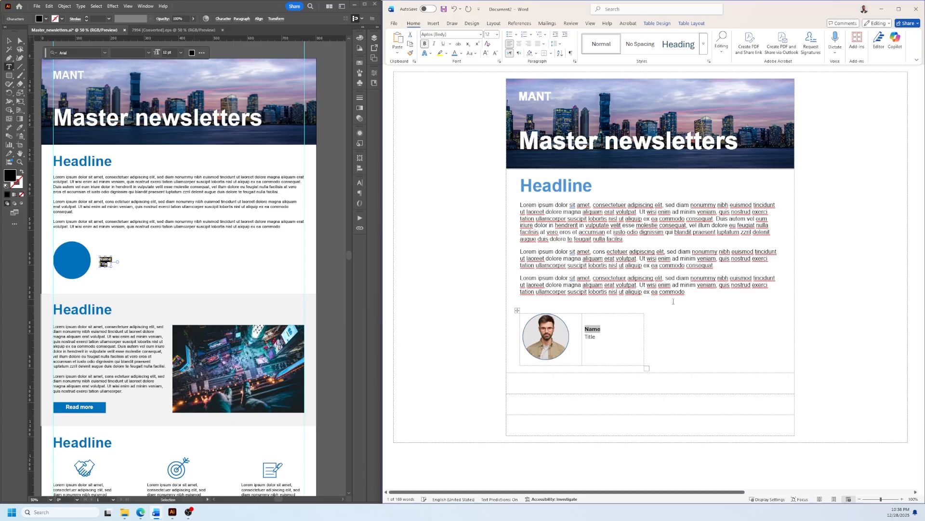
pyautogui.click(704, 280)
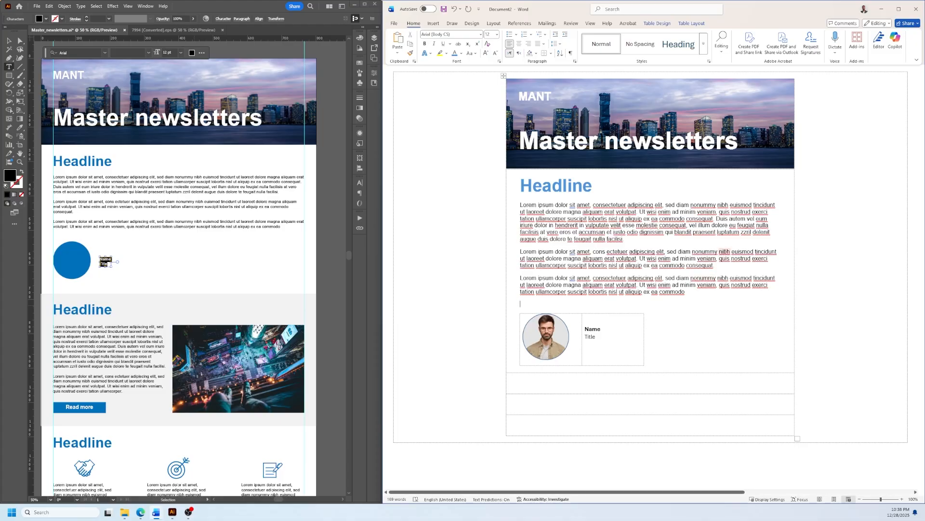
# - Shade the empty row below the signature block light grey, using the custom colour #F2F2F2
pyautogui.click(577, 382)
pyautogui.click(691, 23)
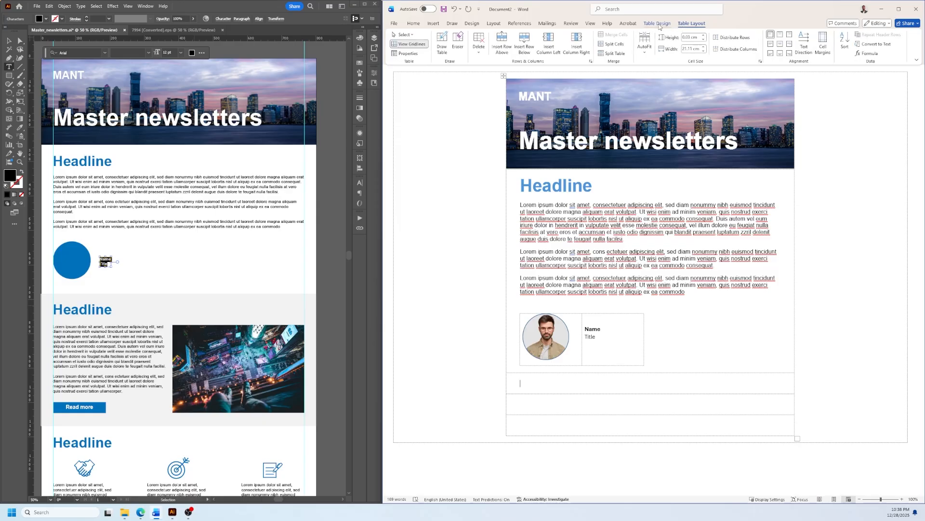
pyautogui.click(659, 23)
pyautogui.click(679, 55)
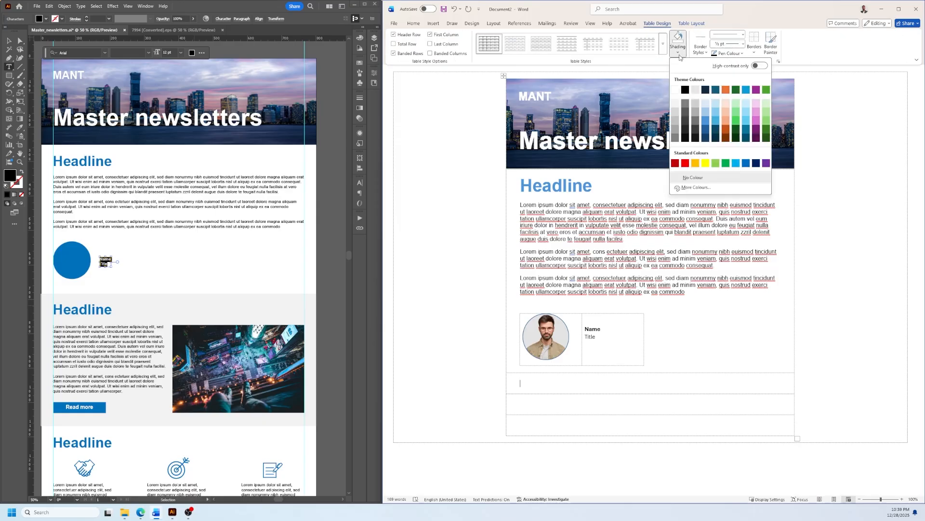
pyautogui.click(675, 104)
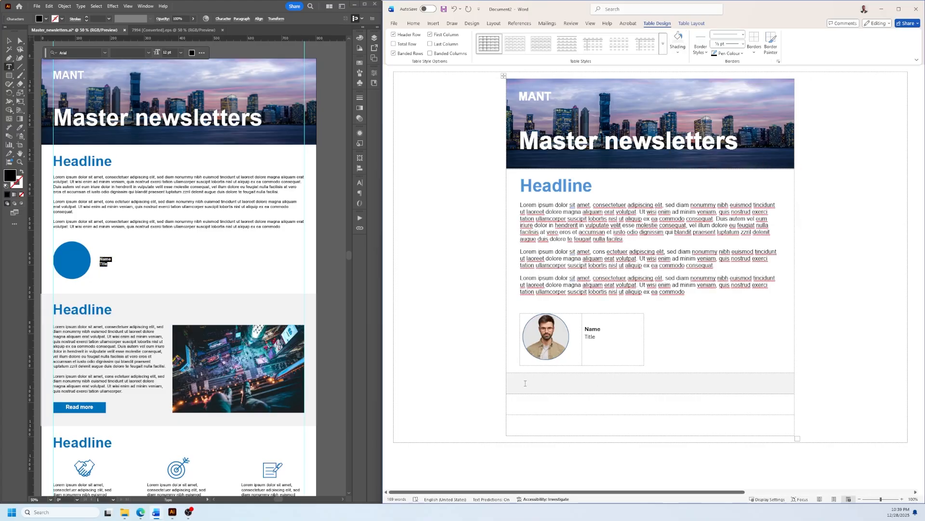
pyautogui.click(679, 56)
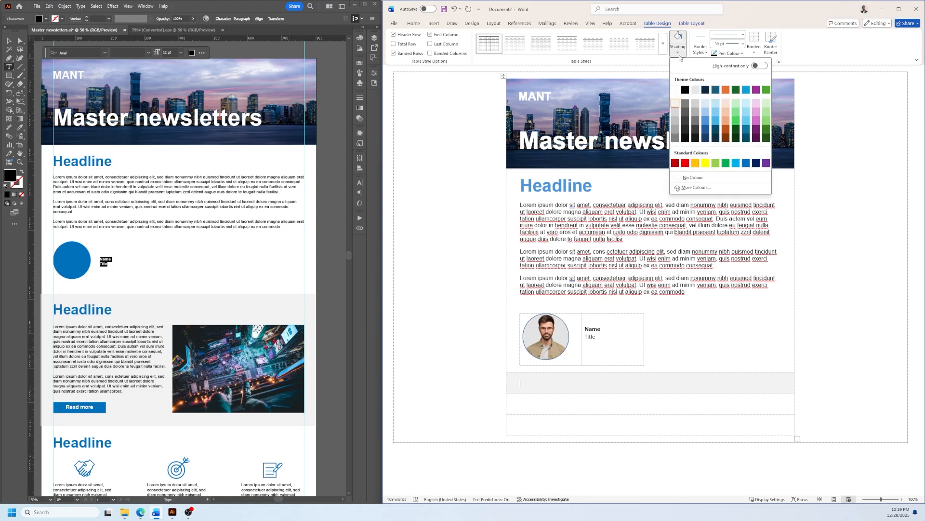
pyautogui.click(695, 188)
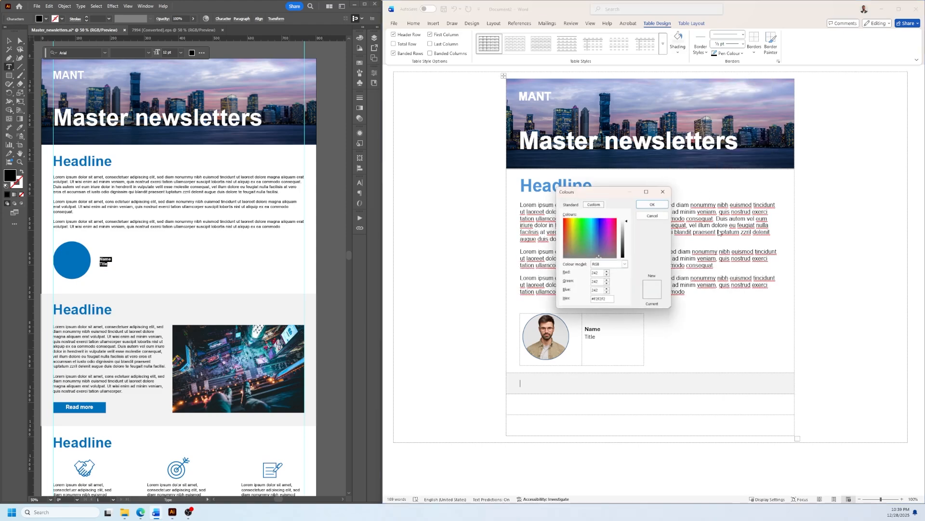
pyautogui.click(605, 300)
pyautogui.click(652, 207)
# - Copy the blue Headline from the first text section and paste it into the grey row
pyautogui.click(109, 360)
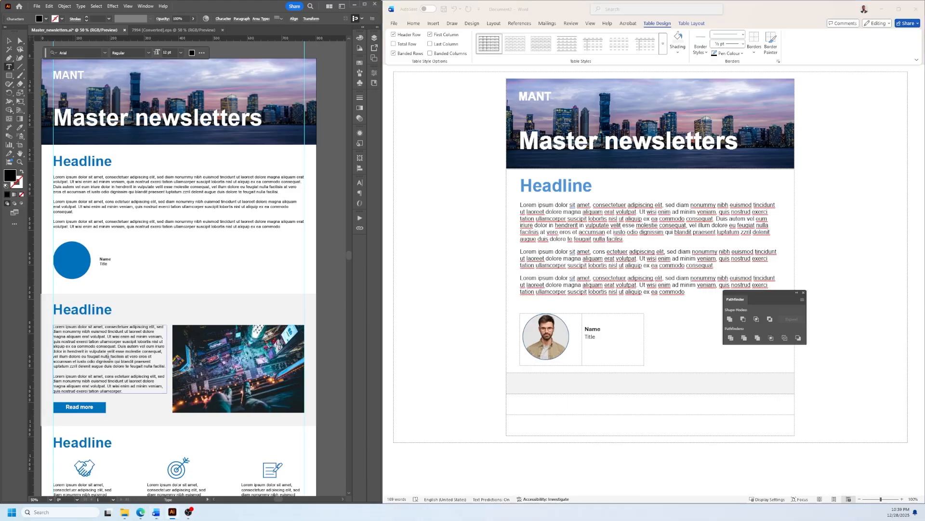
pyautogui.click(585, 193)
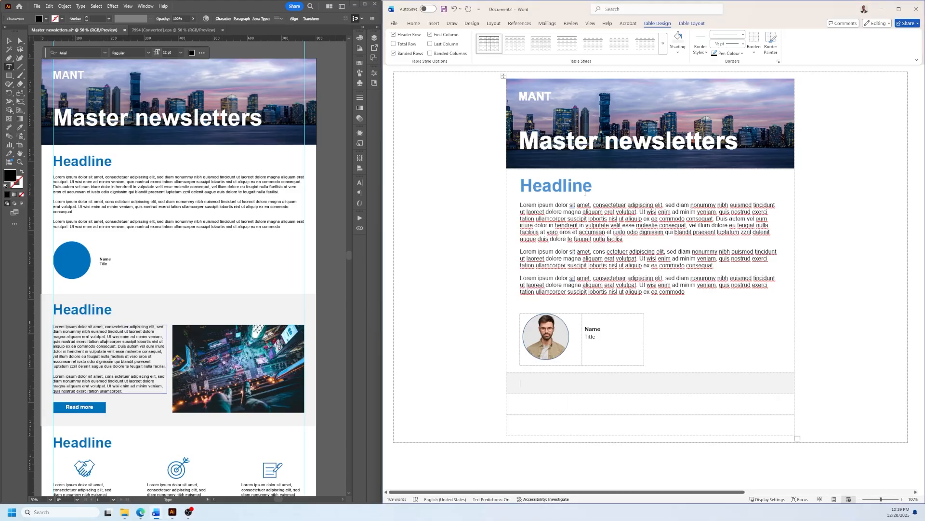
pyautogui.moveTo(593, 187); pyautogui.dragTo(545, 167)
pyautogui.click(593, 186)
pyautogui.moveTo(594, 186); pyautogui.dragTo(520, 185)
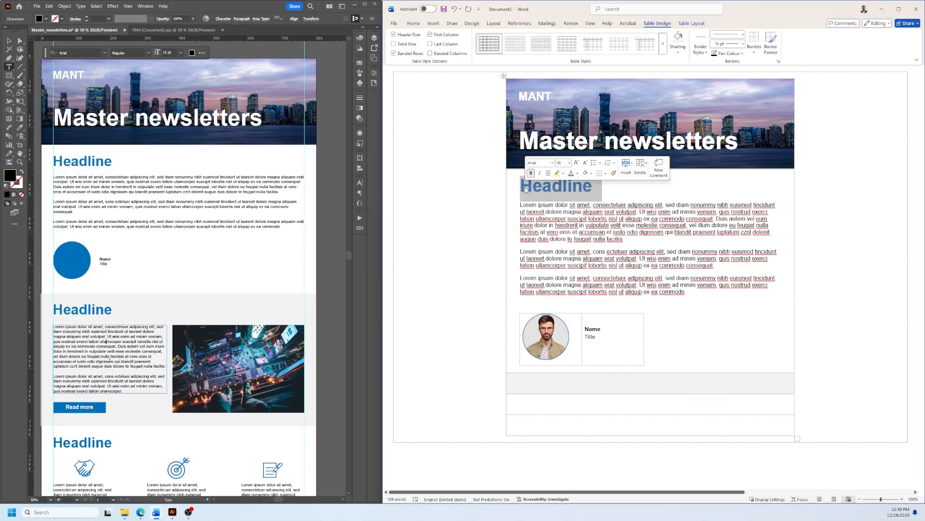
pyautogui.click(548, 385)
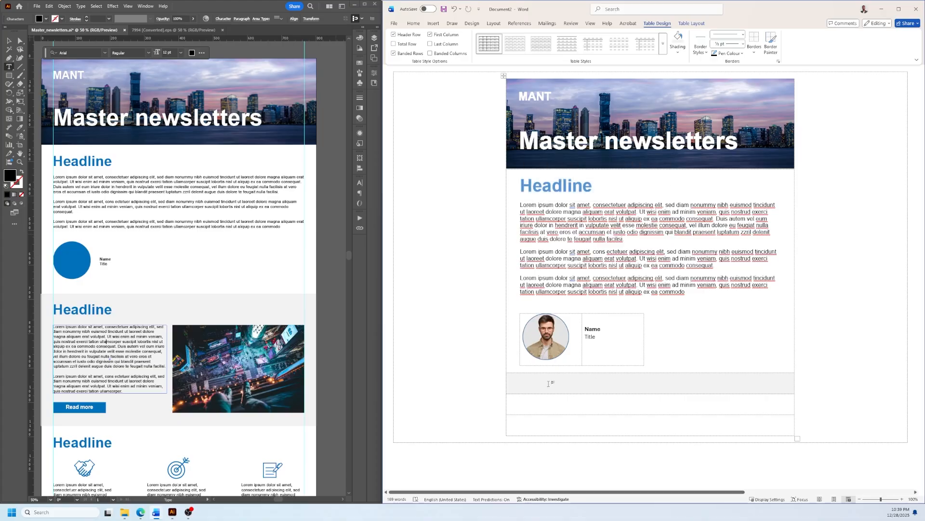
pyautogui.hotkey('ctrl', 'v')
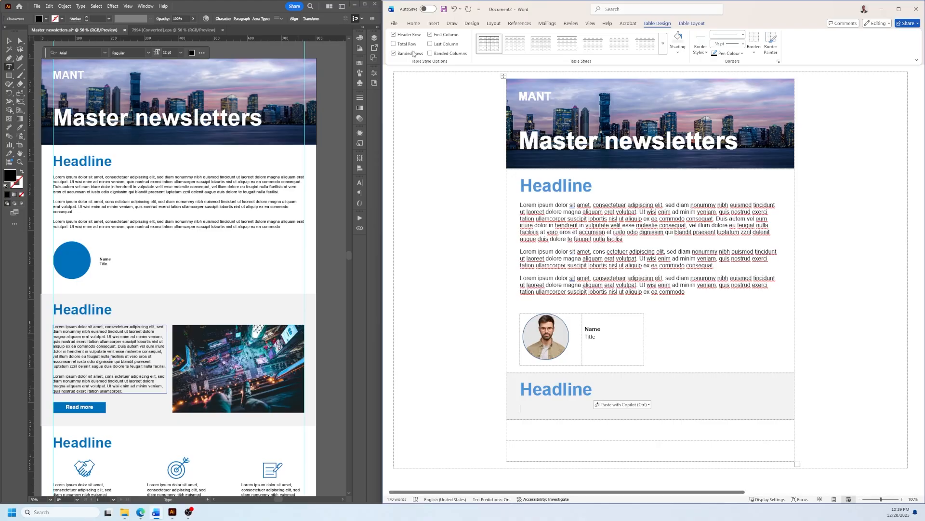
# - Insert a nested table with two columns and one row under the Headline in the grey row
pyautogui.click(433, 23)
pyautogui.click(441, 43)
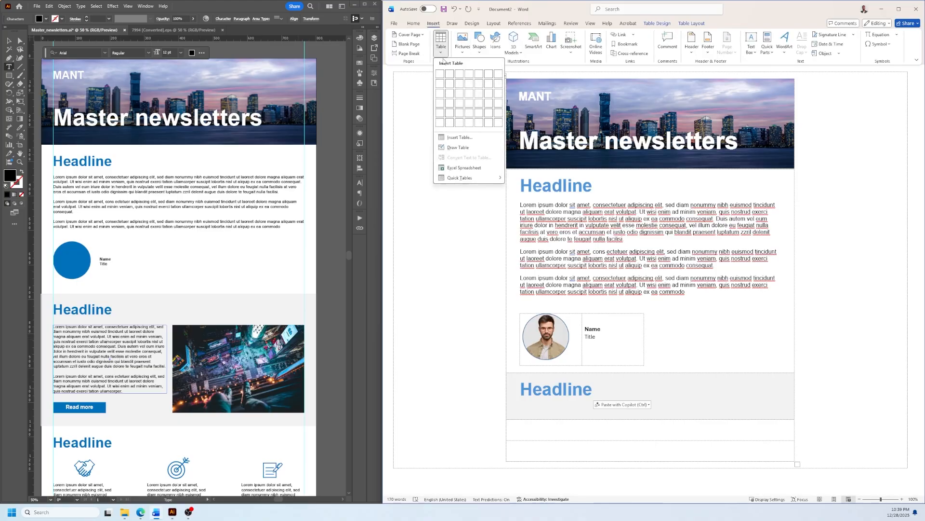
pyautogui.click(450, 76)
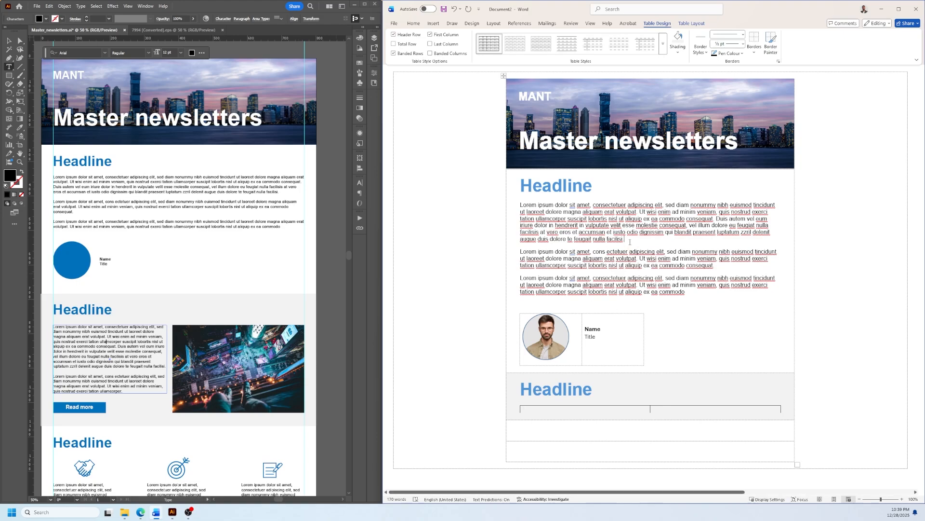
# - Copy the first Lorem ipsum paragraph of the upper section and paste it into the first cell of the nested table
pyautogui.moveTo(625, 241); pyautogui.dragTo(520, 205)
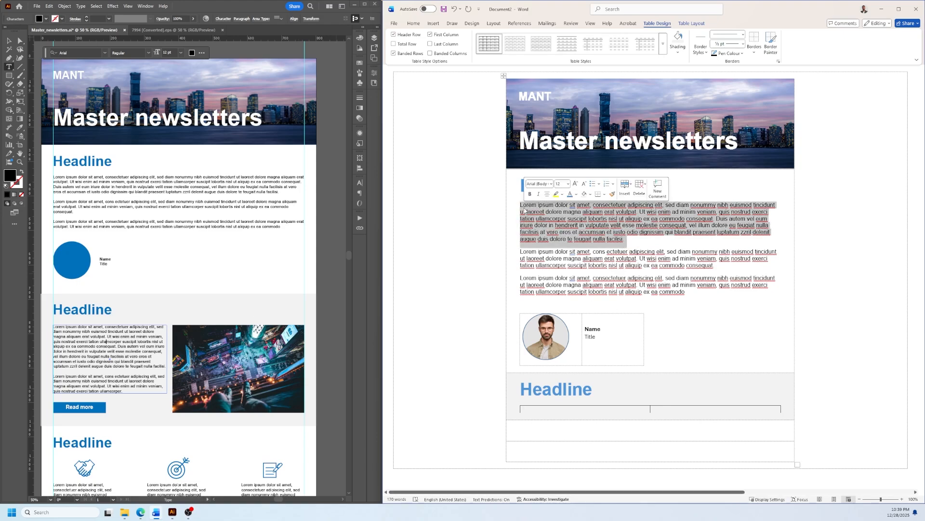
pyautogui.click(559, 415)
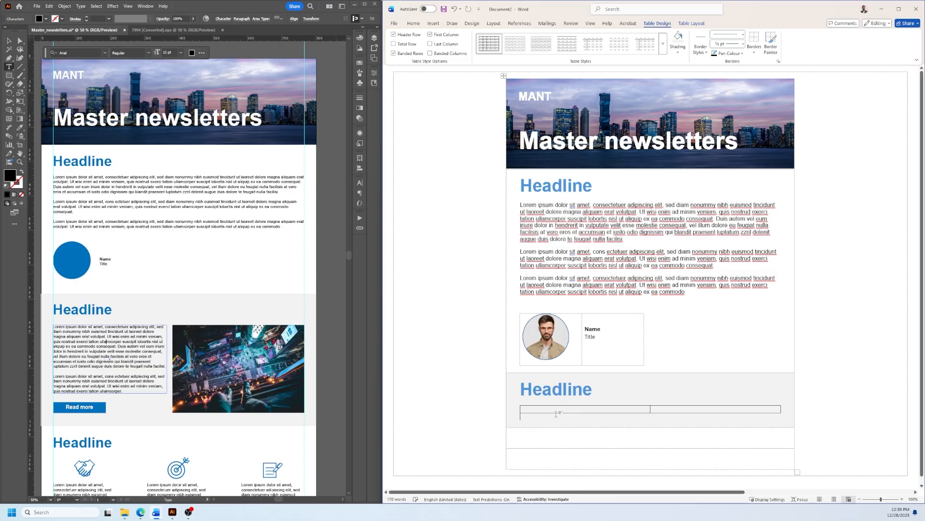
pyautogui.hotkey('ctrl', 'v')
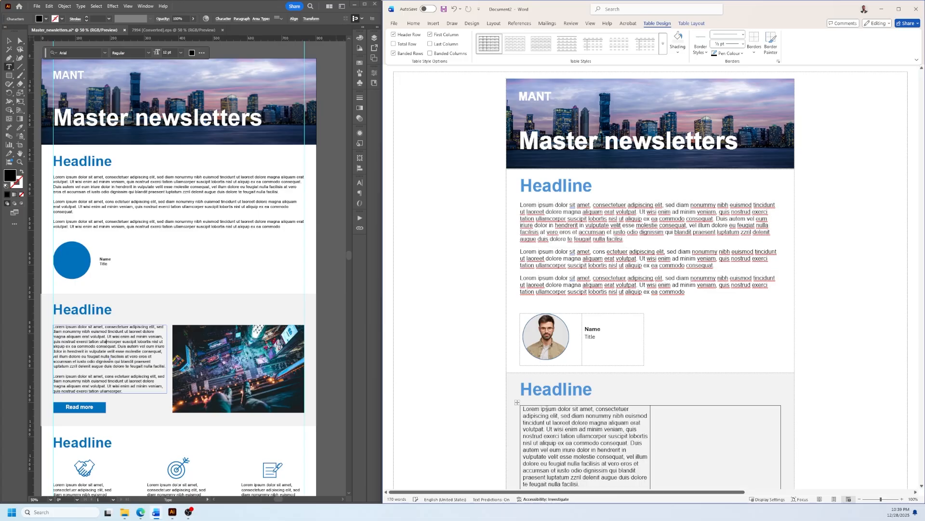
pyautogui.scroll(-3, 569, 414)
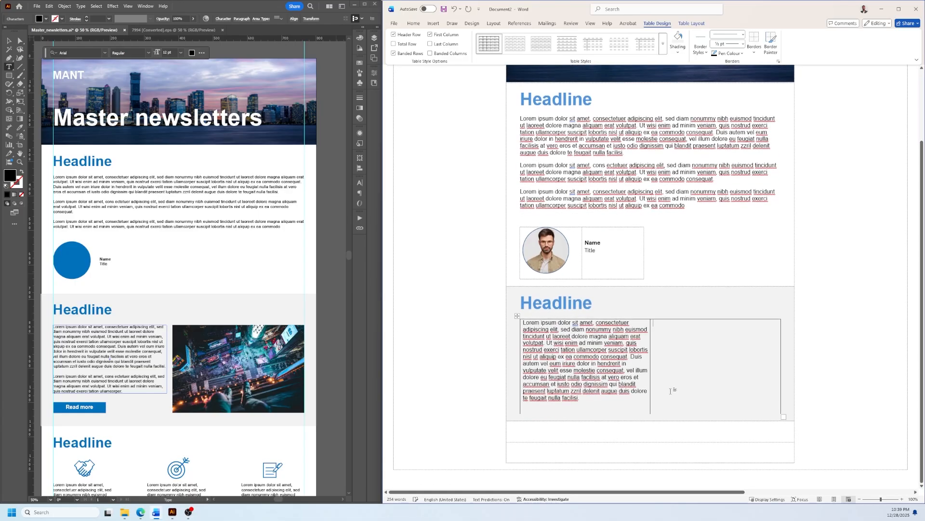
# - Remove all borders from the nested two-column table and delete the empty line after its Lorem ipsum paragraph
pyautogui.click(518, 316)
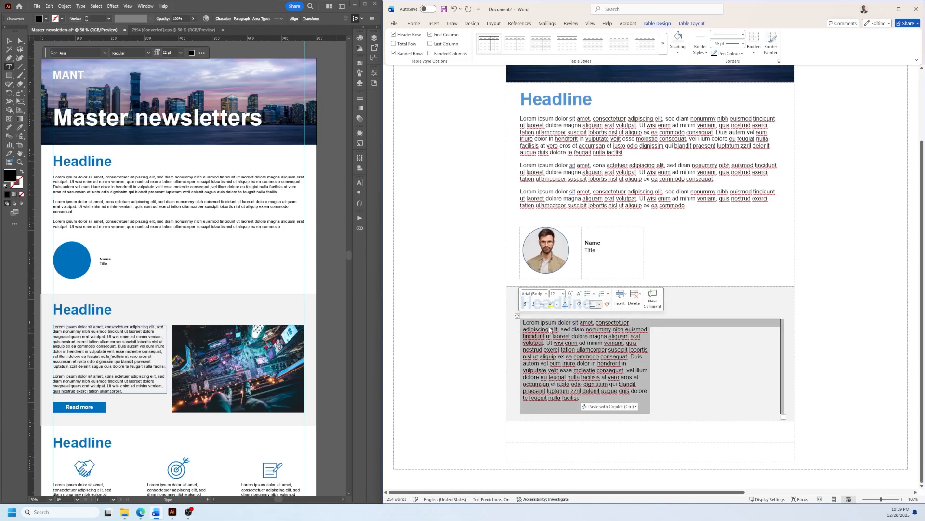
pyautogui.click(691, 23)
pyautogui.click(652, 24)
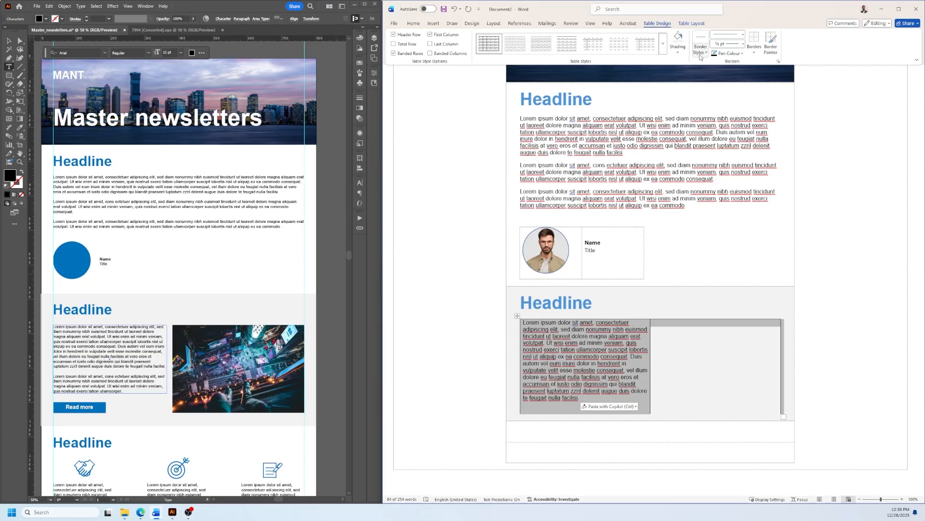
pyautogui.click(754, 52)
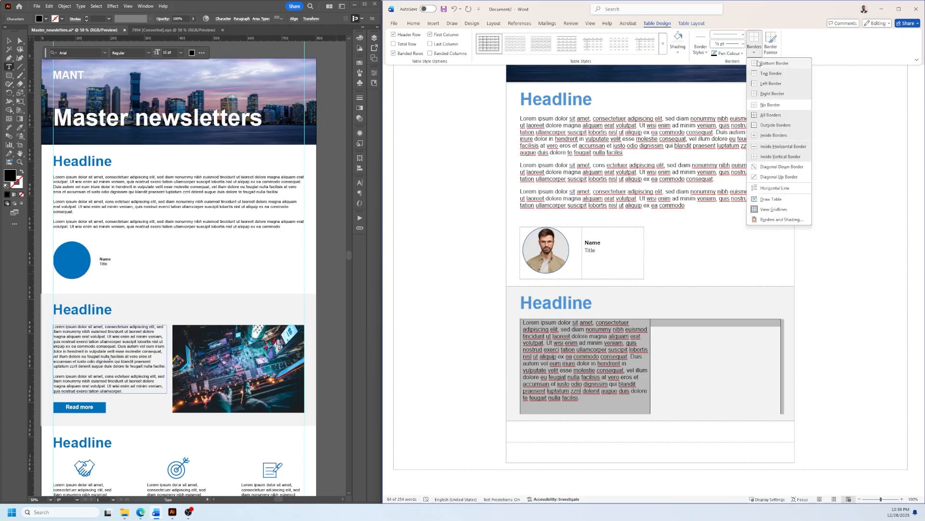
pyautogui.click(767, 105)
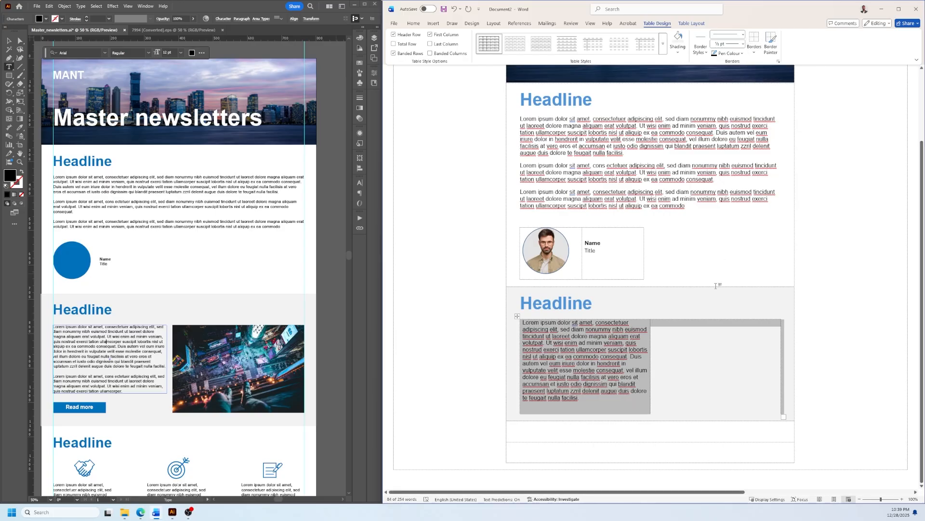
pyautogui.click(755, 53)
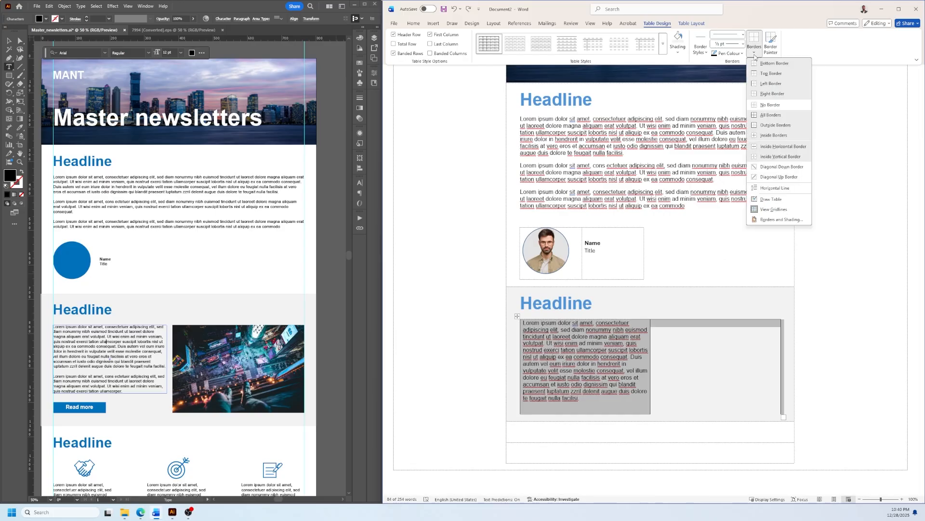
pyautogui.click(757, 107)
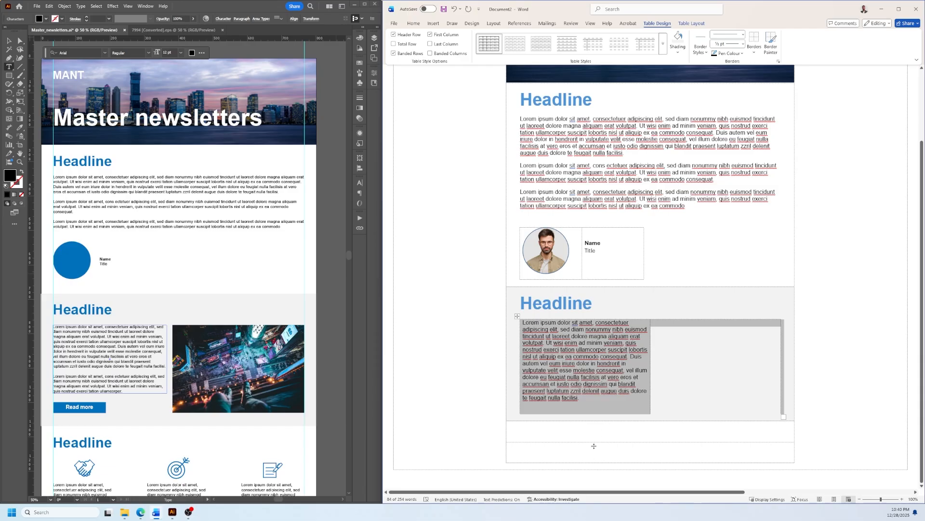
pyautogui.click(556, 408)
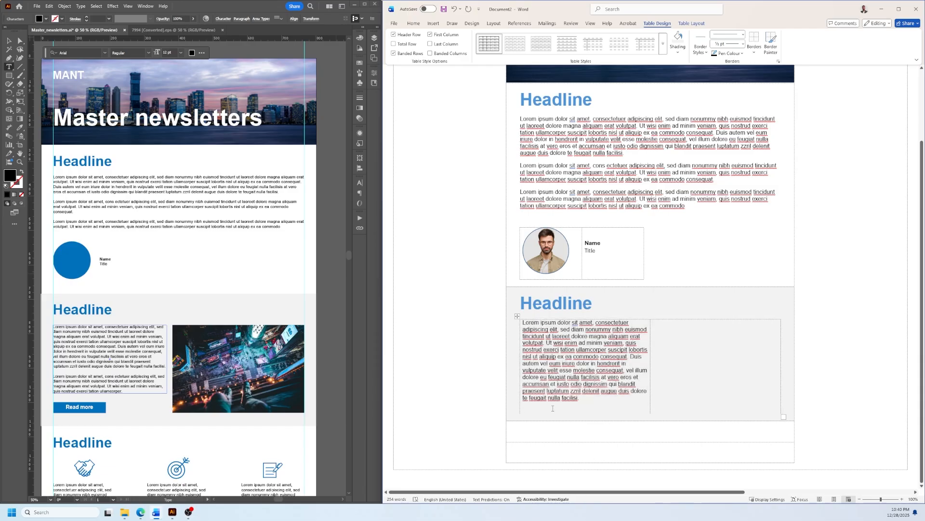
pyautogui.press('BackSpace')
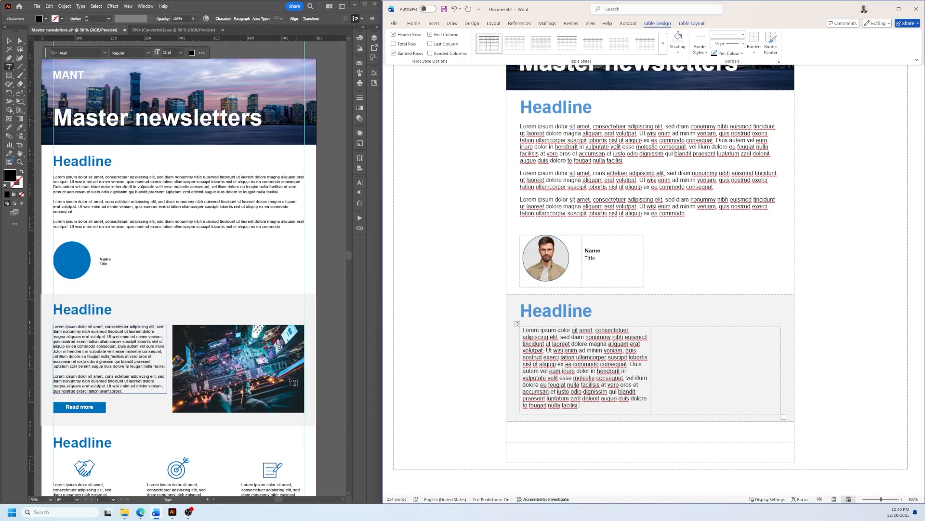
pyautogui.click(265, 373)
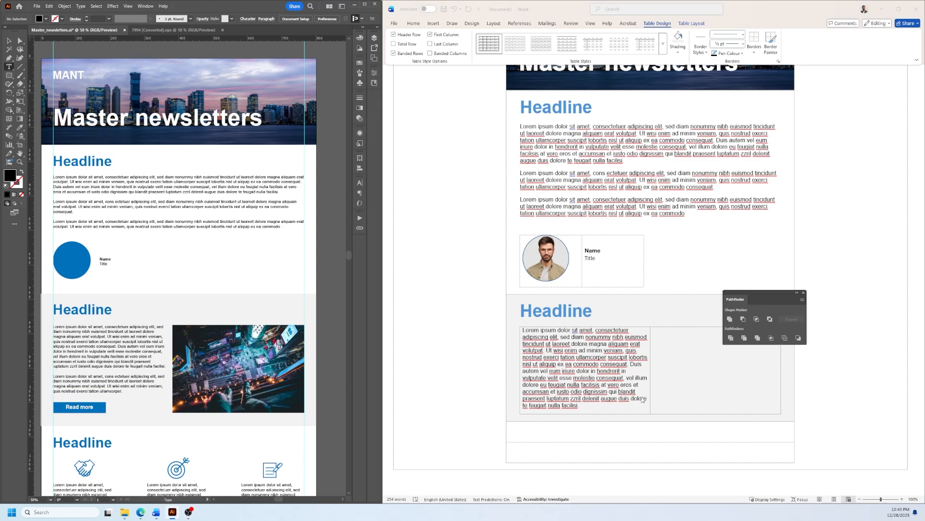
pyautogui.click(614, 384)
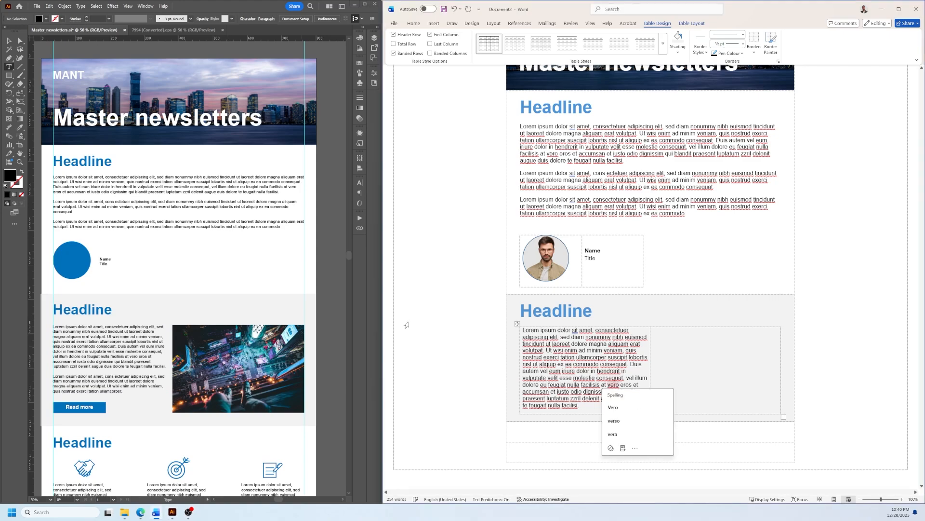
pyautogui.click(692, 23)
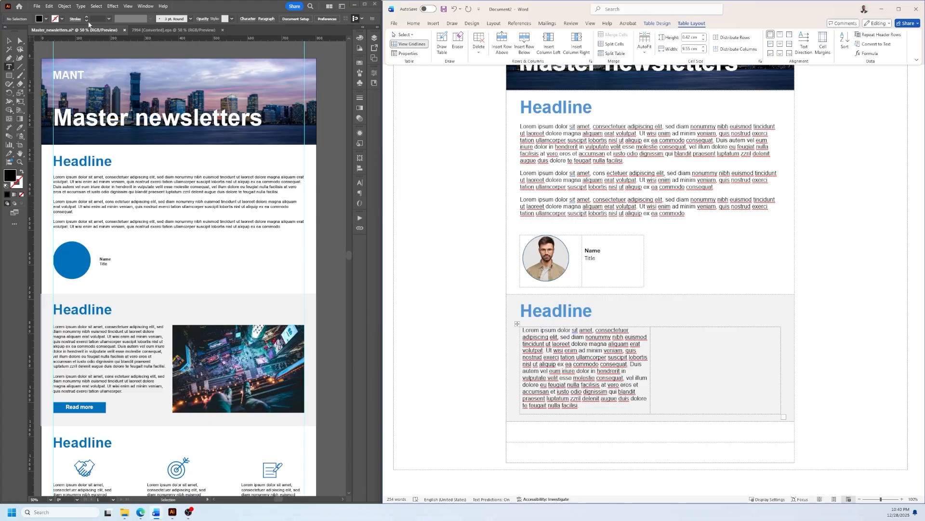
# - Copy the night city photo from the Illustrator artwork and paste it into the second cell of the nested table in Word
pyautogui.click(9, 40)
pyautogui.click(273, 379)
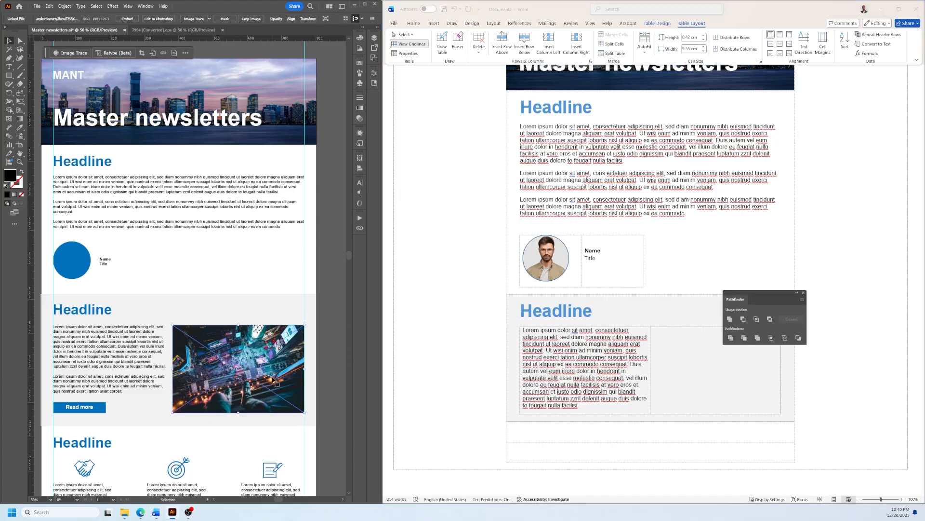
pyautogui.press('a')
pyautogui.click(674, 350)
pyautogui.rightClick(674, 349)
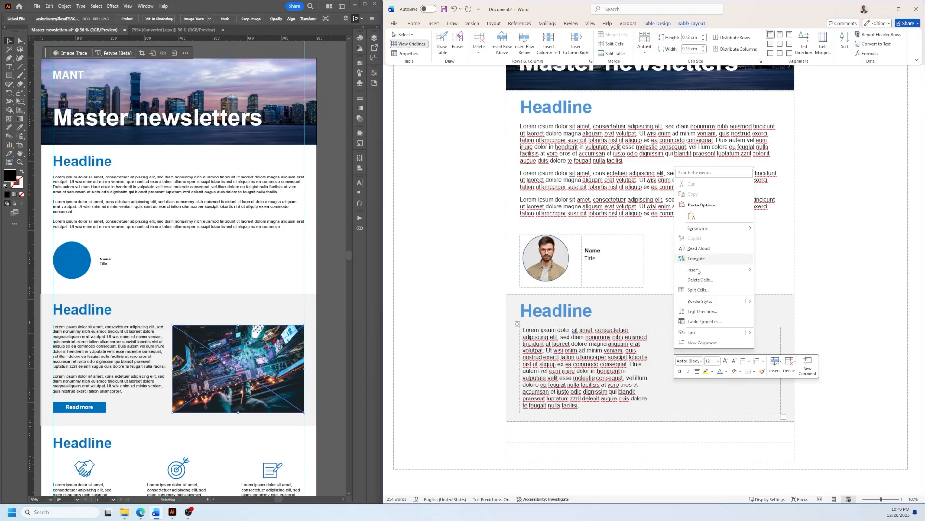
pyautogui.click(662, 348)
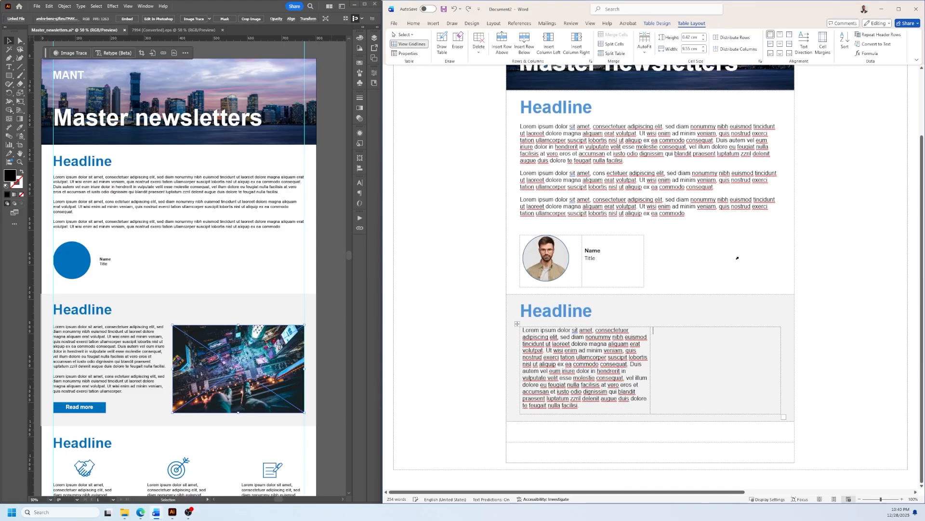
pyautogui.rightClick(264, 359)
pyautogui.click(250, 363)
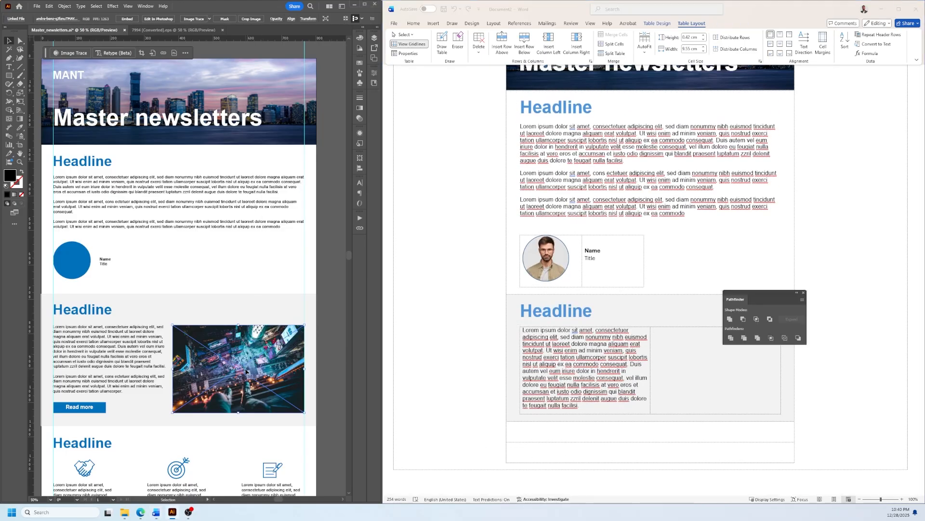
pyautogui.hotkey('ctrl', 'c')
pyautogui.click(667, 345)
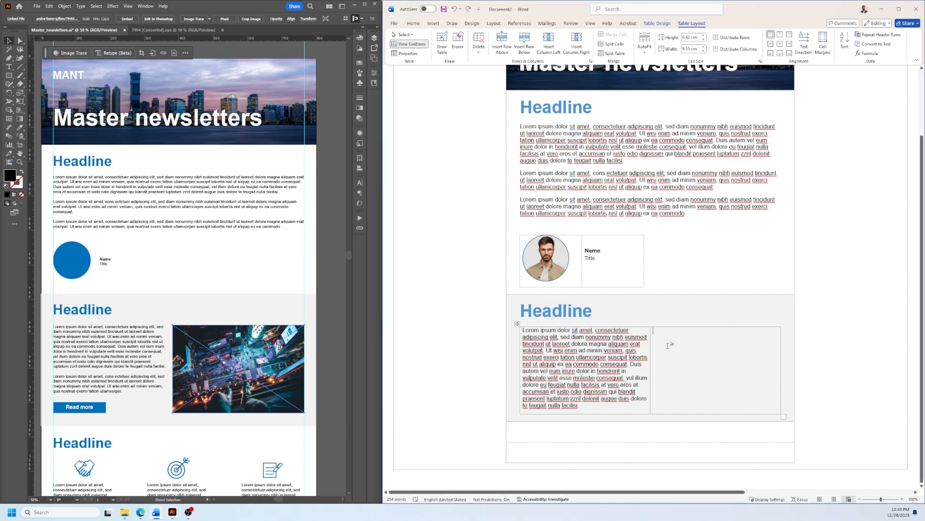
pyautogui.rightClick(669, 350)
pyautogui.click(660, 343)
pyautogui.hotkey('ctrl', 'v')
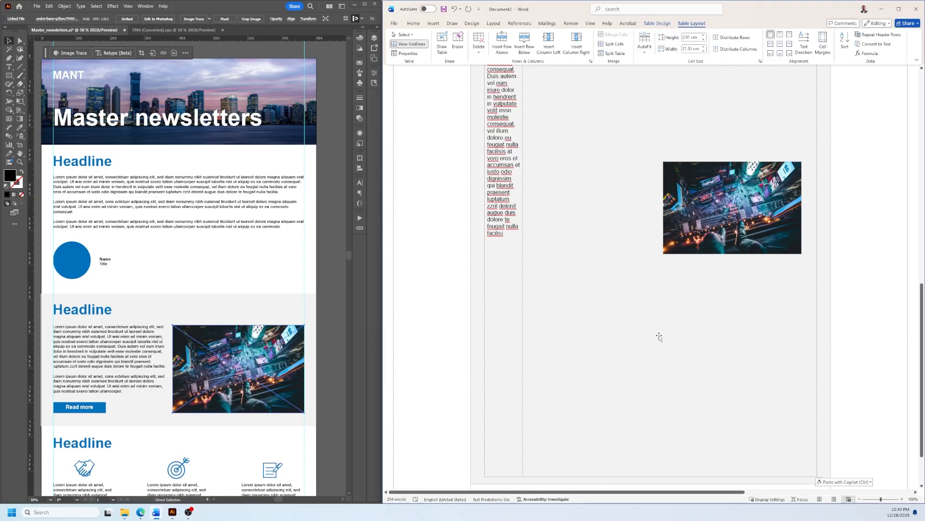
pyautogui.rightClick(660, 337)
pyautogui.moveTo(710, 225)
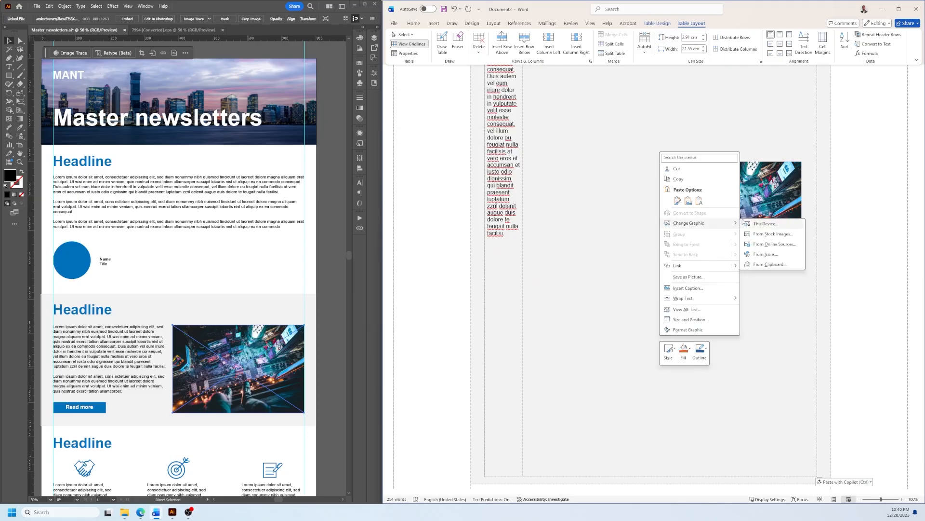
pyautogui.click(765, 205)
pyautogui.scroll(3, 711, 233)
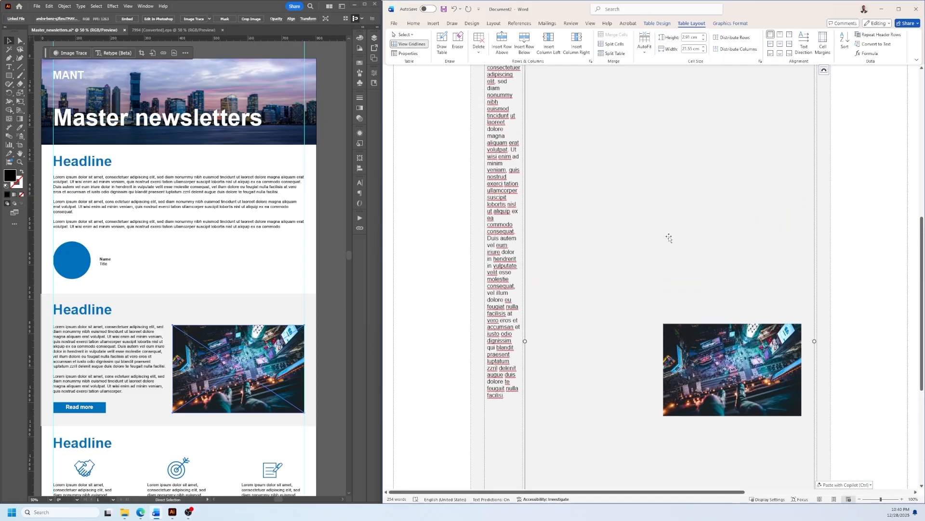
# - Replace the pasted photo in the nested table's second cell with a picture-only paste and shrink it to balance the text column
pyautogui.press('Delete')
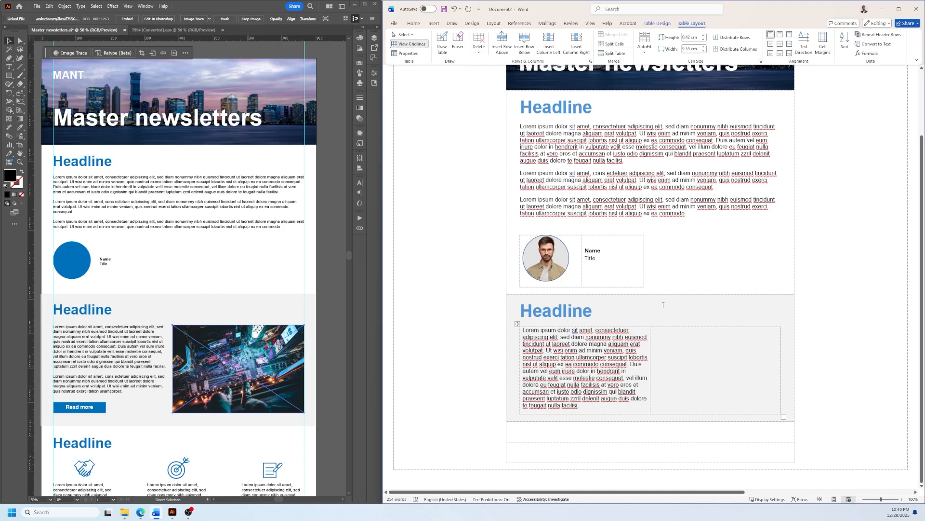
pyautogui.rightClick(661, 340)
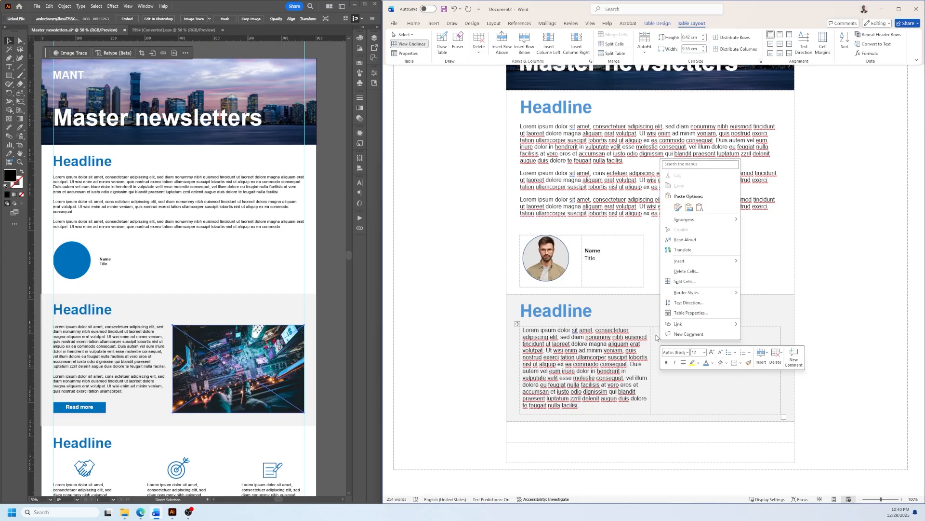
pyautogui.click(689, 207)
pyautogui.click(675, 418)
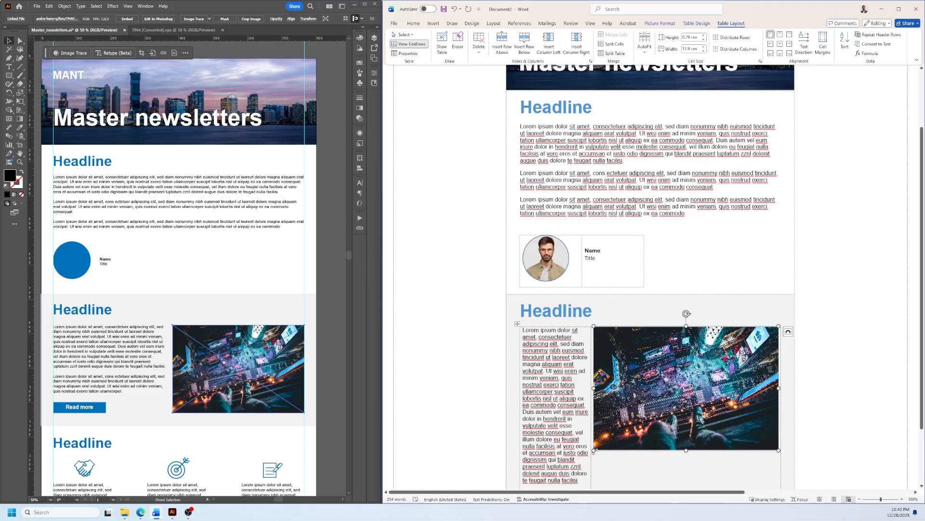
pyautogui.moveTo(594, 450); pyautogui.dragTo(651, 415)
# - Insert a one-cell nested table on a new line below the Lorem ipsum paragraph in the grey row
pyautogui.click(622, 391)
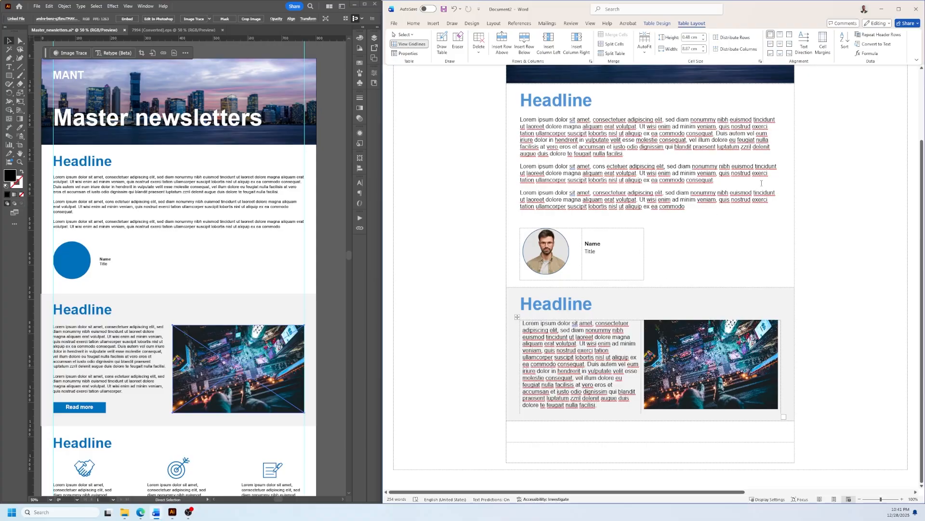
pyautogui.click(609, 399)
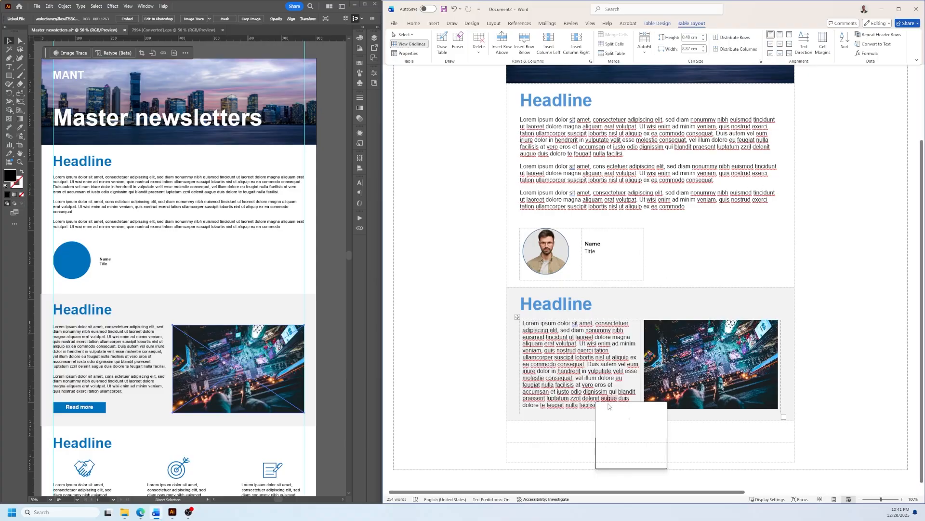
pyautogui.click(608, 385)
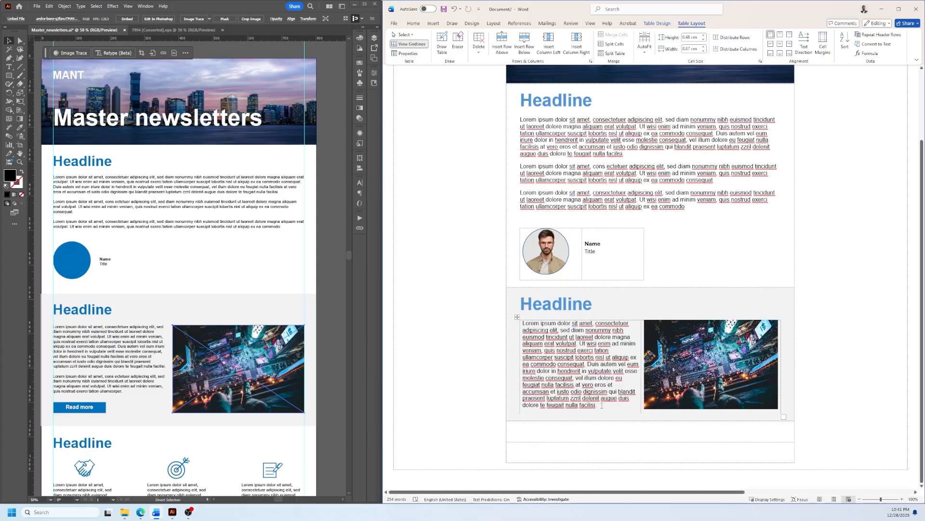
pyautogui.click(602, 405)
pyautogui.press('Return')
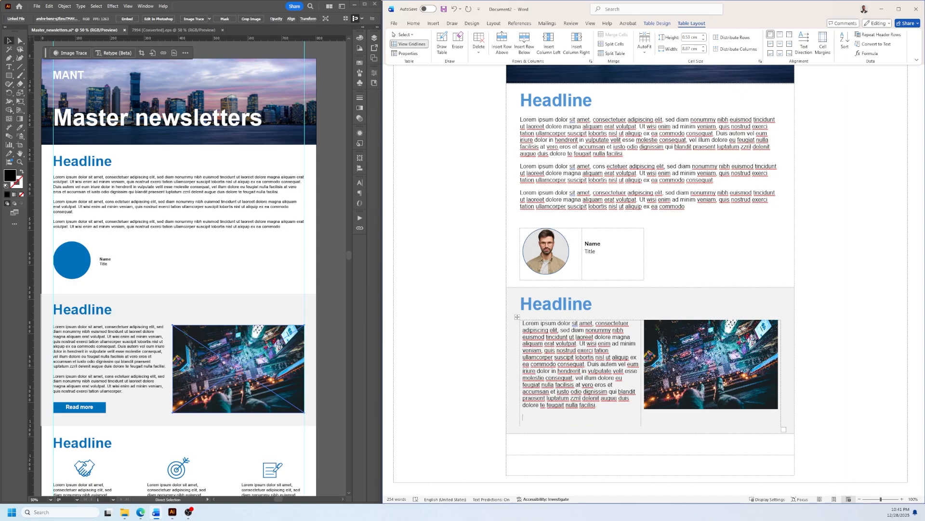
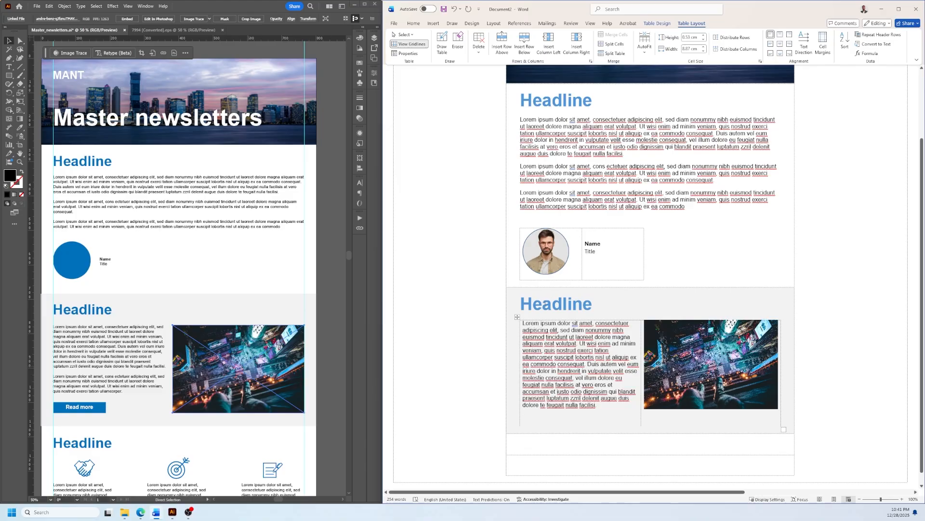
pyautogui.click(433, 23)
pyautogui.click(441, 49)
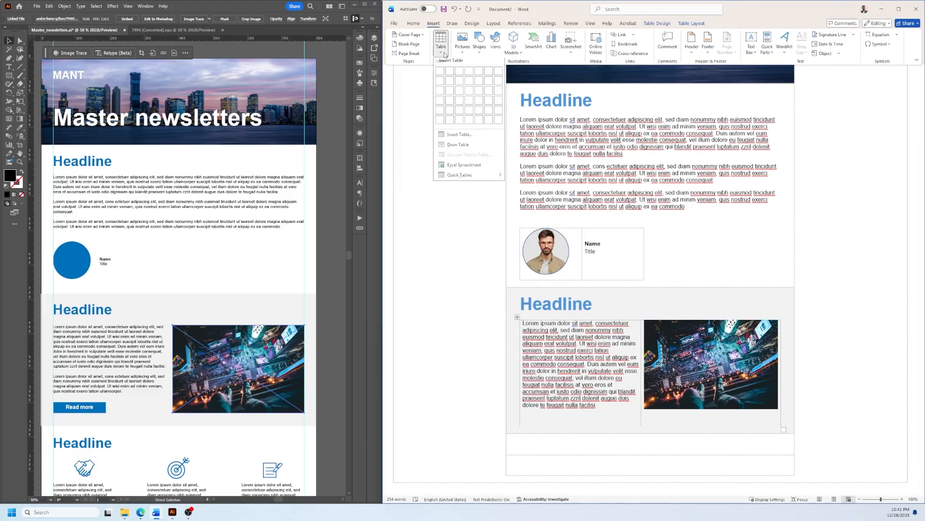
pyautogui.click(440, 76)
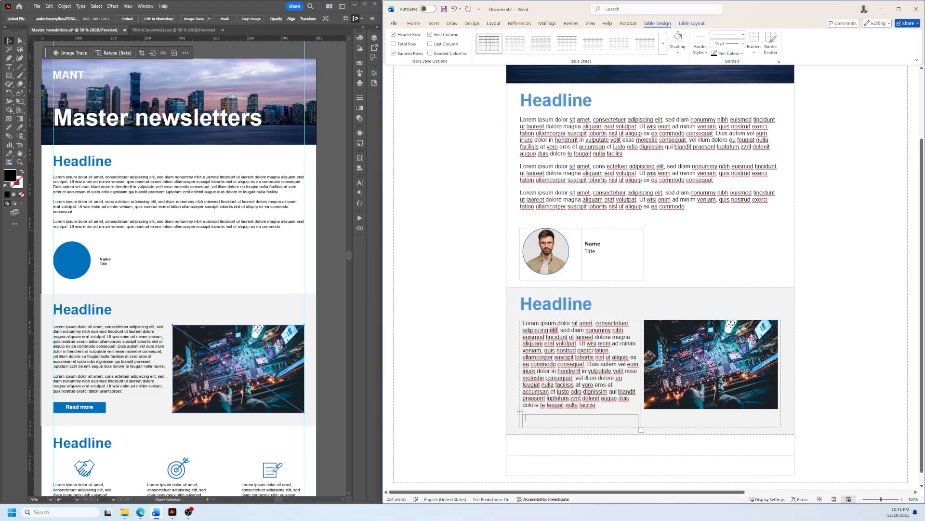
# - Shade the new one-cell table with the theme blue used for the headlines and remove all its borders
pyautogui.click(679, 52)
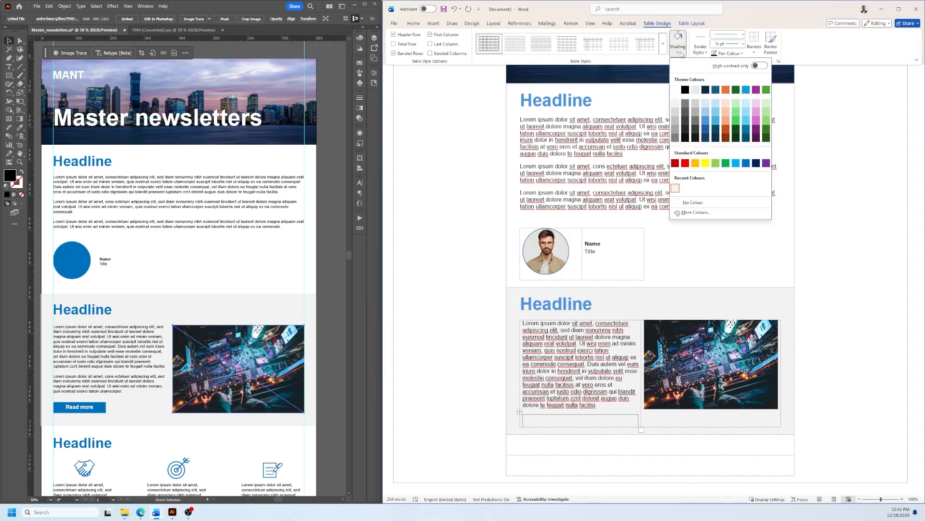
pyautogui.click(705, 123)
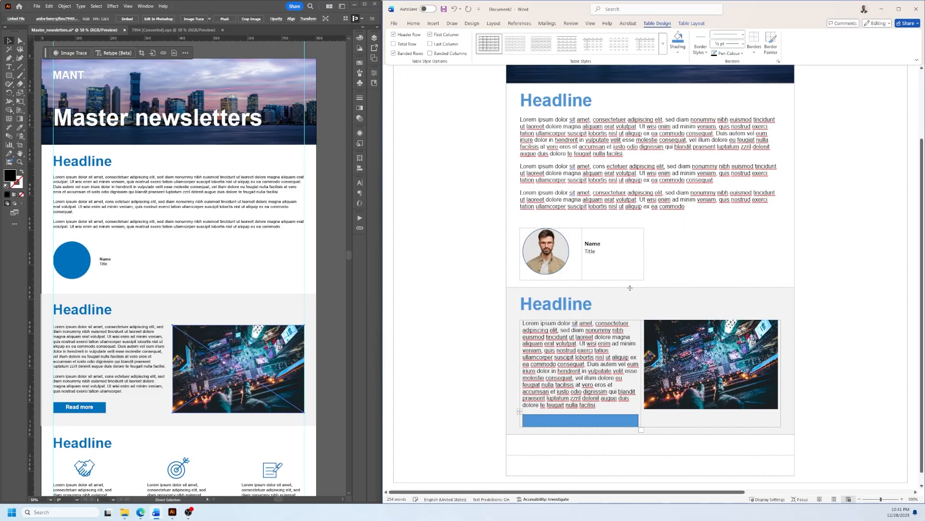
pyautogui.click(754, 45)
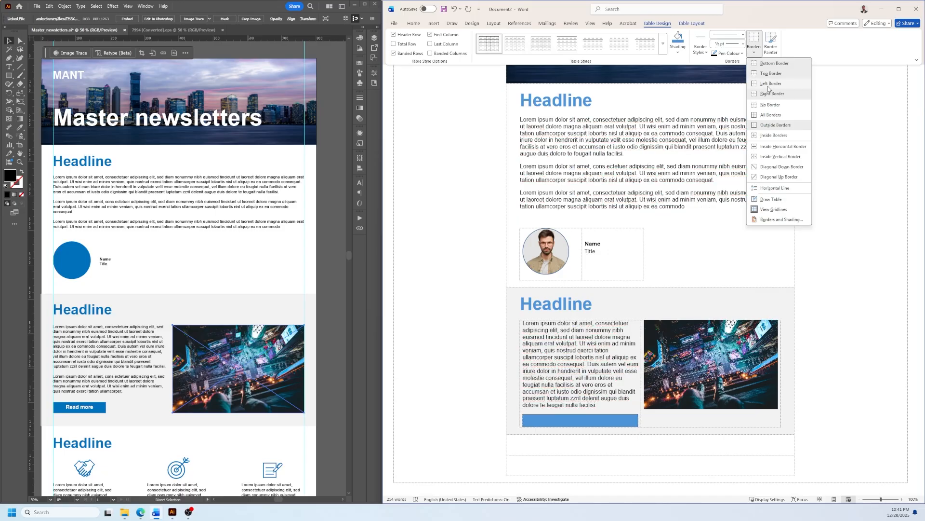
pyautogui.click(772, 105)
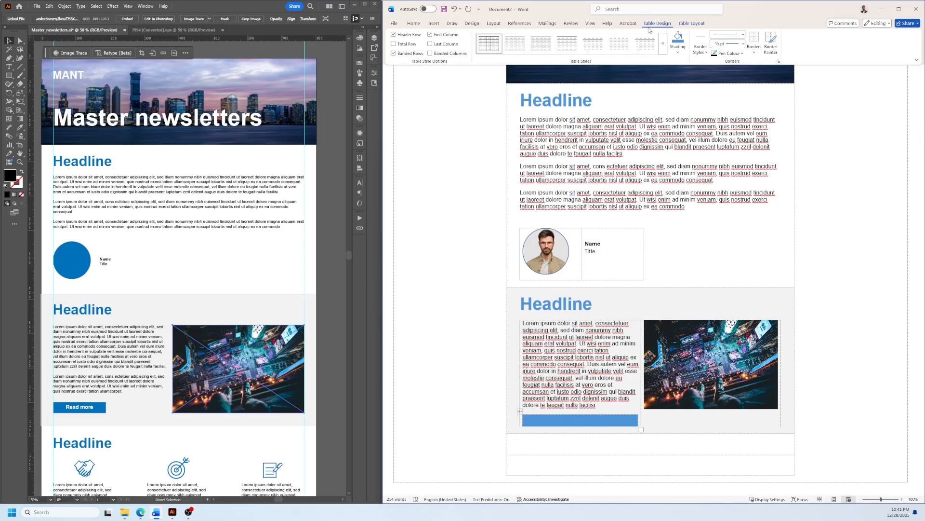
# - Give the blue cell its own margins instead of the table's and increase its left and right margins to about 0.6 cm
pyautogui.click(690, 24)
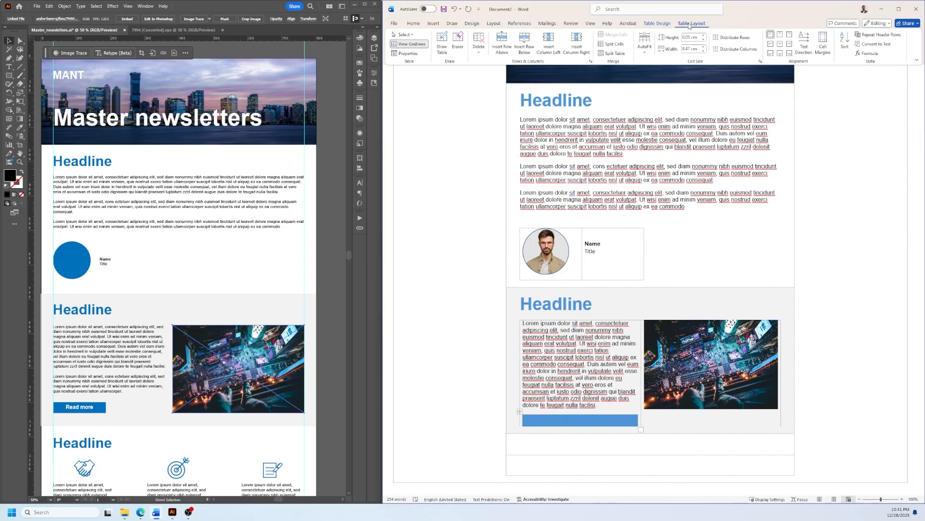
pyautogui.click(404, 53)
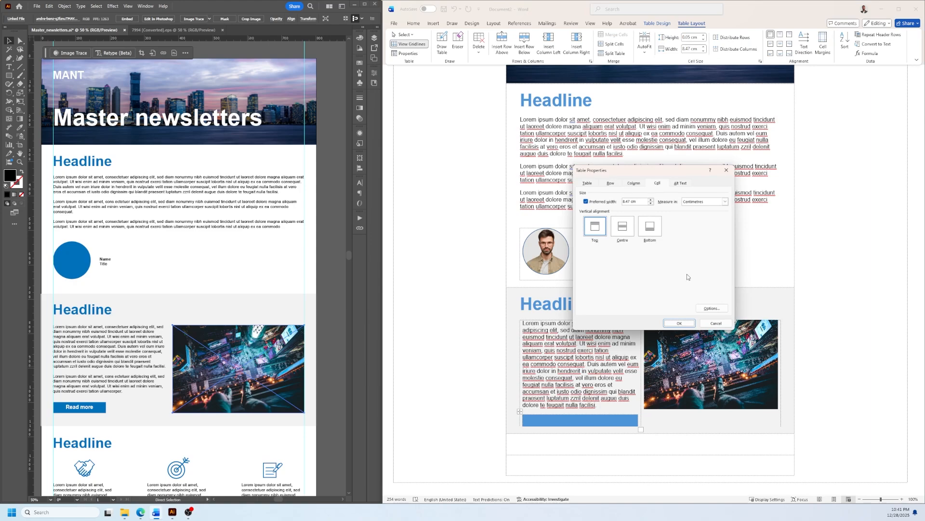
pyautogui.click(705, 309)
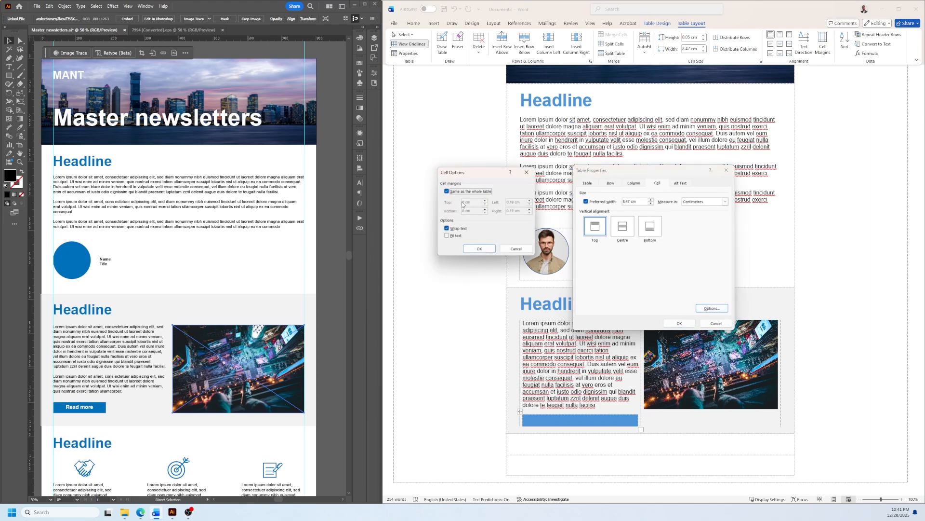
pyautogui.click(448, 192)
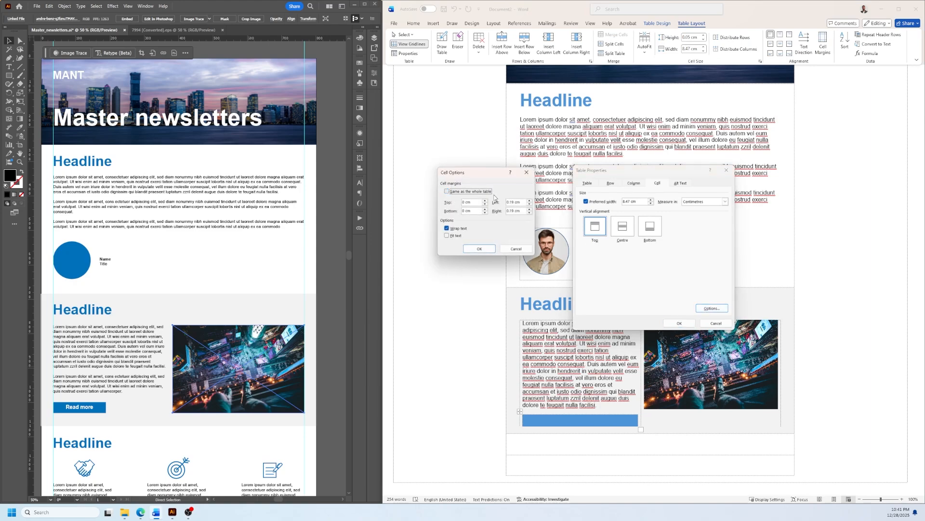
pyautogui.click(529, 201)
pyautogui.click(529, 209)
pyautogui.click(529, 209)
pyautogui.click(529, 209)
pyautogui.click(530, 209)
pyautogui.click(530, 200)
pyautogui.click(530, 200)
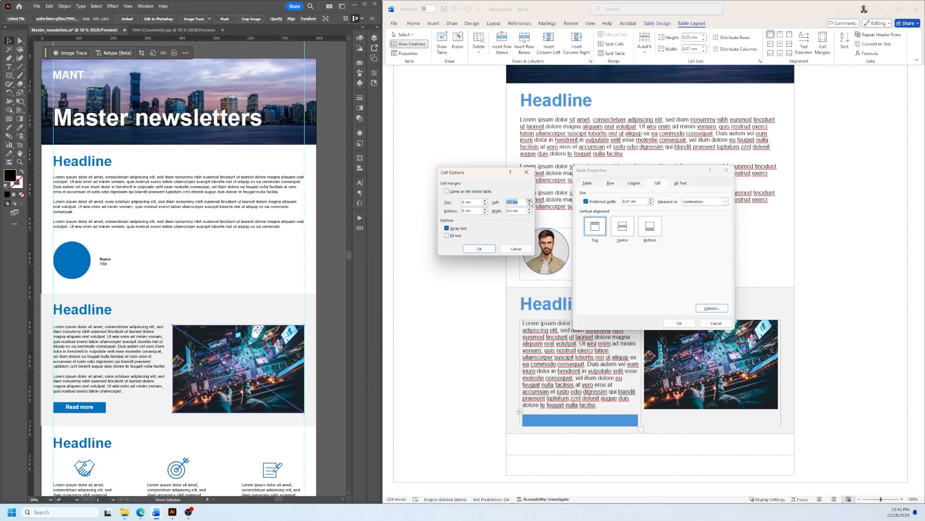
# - Increase the blue cell's top and bottom margins and apply the cell options
pyautogui.click(485, 200)
pyautogui.click(485, 201)
pyautogui.click(485, 209)
pyautogui.click(485, 209)
pyautogui.click(479, 248)
pyautogui.click(678, 323)
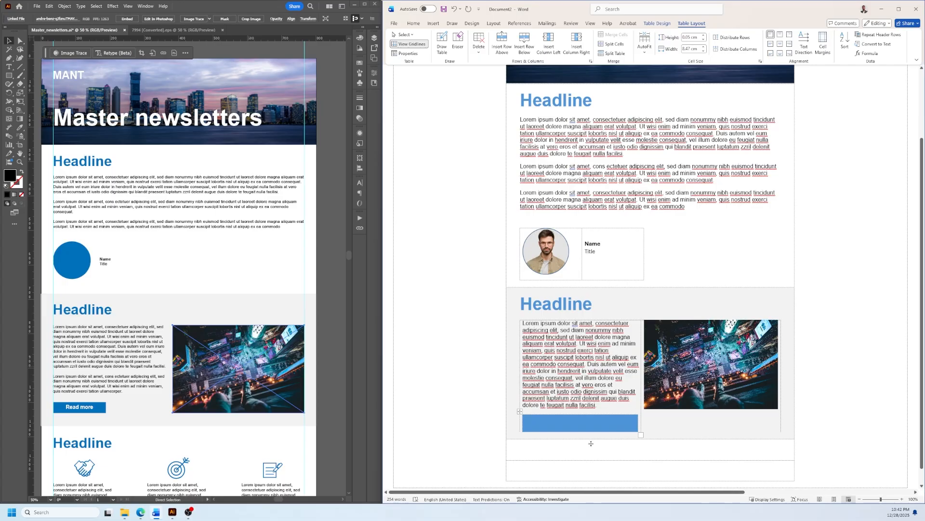
# - Centre the blue cell's content horizontally and vertically and enter the label "Read more"
pyautogui.click(780, 43)
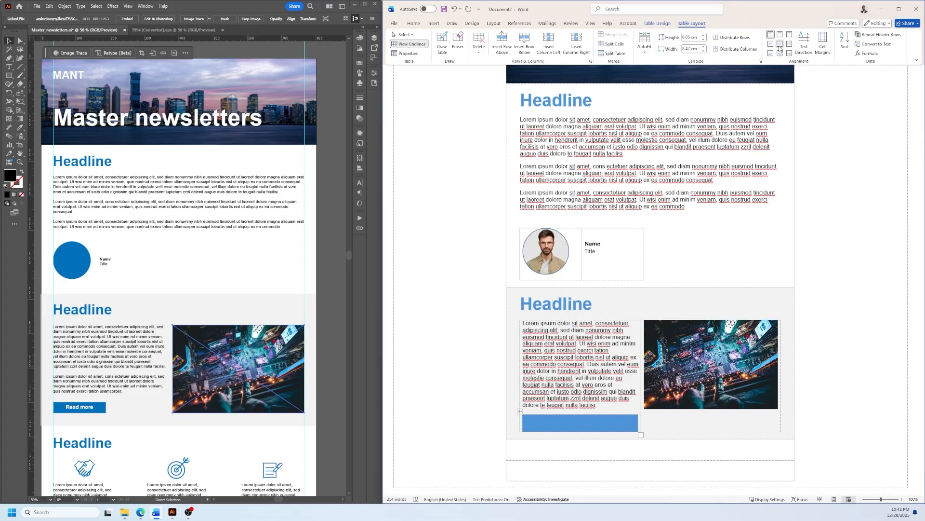
pyautogui.click(579, 424)
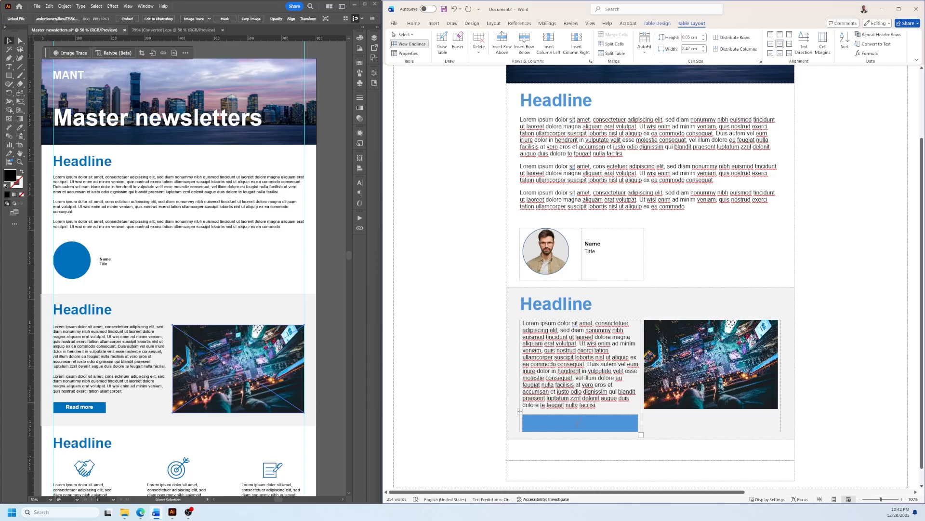
pyautogui.write('Read')
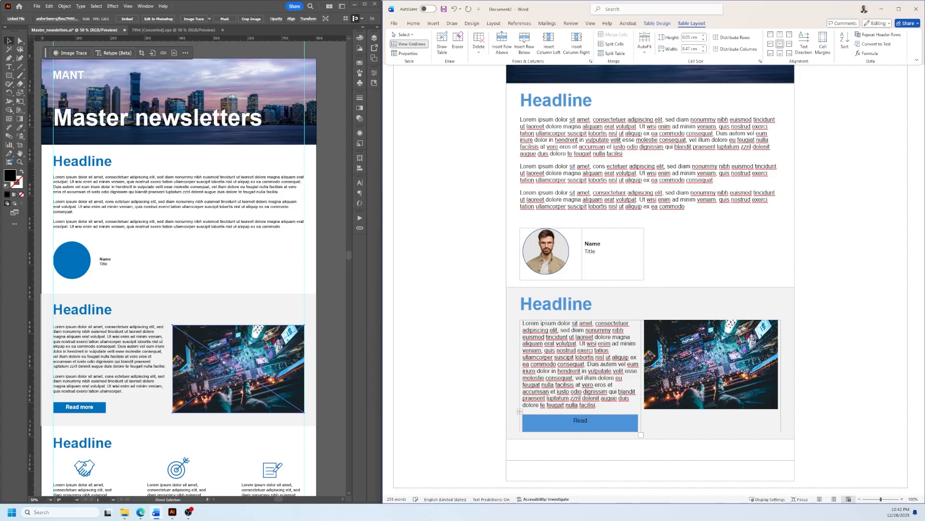
pyautogui.write(' more')
# - Select the "Read more" label in the blue cell and bring up the font formatting options
pyautogui.scroll(3, 595, 405)
pyautogui.scroll(-4, 596, 405)
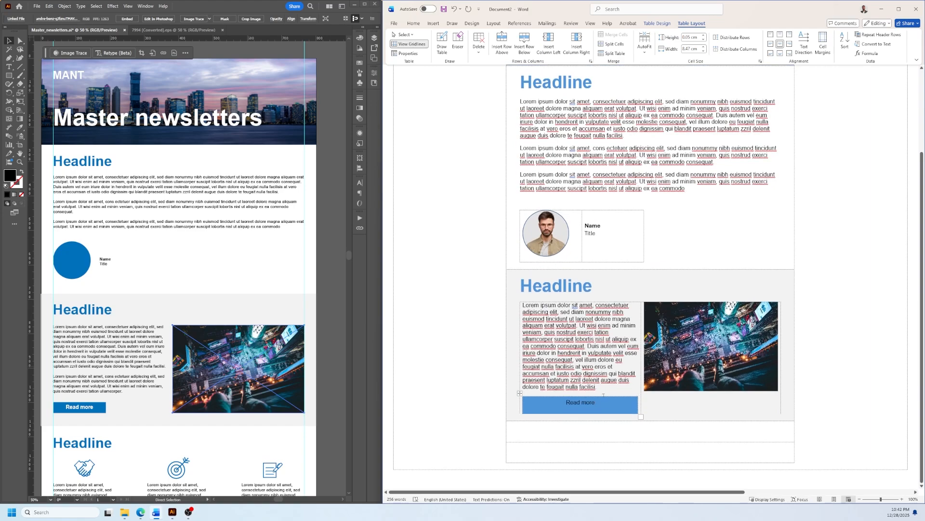
pyautogui.moveTo(596, 404); pyautogui.dragTo(566, 404)
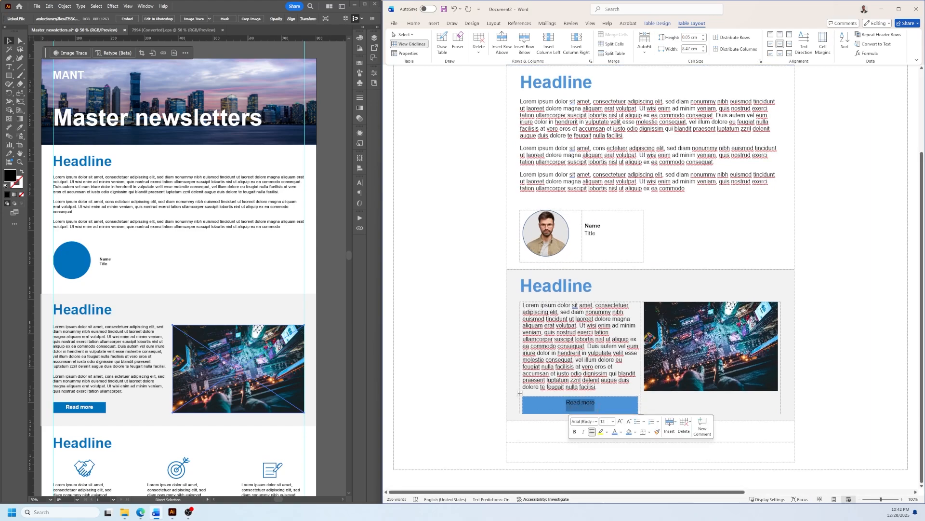
pyautogui.click(414, 23)
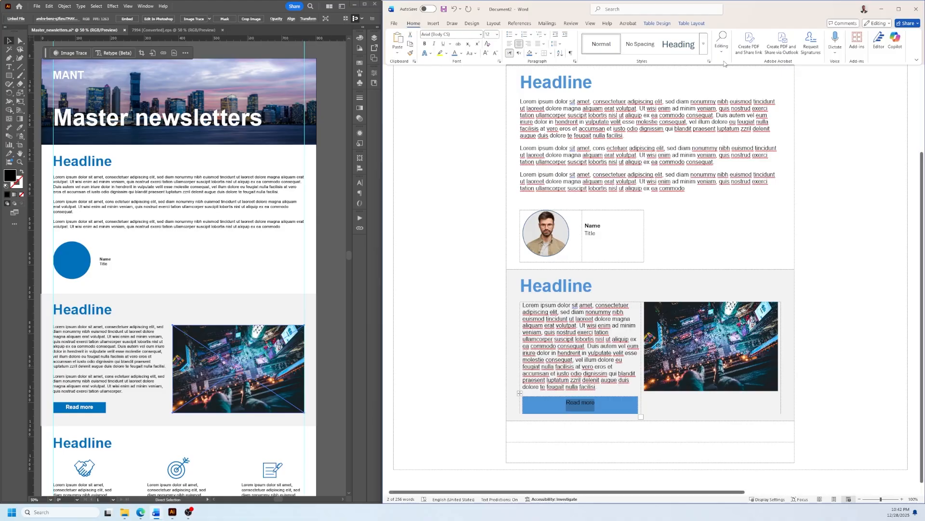
# - Set the paragraph spacing after the "Read more" text to 0 pt
pyautogui.click(575, 62)
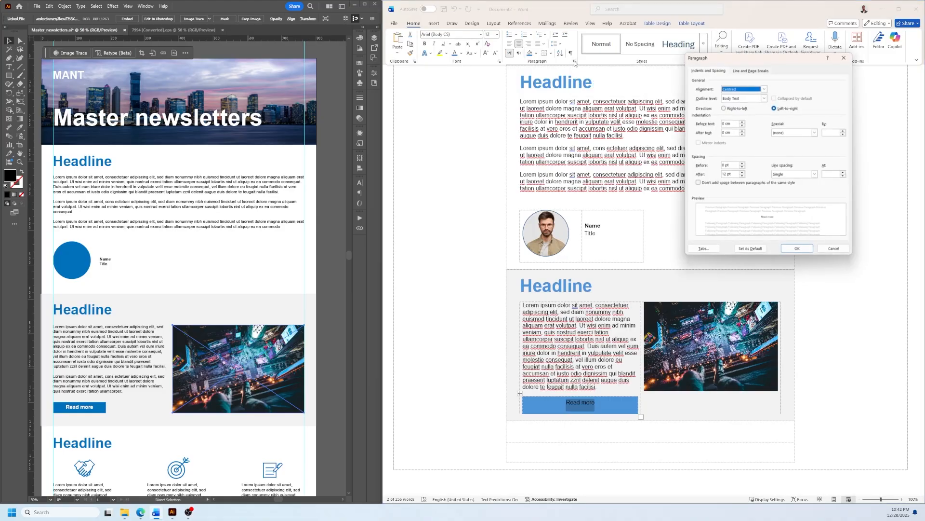
pyautogui.click(743, 176)
pyautogui.click(742, 176)
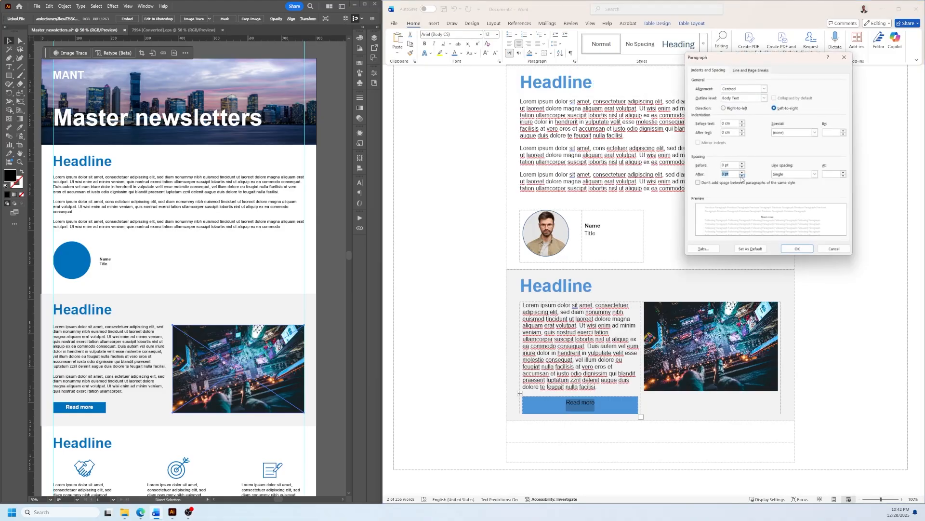
pyautogui.click(782, 249)
# - Make the "Read more" text bold and set its font colour to white
pyautogui.click(595, 410)
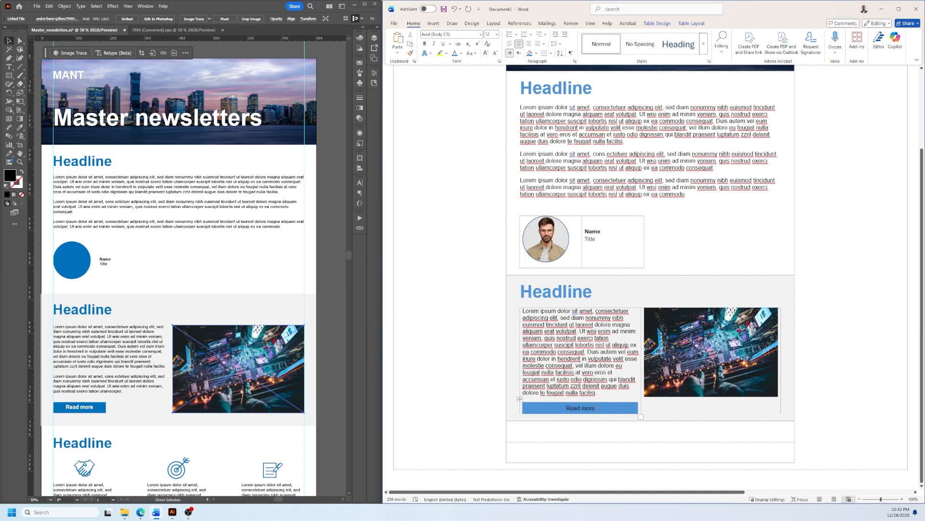
pyautogui.moveTo(596, 410); pyautogui.dragTo(566, 410)
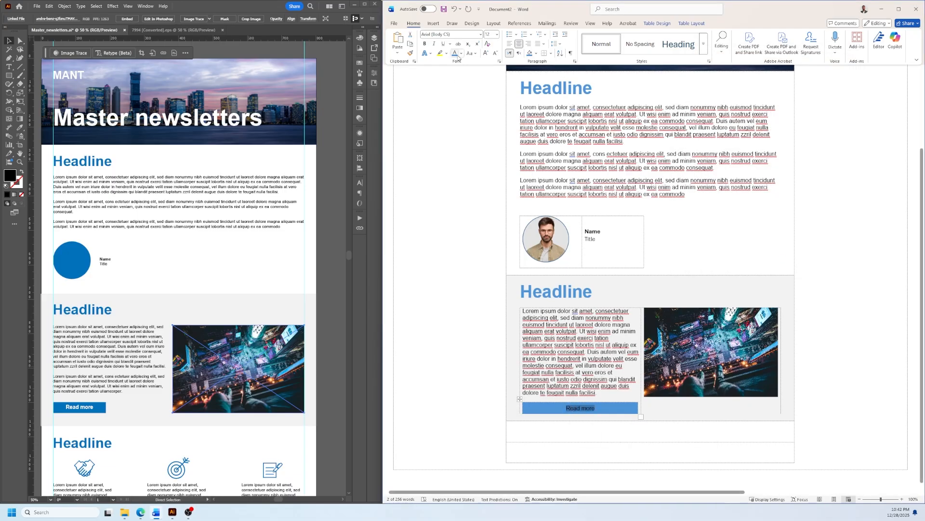
pyautogui.click(424, 43)
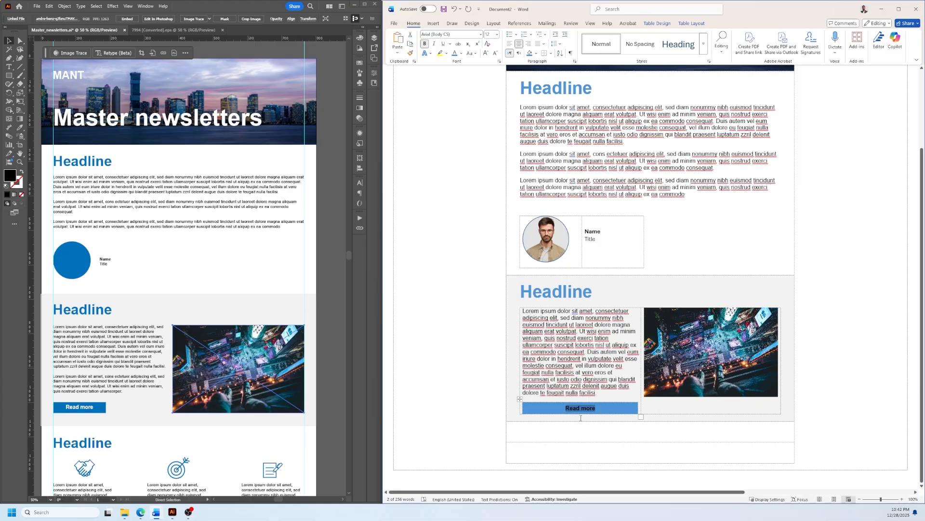
pyautogui.click(475, 54)
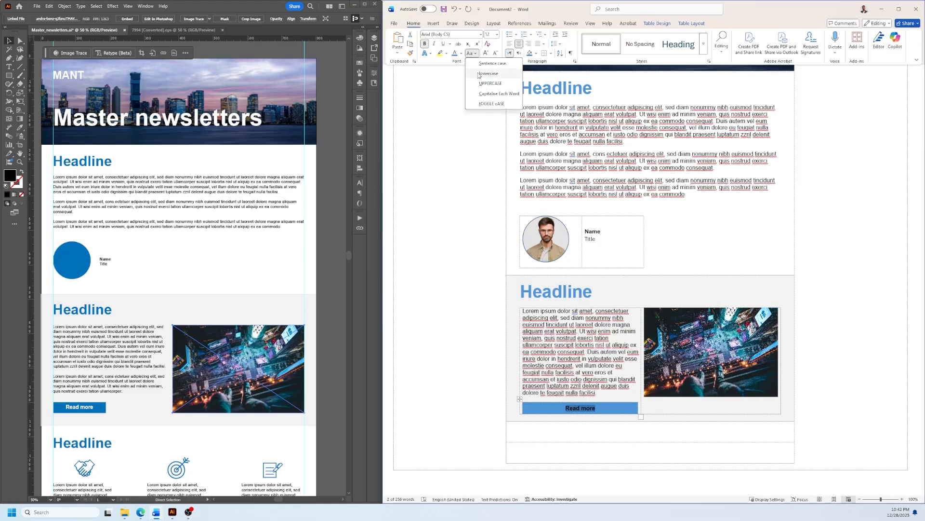
pyautogui.click(462, 53)
pyautogui.click(457, 102)
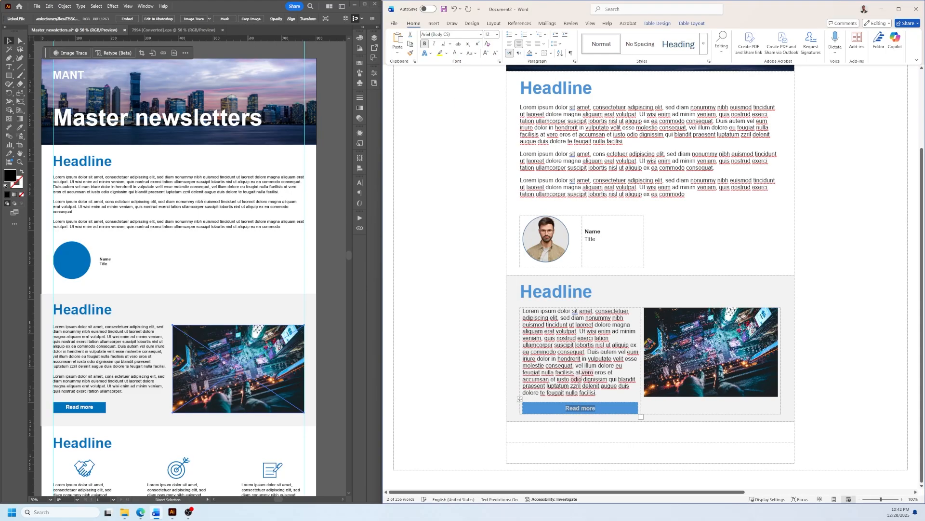
# - Narrow the blue "Read more" button table to about 6 cm wide and hide the table gridlines
pyautogui.moveTo(640, 415); pyautogui.dragTo(607, 416)
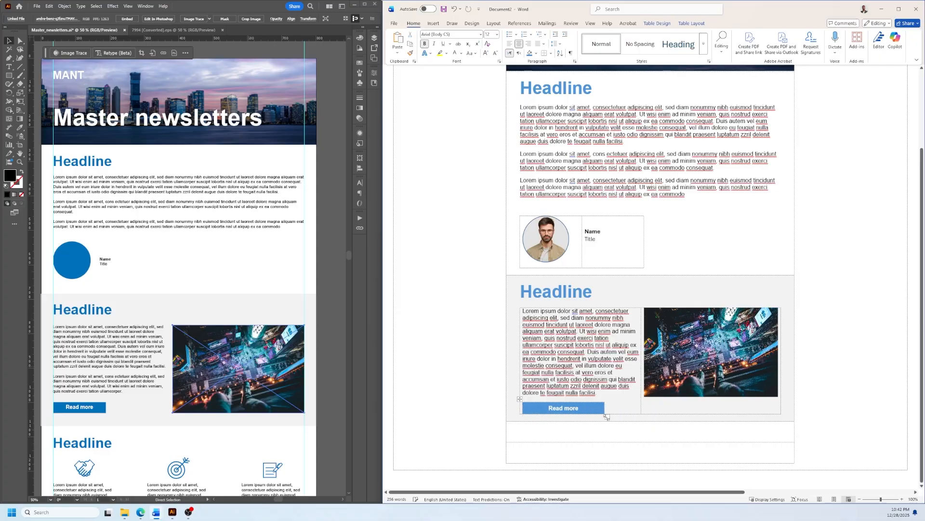
pyautogui.click(681, 24)
pyautogui.click(663, 25)
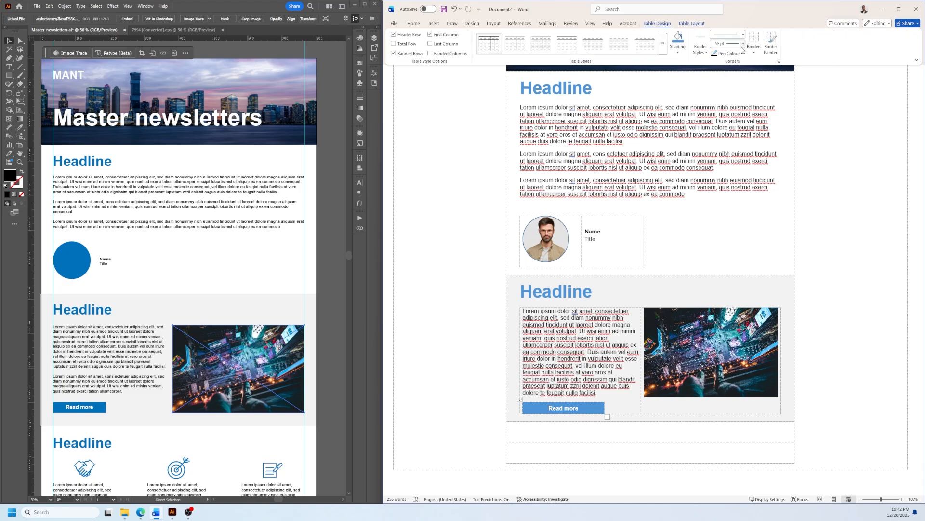
pyautogui.click(692, 23)
pyautogui.click(419, 44)
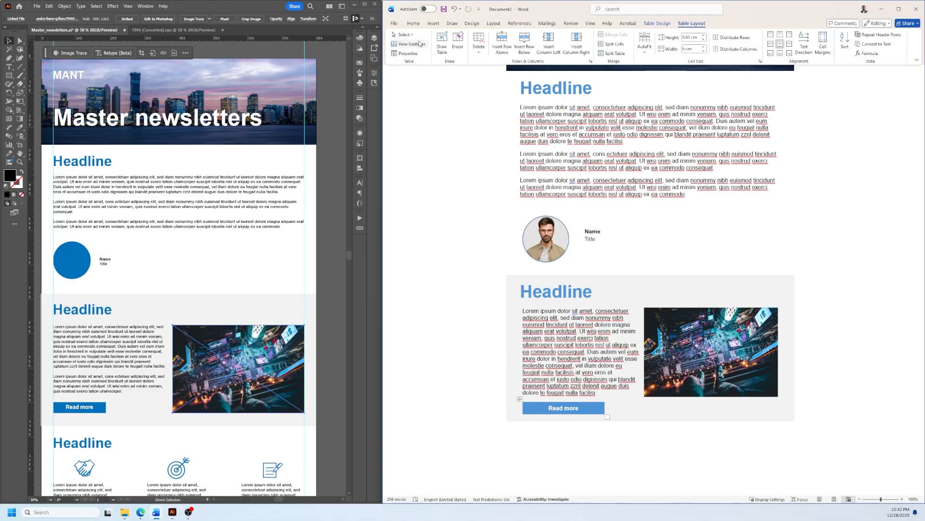
# - Increase the top and bottom cell margins of the grey section containing the second headline
pyautogui.click(572, 289)
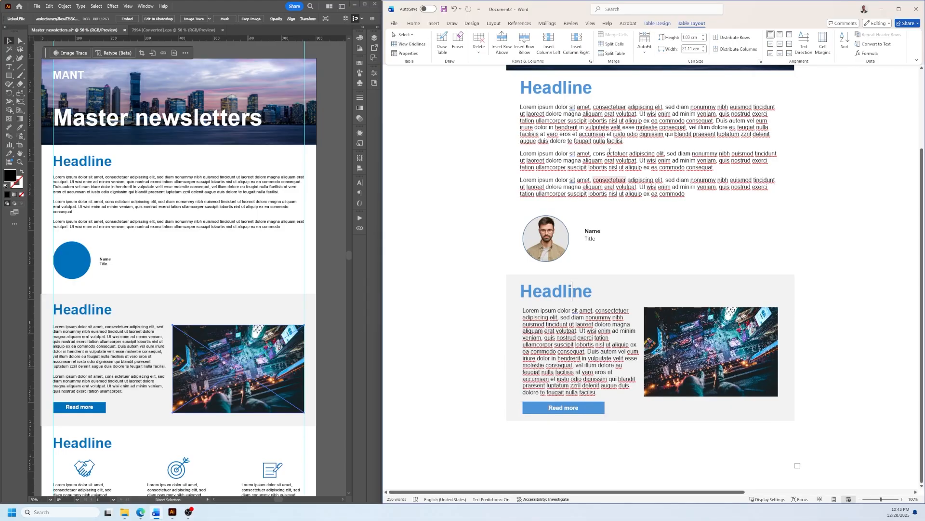
pyautogui.click(412, 54)
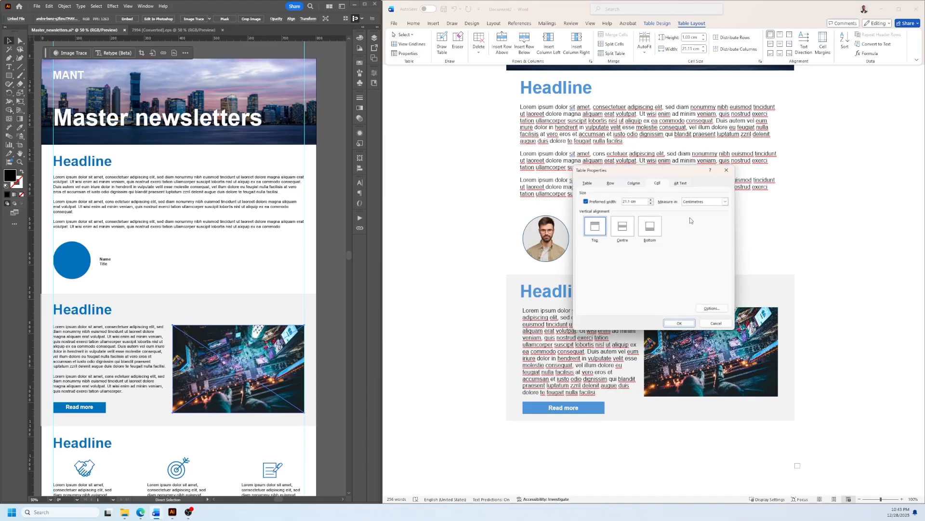
pyautogui.click(711, 307)
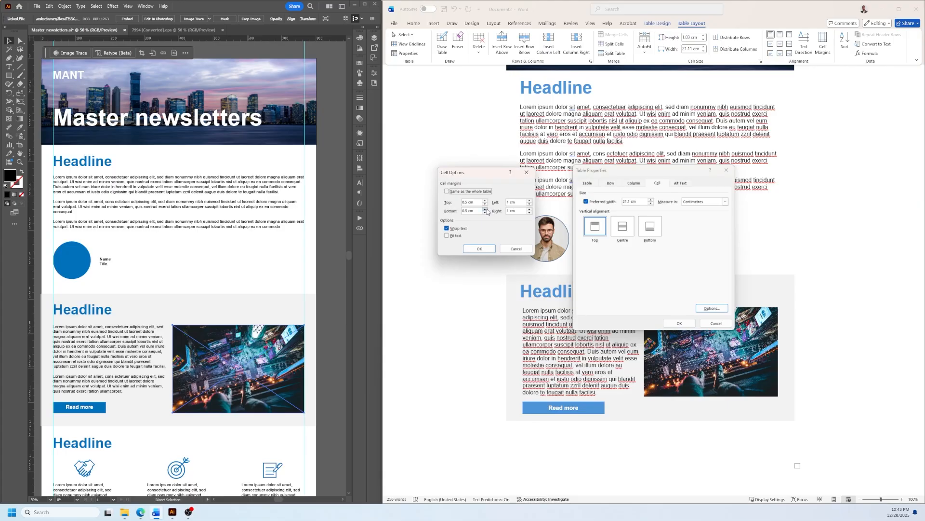
pyautogui.click(485, 209)
pyautogui.click(486, 201)
pyautogui.click(485, 201)
pyautogui.click(485, 201)
pyautogui.click(480, 248)
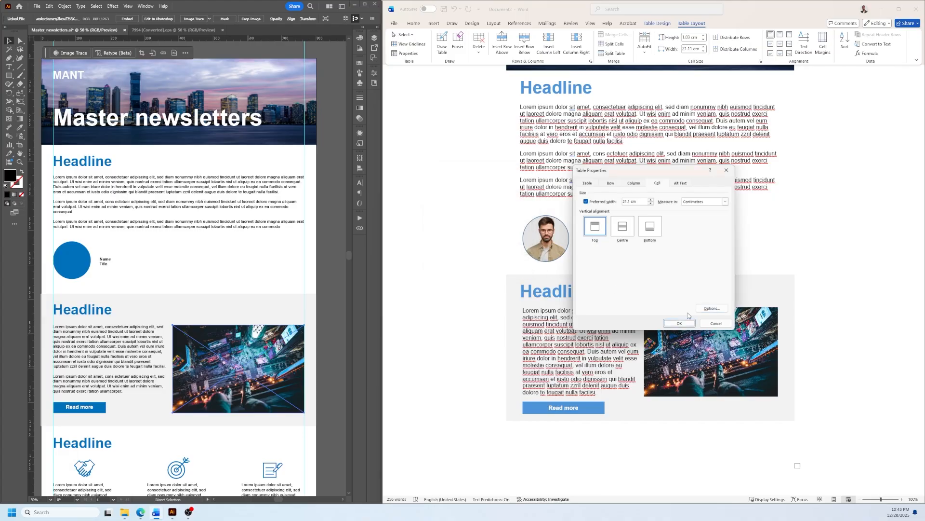
pyautogui.click(680, 323)
# - Check the lower sections of the newsletter reference in Illustrator, and show the table gridlines again in the Word document
pyautogui.click(641, 254)
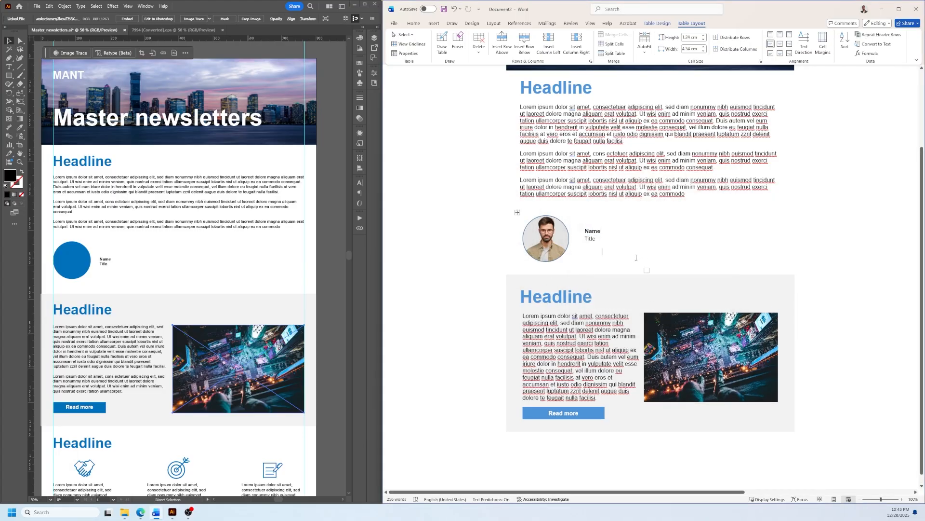
pyautogui.scroll(-1, 632, 261)
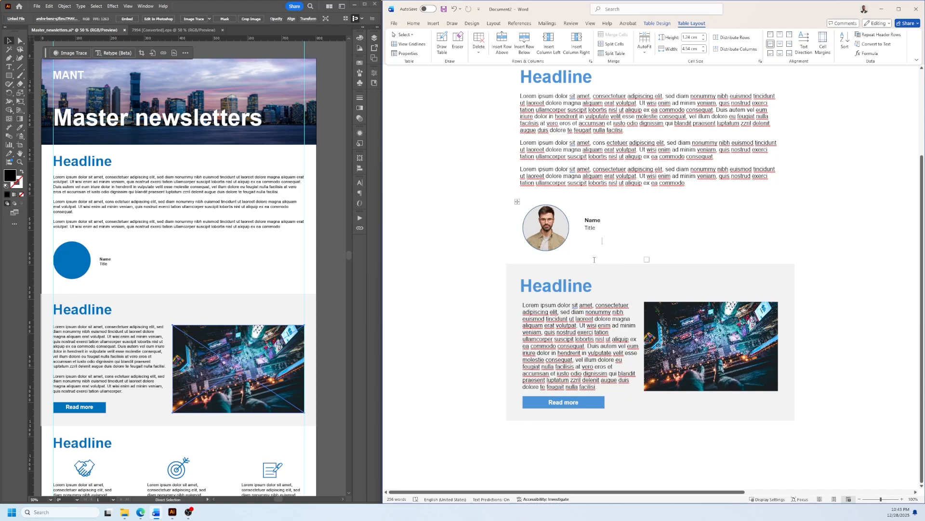
pyautogui.scroll(-5, 282, 306)
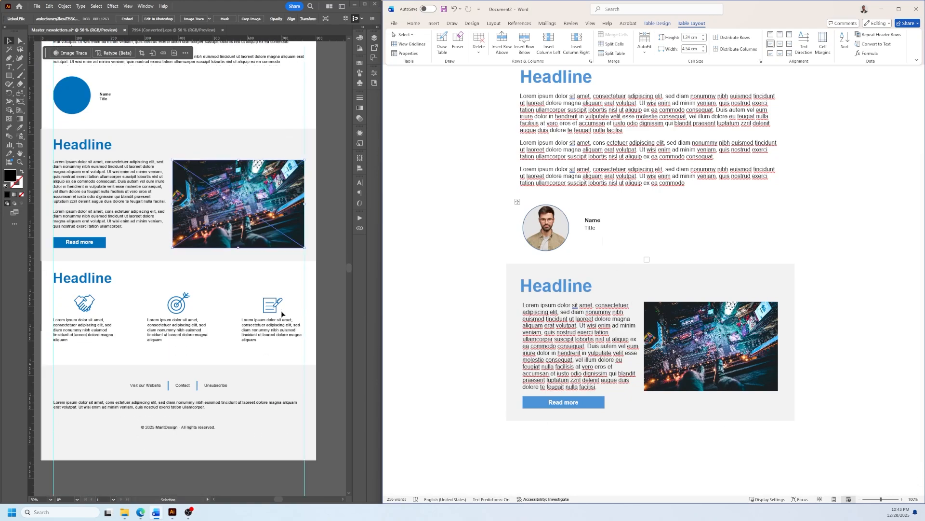
pyautogui.scroll(-1, 281, 310)
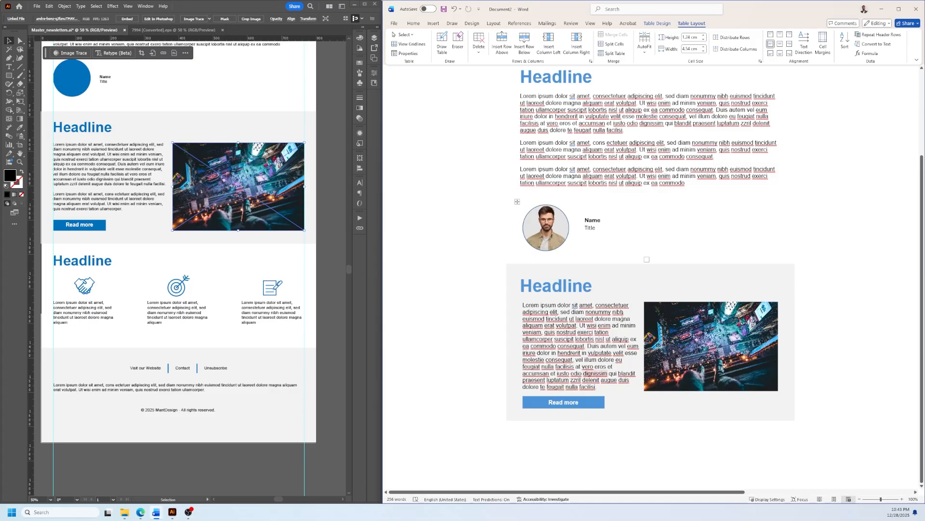
pyautogui.click(411, 46)
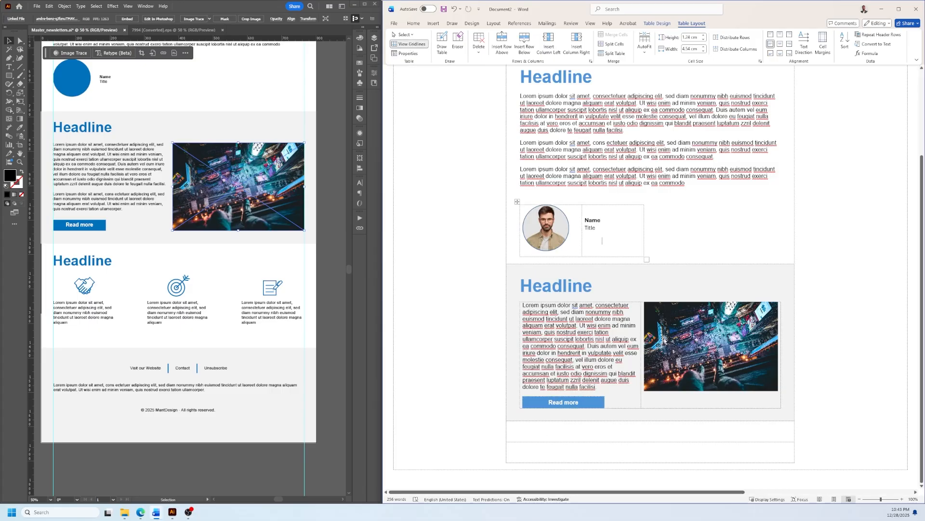
# - Copy the grey section's "Headline" into the empty row directly below that section
pyautogui.click(539, 432)
pyautogui.doubleClick(600, 290)
pyautogui.hotkey('ctrl', 'c')
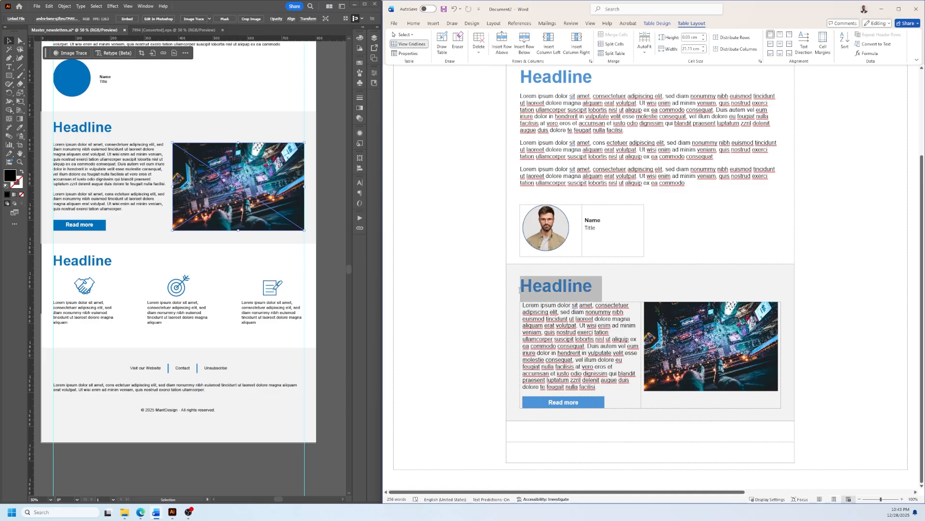
pyautogui.click(541, 433)
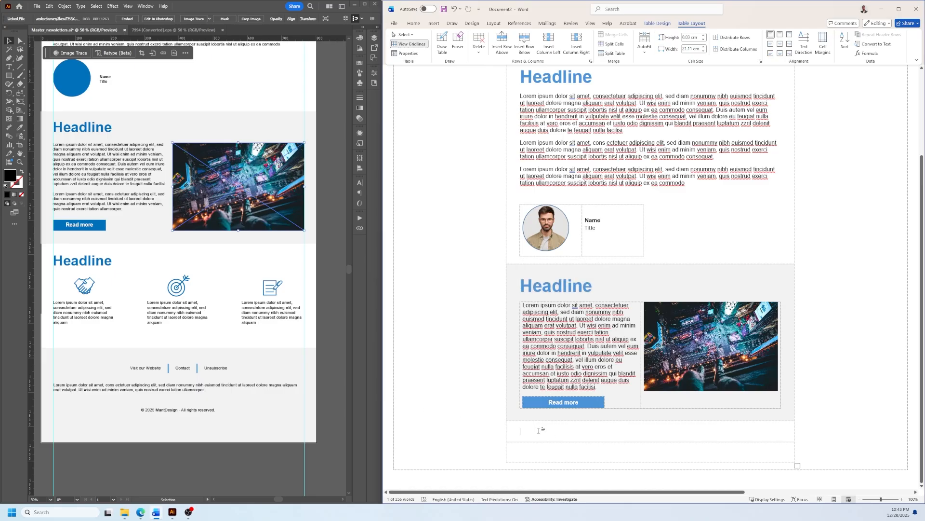
pyautogui.hotkey('ctrl', 'v')
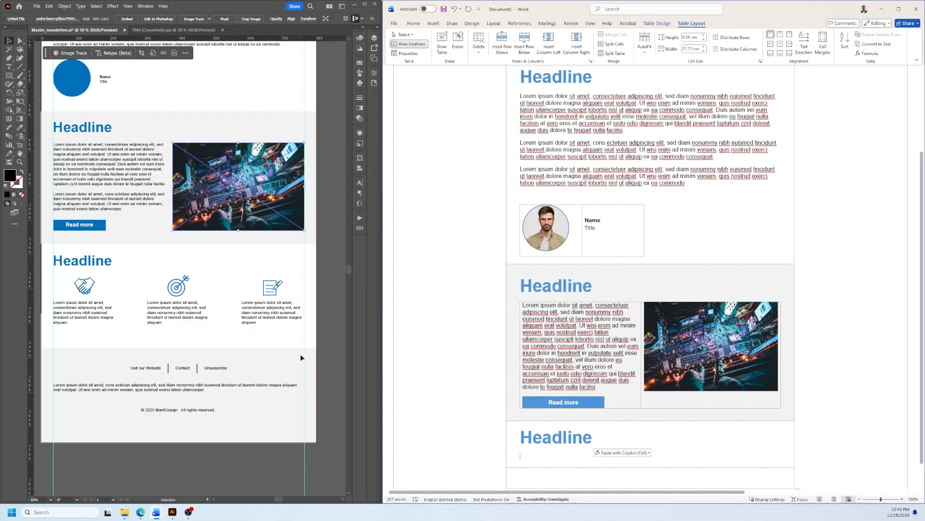
# - Insert a three-column, one-row table beneath the new headline and add a second row below it
pyautogui.scroll(-1, 664, 348)
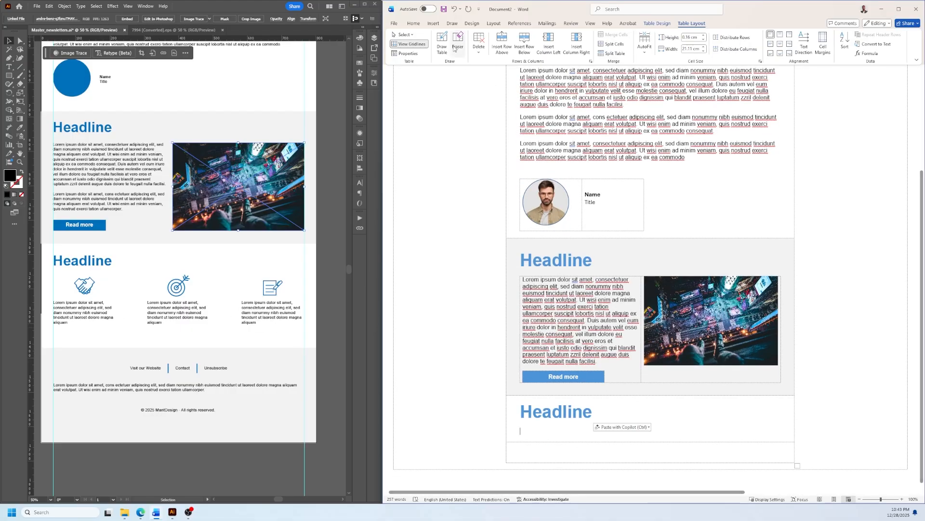
pyautogui.click(433, 24)
pyautogui.click(441, 52)
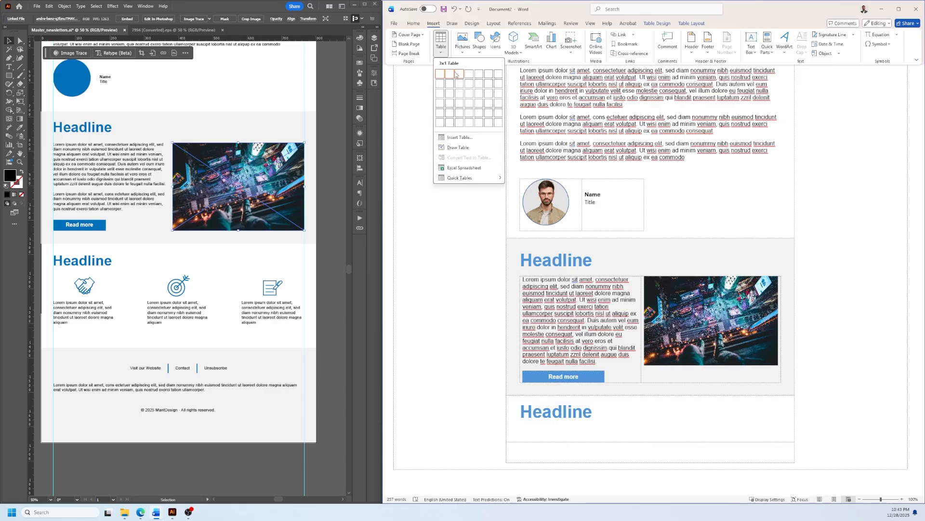
pyautogui.click(458, 73)
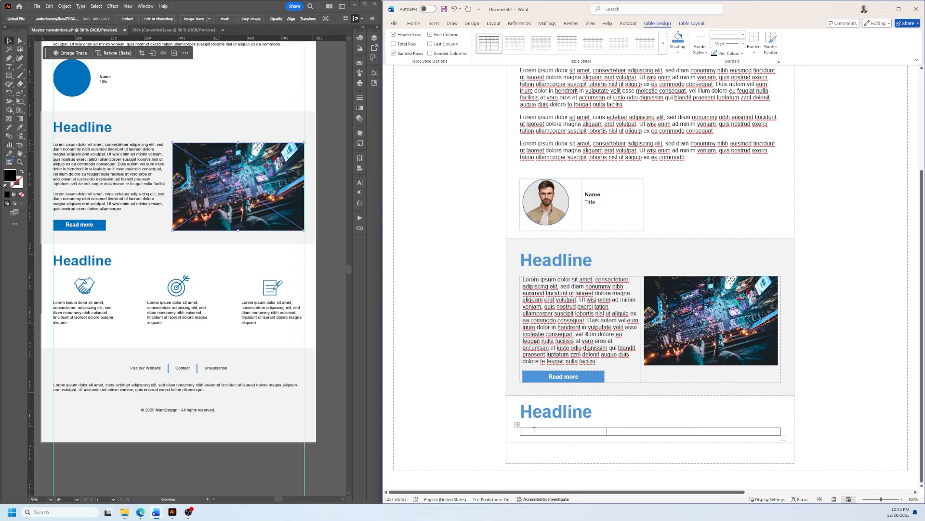
pyautogui.moveTo(535, 430); pyautogui.dragTo(773, 431)
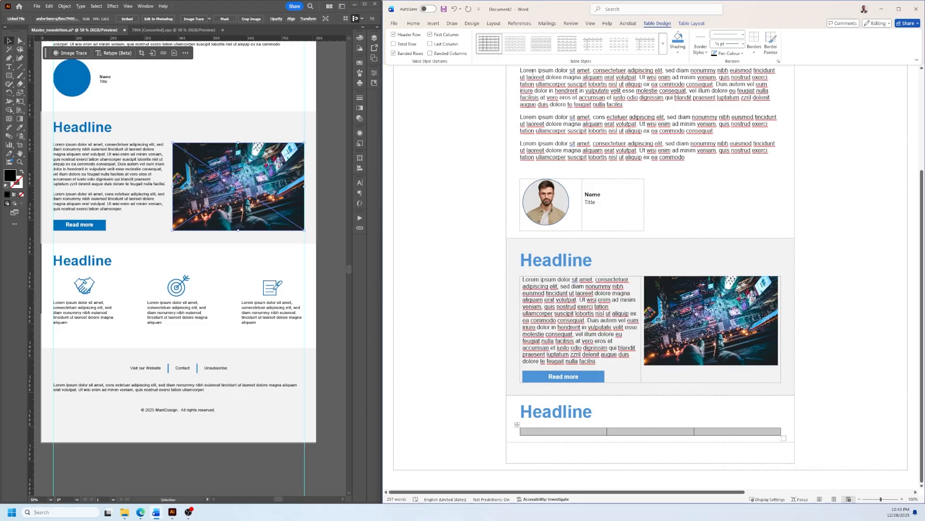
pyautogui.click(692, 23)
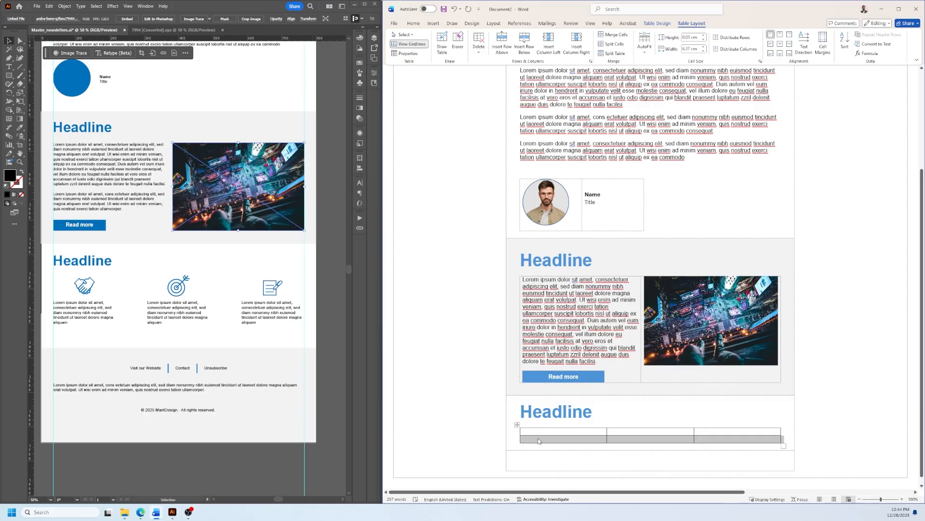
pyautogui.click(536, 439)
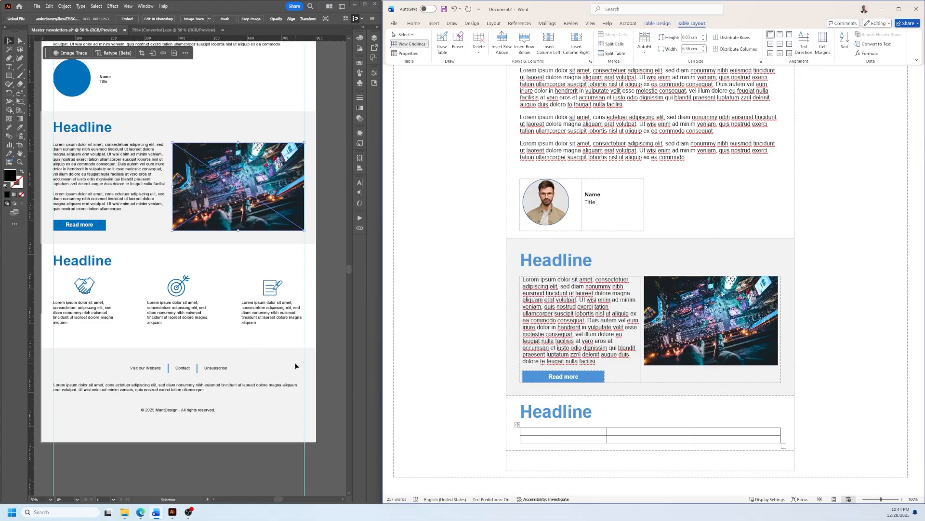
# - Remove all borders from the three-column table under the new headline
pyautogui.click(517, 426)
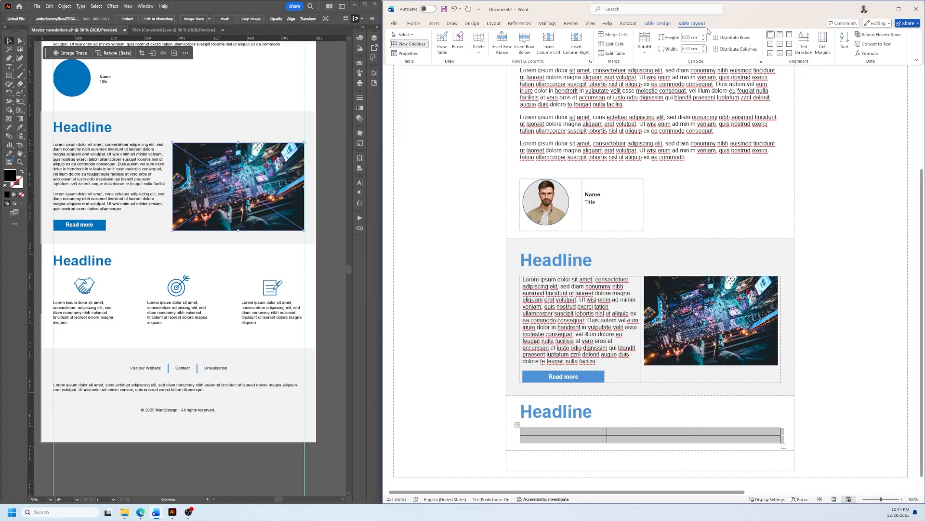
pyautogui.click(657, 23)
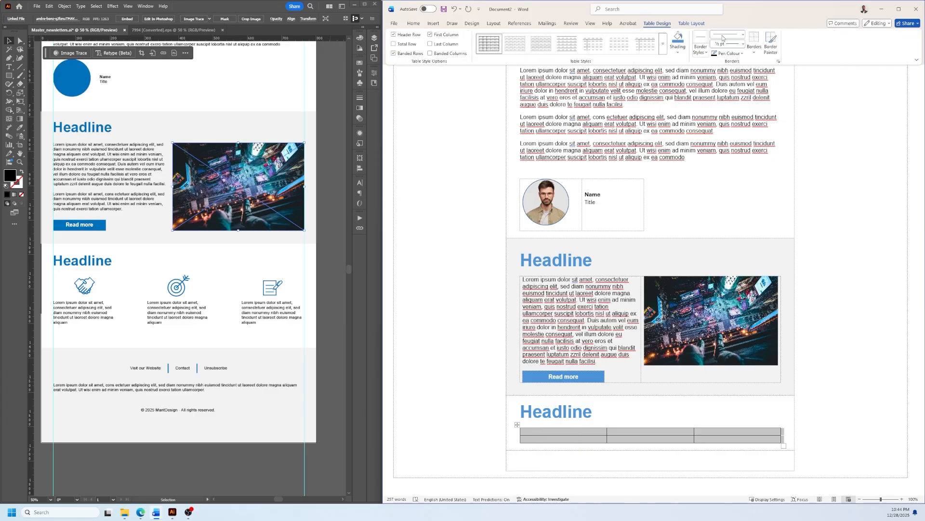
pyautogui.click(753, 53)
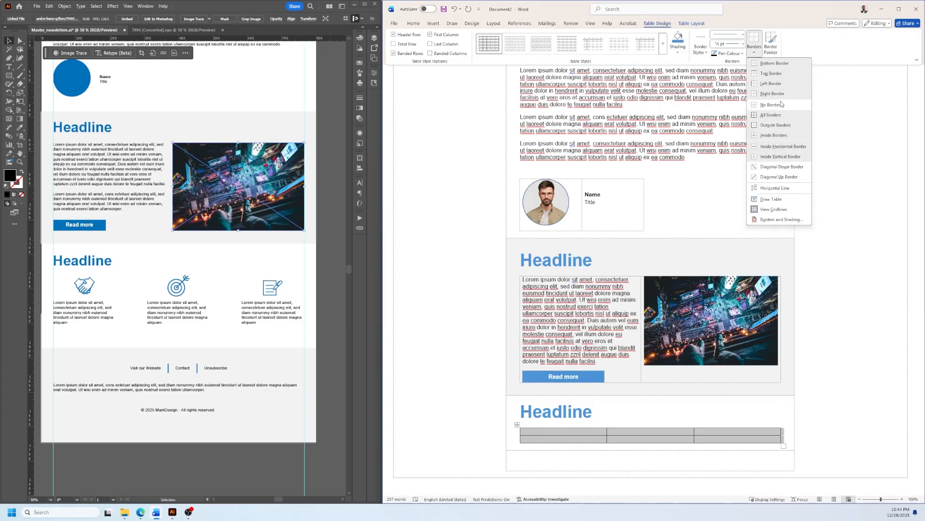
pyautogui.click(771, 104)
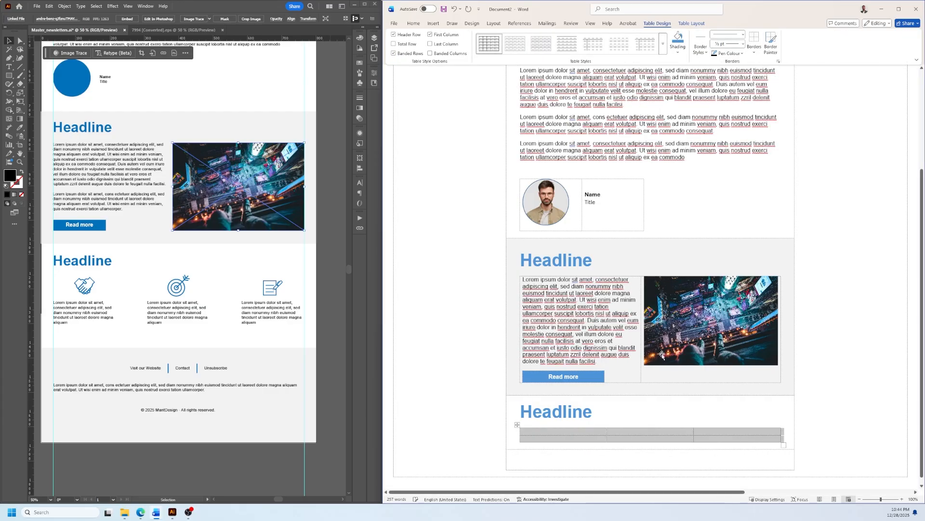
pyautogui.click(591, 440)
# - Copy the opening words "Lorem ipsum dolor sit amet, consectetuer adipiscing elit," from the grey section into all three lower cells of the new table
pyautogui.click(78, 318)
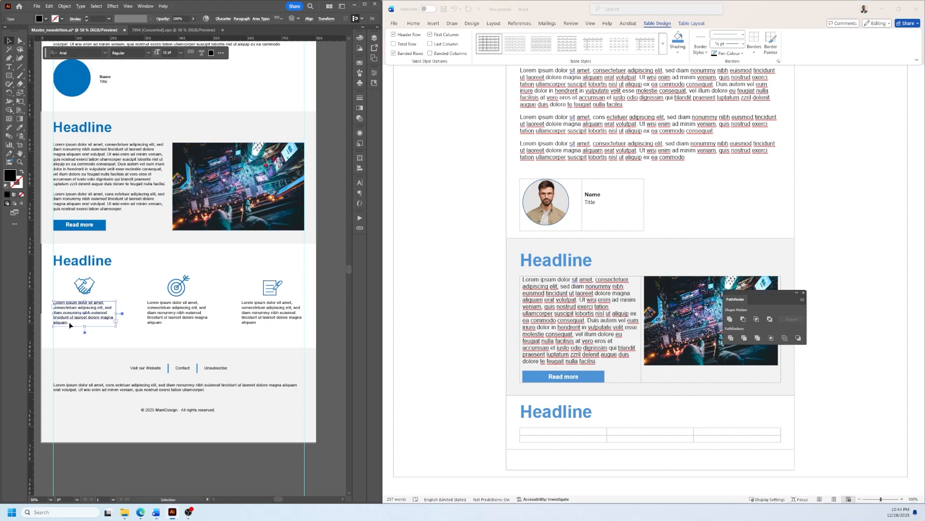
pyautogui.doubleClick(69, 321)
pyautogui.click(566, 290)
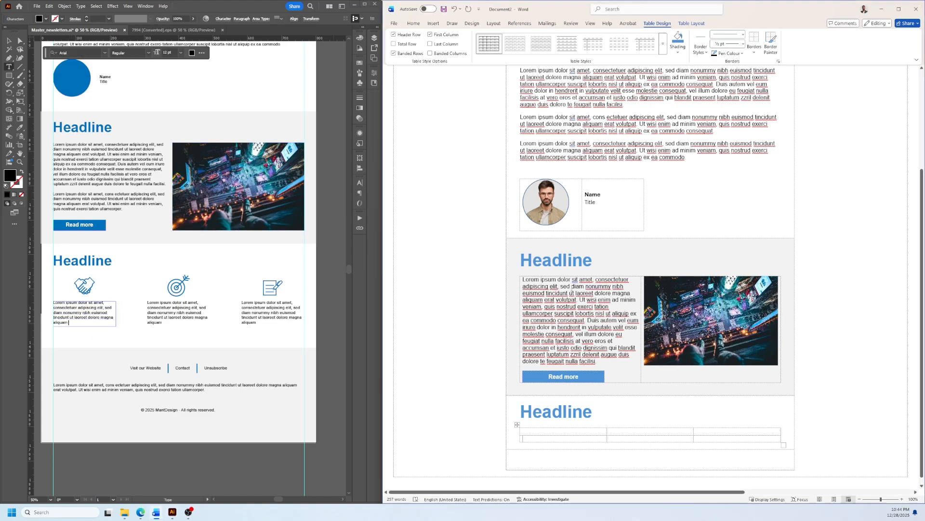
pyautogui.moveTo(564, 286); pyautogui.dragTo(524, 280)
pyautogui.hotkey('ctrl', 'c')
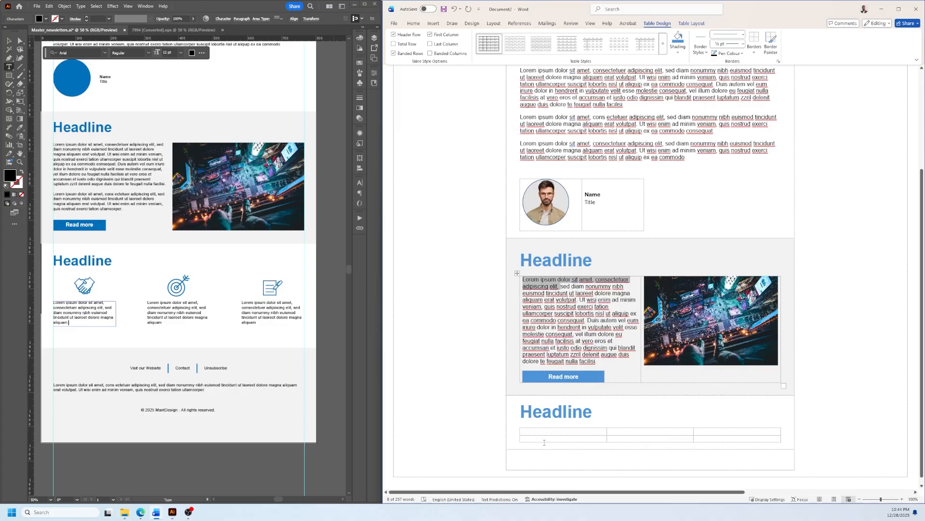
pyautogui.click(545, 437)
pyautogui.hotkey('ctrl', 'v')
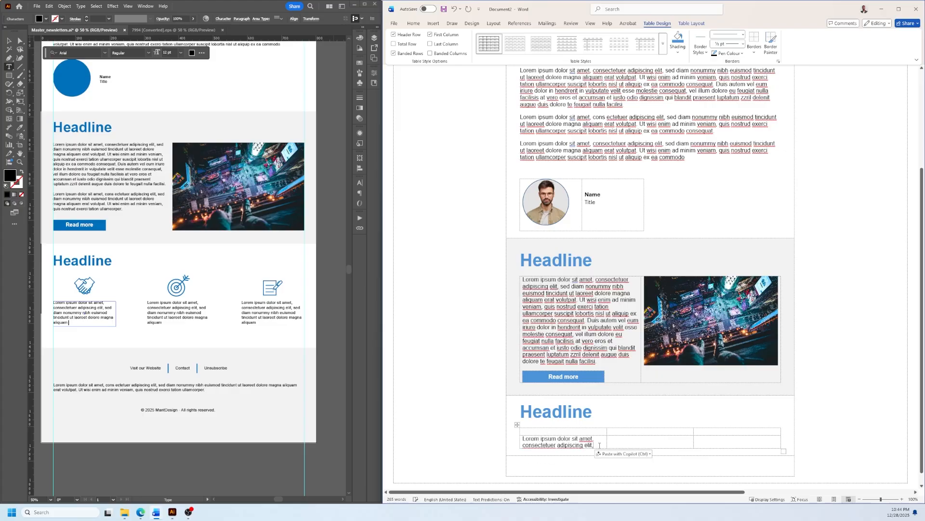
pyautogui.click(614, 441)
pyautogui.hotkey('ctrl', 'v')
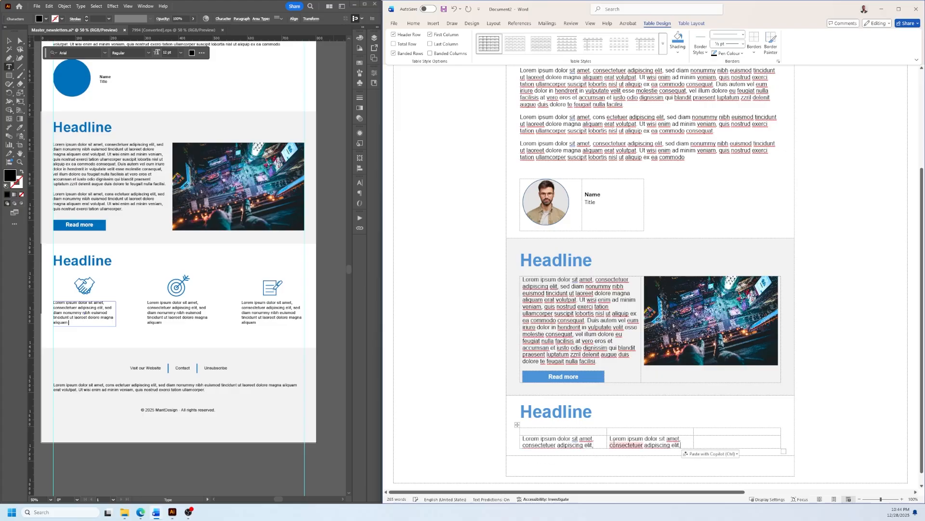
pyautogui.click(714, 441)
pyautogui.hotkey('ctrl', 'v')
# - Replace the text in the three lower cells with the grey section's longer opening passage, from "Lorem ipsum" to "volutpat"
pyautogui.click(594, 124)
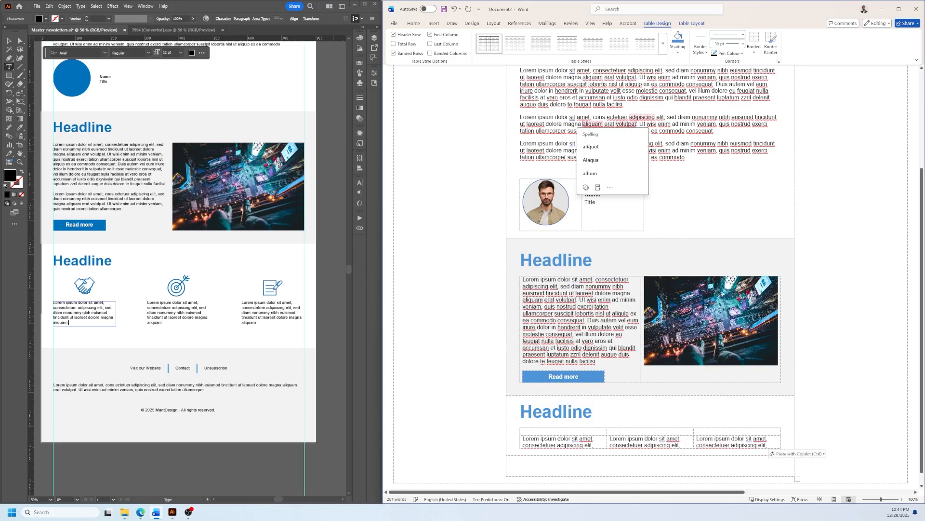
pyautogui.click(636, 117)
pyautogui.click(581, 307)
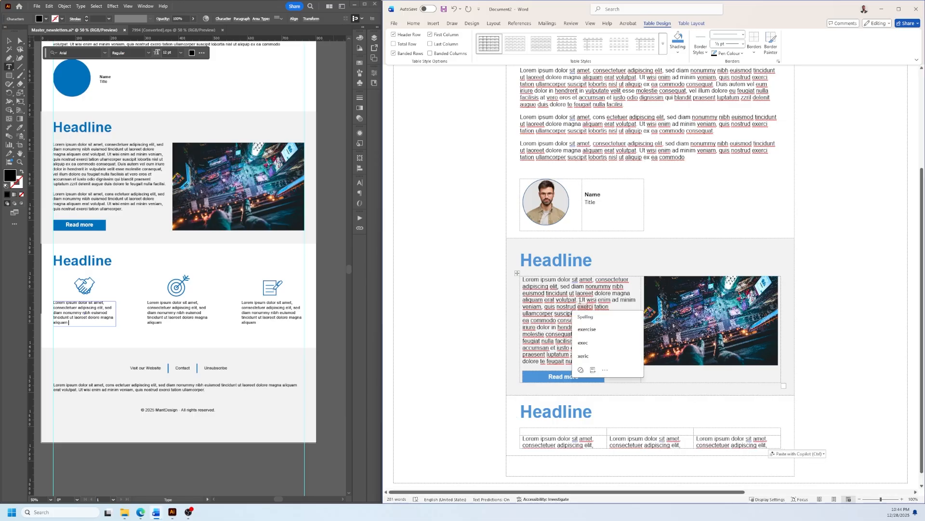
pyautogui.moveTo(578, 300); pyautogui.dragTo(523, 279)
pyautogui.hotkey('ctrl', 'c')
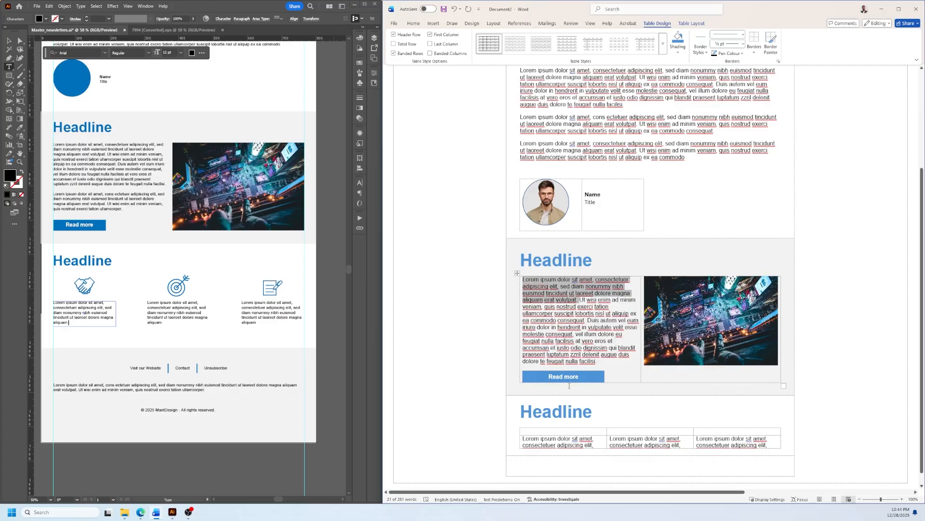
pyautogui.moveTo(599, 444); pyautogui.dragTo(522, 439)
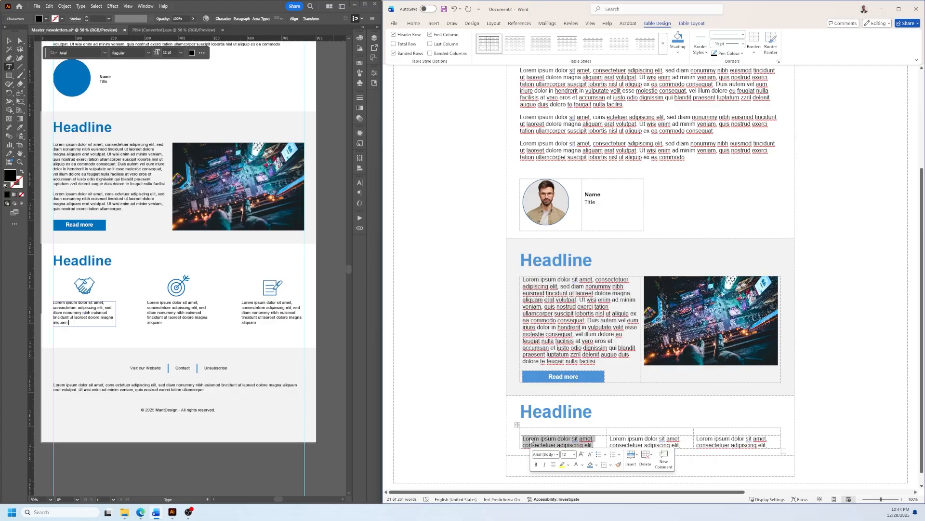
pyautogui.hotkey('ctrl', 'v')
pyautogui.moveTo(681, 446); pyautogui.dragTo(611, 439)
pyautogui.hotkey('ctrl', 'v')
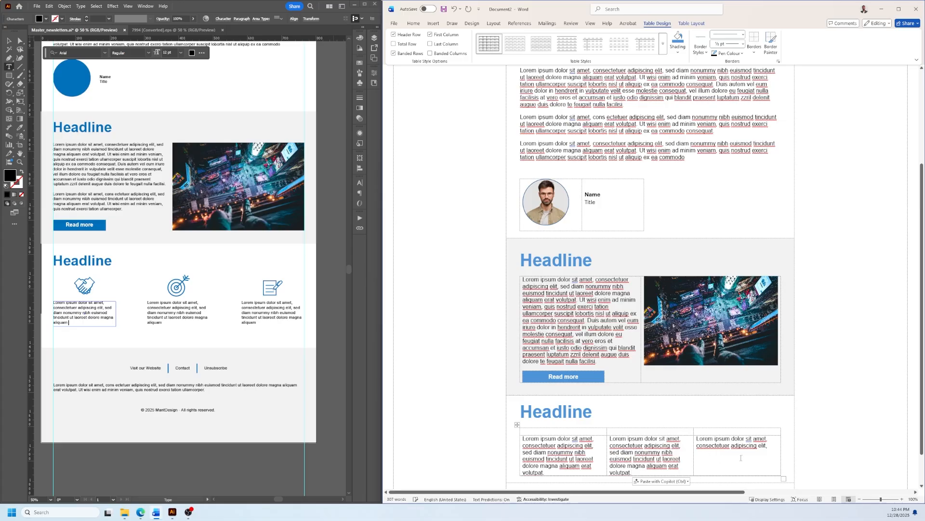
pyautogui.moveTo(757, 445); pyautogui.dragTo(699, 439)
pyautogui.hotkey('ctrl', 'v')
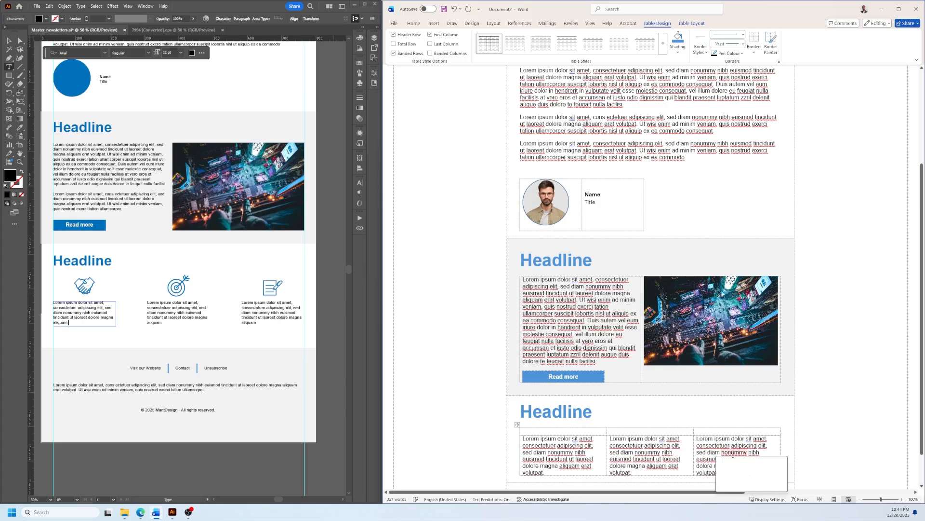
# - Copy the handshake icon from the Illustrator layout into the first upper cell of the three-column table in Word
pyautogui.scroll(-2, 631, 418)
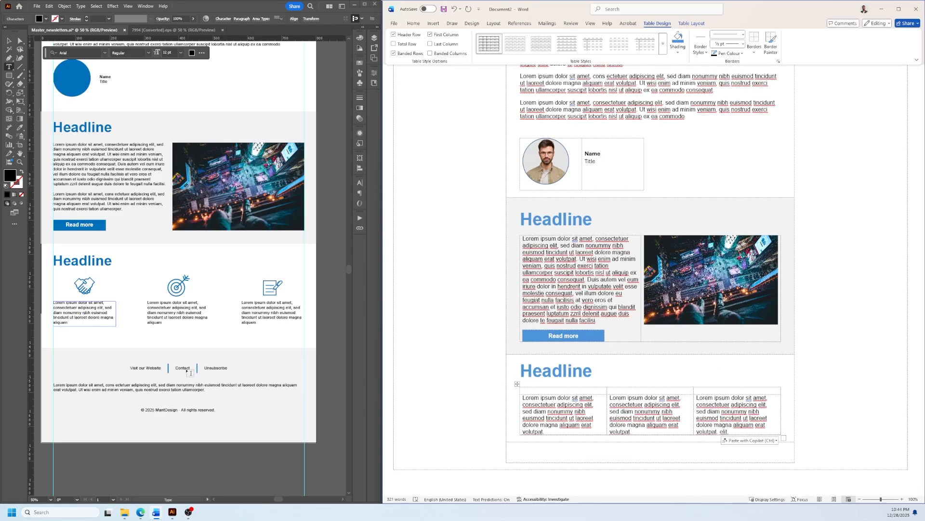
pyautogui.click(8, 41)
pyautogui.click(86, 288)
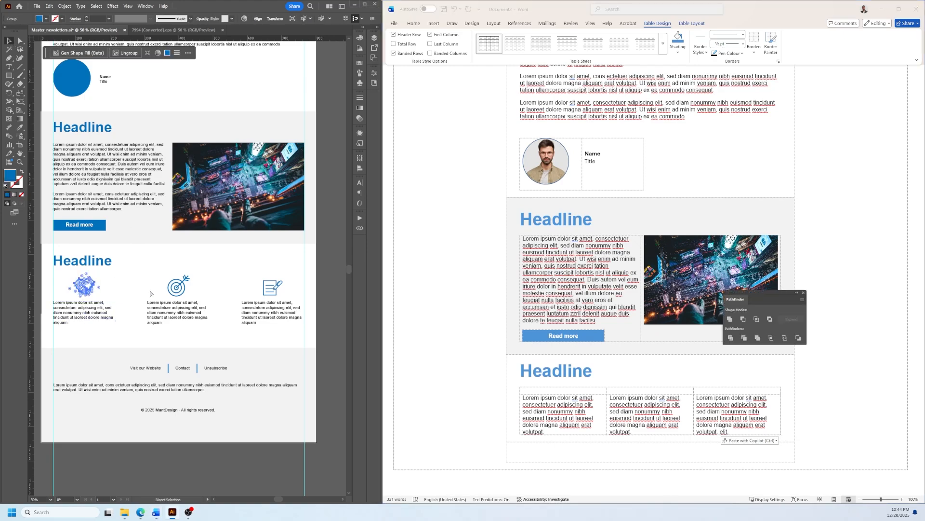
pyautogui.click(553, 392)
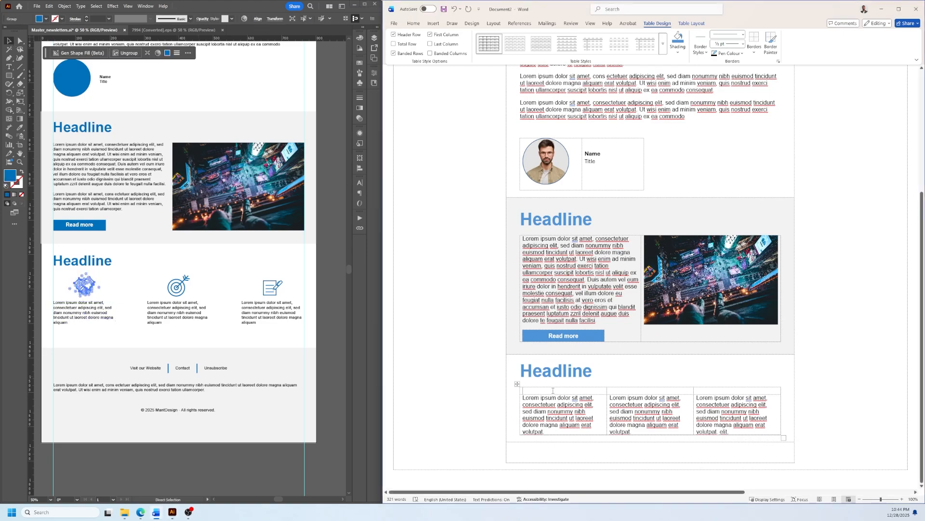
pyautogui.hotkey('ctrl', 'v')
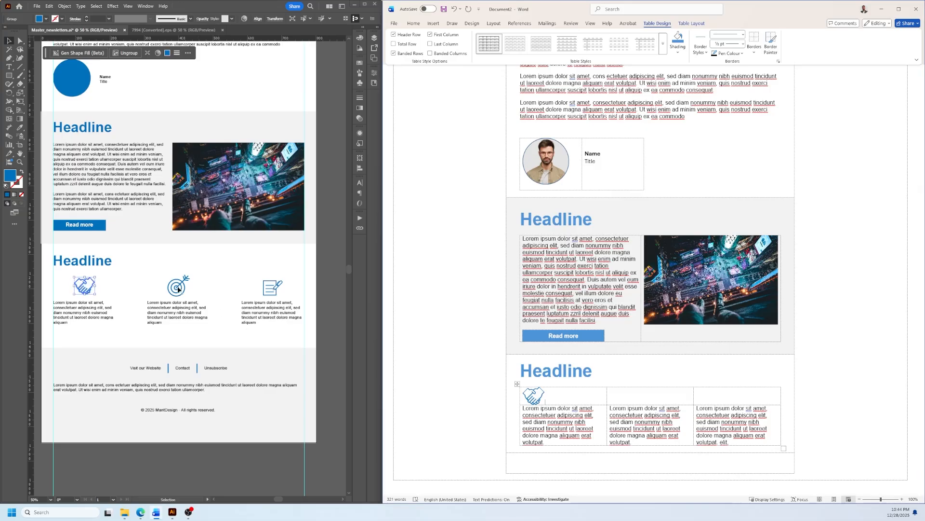
# - Copy the target icon and the notepad-and-pencil icon from Illustrator into the second and third upper cells of the Word table
pyautogui.click(179, 288)
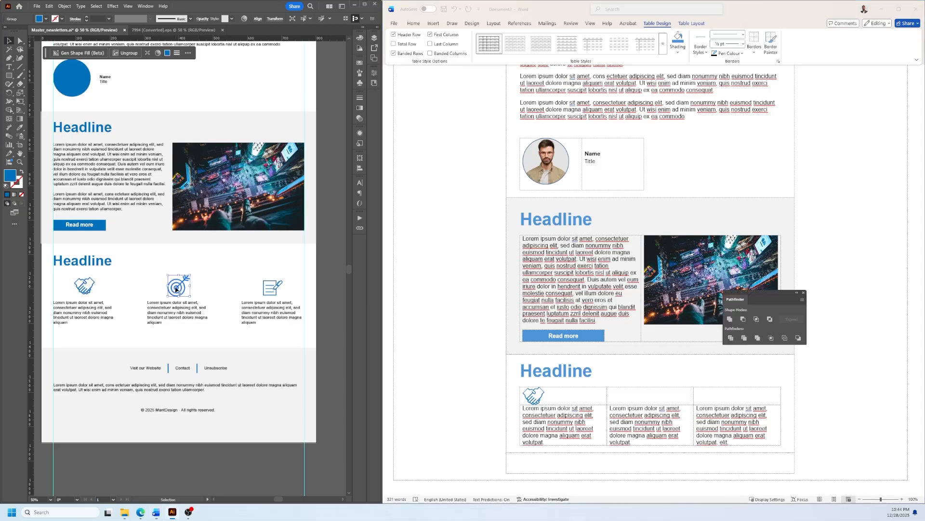
pyautogui.click(627, 394)
pyautogui.hotkey('ctrl', 'v')
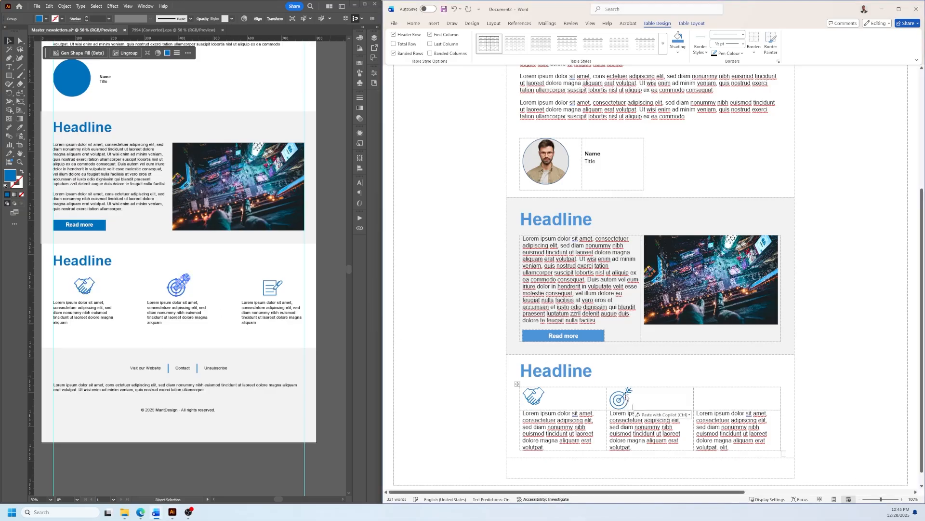
pyautogui.click(274, 292)
pyautogui.hotkey('ctrl', 'c')
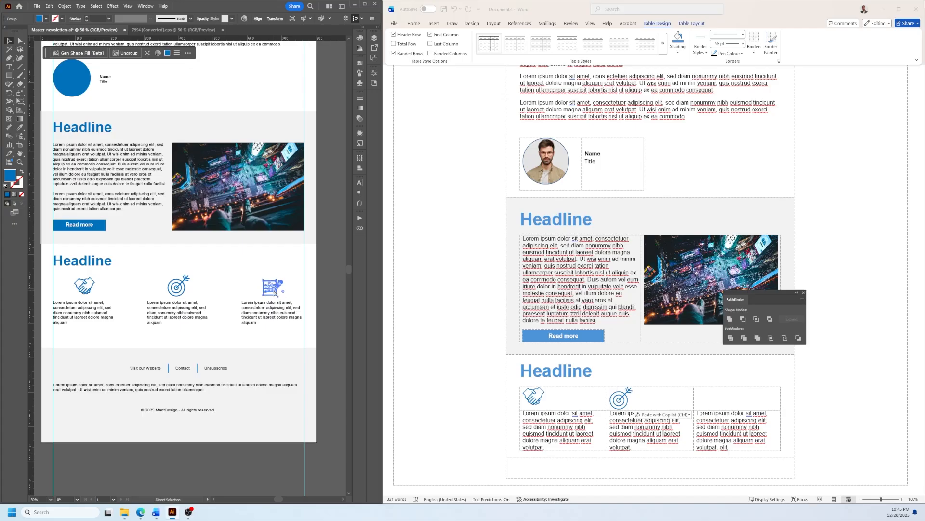
pyautogui.click(741, 399)
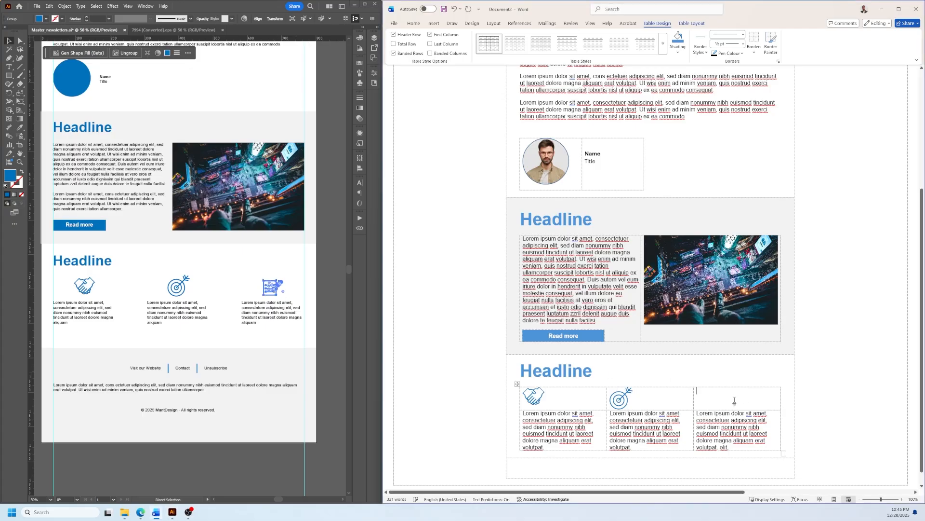
pyautogui.hotkey('ctrl', 'v')
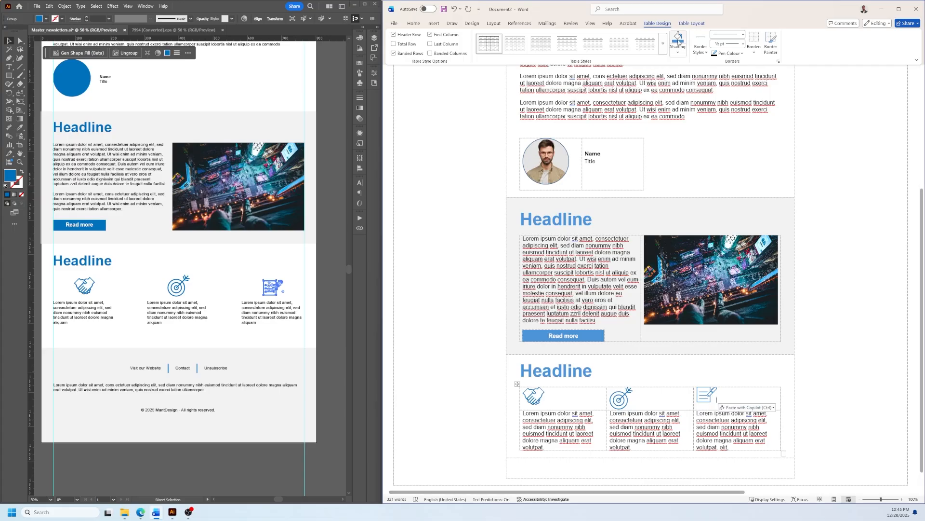
# - Preview the newsletter without table gridlines, and show the gridlines again
pyautogui.click(691, 24)
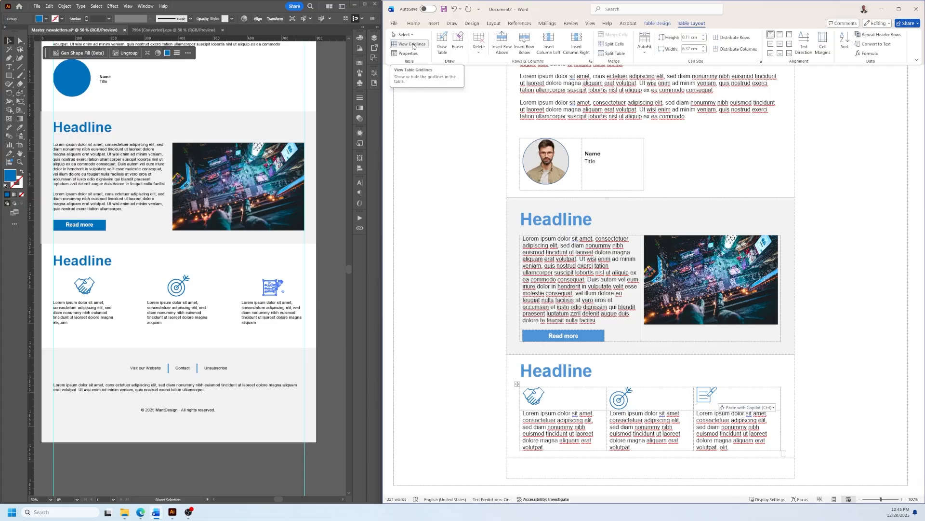
pyautogui.click(414, 45)
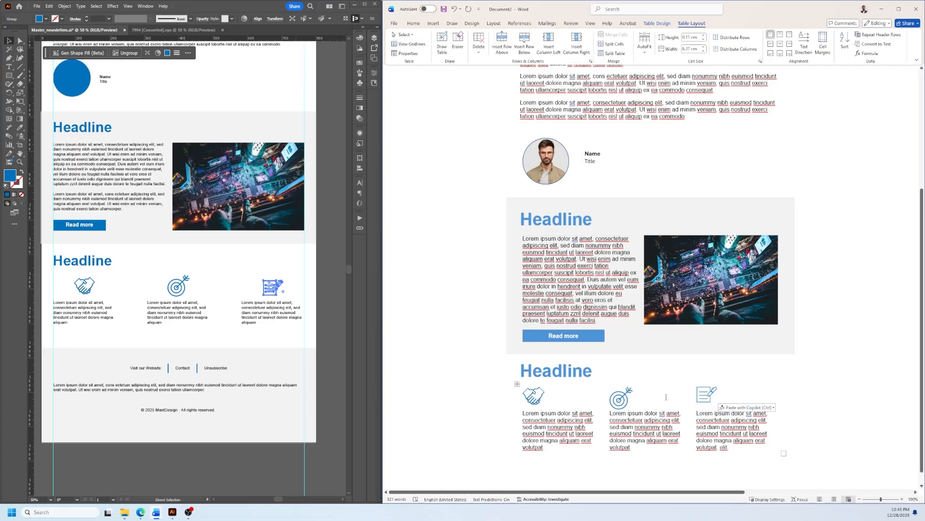
pyautogui.click(403, 46)
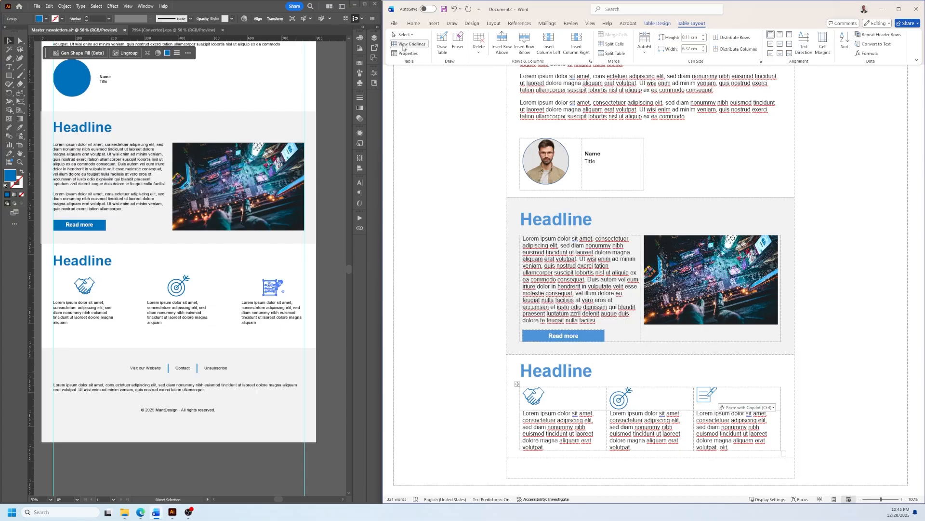
pyautogui.click(403, 45)
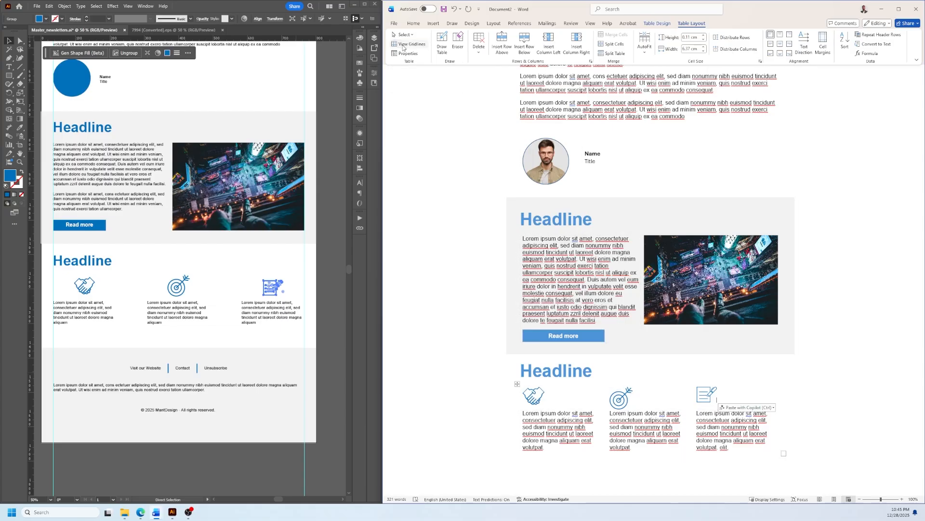
pyautogui.click(403, 46)
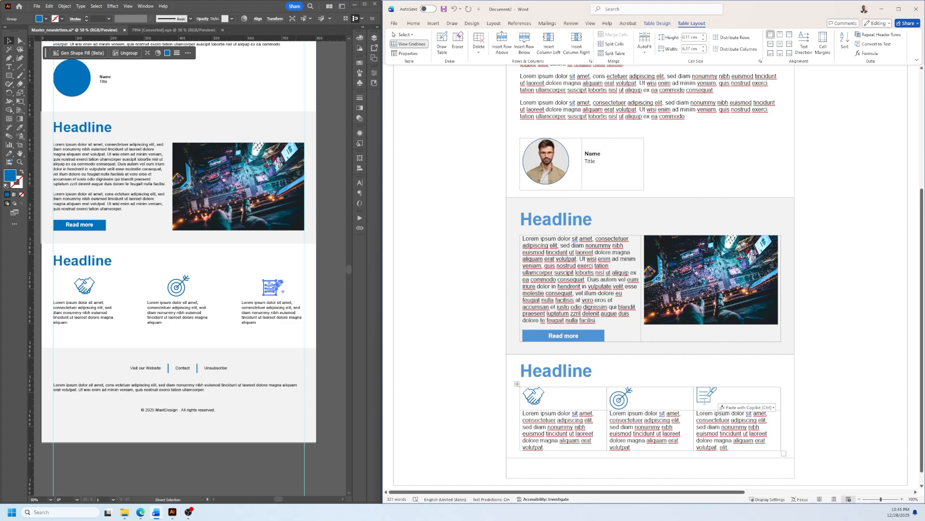
# - Enlarge the notepad-and-pencil and handshake icons slightly to match the target icon, and check the row without gridlines
pyautogui.click(705, 400)
pyautogui.moveTo(717, 401); pyautogui.dragTo(718, 407)
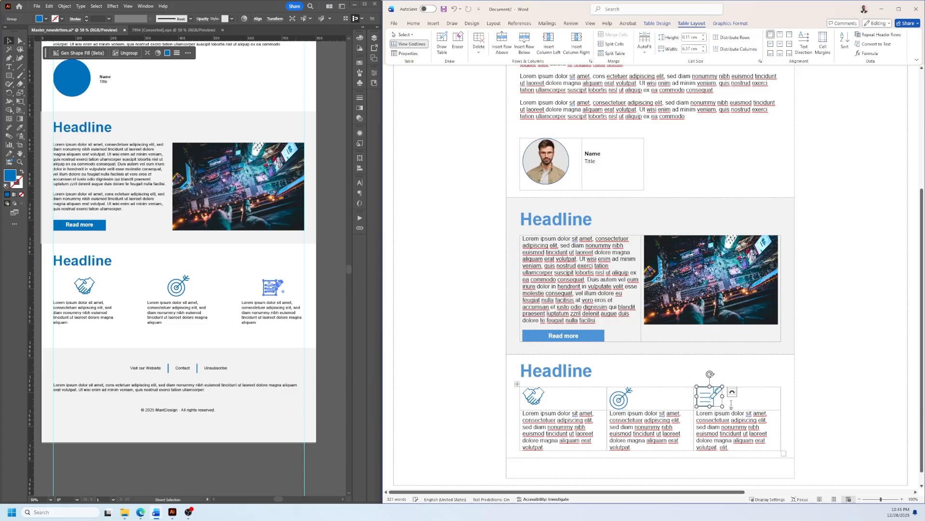
pyautogui.click(733, 404)
pyautogui.click(535, 385)
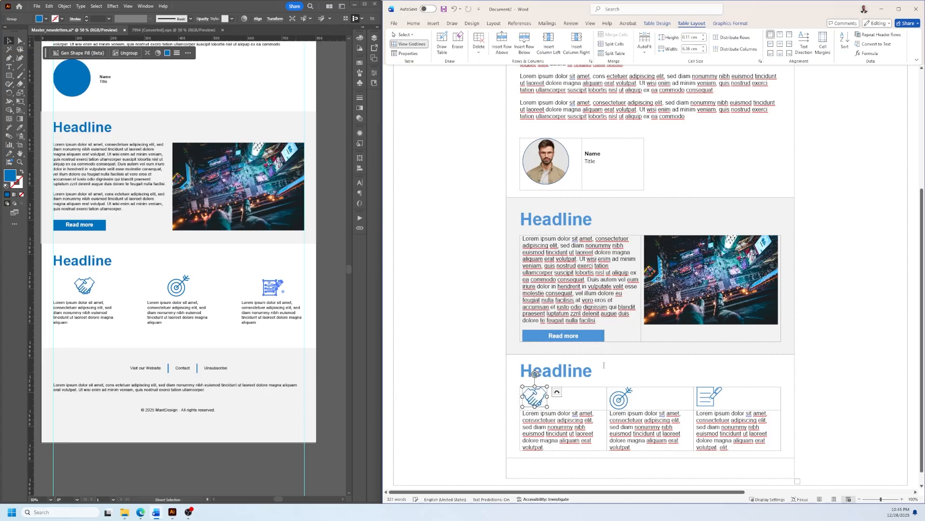
pyautogui.click(589, 397)
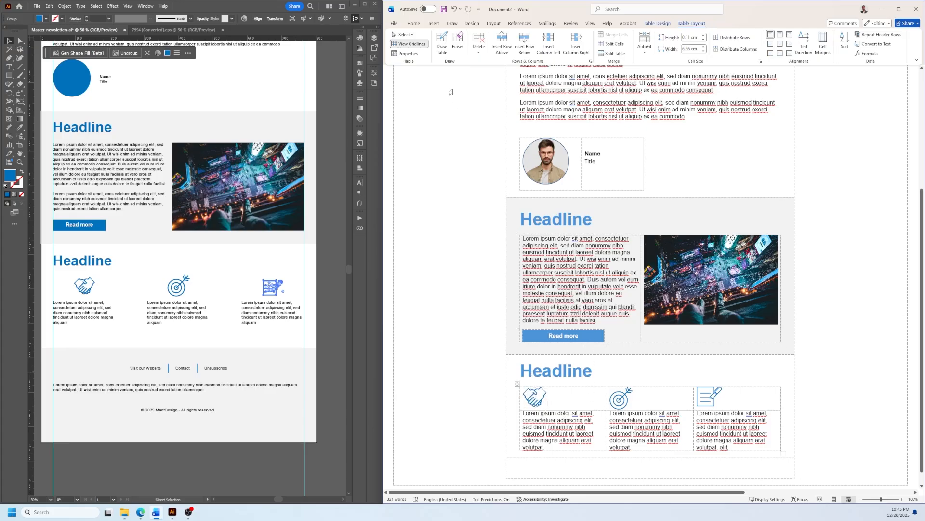
pyautogui.click(410, 44)
pyautogui.click(409, 45)
# - Override the whole-table margins for the three icon cells and increase their bottom cell margin
pyautogui.moveTo(749, 398); pyautogui.dragTo(603, 398)
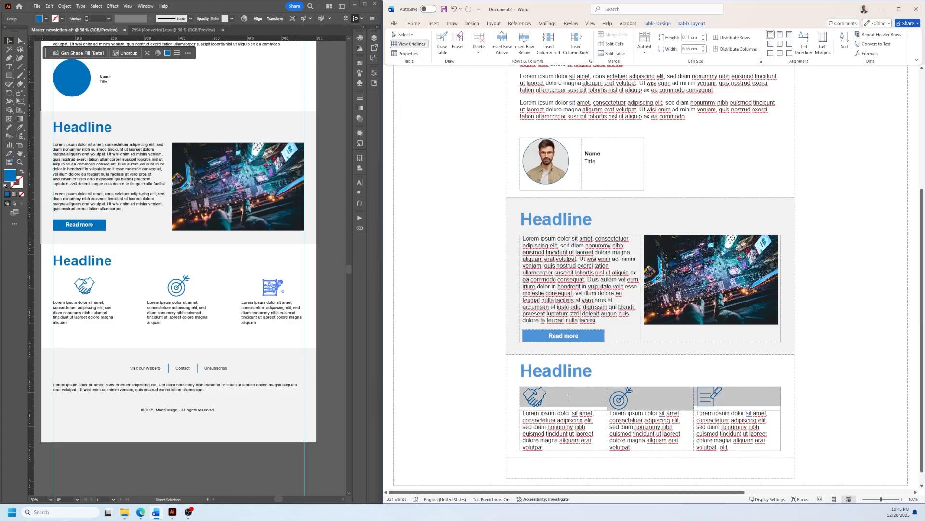
pyautogui.click(409, 53)
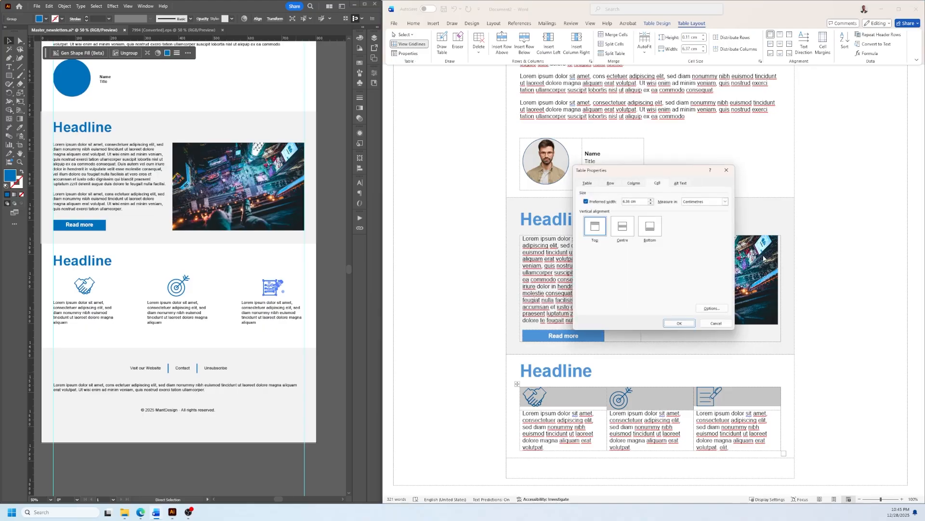
pyautogui.click(714, 308)
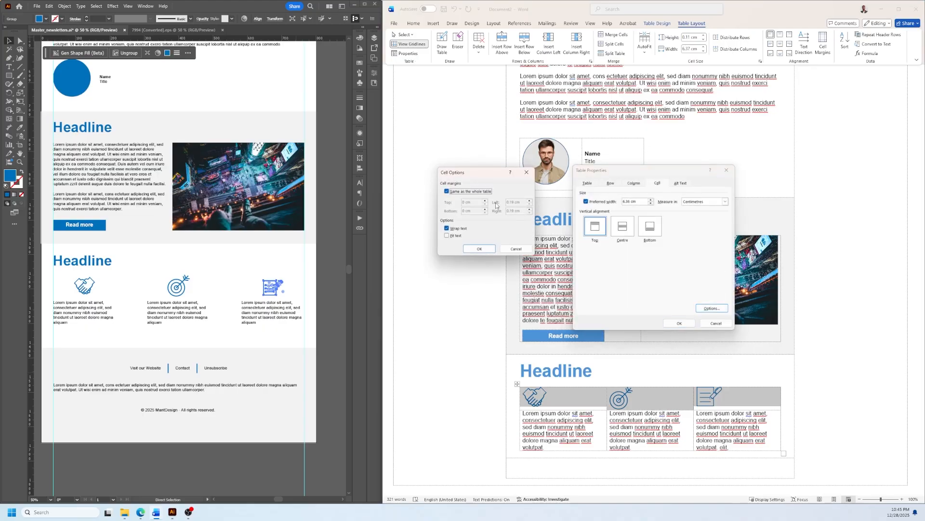
pyautogui.click(455, 191)
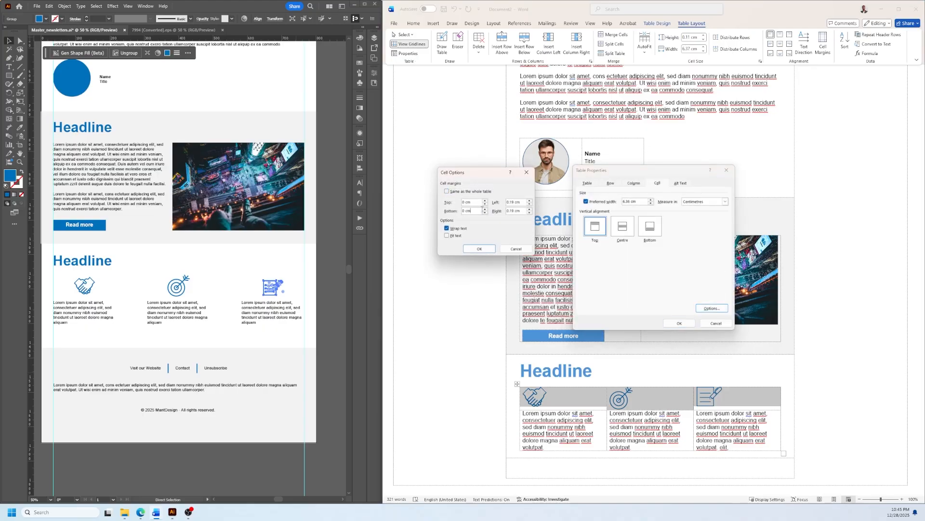
pyautogui.click(485, 209)
pyautogui.click(485, 209)
pyautogui.click(485, 209)
pyautogui.click(485, 209)
pyautogui.click(479, 249)
pyautogui.click(680, 323)
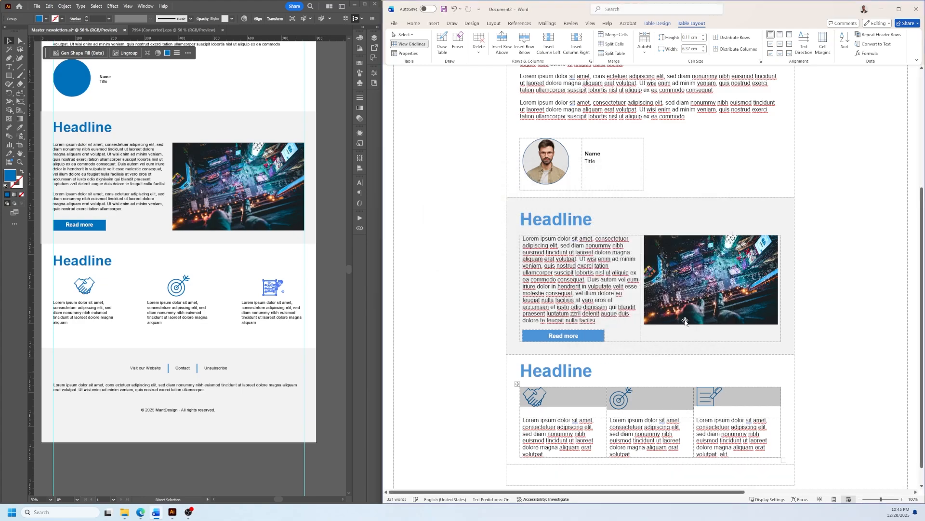
# - Hide the table gridlines and check the spacing between the icons and their text
pyautogui.click(735, 458)
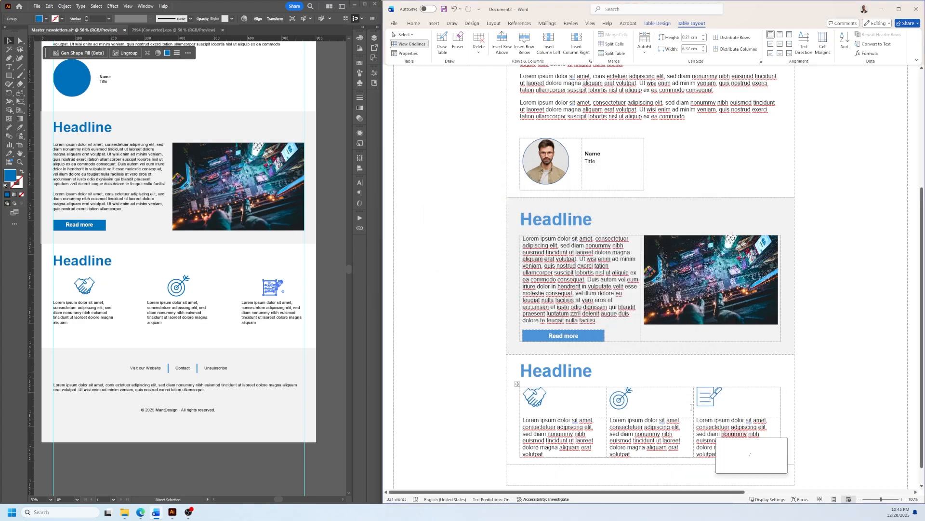
pyautogui.click(412, 44)
pyautogui.scroll(-1, 789, 376)
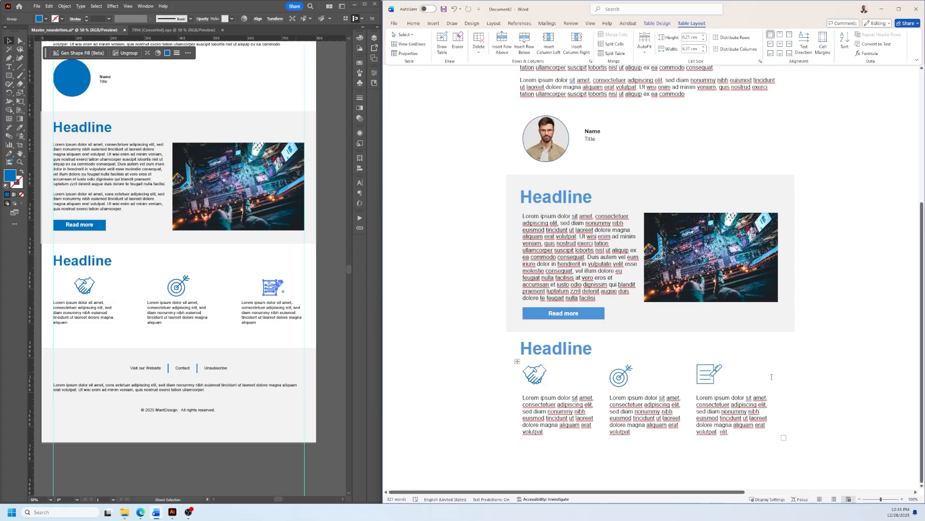
# - Centre the handshake, target and notepad icons horizontally in their cells, and show the table gridlines again
pyautogui.moveTo(756, 376); pyautogui.dragTo(563, 383)
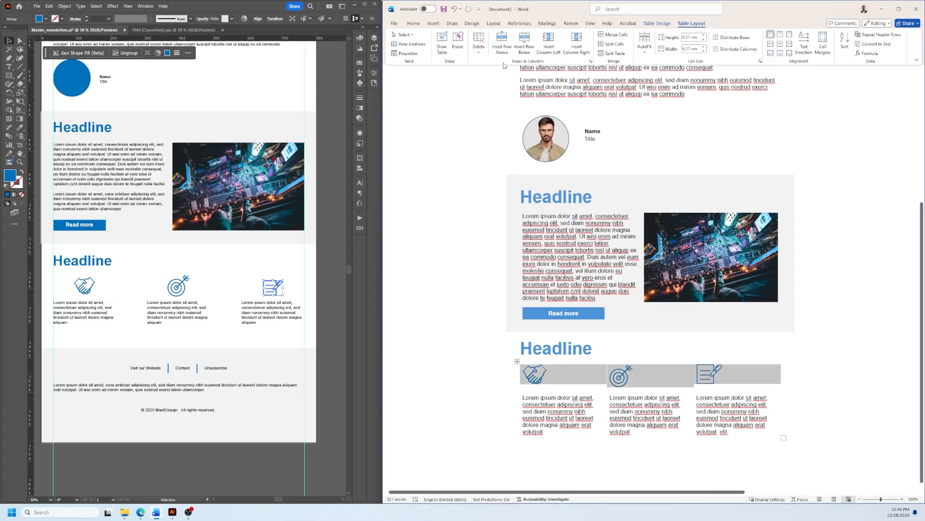
pyautogui.click(780, 44)
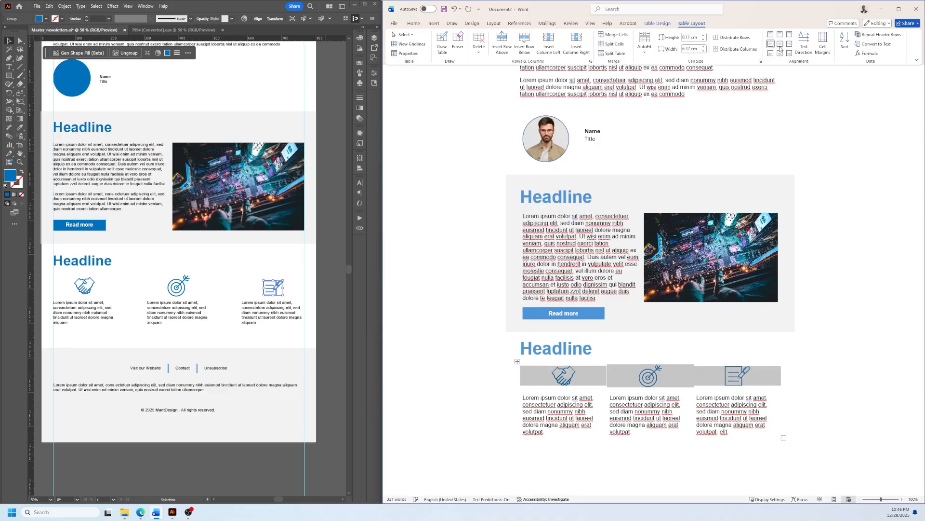
pyautogui.click(722, 389)
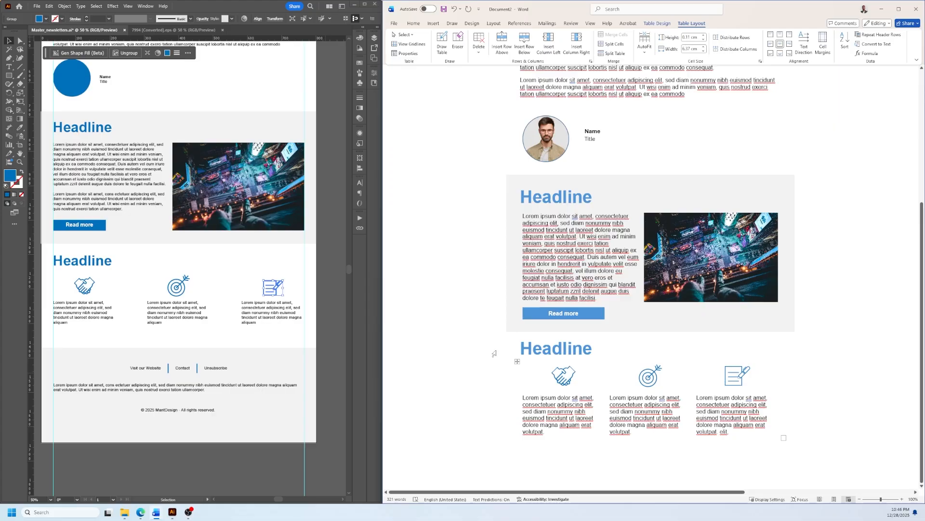
pyautogui.click(405, 44)
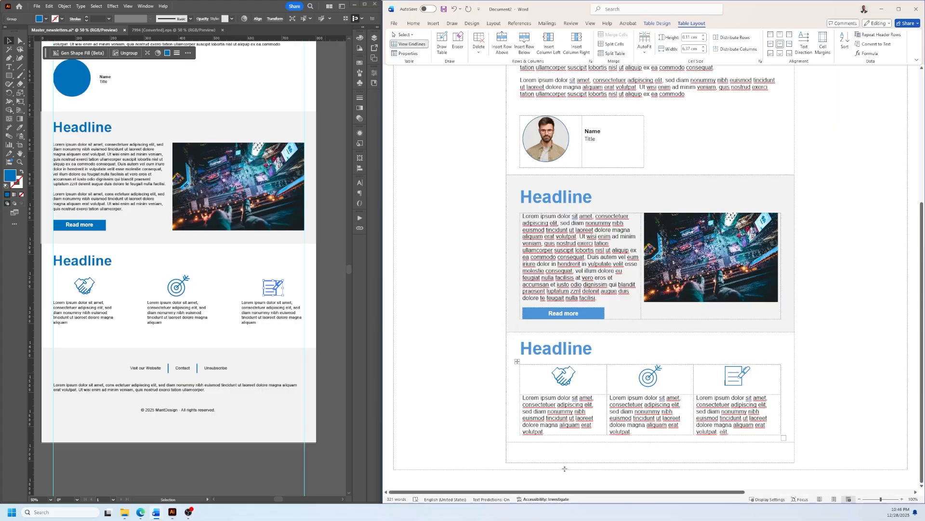
# - Shade the empty footer row below the three-icon section light grey
pyautogui.click(545, 458)
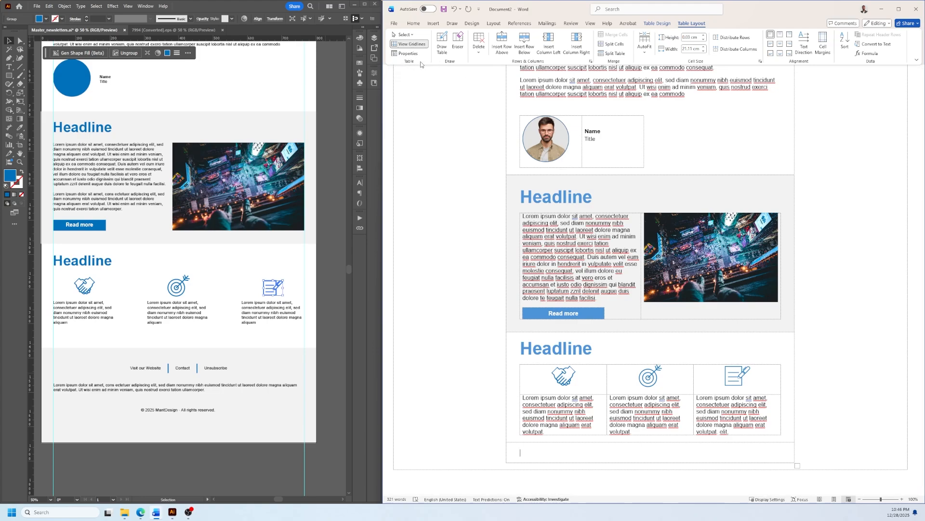
pyautogui.click(657, 24)
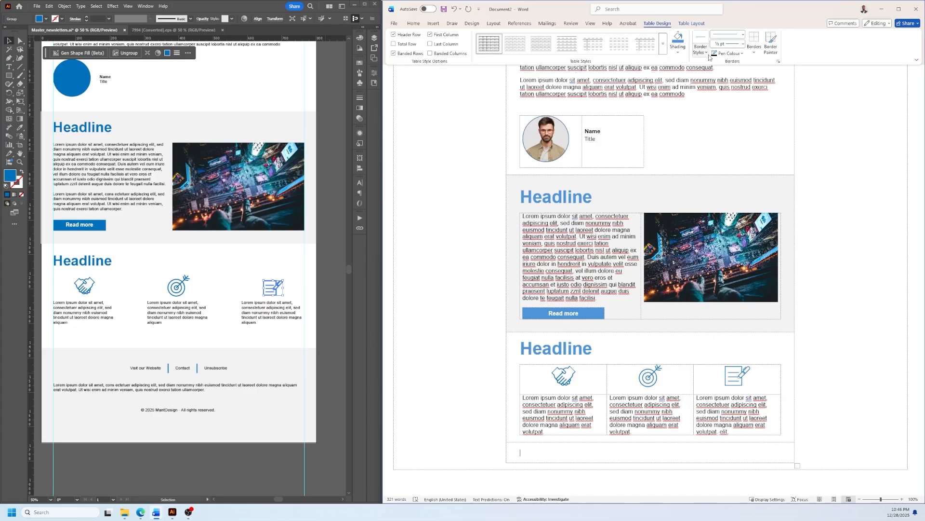
pyautogui.click(678, 52)
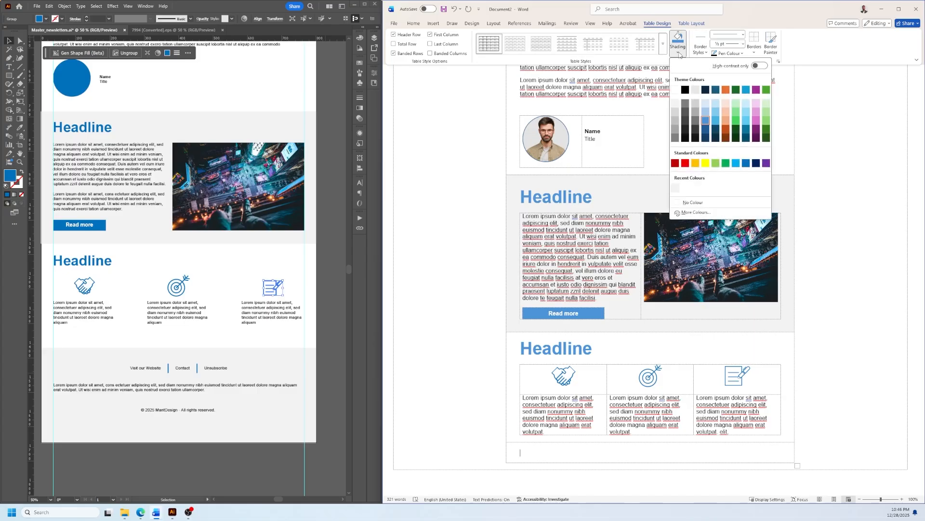
pyautogui.click(676, 105)
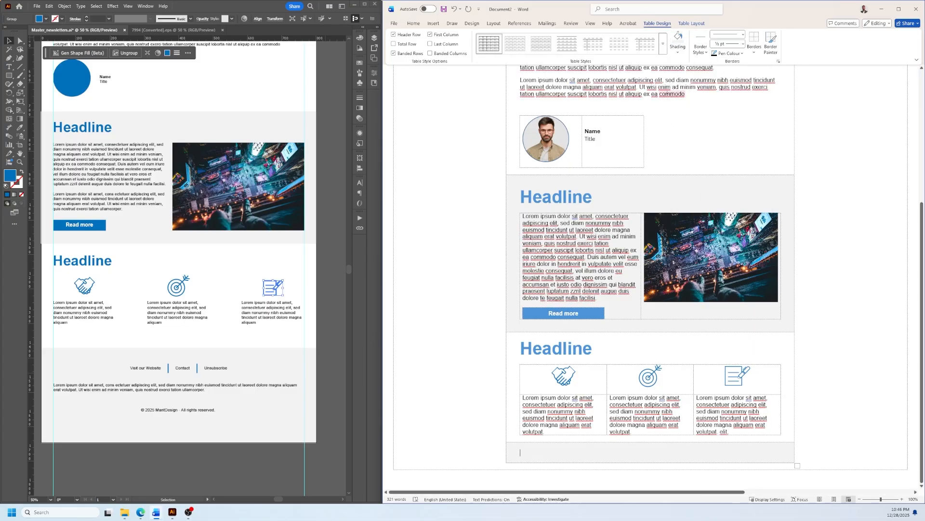
# - Increase the top and bottom cell margins of the grey footer cell
pyautogui.click(691, 23)
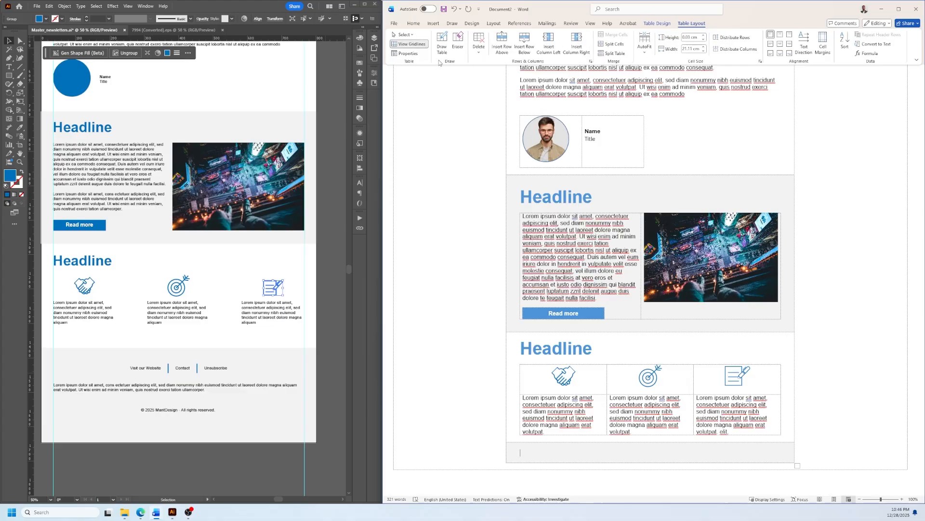
pyautogui.click(411, 54)
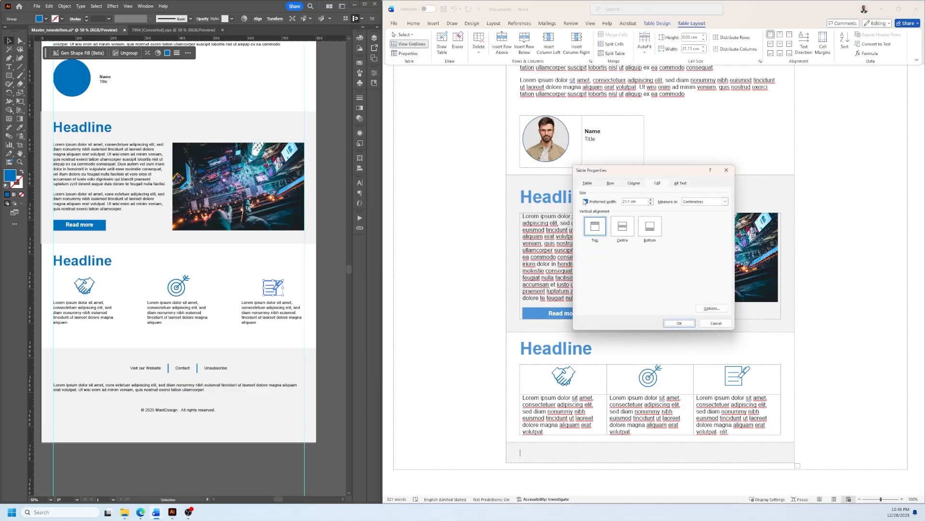
pyautogui.click(712, 308)
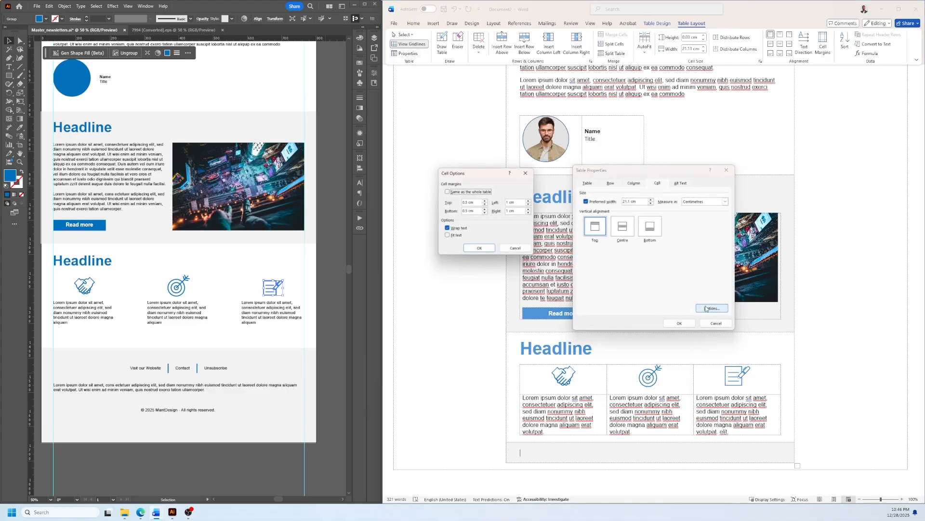
pyautogui.click(485, 201)
pyautogui.click(486, 201)
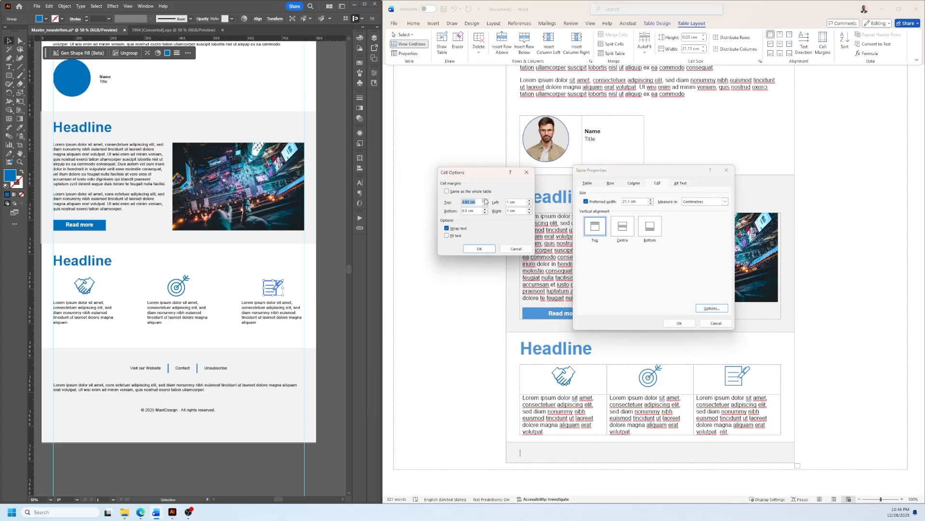
pyautogui.click(485, 201)
pyautogui.click(485, 209)
pyautogui.click(485, 209)
pyautogui.click(480, 249)
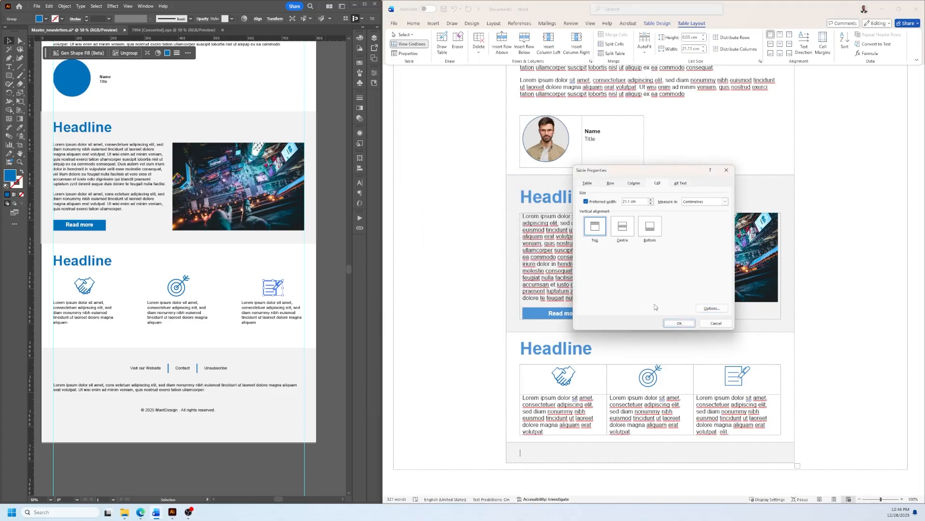
pyautogui.click(673, 324)
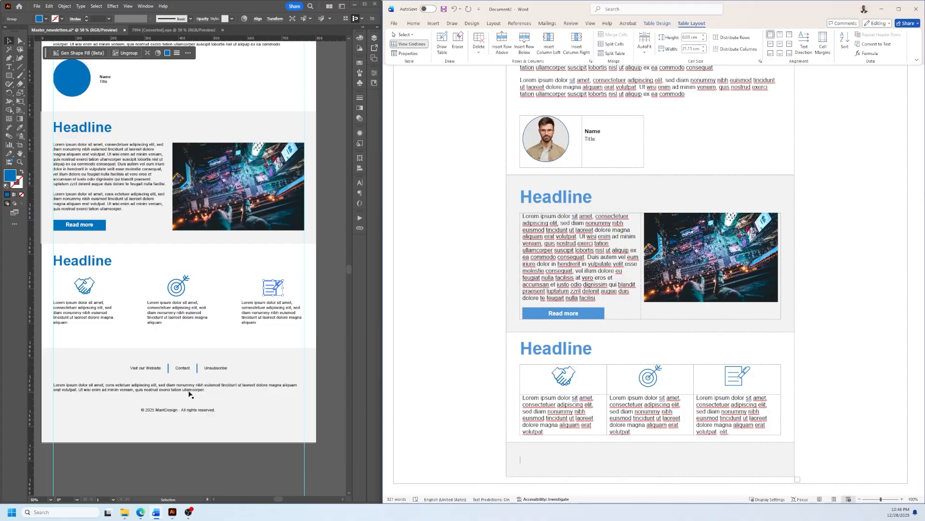
# - Check the Illustrator footer elements, insert a one-row, three-column table in Word's grey footer cell, and narrow it to about 8 cm
pyautogui.click(209, 391)
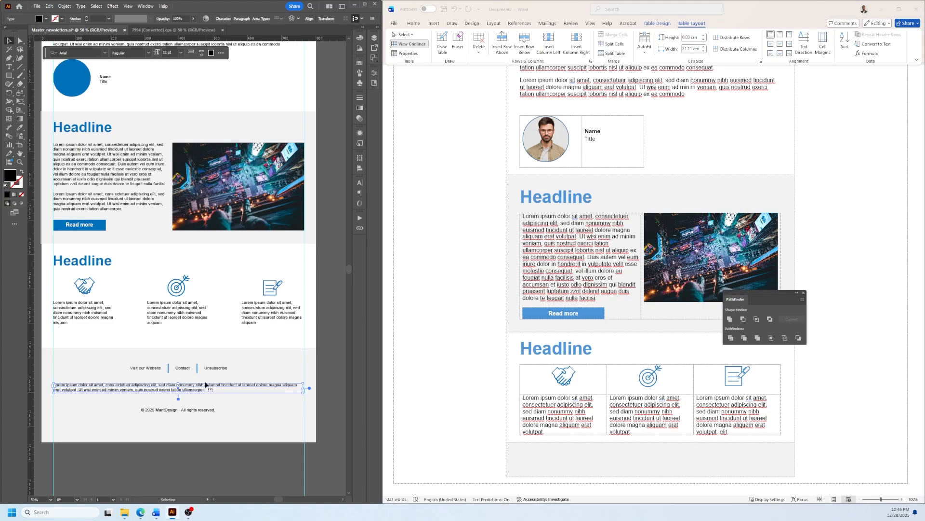
pyautogui.click(206, 371)
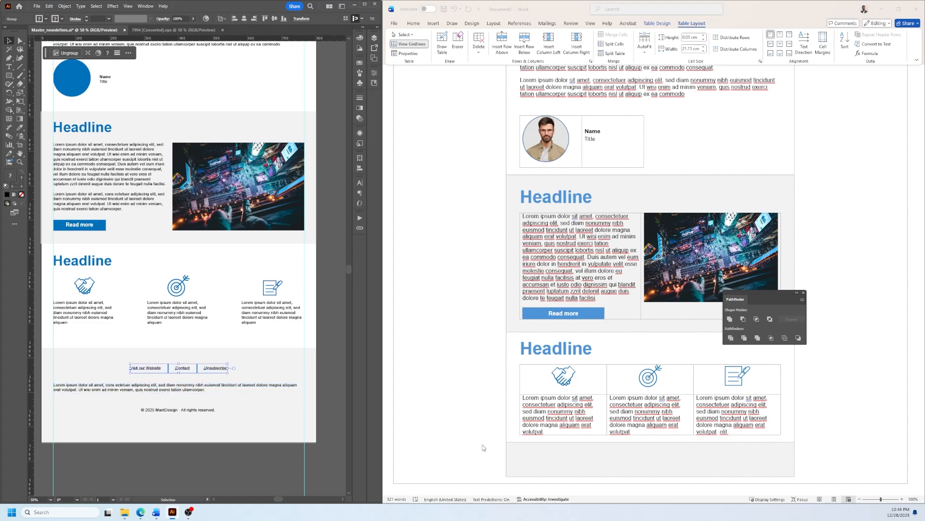
pyautogui.click(581, 458)
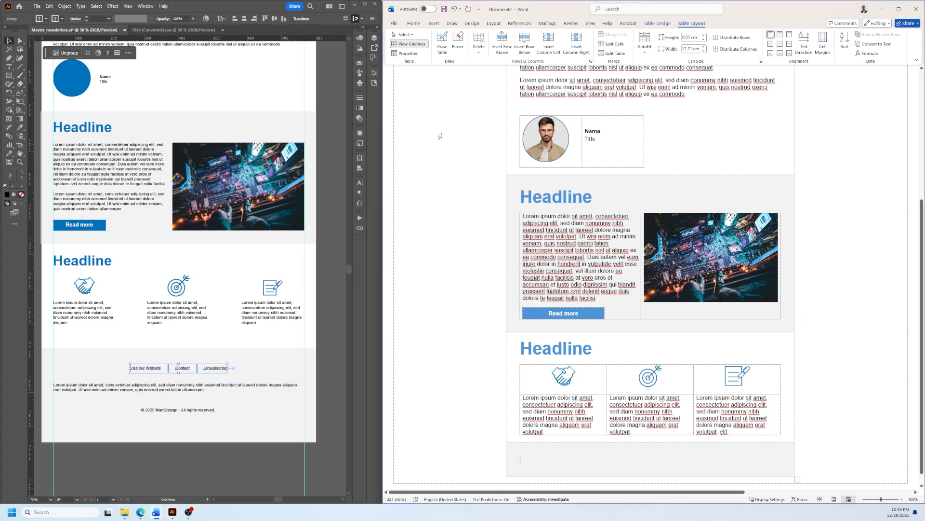
pyautogui.click(434, 23)
pyautogui.click(441, 43)
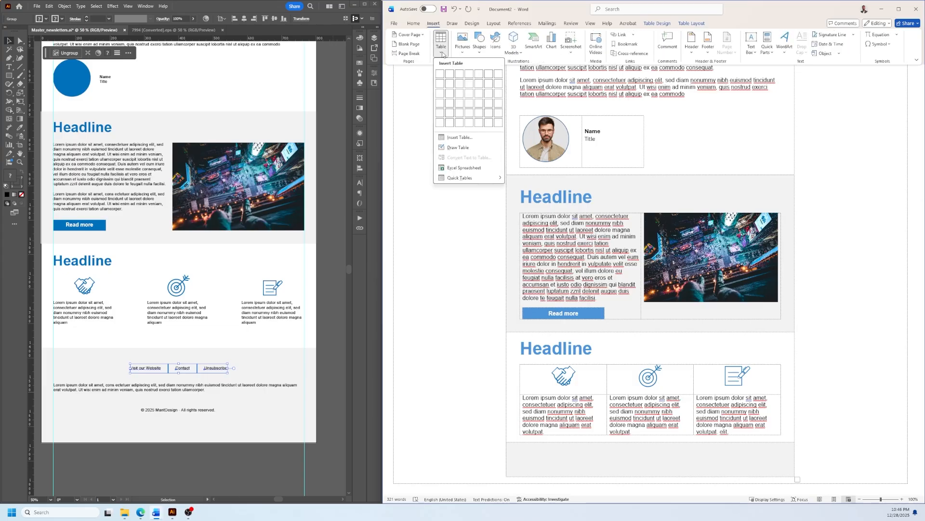
pyautogui.click(459, 73)
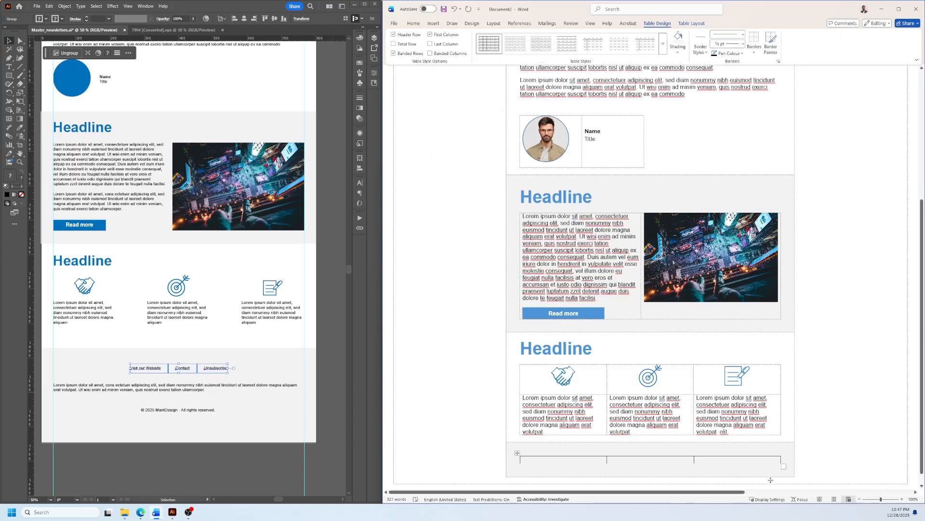
pyautogui.moveTo(784, 467); pyautogui.dragTo(629, 470)
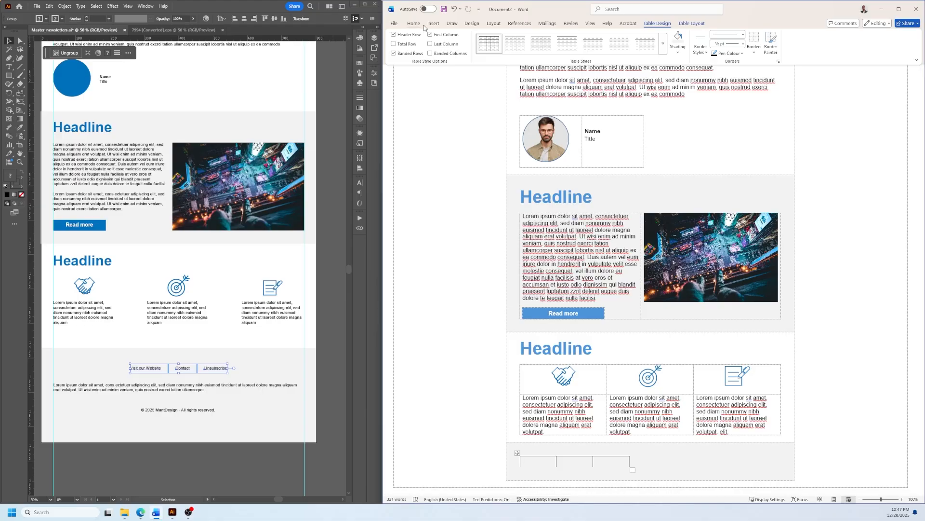
# - Set the footer link table's alignment to Centre
pyautogui.click(694, 23)
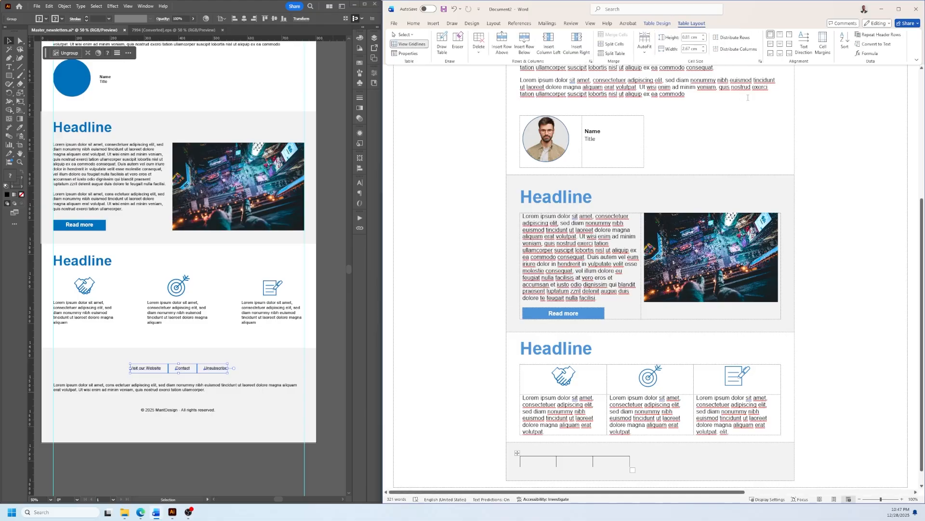
pyautogui.click(400, 53)
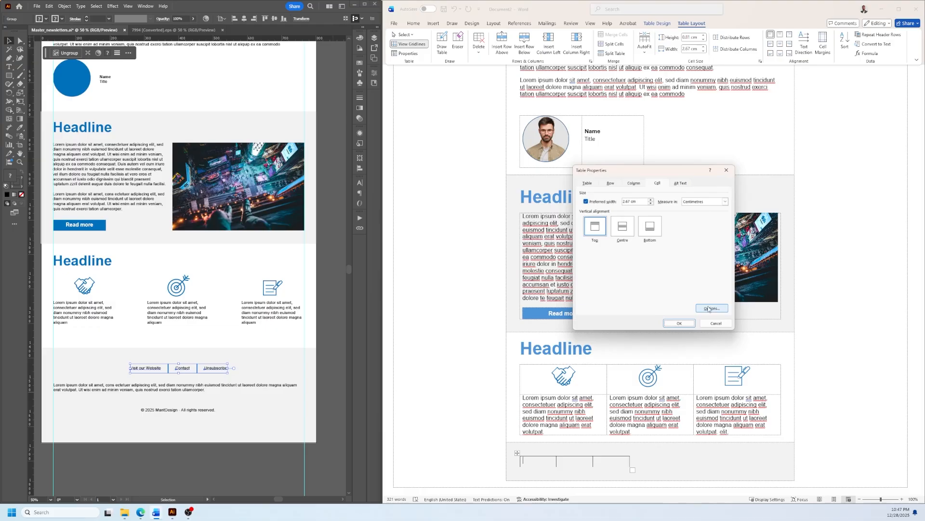
pyautogui.click(586, 183)
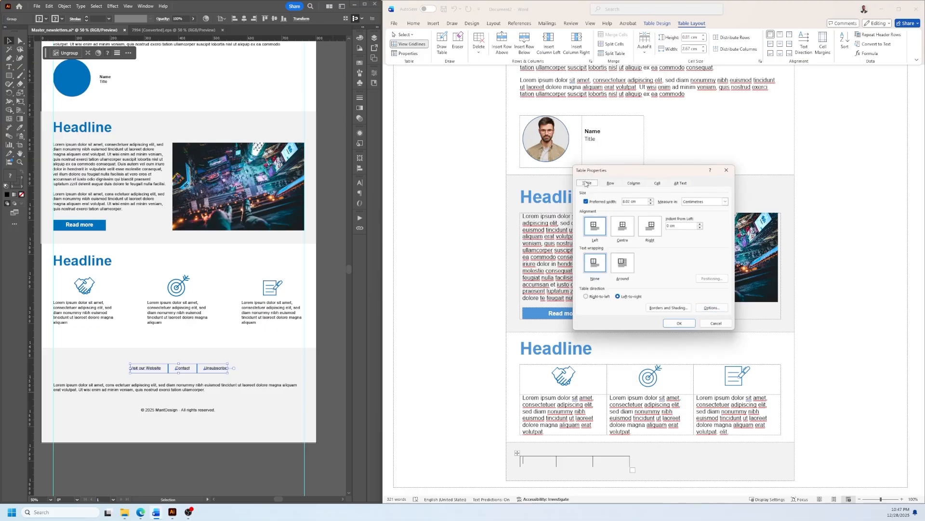
pyautogui.click(621, 228)
pyautogui.click(674, 323)
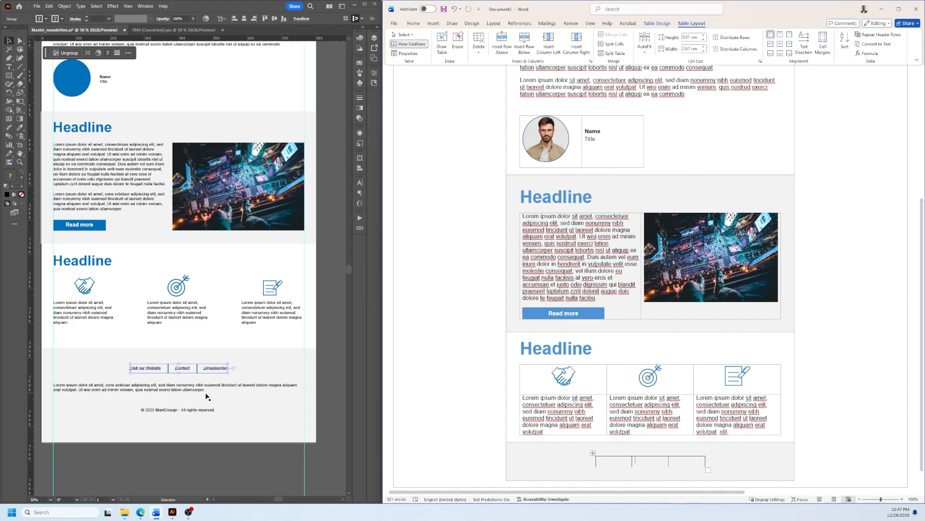
# - Copy "Visit our Website" from the Illustrator footer and paste it as text only into the first cell of Word's footer table
pyautogui.doubleClick(159, 370)
pyautogui.doubleClick(160, 369)
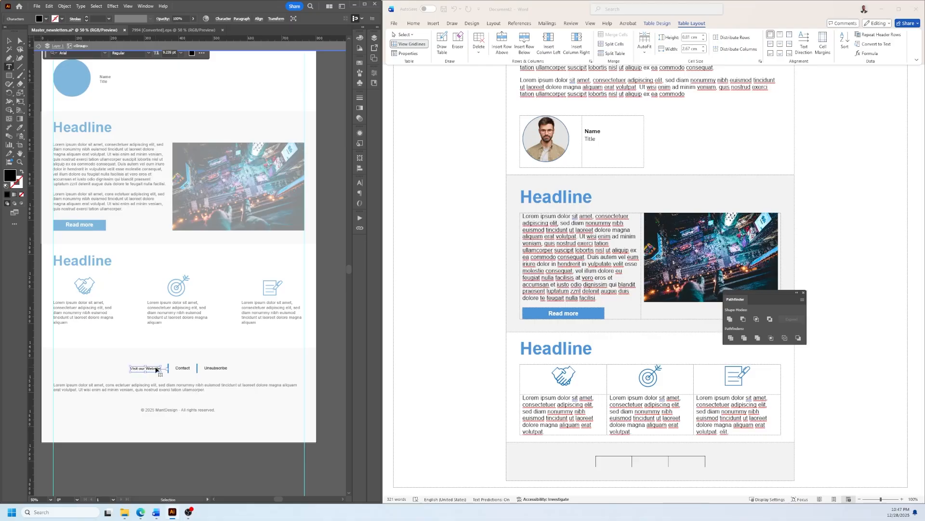
pyautogui.hotkey('ctrl', 'a')
pyautogui.hotkey('ctrl', 'c')
pyautogui.click(609, 466)
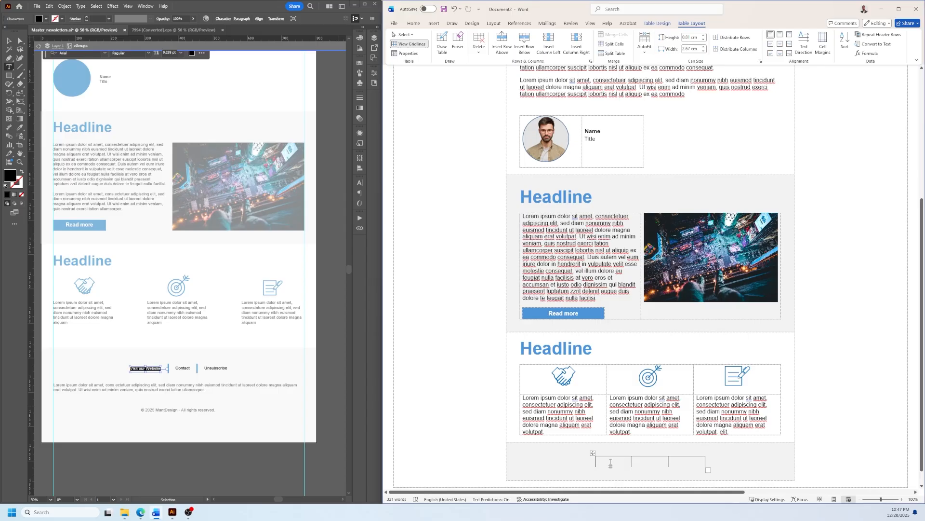
pyautogui.hotkey('ctrl', 'z')
pyautogui.rightClick(611, 462)
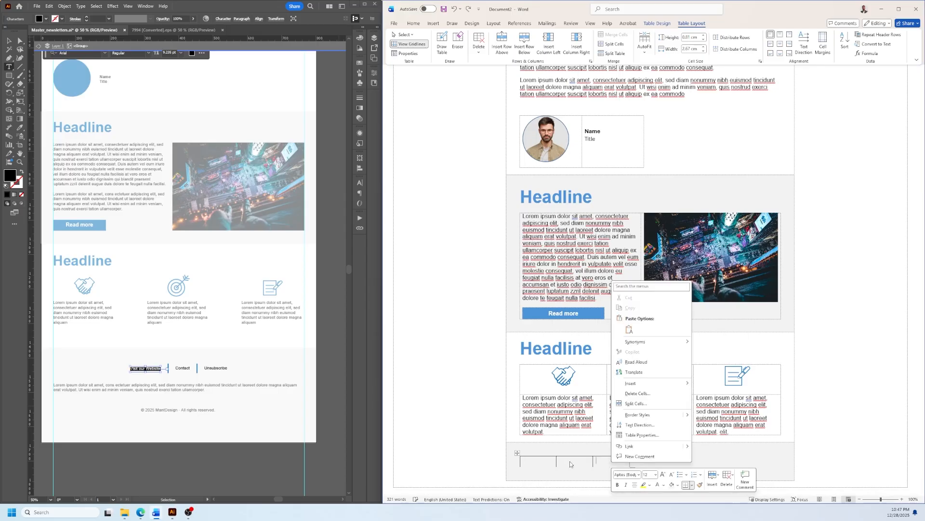
pyautogui.click(540, 465)
pyautogui.rightClick(540, 464)
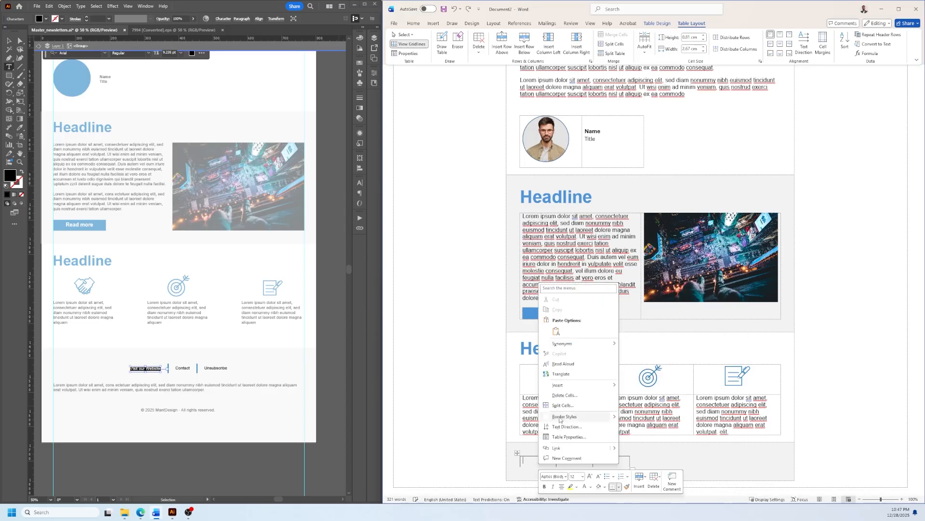
pyautogui.click(557, 335)
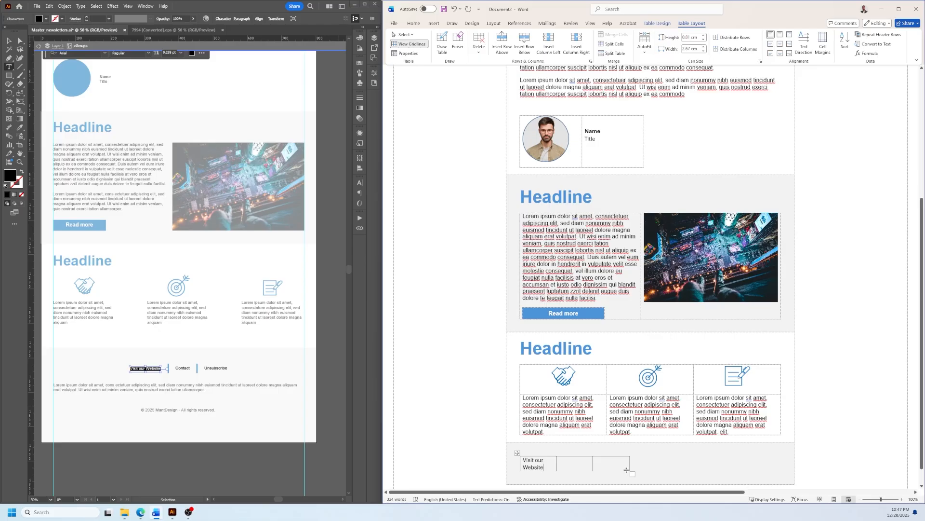
# - Enter "Contact" in the second cell and "Unsubscribe" in the third cell of the footer table
pyautogui.click(582, 467)
pyautogui.write('Contact')
pyautogui.click(609, 470)
pyautogui.write('Ur')
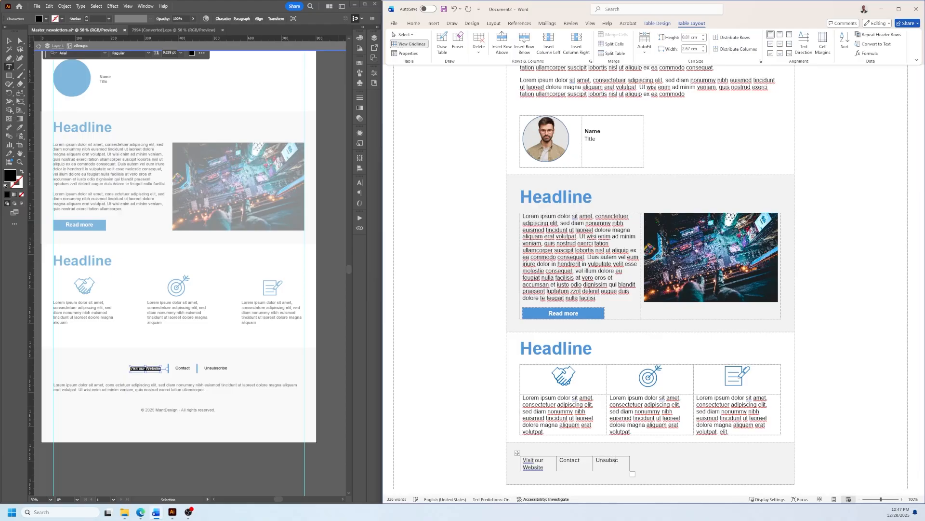
pyautogui.write('subscribe')
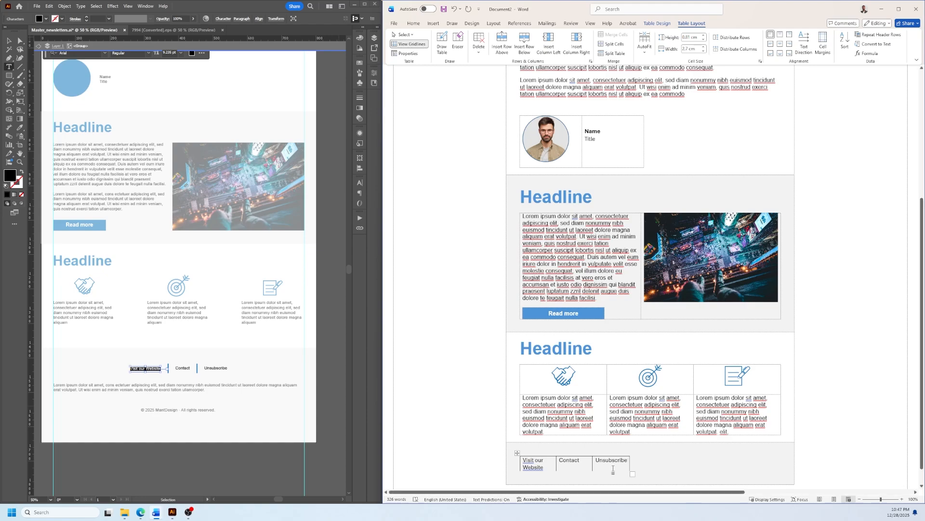
# - Set the footer link table's alignment to Centre in its table properties
pyautogui.click(518, 453)
pyautogui.click(408, 54)
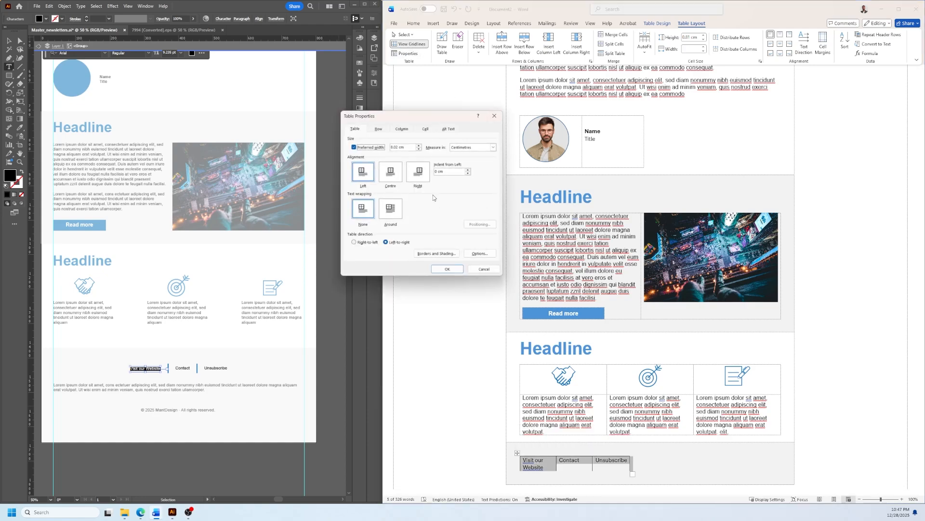
pyautogui.click(389, 172)
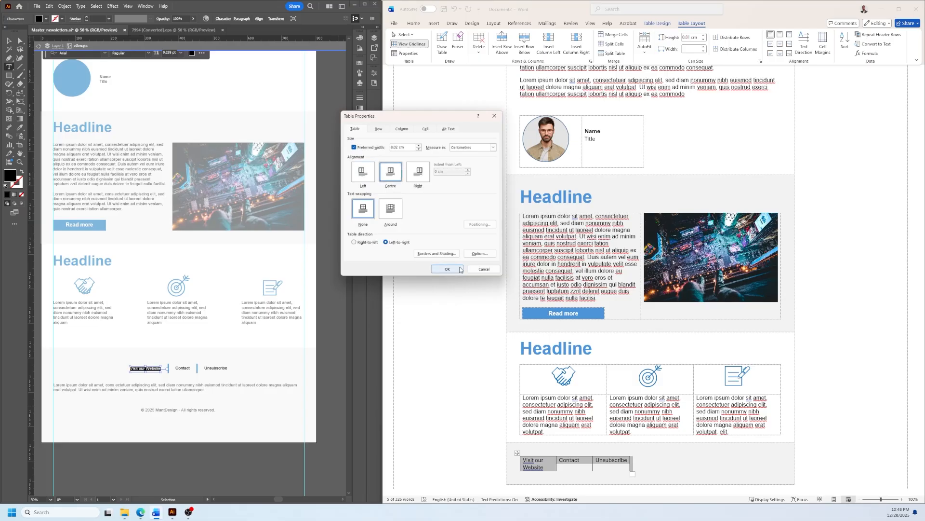
pyautogui.click(448, 269)
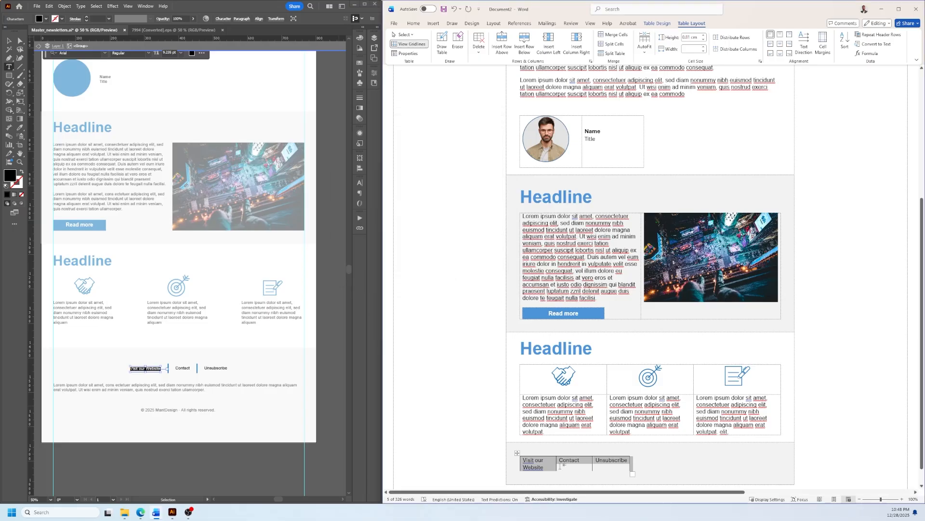
pyautogui.rightClick(518, 453)
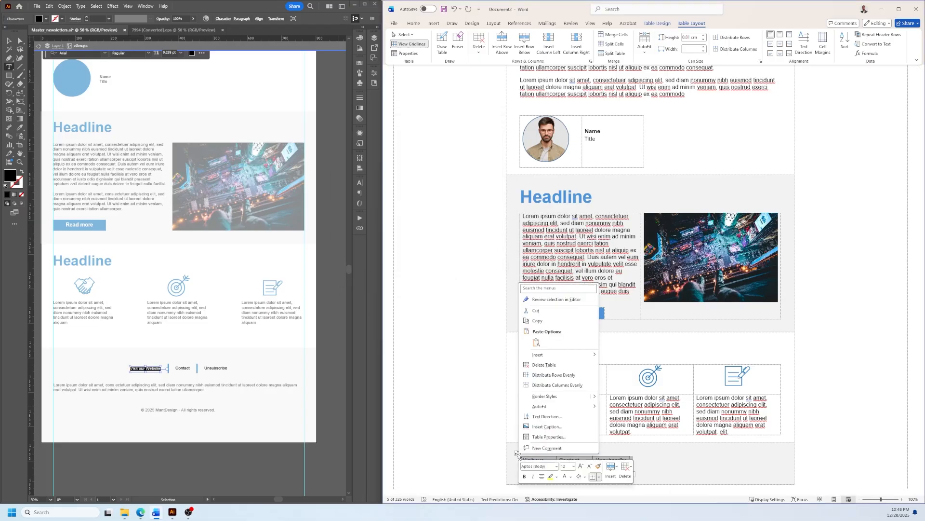
pyautogui.press('Escape')
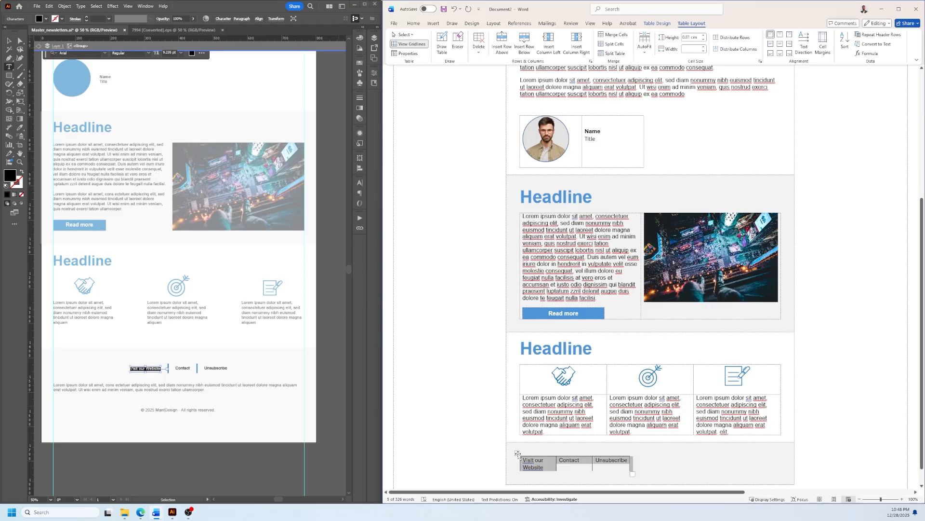
pyautogui.rightClick(517, 454)
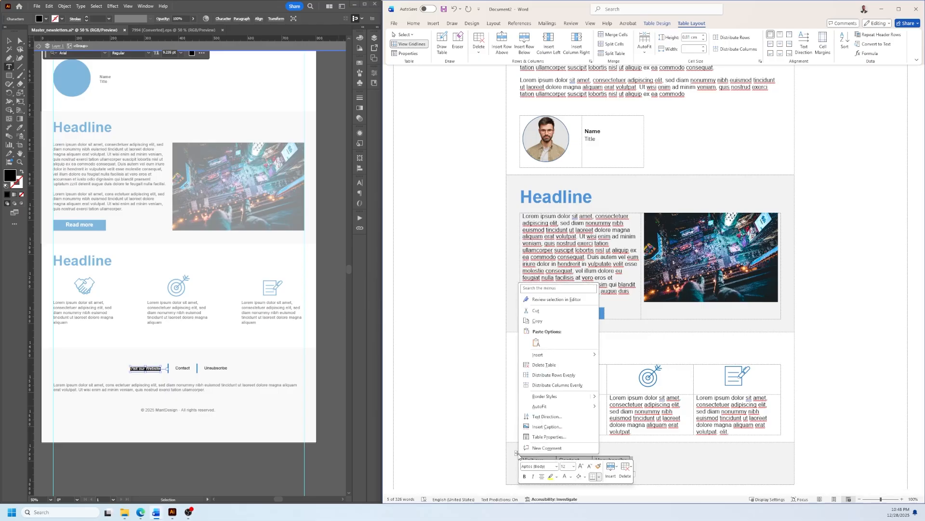
pyautogui.click(551, 437)
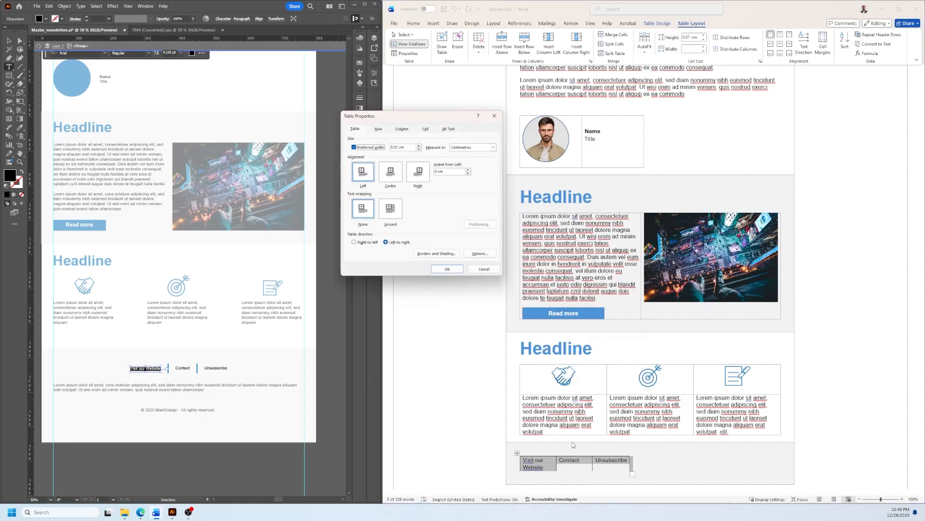
pyautogui.click(390, 171)
pyautogui.click(447, 269)
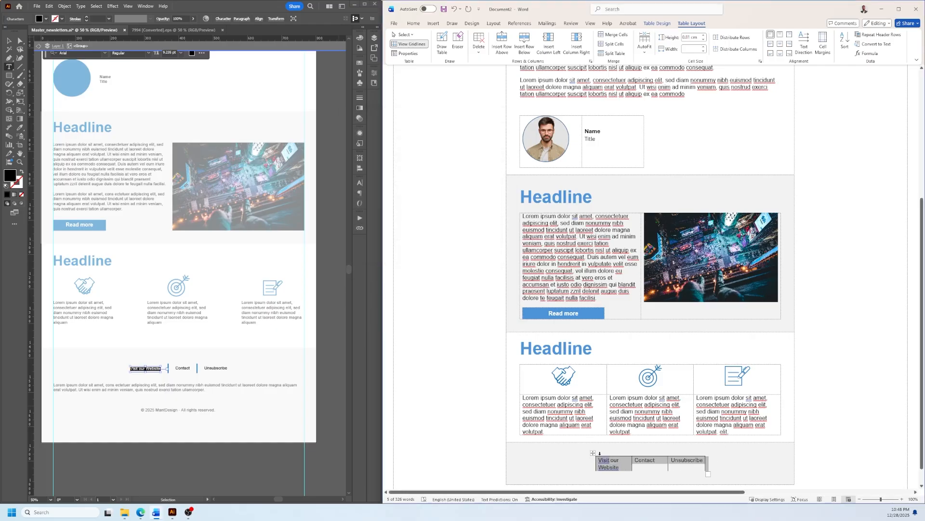
# - Widen the footer link table to about 13 cm and centre the text in all its cells horizontally and vertically
pyautogui.moveTo(708, 474); pyautogui.dragTo(736, 467)
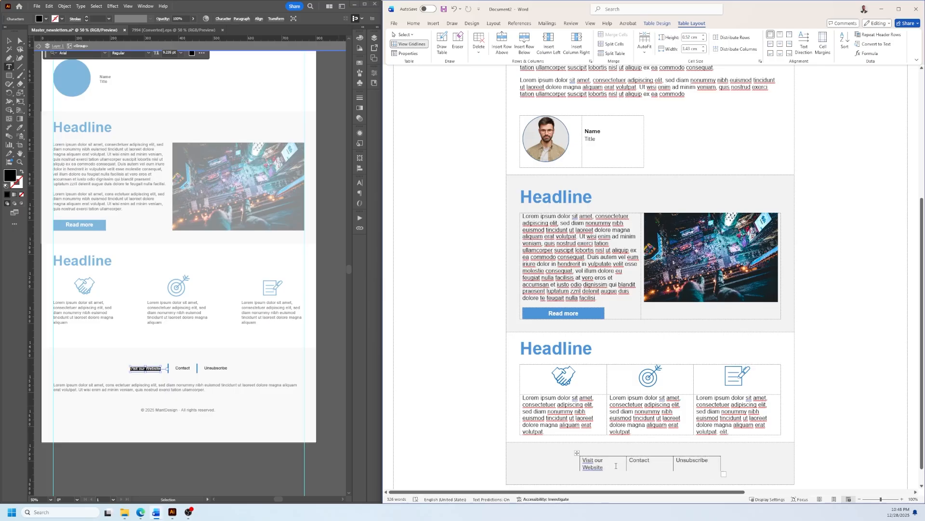
pyautogui.moveTo(723, 472); pyautogui.dragTo(752, 466)
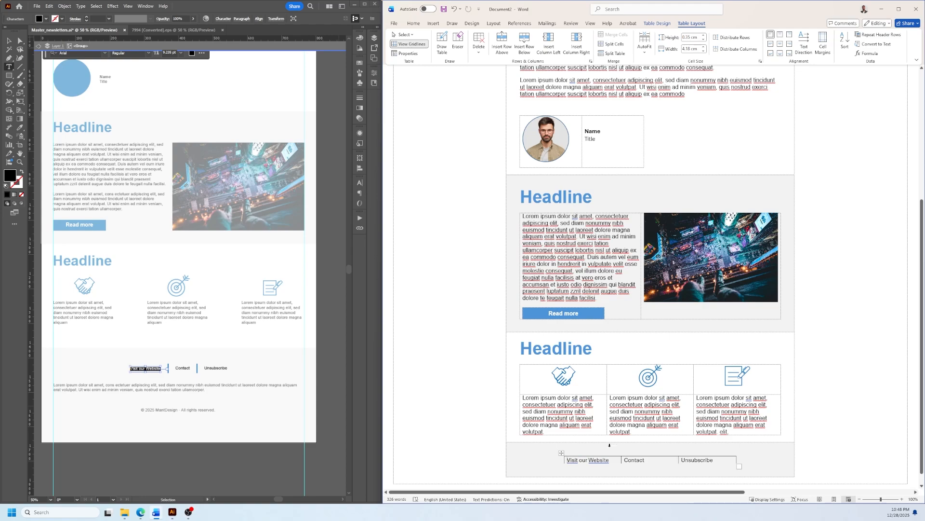
pyautogui.click(562, 455)
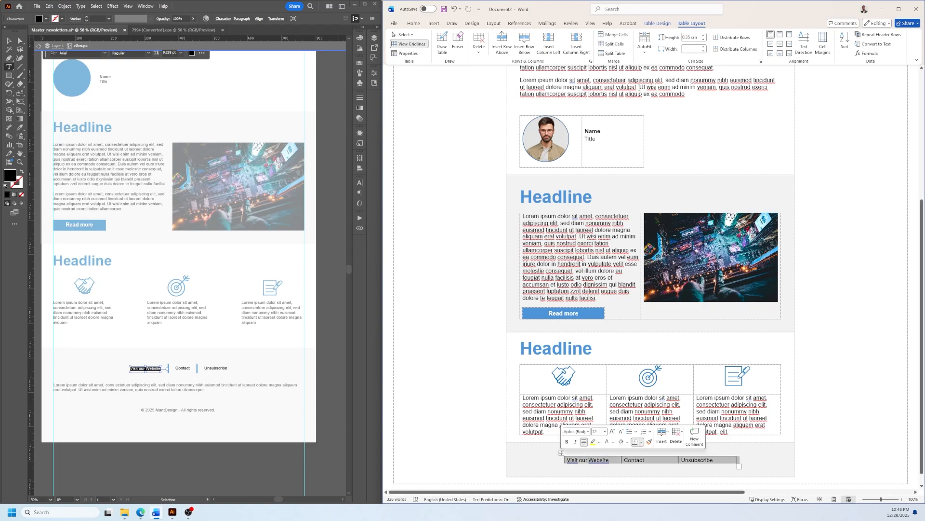
pyautogui.click(780, 44)
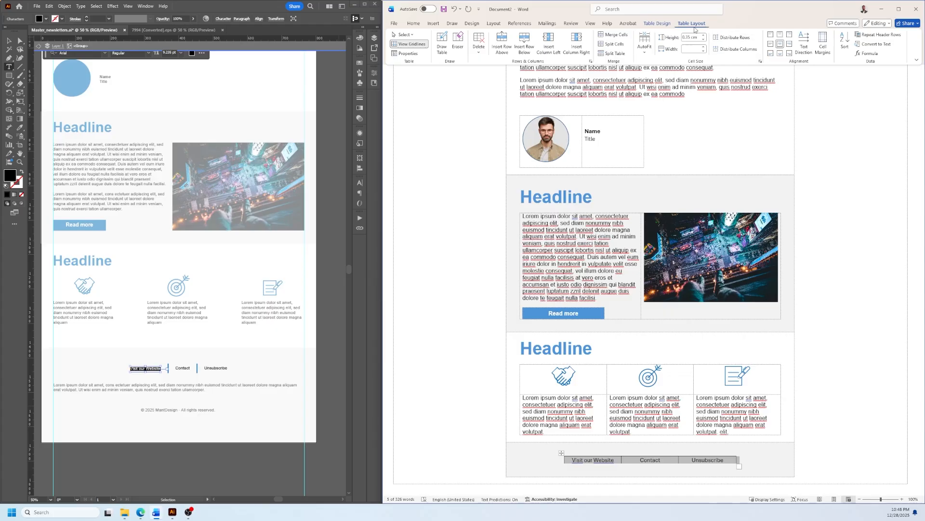
# - Remove all borders from the footer link table
pyautogui.click(657, 23)
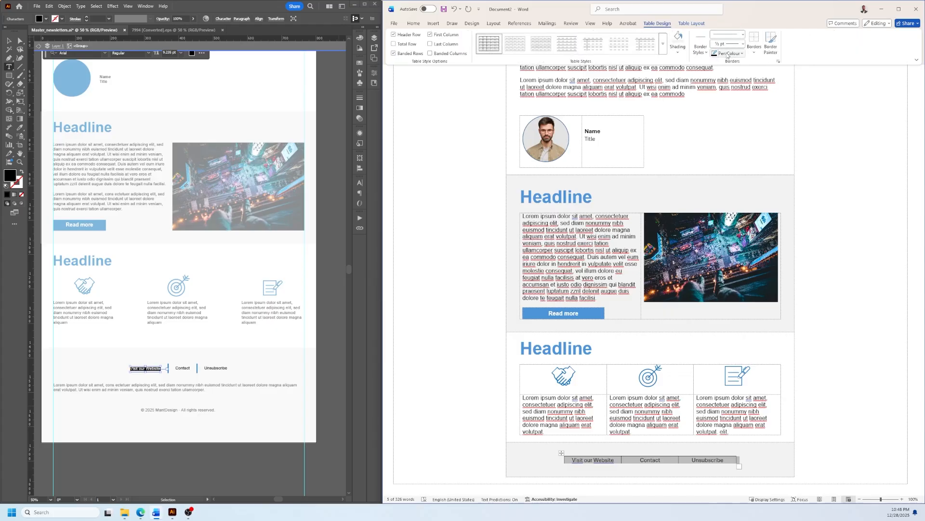
pyautogui.click(754, 48)
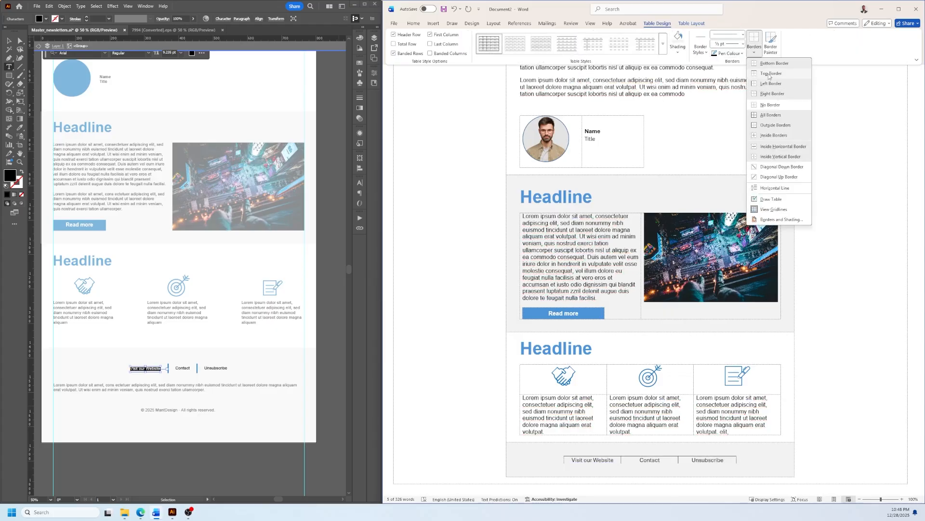
pyautogui.click(771, 104)
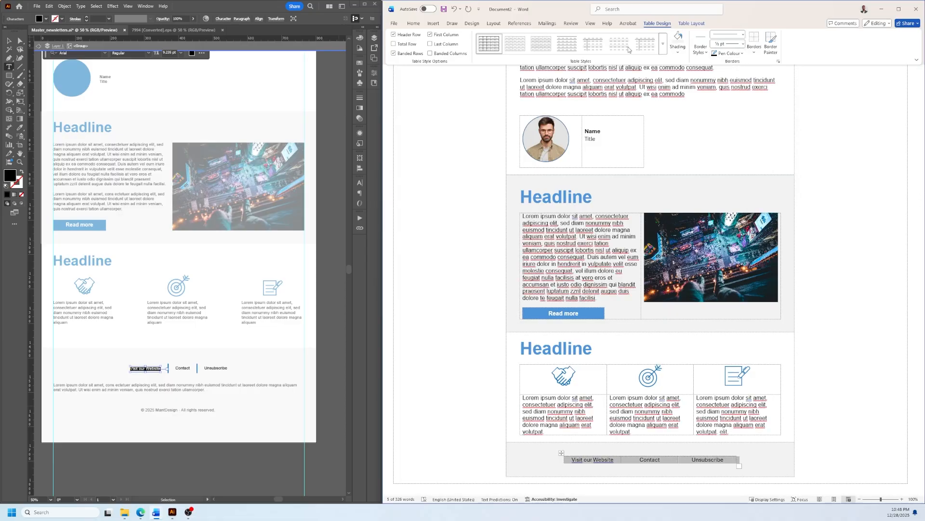
# - Give the footer link table's cells their own margins instead of the whole table's, with top and bottom at 0.4 cm
pyautogui.click(698, 23)
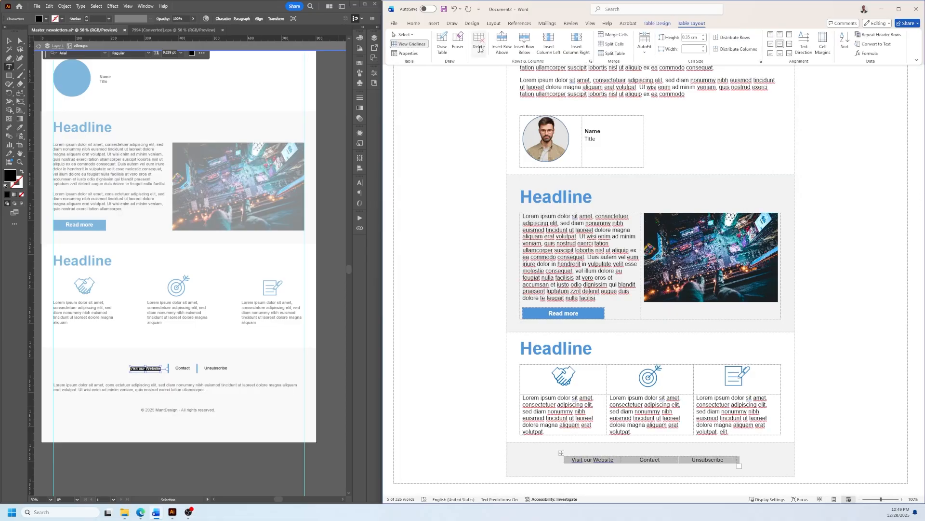
pyautogui.click(405, 53)
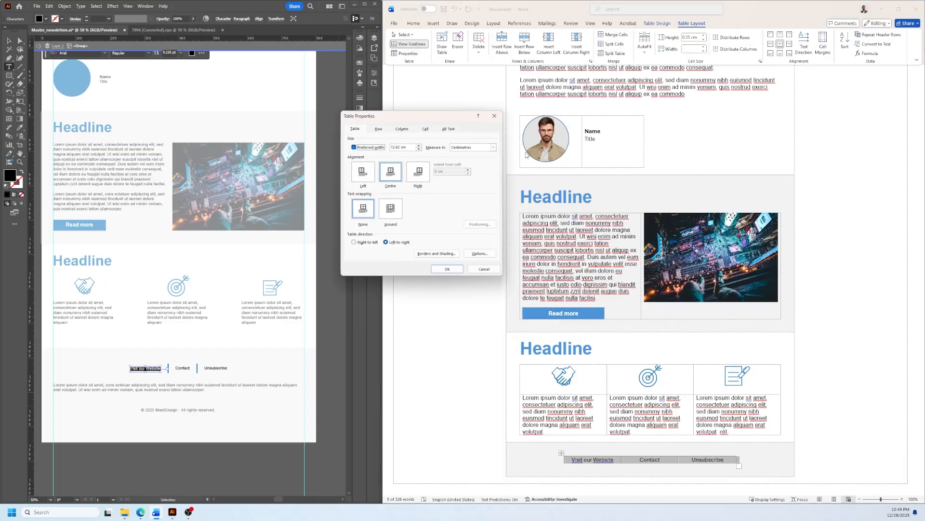
pyautogui.click(426, 129)
pyautogui.click(475, 253)
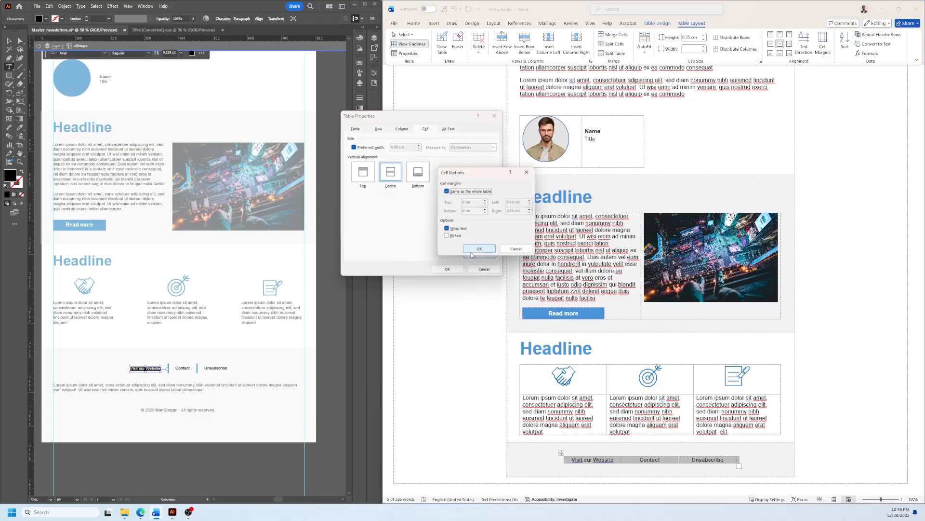
pyautogui.click(447, 192)
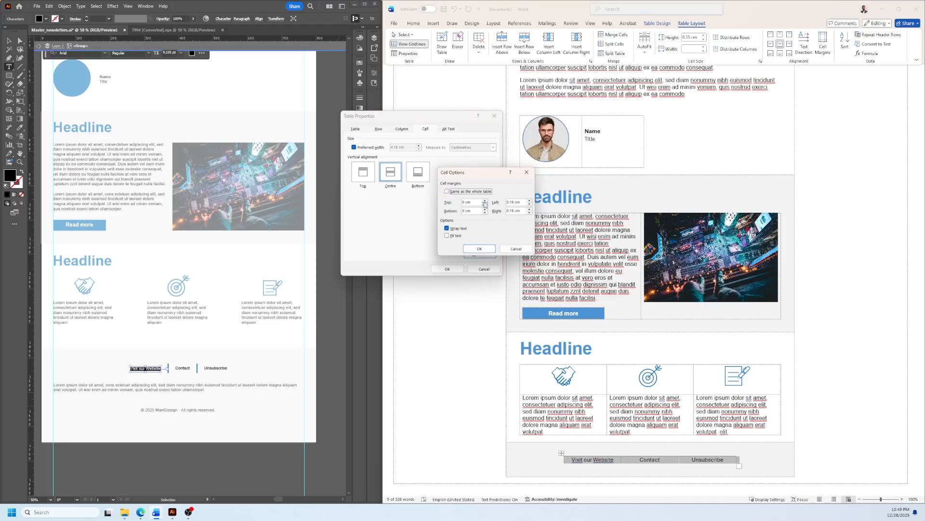
pyautogui.click(485, 200)
pyautogui.click(485, 200)
pyautogui.click(485, 209)
pyautogui.click(485, 209)
pyautogui.click(482, 248)
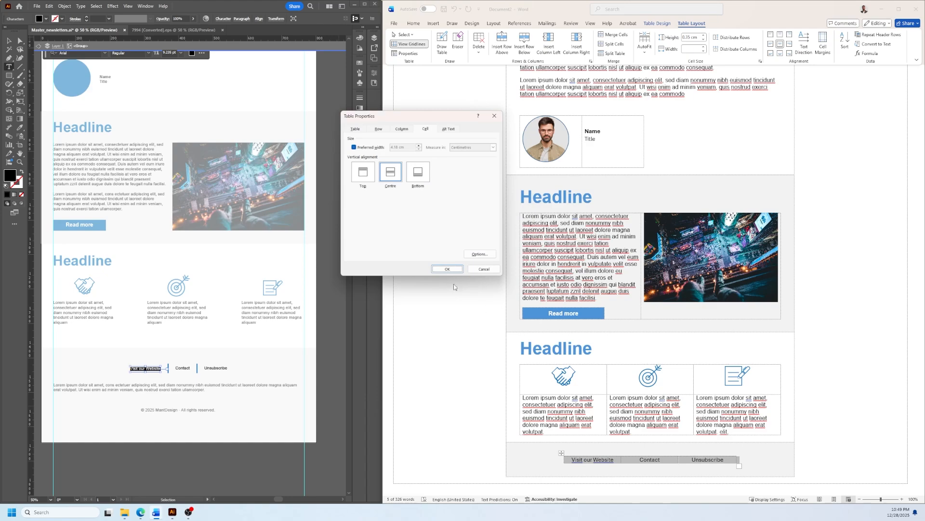
pyautogui.click(447, 268)
pyautogui.scroll(-1, 699, 419)
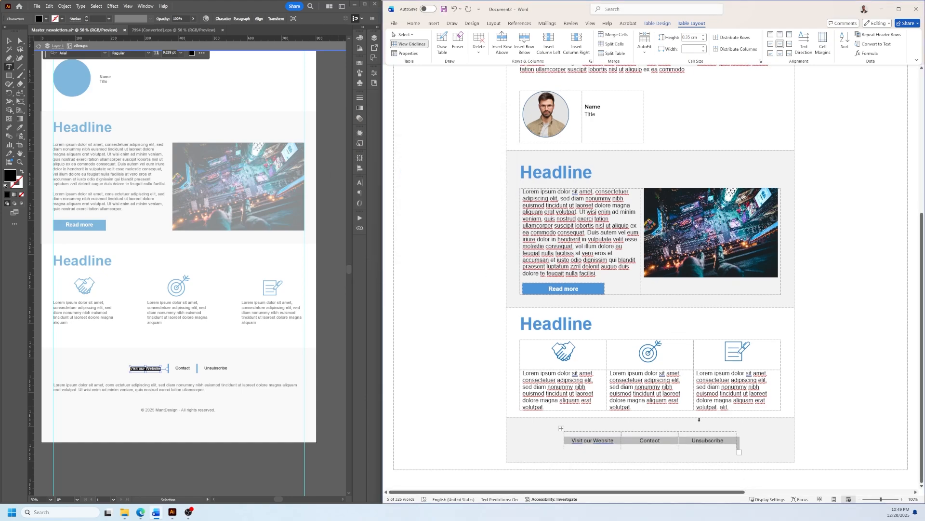
# - Apply blue 2¼ pt inside vertical borders between the cells of the footer link table
pyautogui.click(656, 23)
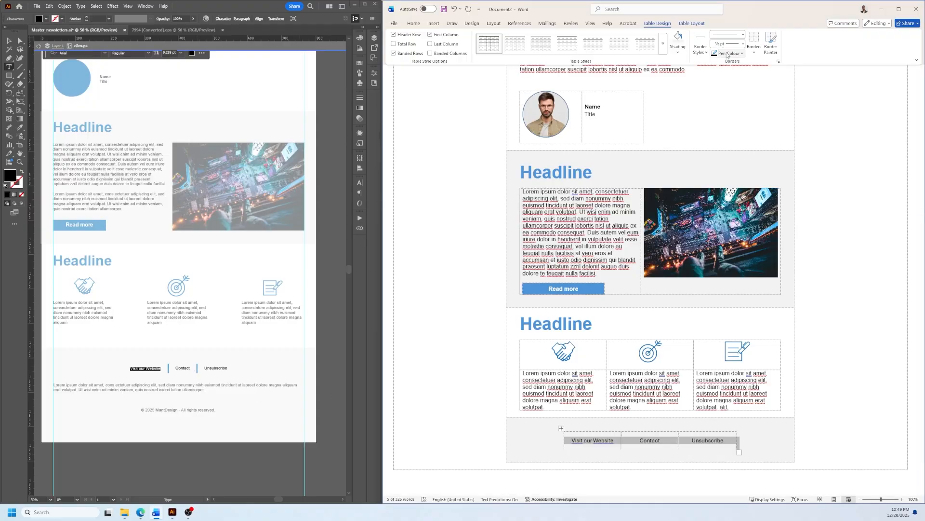
pyautogui.click(743, 44)
pyautogui.click(732, 100)
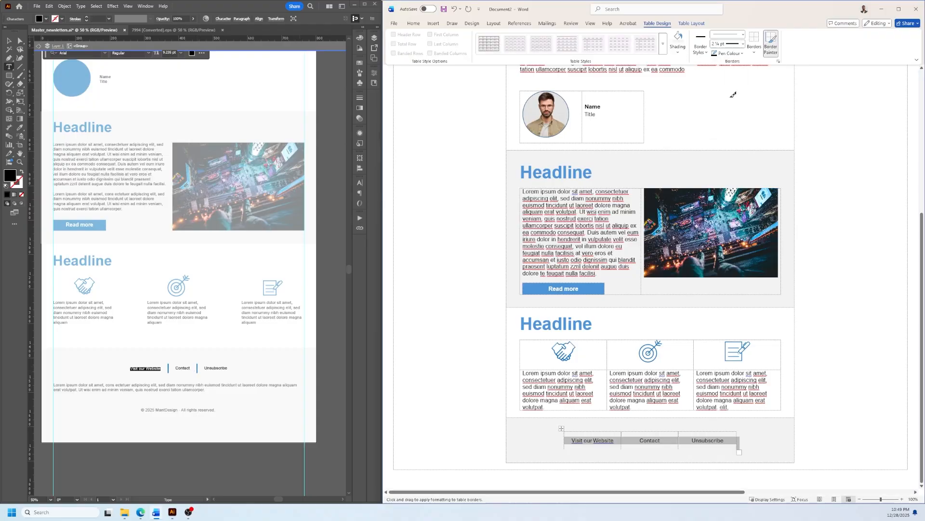
pyautogui.click(743, 53)
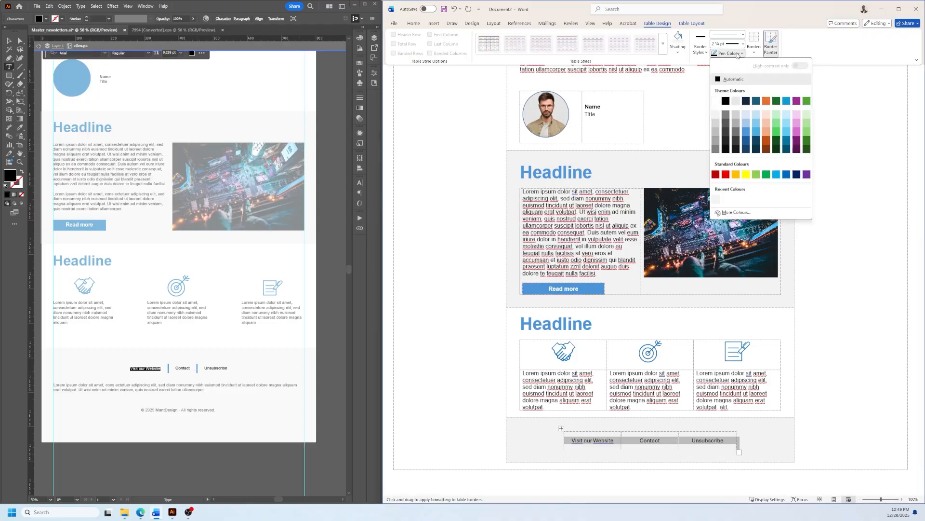
pyautogui.click(747, 130)
pyautogui.click(756, 57)
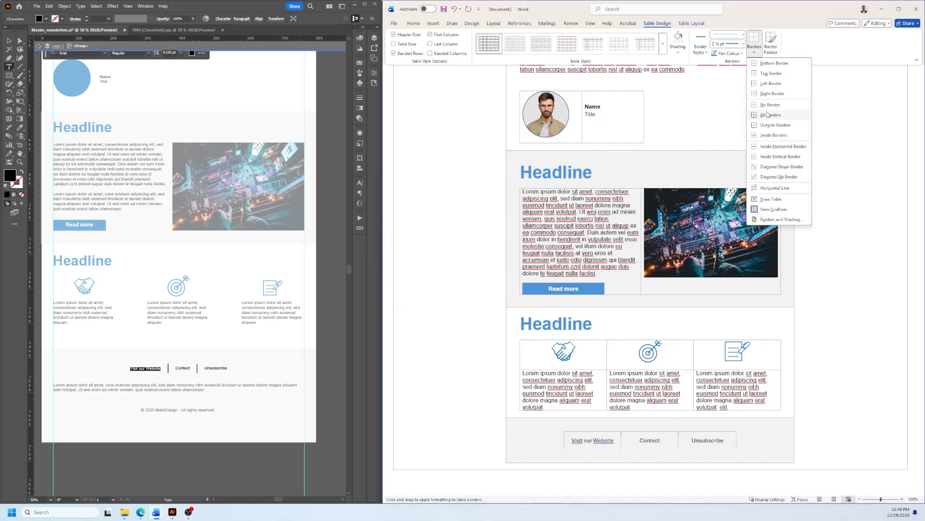
pyautogui.click(762, 161)
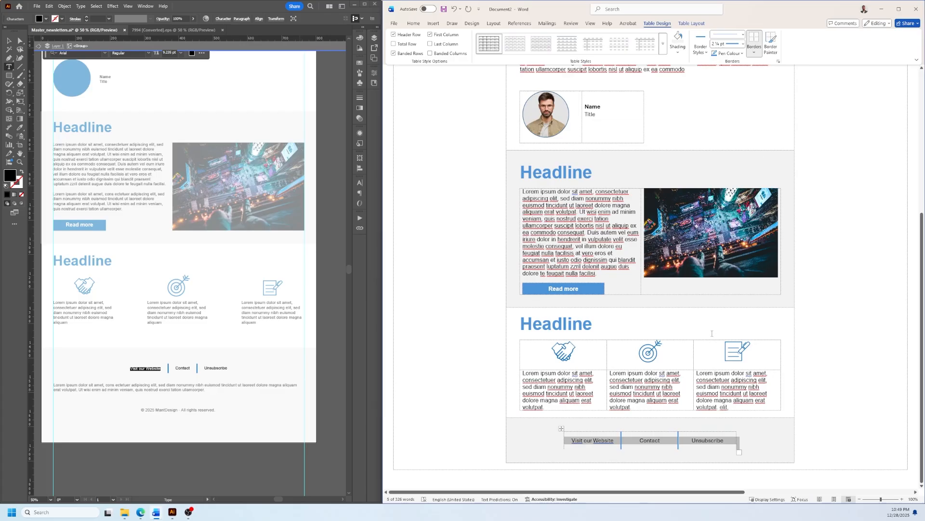
# - Slightly reduce the top and bottom cell margins of the footer link table
pyautogui.click(694, 24)
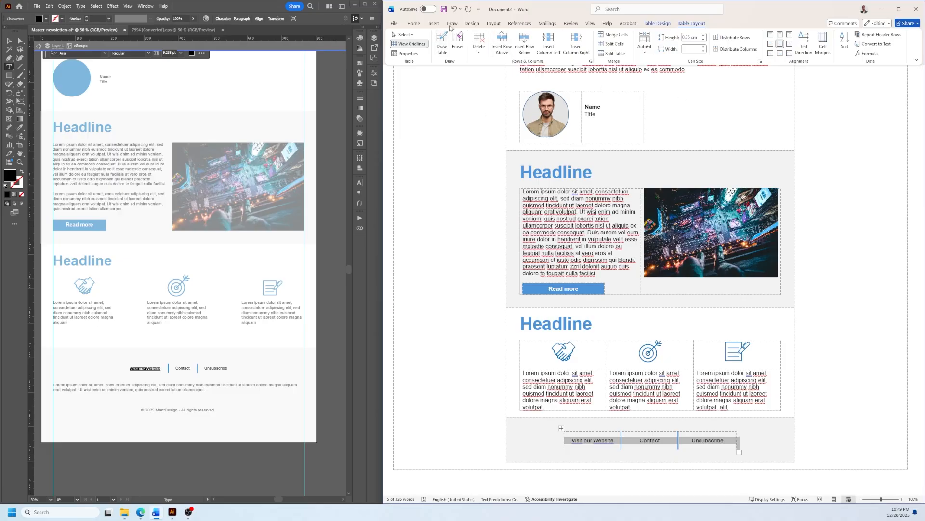
pyautogui.click(658, 24)
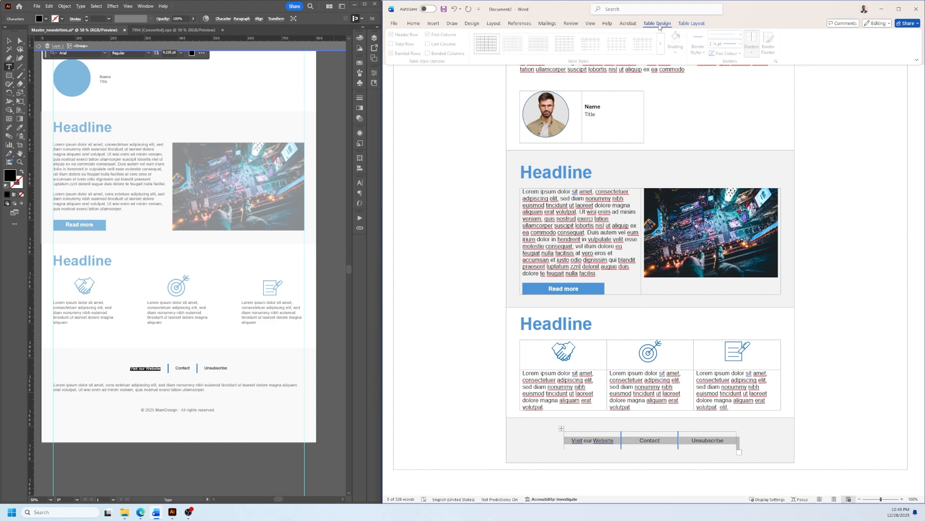
pyautogui.click(690, 24)
pyautogui.click(402, 53)
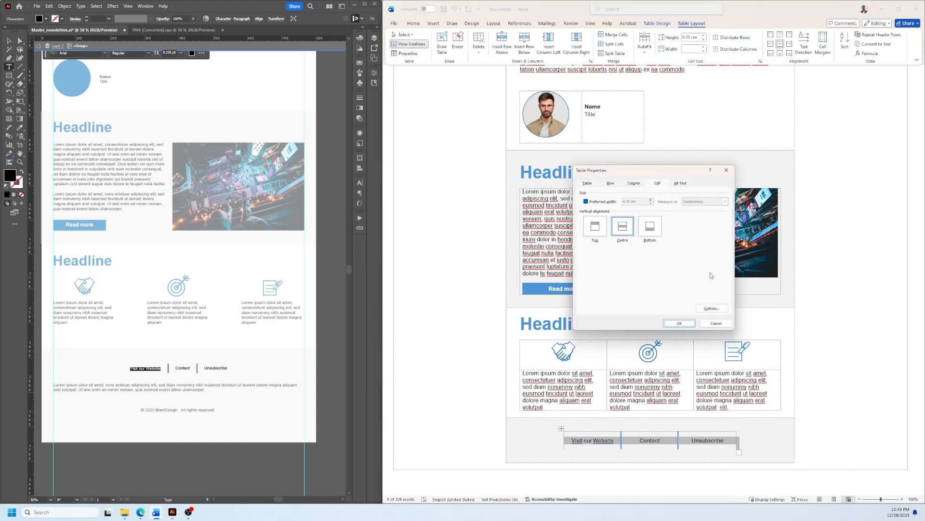
pyautogui.click(712, 308)
pyautogui.click(485, 205)
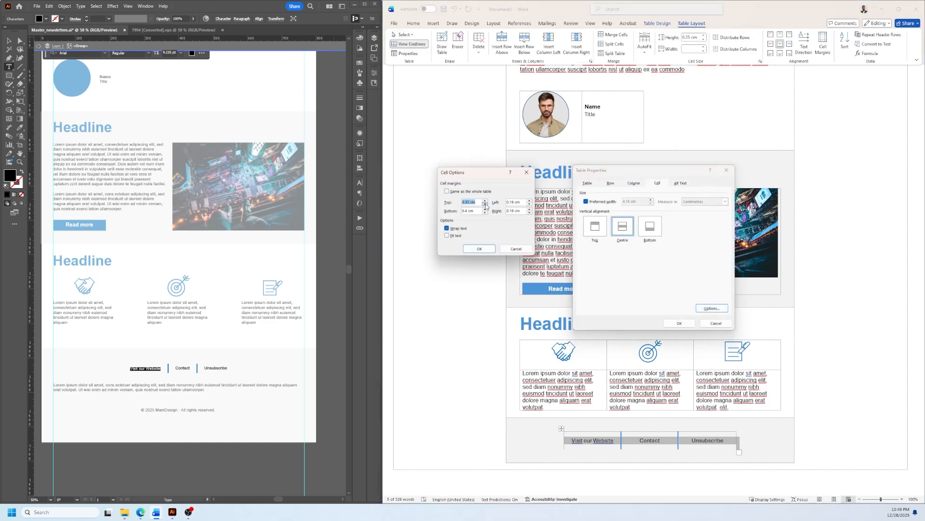
pyautogui.click(485, 213)
pyautogui.click(479, 247)
pyautogui.click(680, 323)
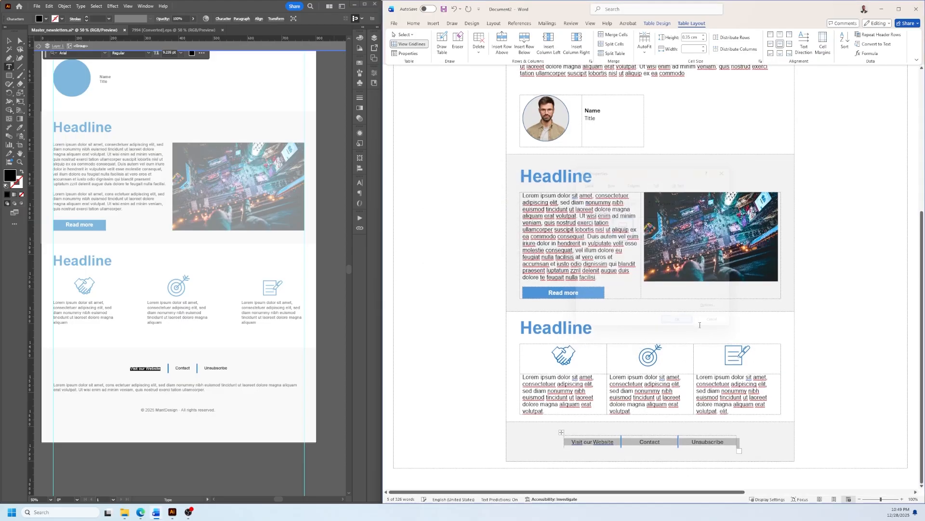
# - Add an empty paragraph below the link table inside the grey footer cell
pyautogui.doubleClick(760, 449)
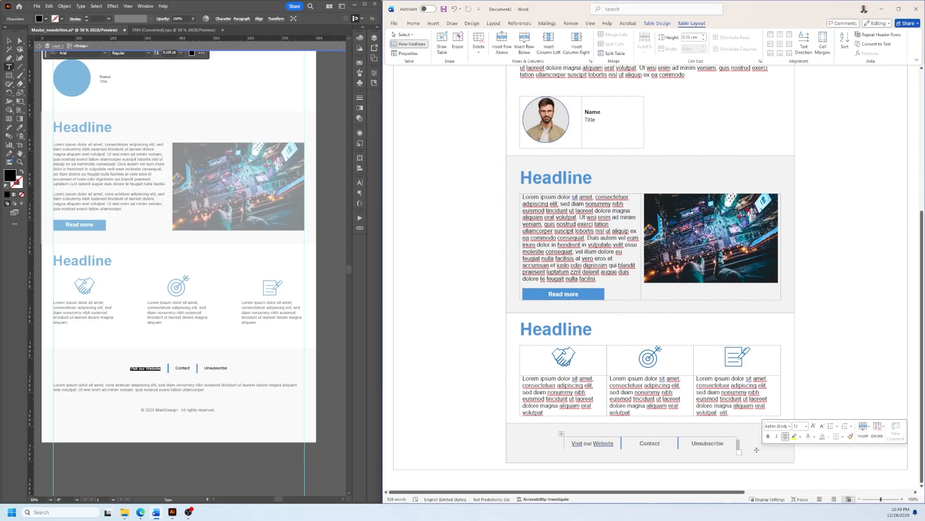
pyautogui.click(740, 446)
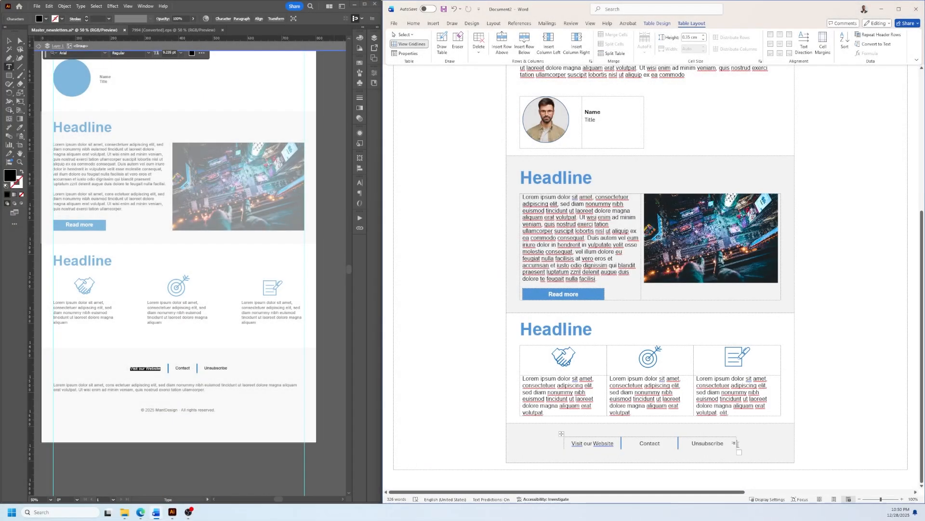
pyautogui.press('Down')
pyautogui.press('Return')
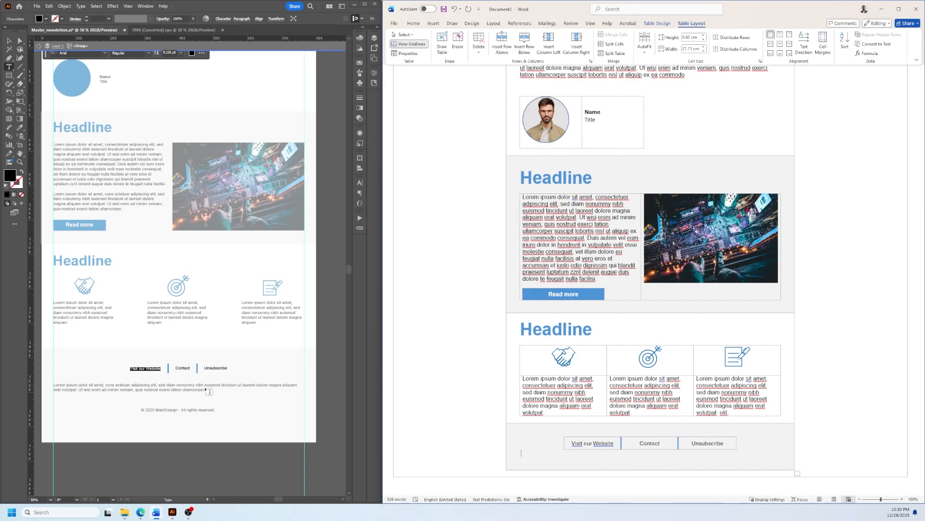
# - In Illustrator, leave the isolated link text and copy the whole lorem ipsum paragraph from the newsletter footer
pyautogui.click(10, 41)
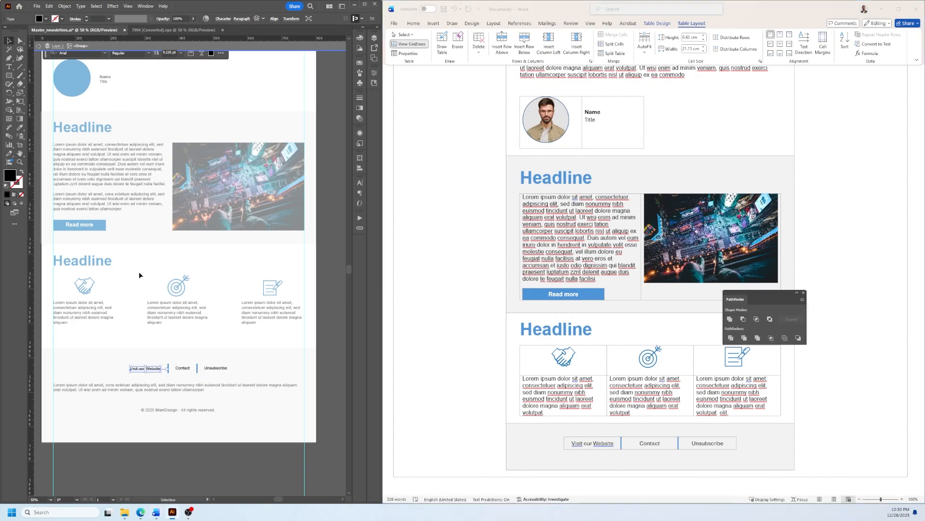
pyautogui.click(191, 375)
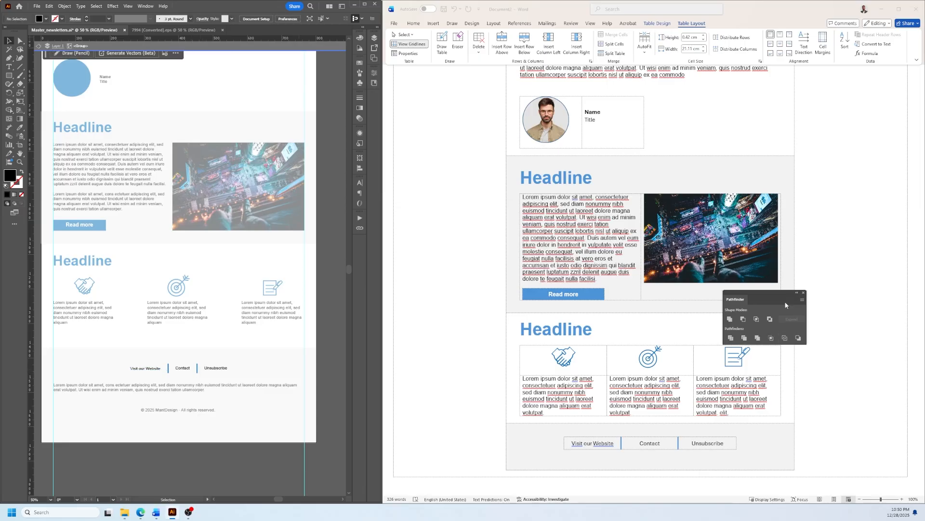
pyautogui.moveTo(768, 291); pyautogui.dragTo(248, 225)
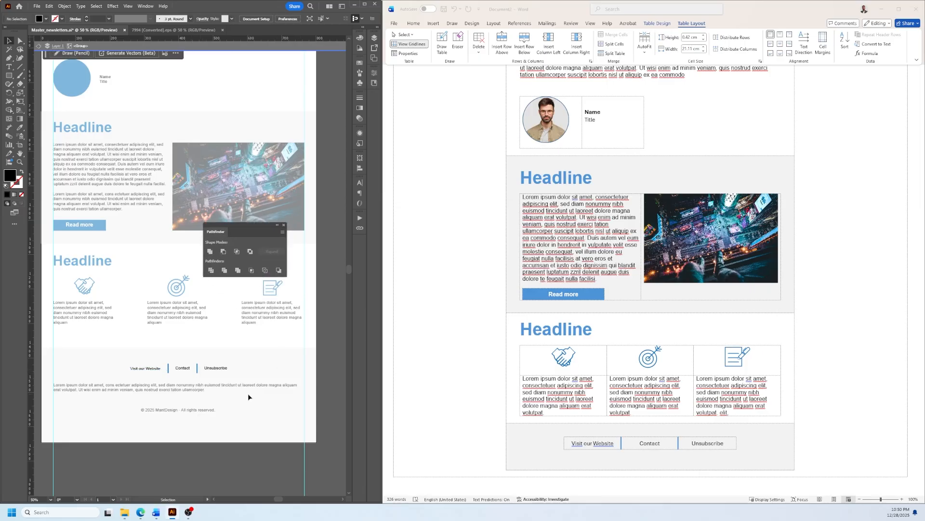
pyautogui.doubleClick(204, 388)
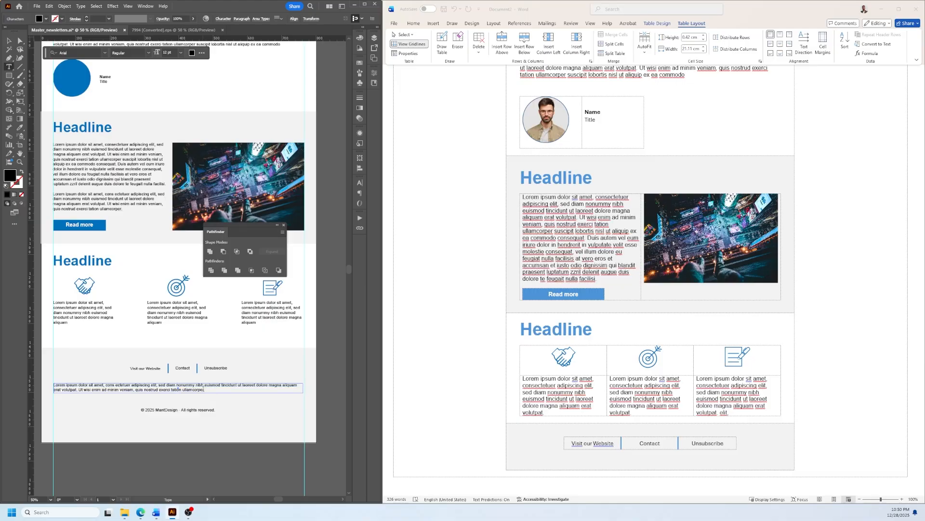
pyautogui.hotkey('ctrl', 'a')
pyautogui.press('super+c')
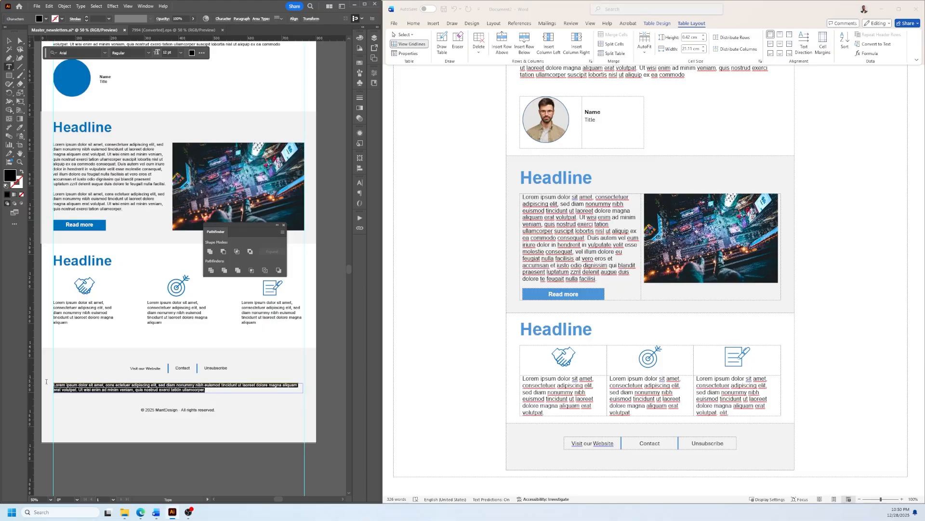
# - In Word, paste the copied paragraph below the footer link table and add an empty line between them
pyautogui.click(598, 456)
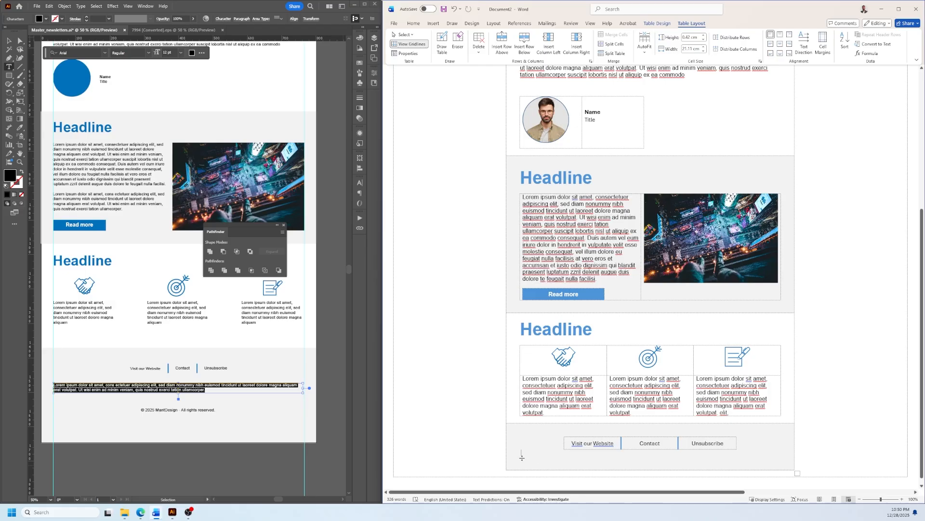
pyautogui.rightClick(523, 454)
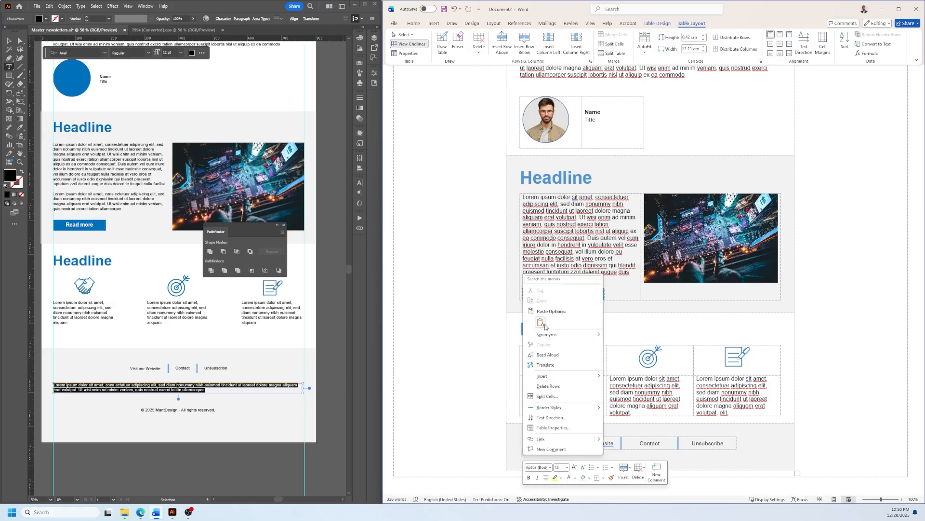
pyautogui.click(542, 322)
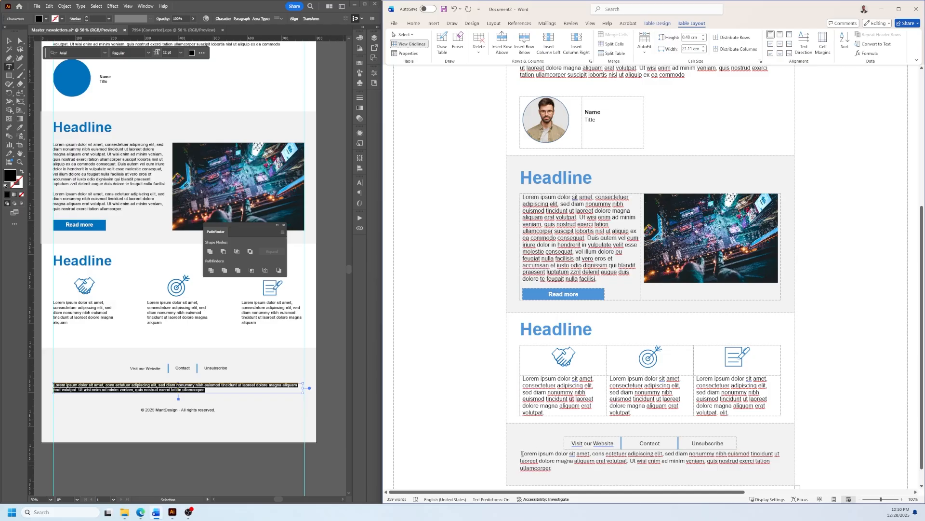
pyautogui.press('Return')
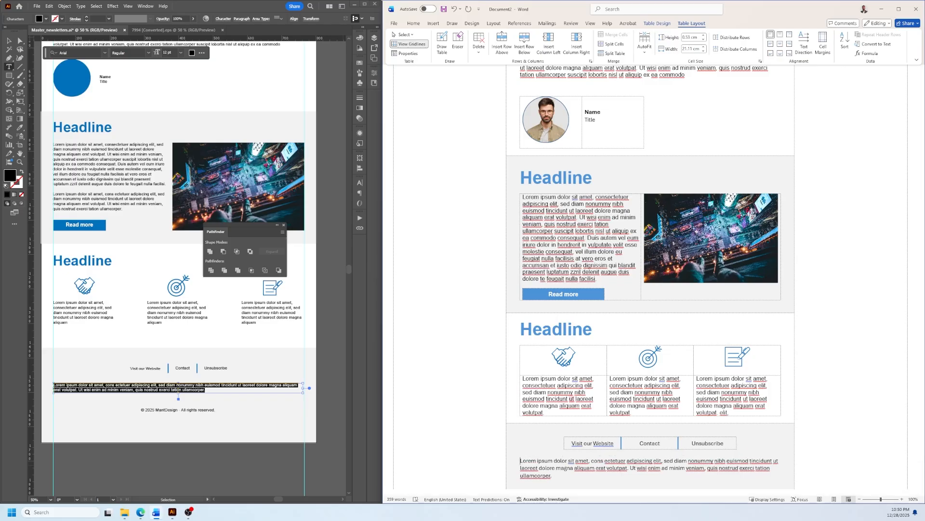
pyautogui.scroll(-1, 551, 453)
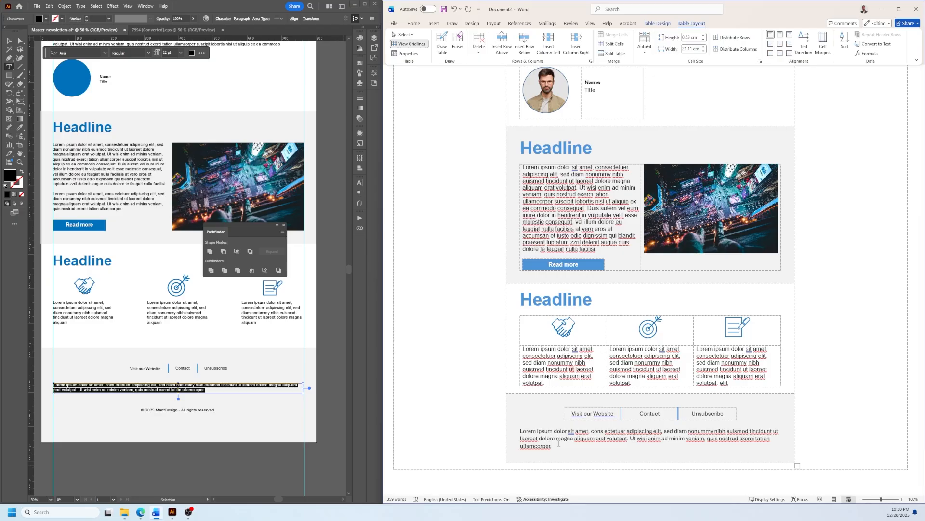
# - Copy the "© 2025 MantDesign · All rights reserved." line from Illustrator into a new paragraph at the end of the Word footer
pyautogui.click(201, 410)
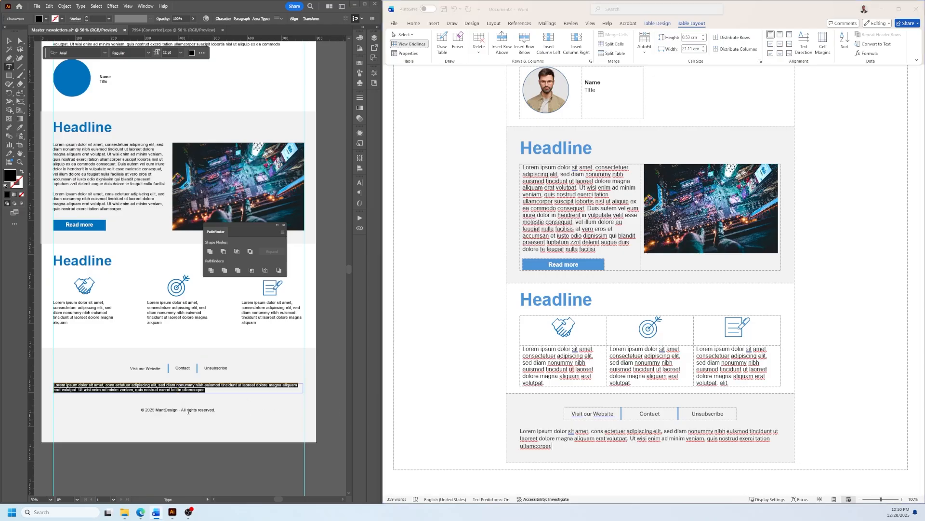
pyautogui.moveTo(217, 412); pyautogui.dragTo(137, 411)
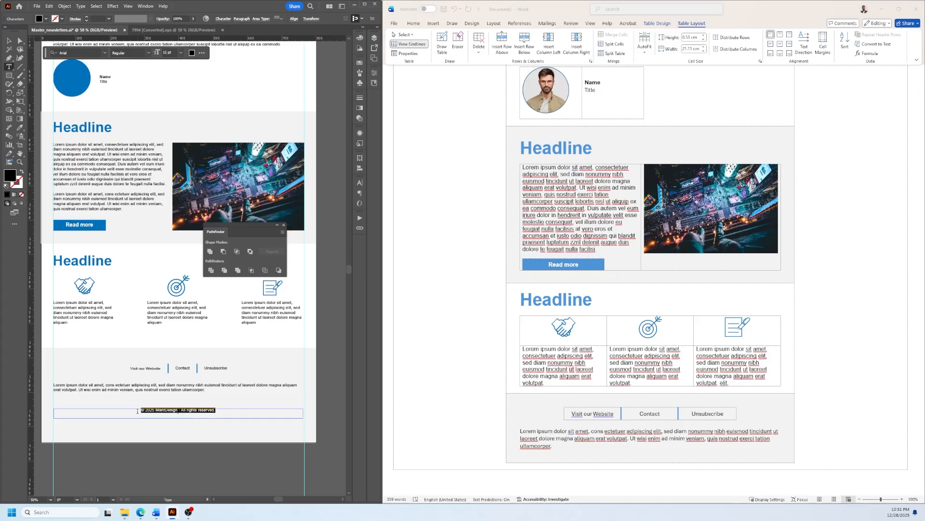
pyautogui.press('Escape')
pyautogui.click(634, 448)
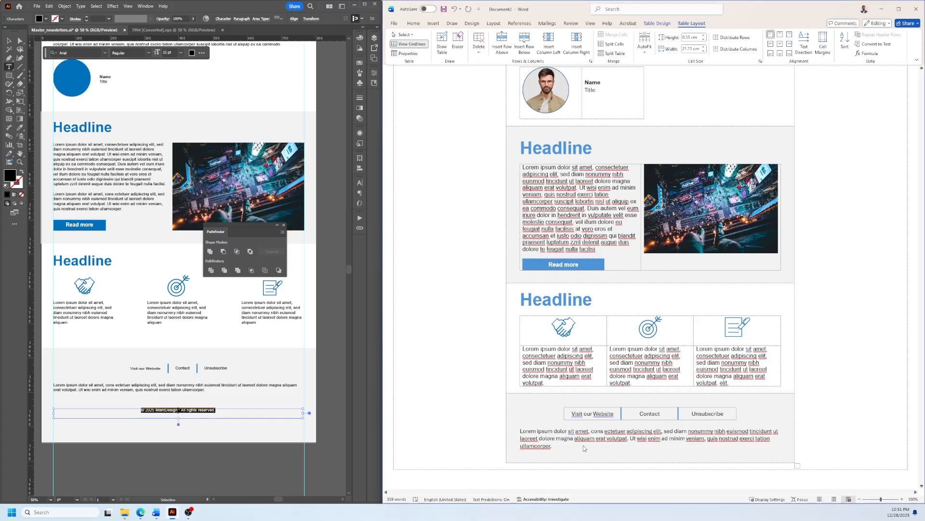
pyautogui.press('Return')
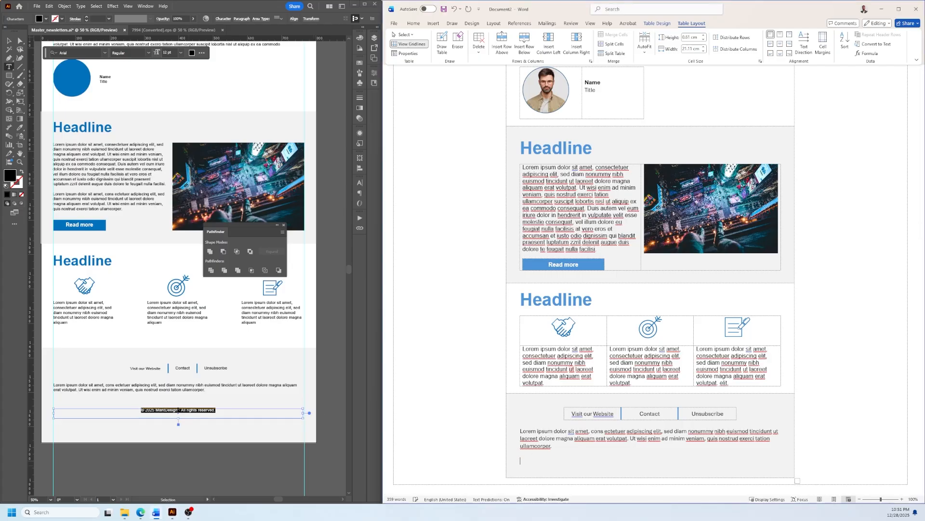
pyautogui.rightClick(550, 462)
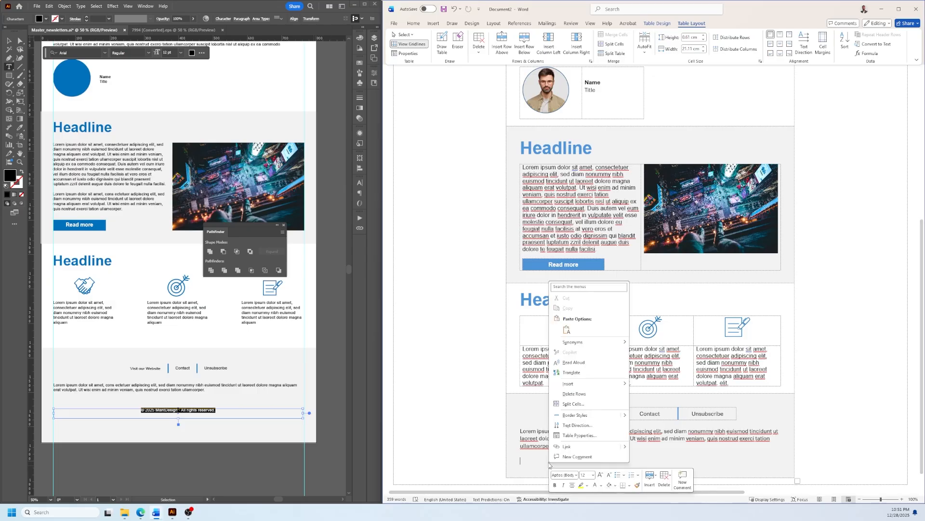
pyautogui.click(560, 343)
# - Centre the copyright line in the footer
pyautogui.moveTo(626, 460); pyautogui.dragTo(520, 462)
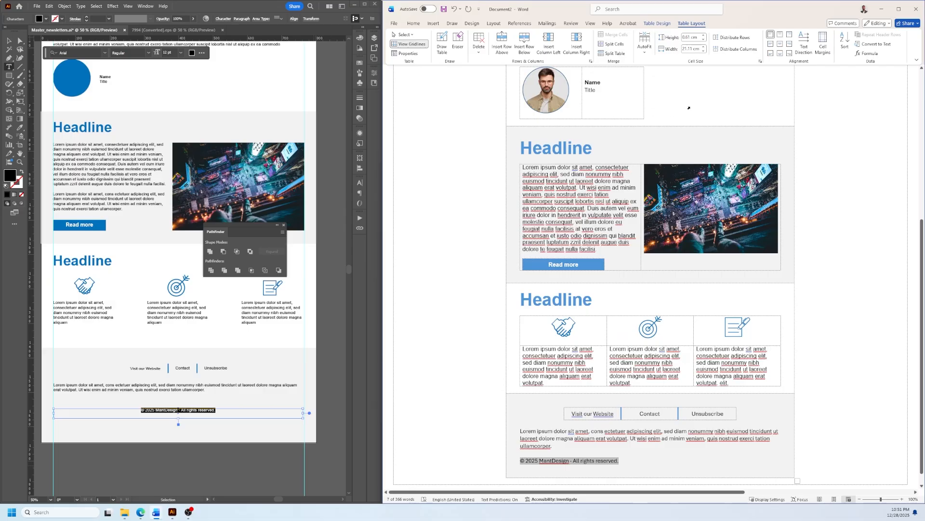
pyautogui.click(414, 23)
pyautogui.click(519, 43)
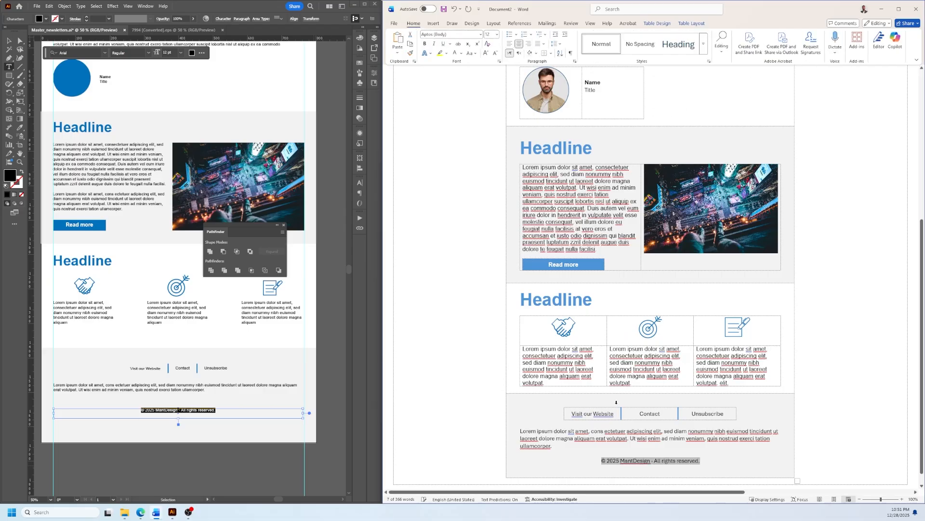
pyautogui.click(701, 447)
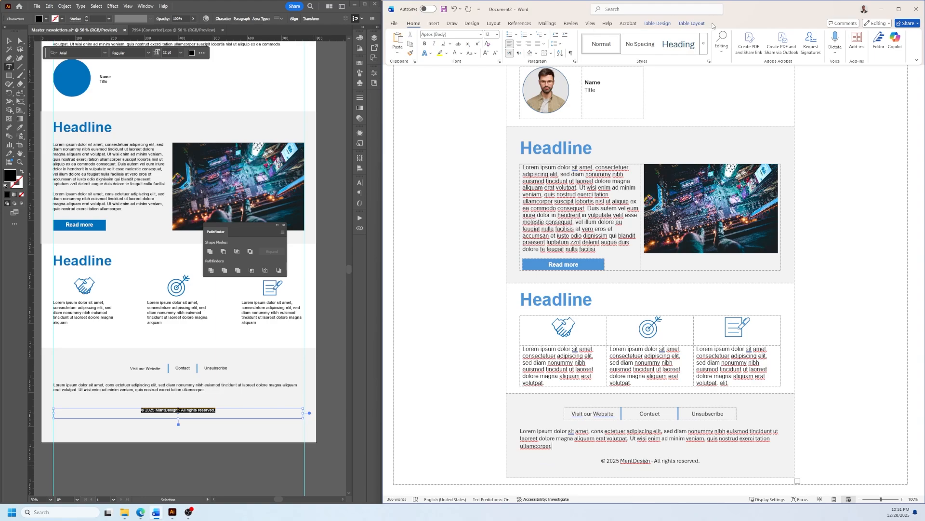
# - Hide the table gridlines, review the newsletter layout from footer to header, and show the gridlines again
pyautogui.click(691, 26)
pyautogui.click(409, 44)
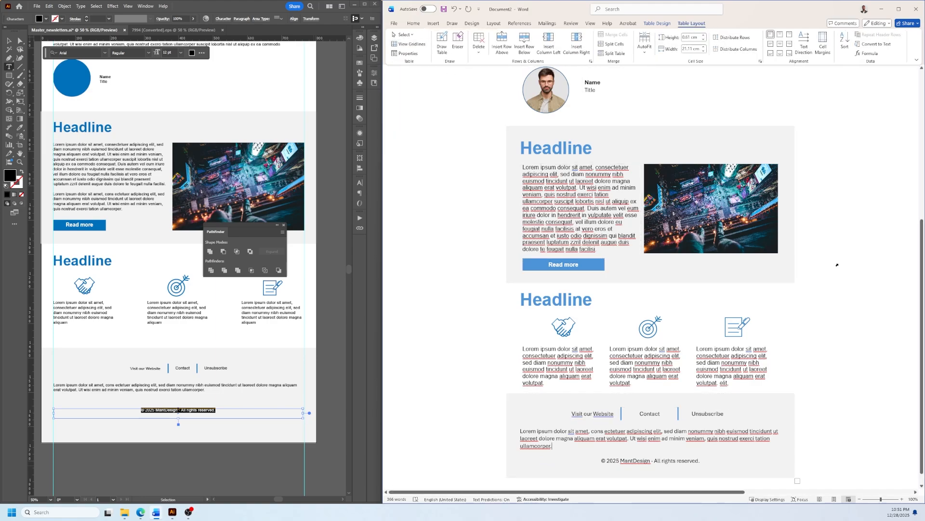
pyautogui.scroll(-1, 821, 246)
pyautogui.scroll(8, 817, 260)
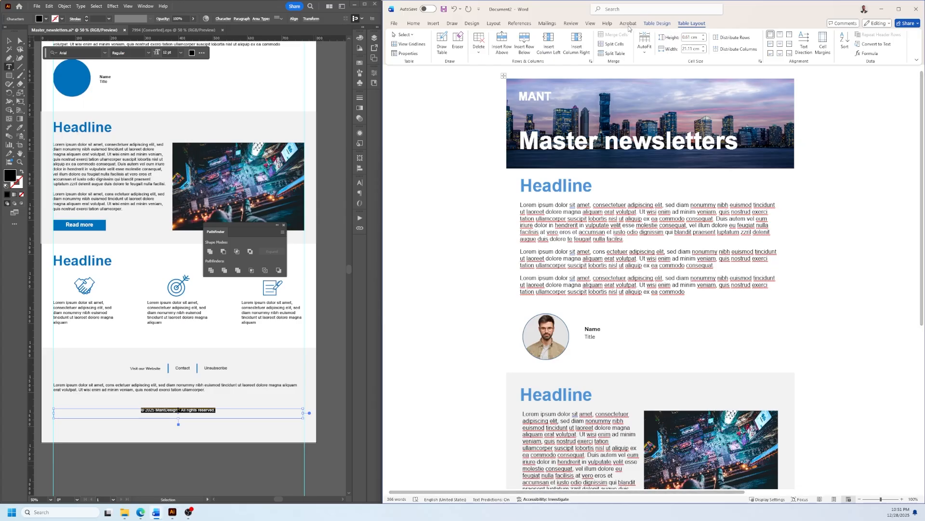
pyautogui.click(410, 44)
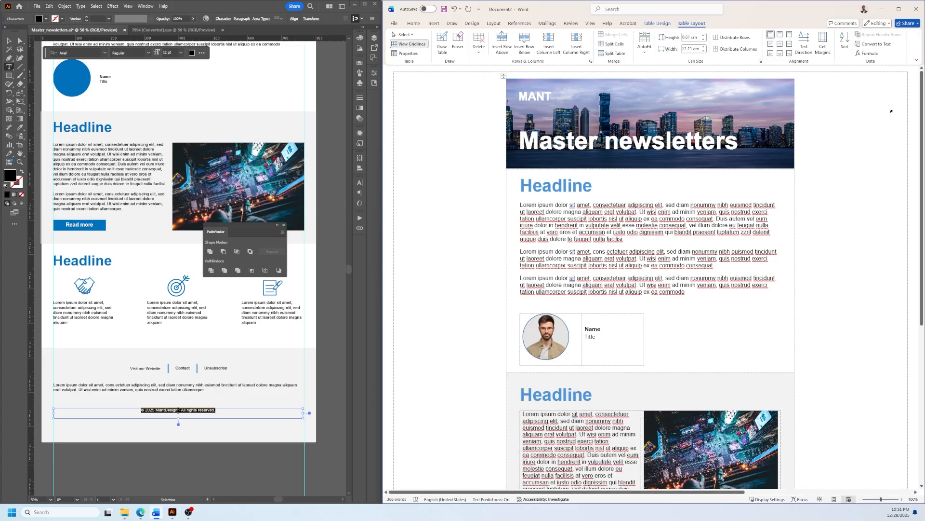
# - Shade the whole outer background table grey with White, Background 1, Darker 15%
pyautogui.click(914, 99)
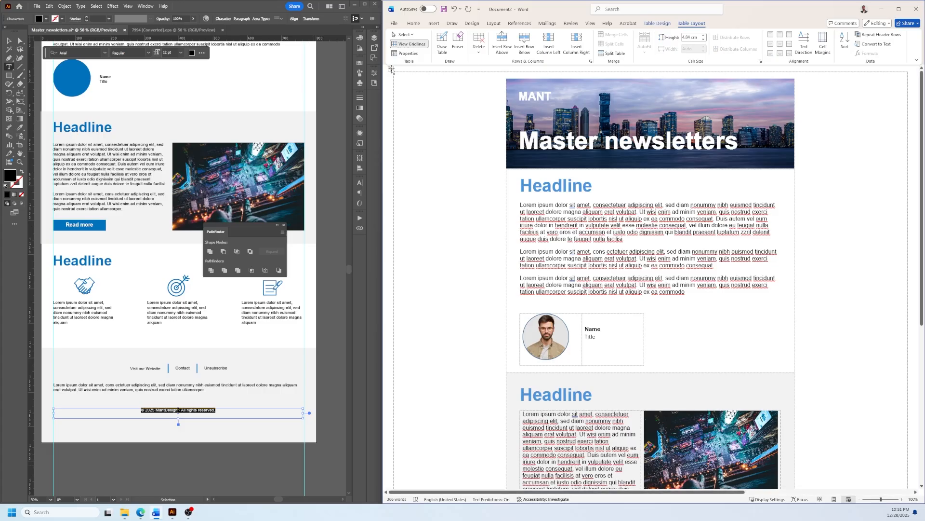
pyautogui.click(390, 69)
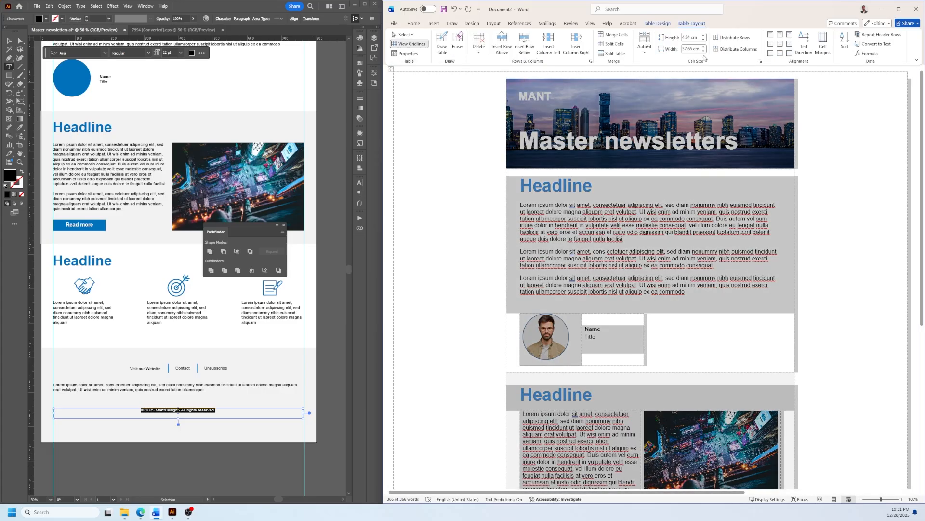
pyautogui.click(657, 23)
pyautogui.click(678, 48)
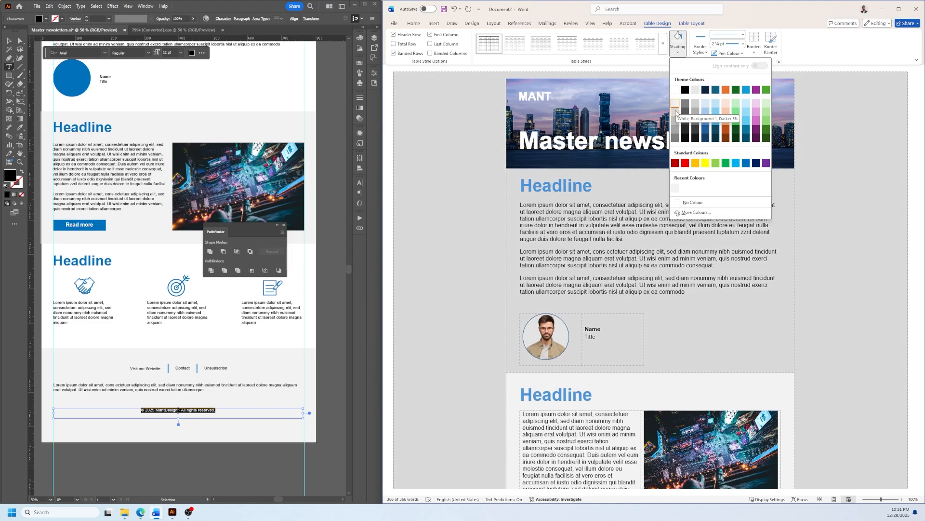
pyautogui.click(695, 111)
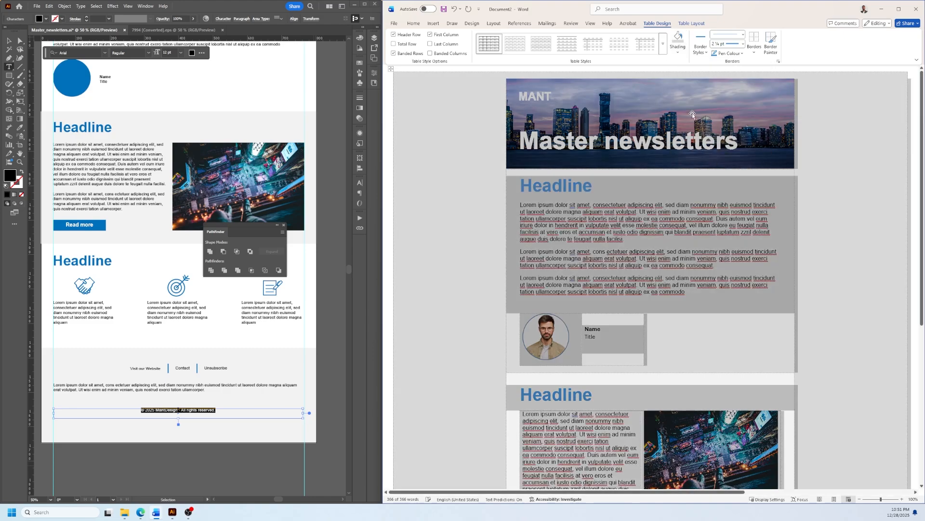
pyautogui.click(806, 180)
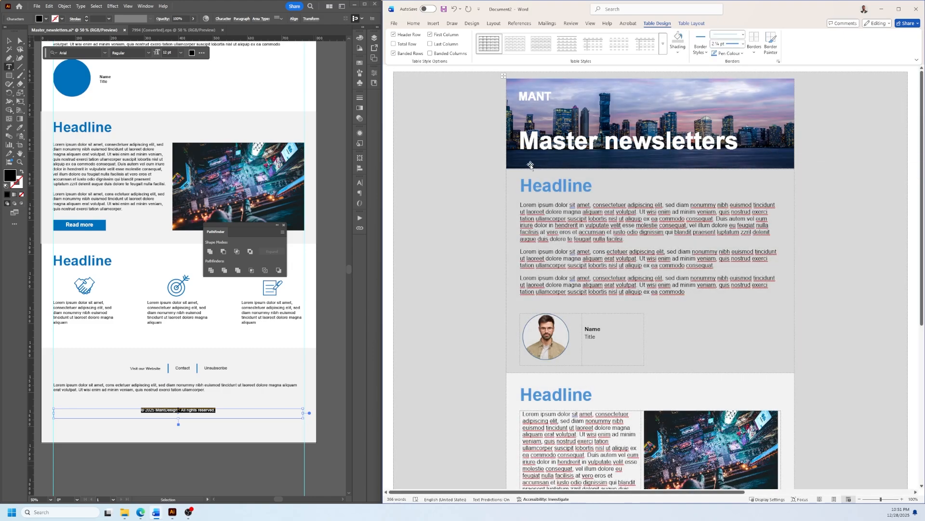
# - Shade the entire nested newsletter table white
pyautogui.scroll(-3, 629, 247)
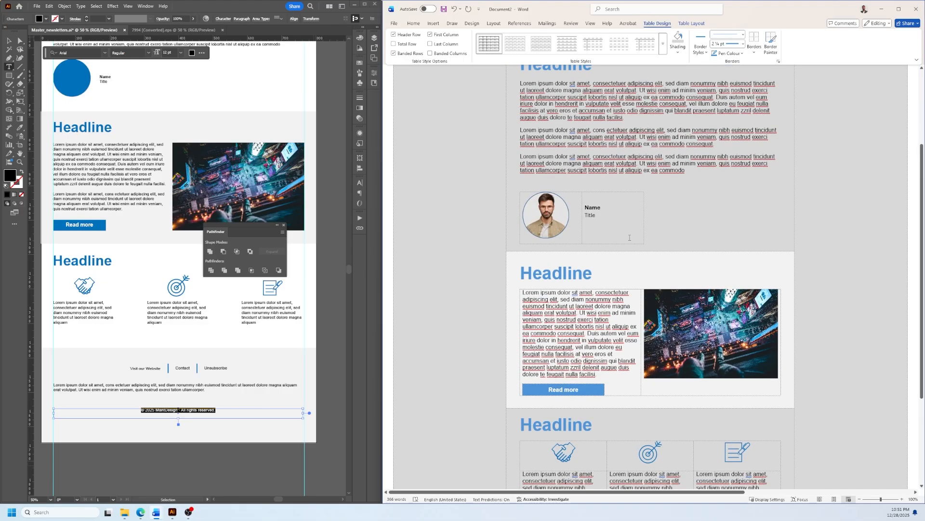
pyautogui.scroll(3, 622, 222)
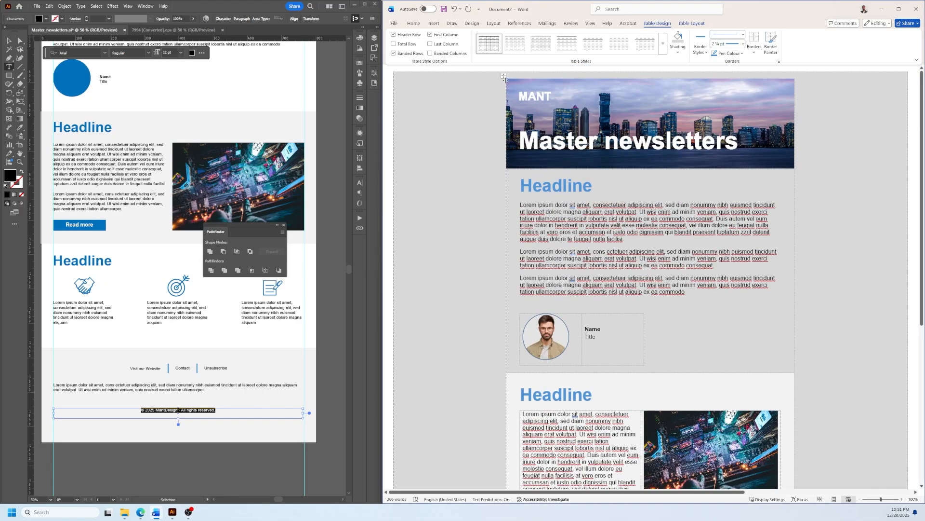
pyautogui.click(504, 77)
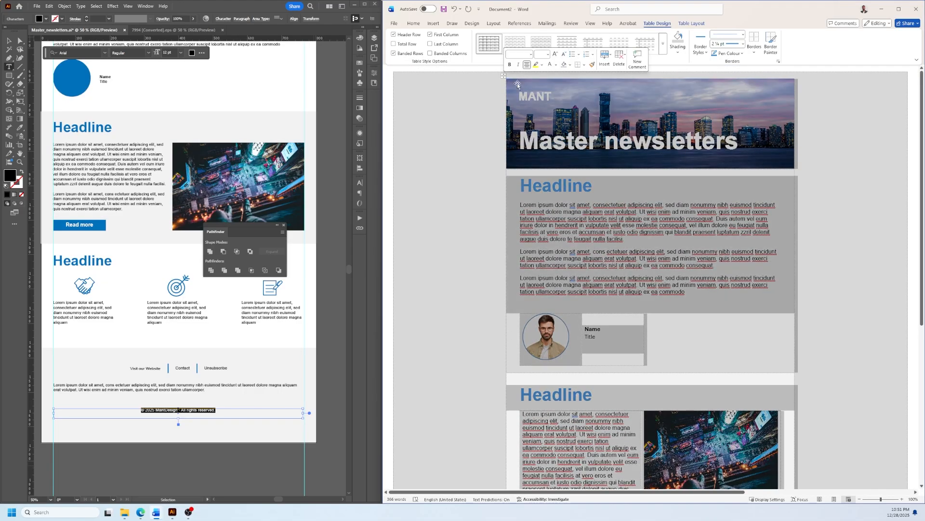
pyautogui.click(677, 53)
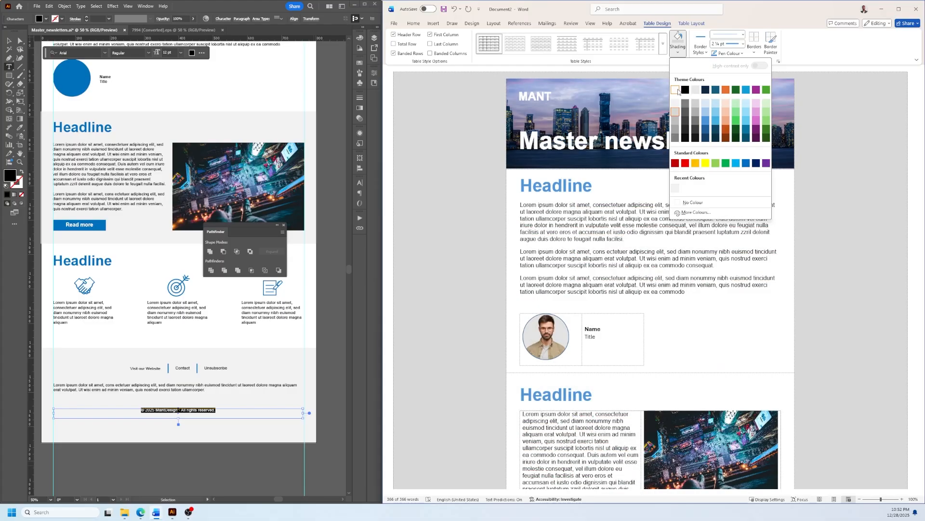
pyautogui.click(677, 89)
# - Shade the section with the headline and city photo, and the footer cell, light grey
pyautogui.scroll(-3, 646, 267)
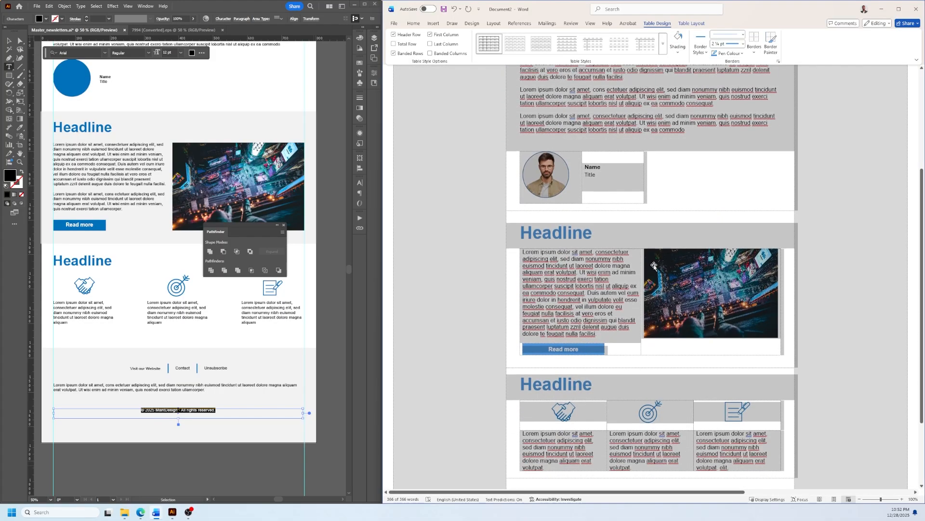
pyautogui.click(601, 235)
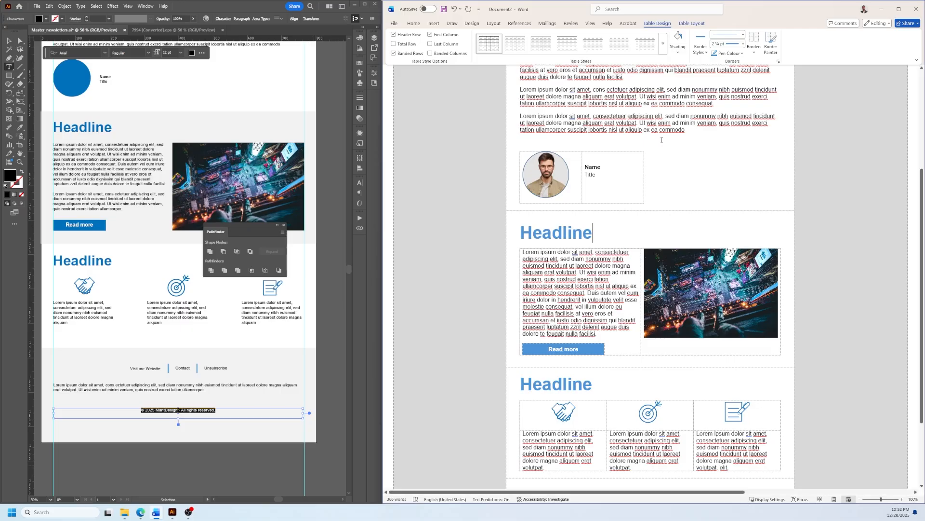
pyautogui.click(679, 53)
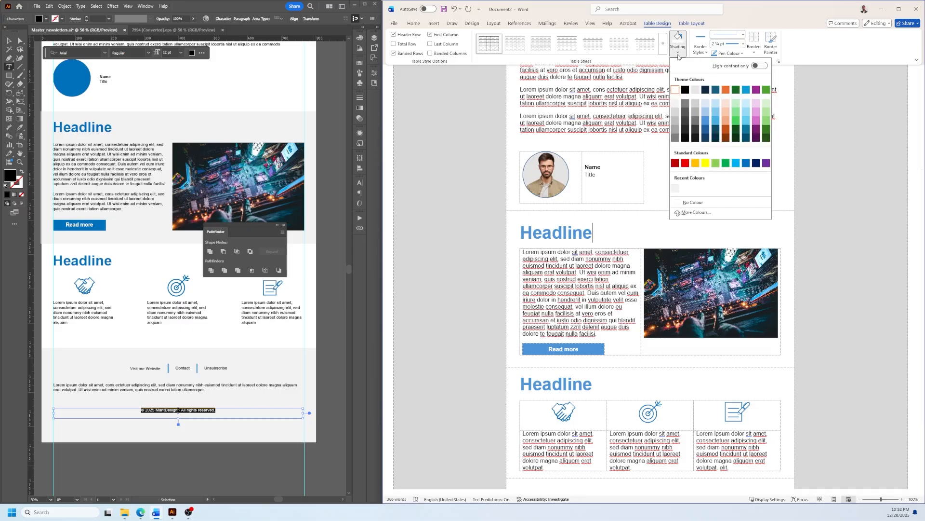
pyautogui.click(678, 109)
pyautogui.scroll(-4, 593, 404)
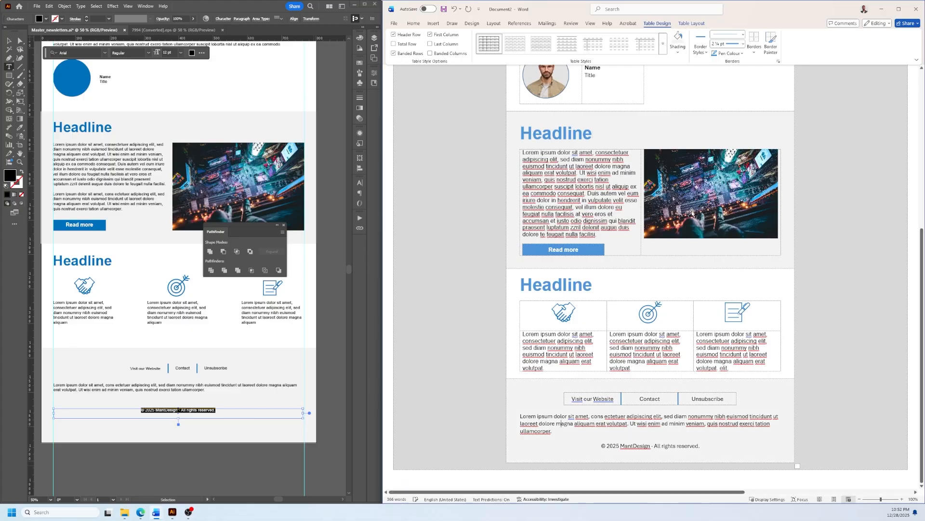
pyautogui.scroll(5, 734, 262)
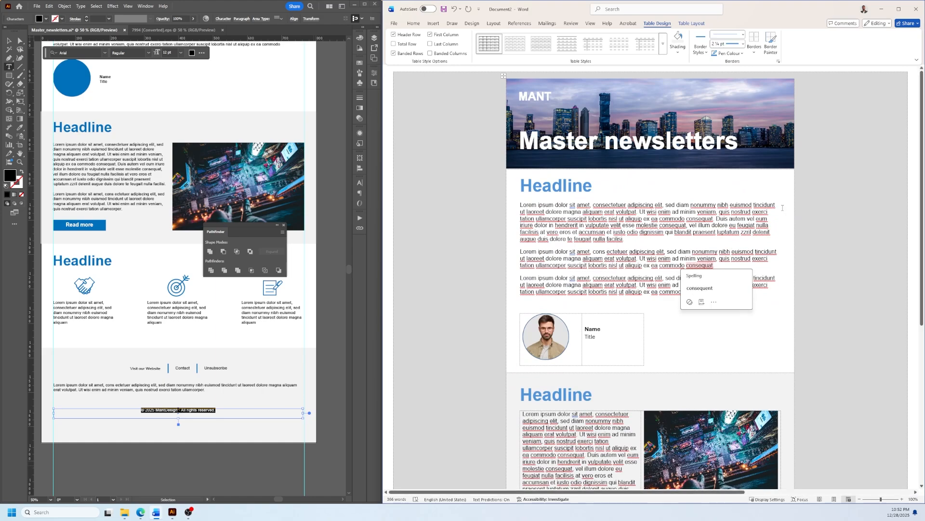
# - Remove the grey shading from the outer background table around the newsletter, keeping the light grey sections
pyautogui.scroll(-1, 773, 216)
pyautogui.scroll(-3, 772, 217)
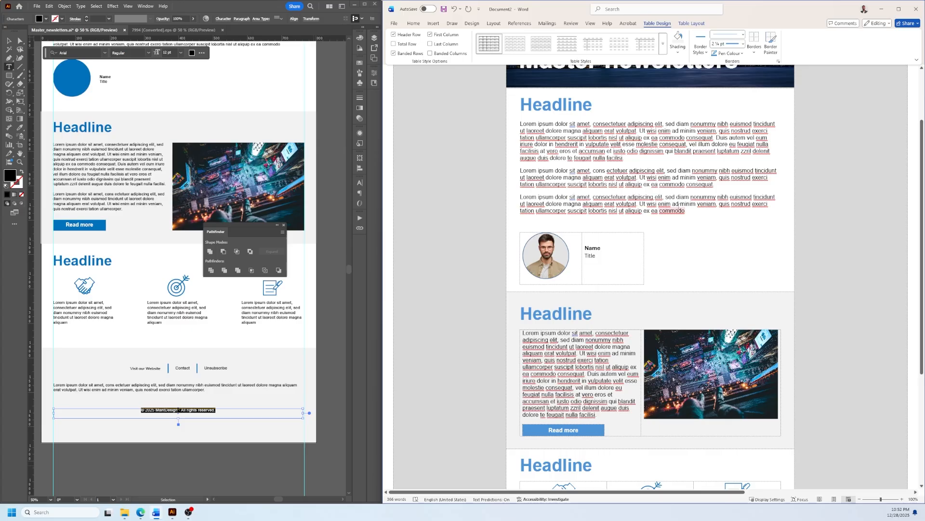
pyautogui.press('F4')
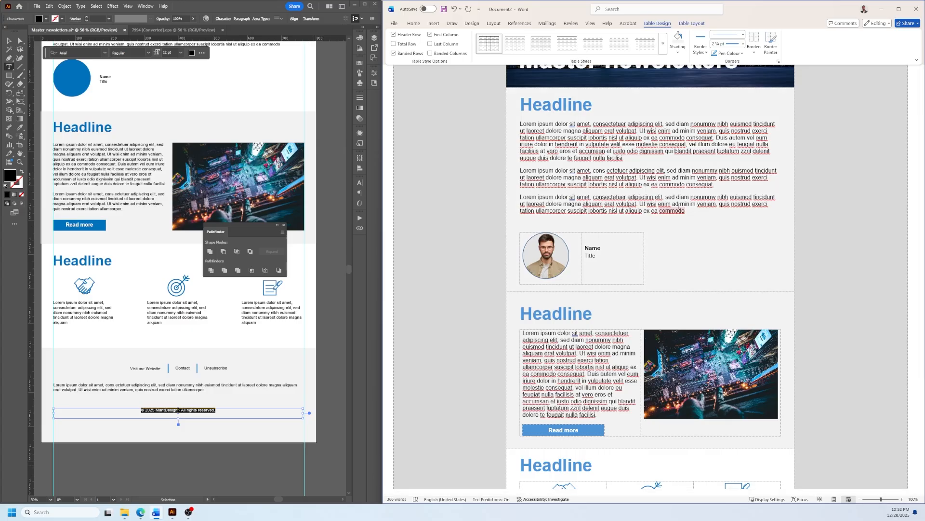
pyautogui.hotkey('ctrl', 'z')
pyautogui.scroll(-3, 678, 206)
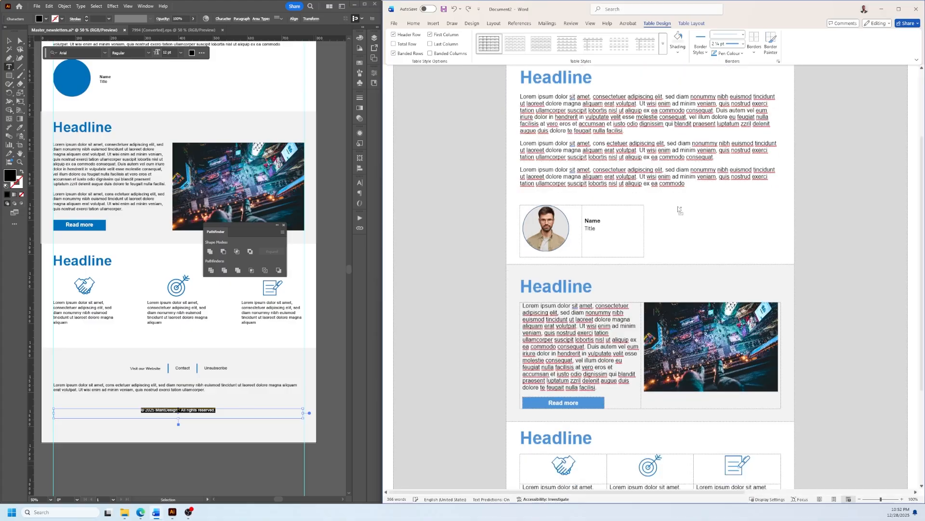
pyautogui.hotkey('ctrl', 'a')
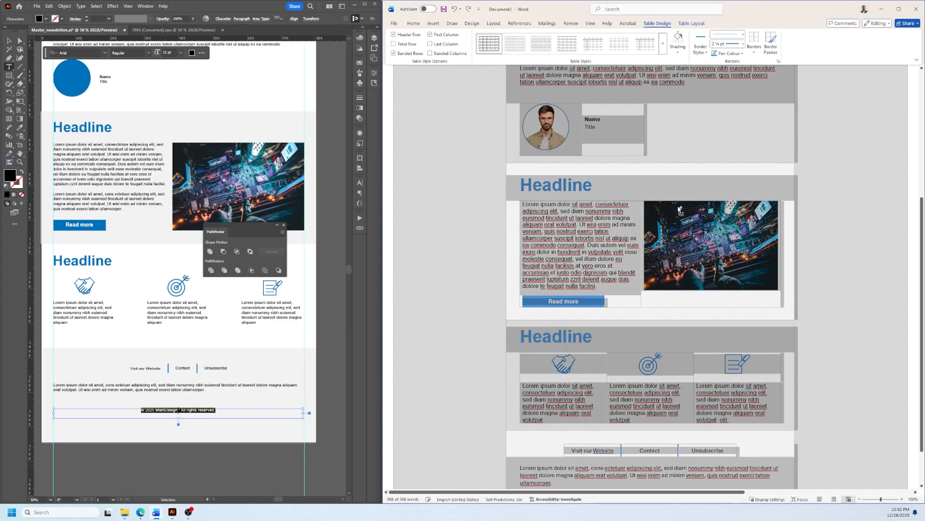
pyautogui.scroll(-1, 679, 208)
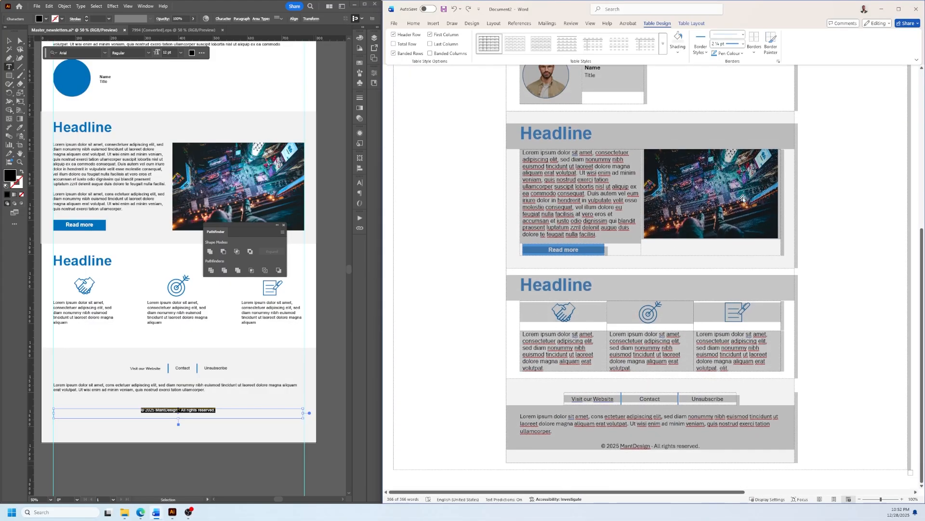
pyautogui.click(814, 265)
pyautogui.scroll(4, 814, 265)
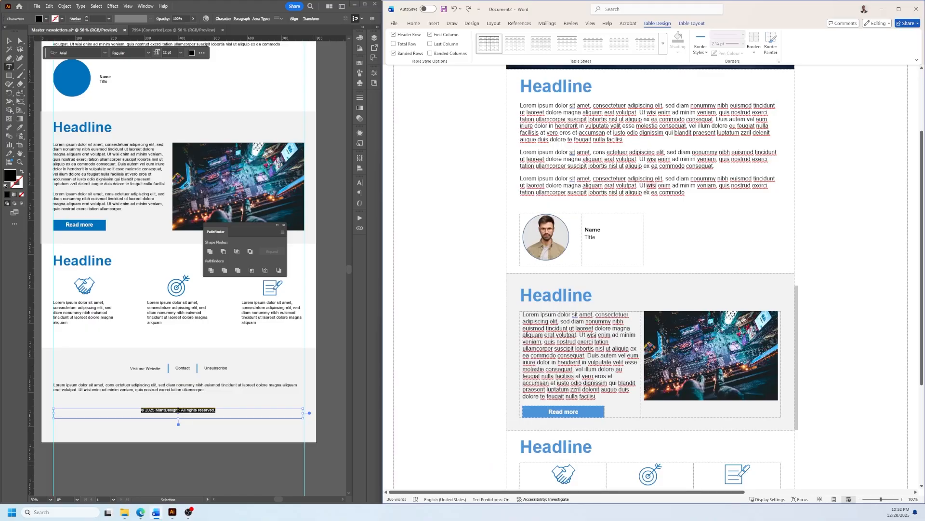
pyautogui.scroll(2, 650, 188)
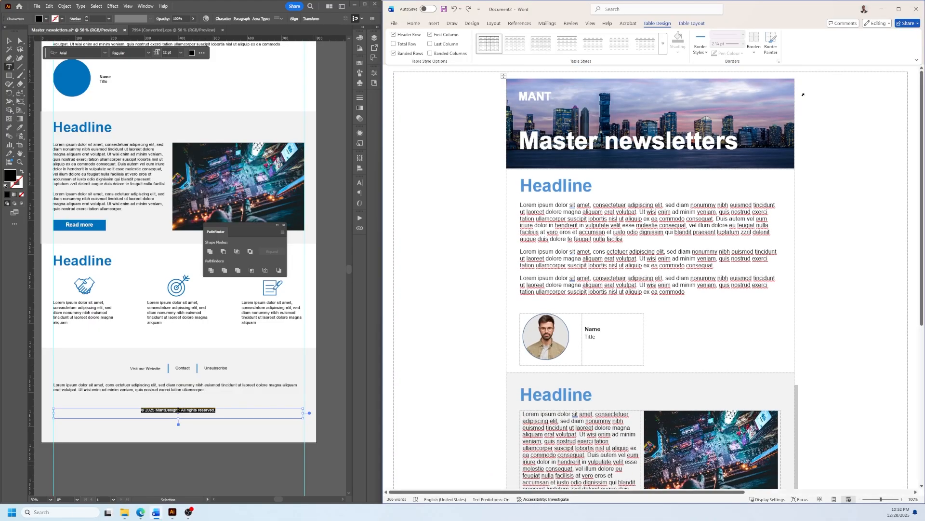
# - Hide the table gridlines and review the newsletter layout from the footer back to the header
pyautogui.click(685, 202)
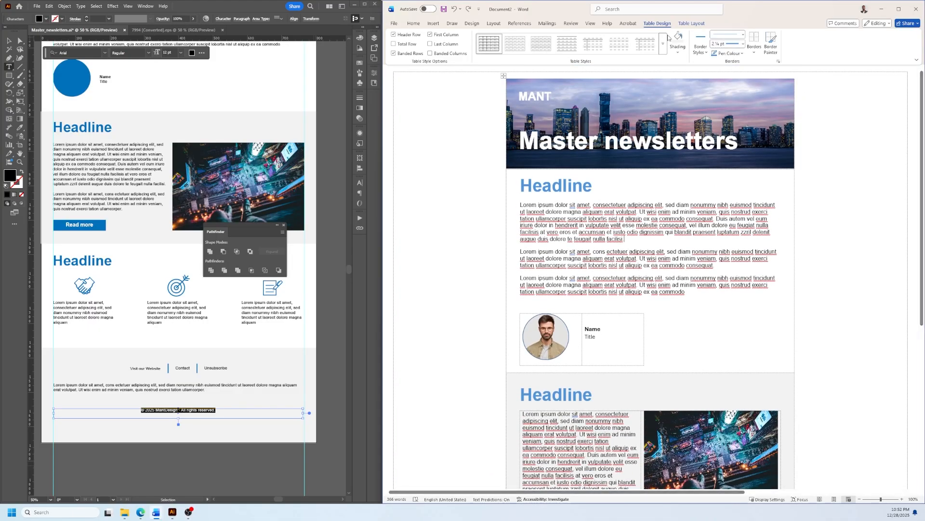
pyautogui.click(692, 23)
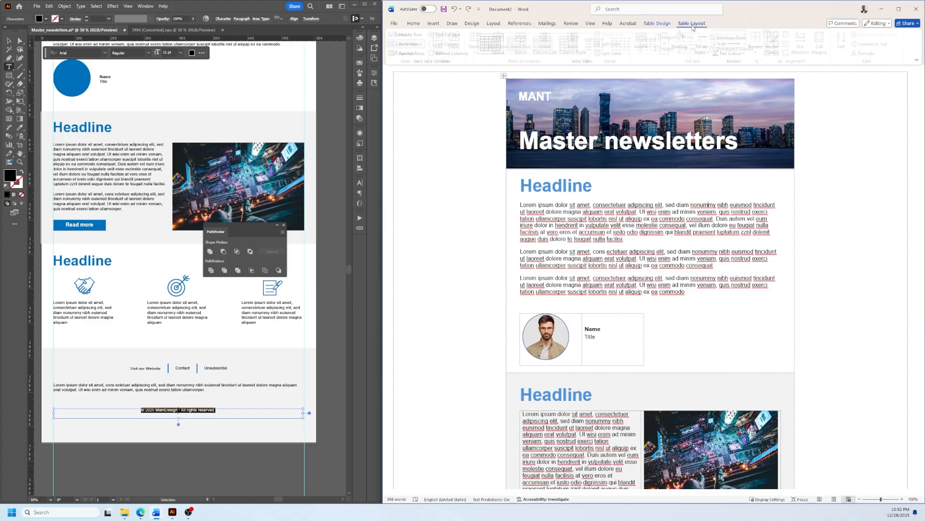
pyautogui.click(417, 44)
pyautogui.scroll(-5, 834, 227)
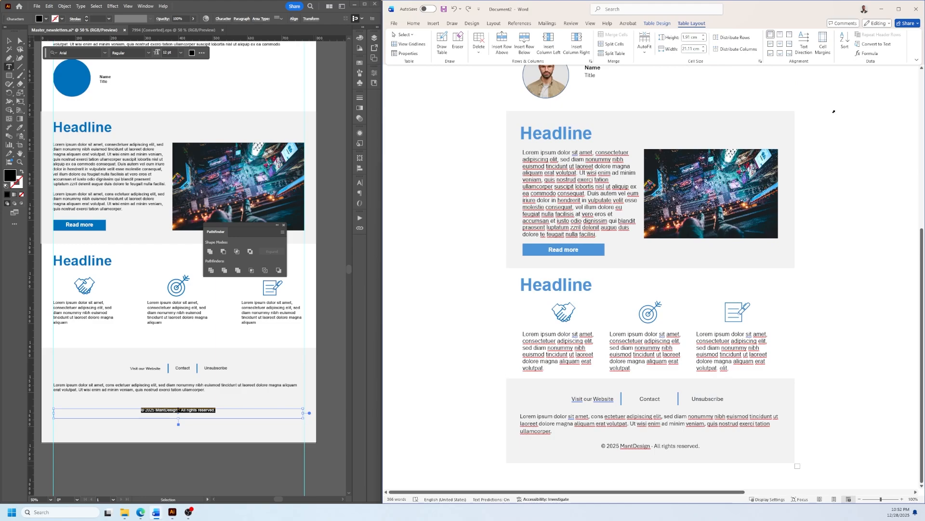
pyautogui.scroll(5, 843, 278)
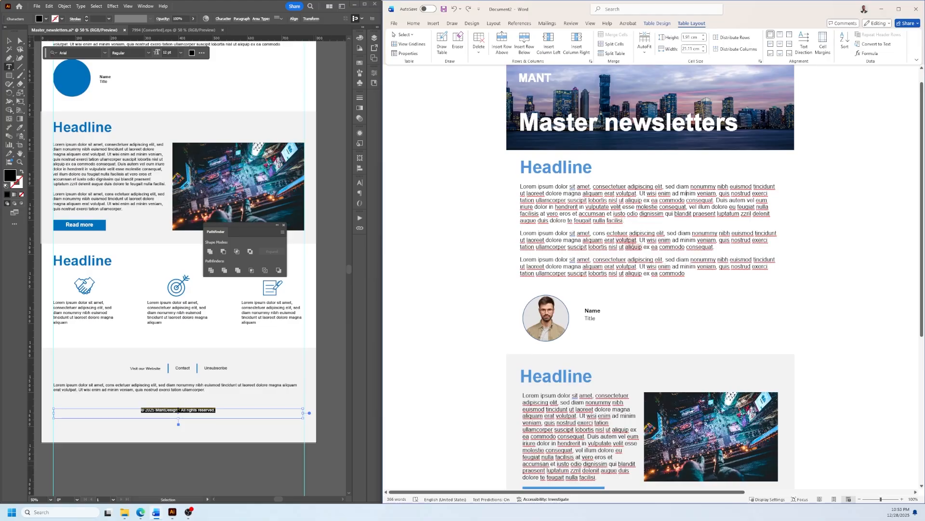
# - Examine the Insert Link address options for the words "nisl ut aliquip" in the second paragraph, without adding a link
pyautogui.moveTo(644, 247); pyautogui.dragTo(609, 247)
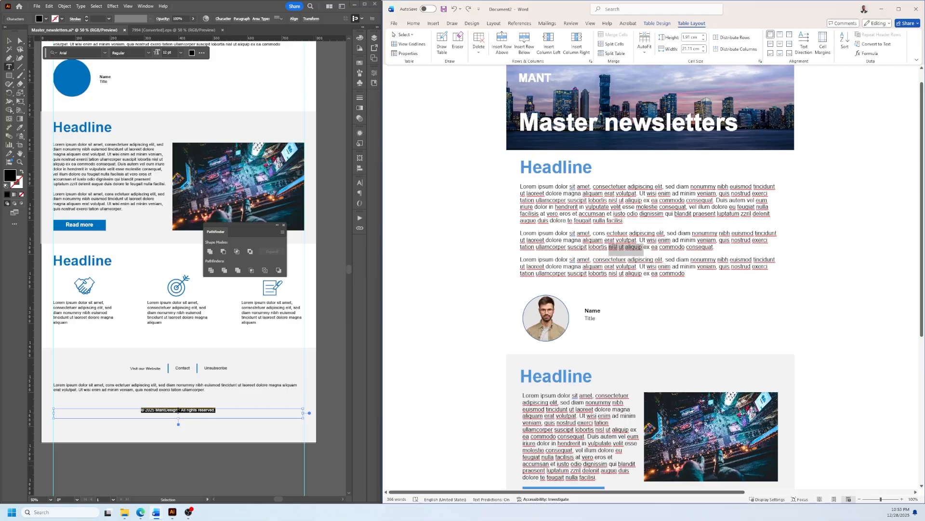
pyautogui.click(433, 23)
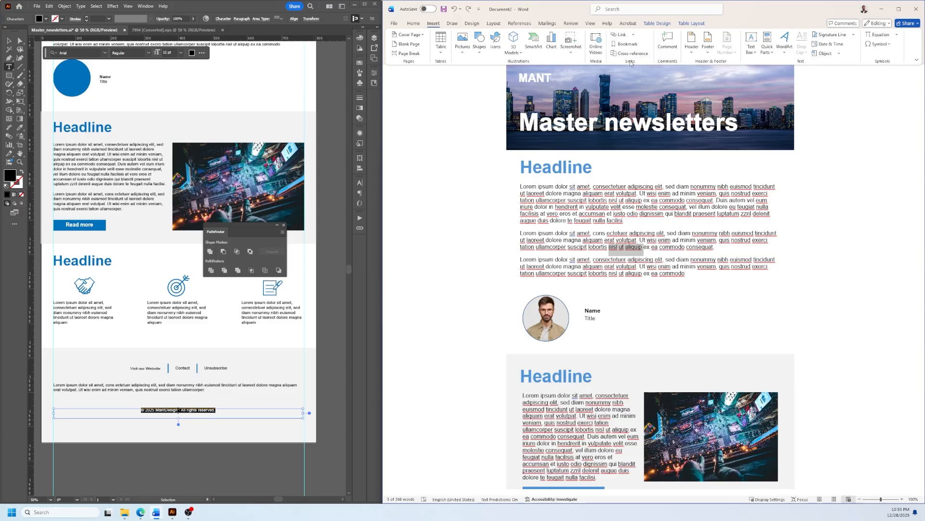
pyautogui.click(621, 35)
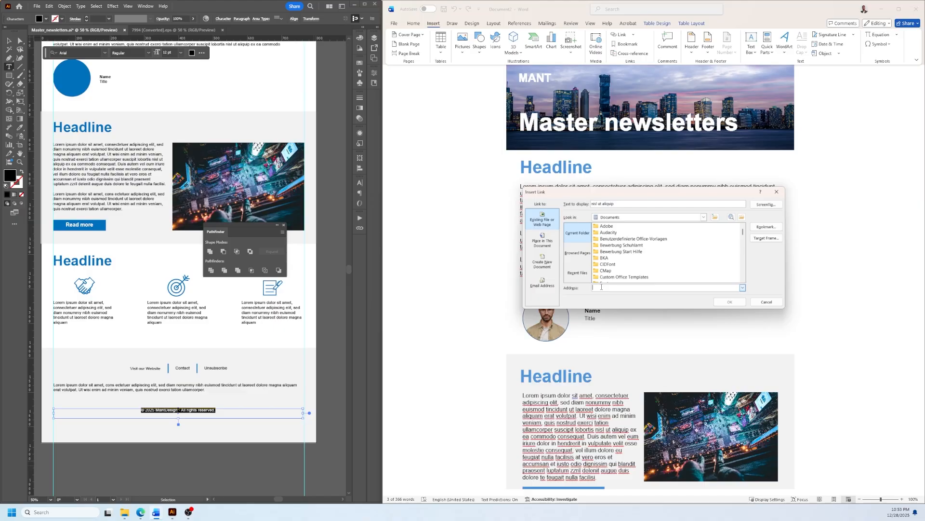
pyautogui.click(766, 302)
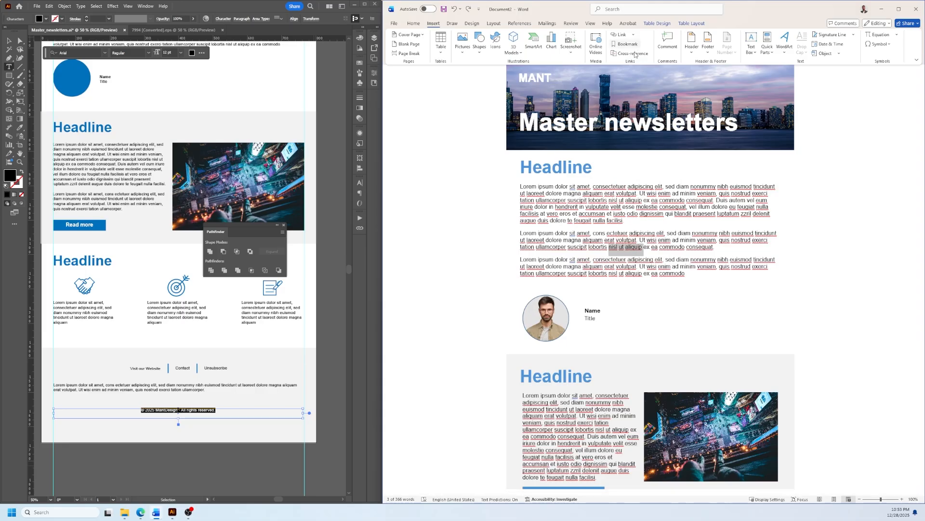
# - Examine the lower section headlines as link targets and the Place in This Document link option for the first paragraph's opening words
pyautogui.scroll(-3, 614, 268)
pyautogui.moveTo(607, 258); pyautogui.dragTo(521, 256)
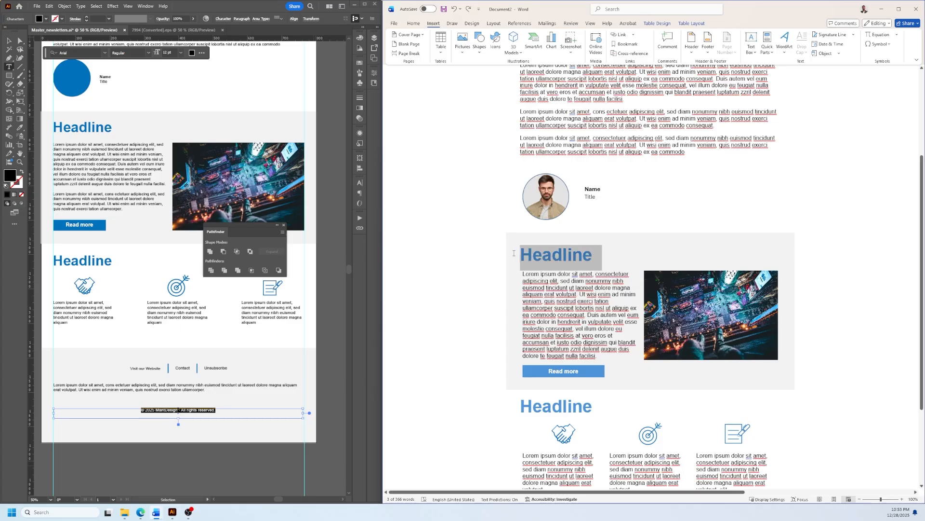
pyautogui.scroll(-3, 600, 246)
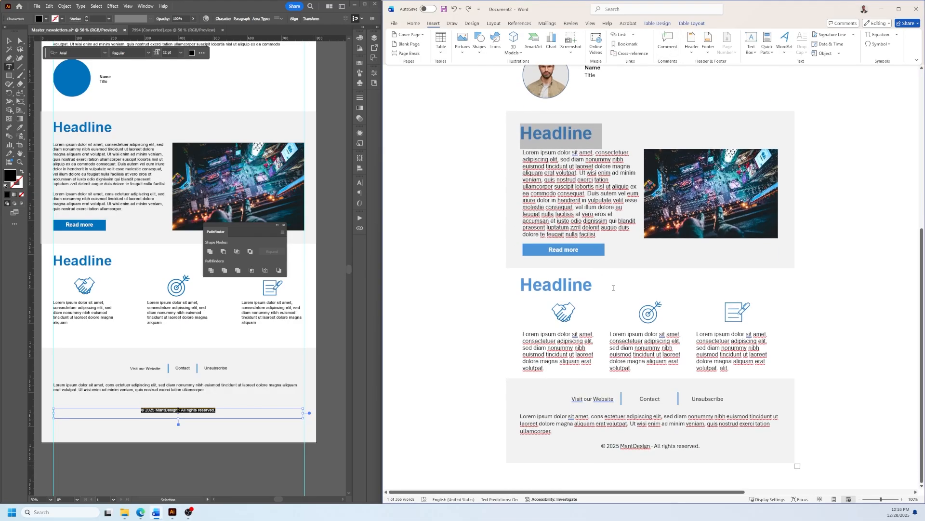
pyautogui.moveTo(592, 284); pyautogui.dragTo(520, 285)
pyautogui.scroll(6, 661, 167)
pyautogui.scroll(1, 662, 168)
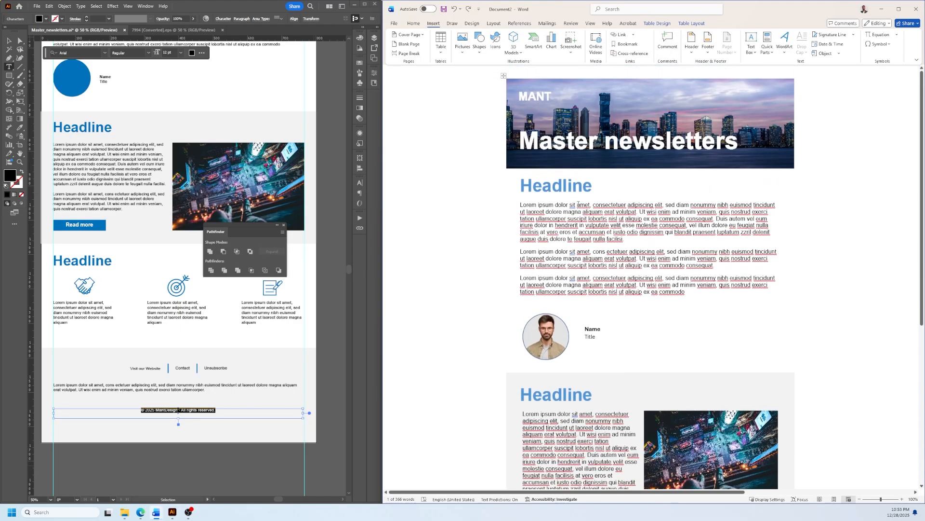
pyautogui.click(628, 36)
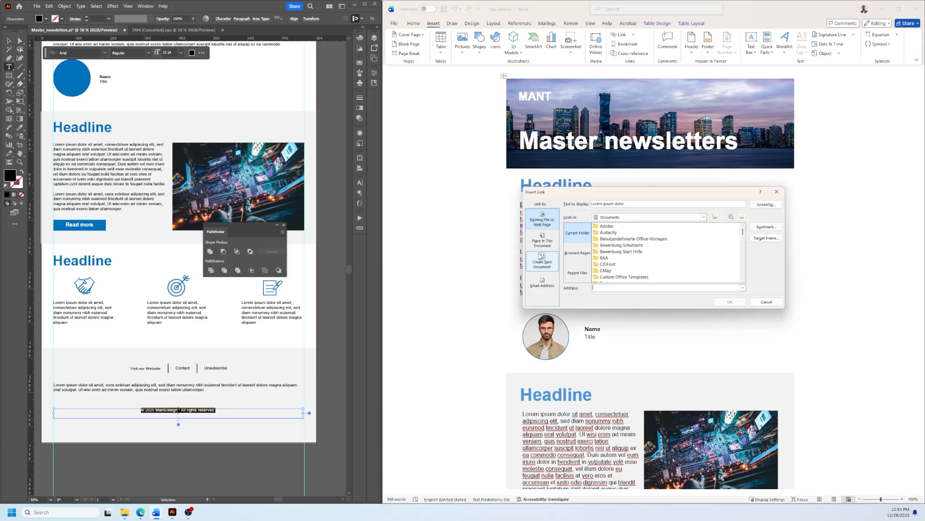
pyautogui.click(542, 244)
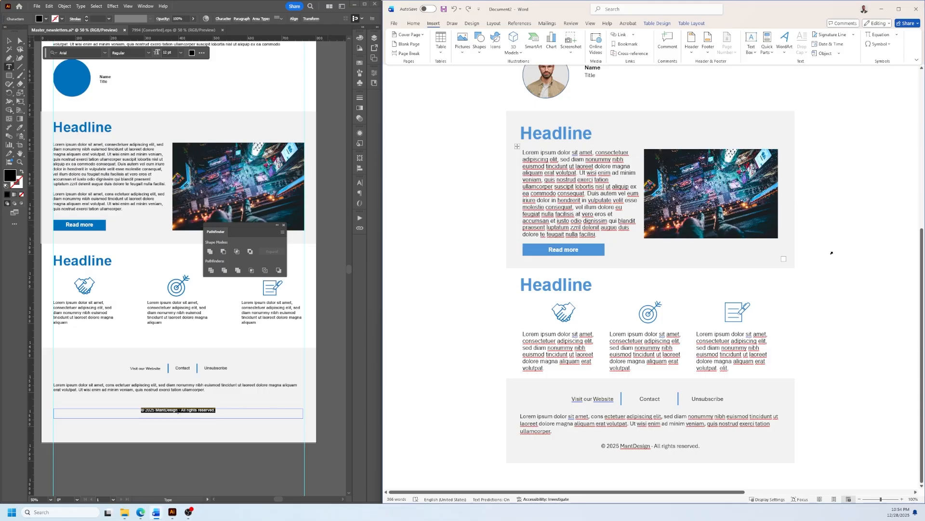
# - Switch to Outlook, open a new mail message, and place its window beside the newsletter document
pyautogui.click(77, 513)
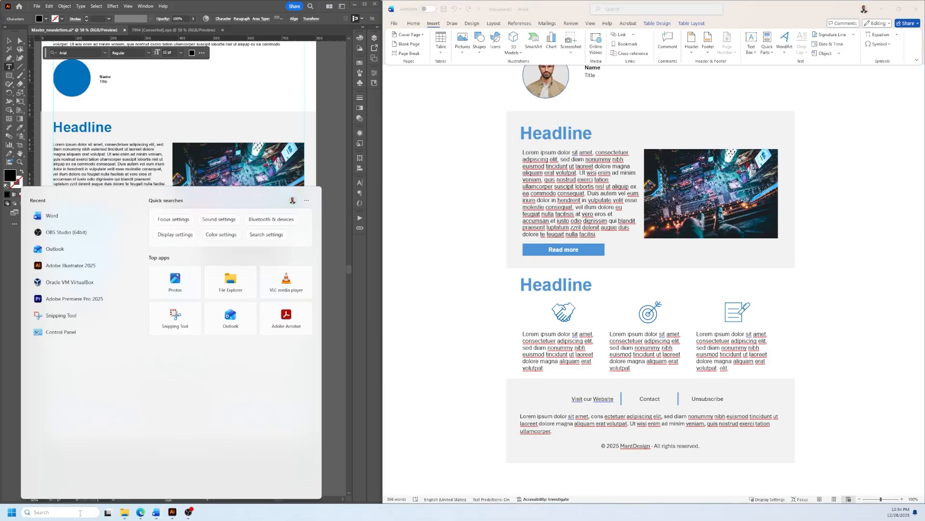
pyautogui.write('outlook')
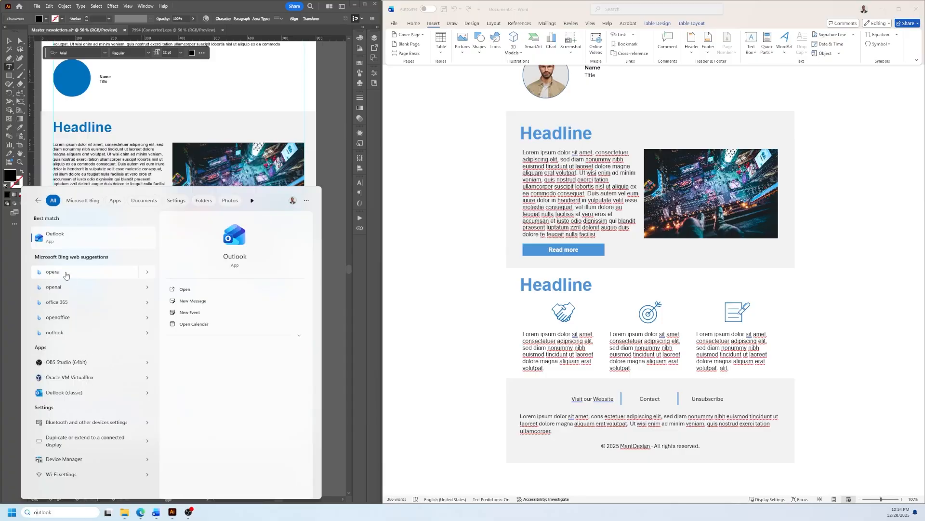
pyautogui.click(64, 237)
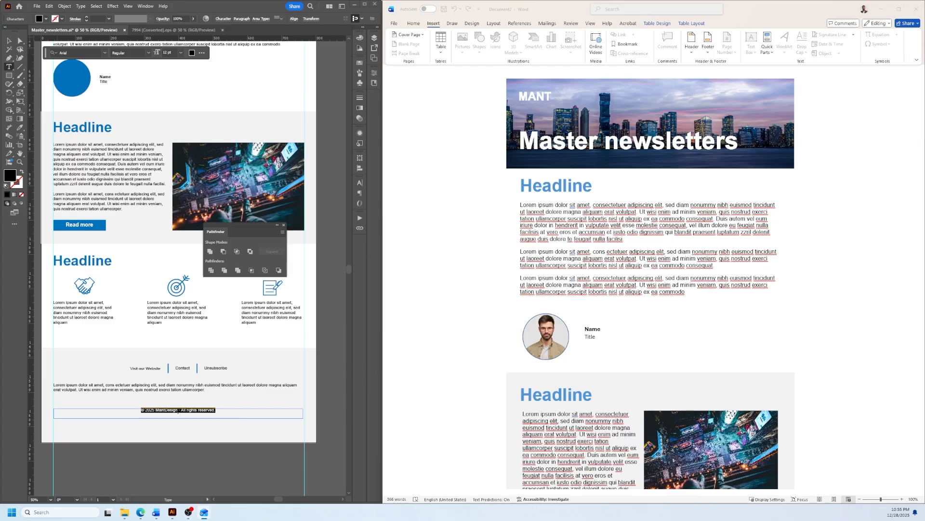
pyautogui.moveTo(0, 193); pyautogui.dragTo(236, 106)
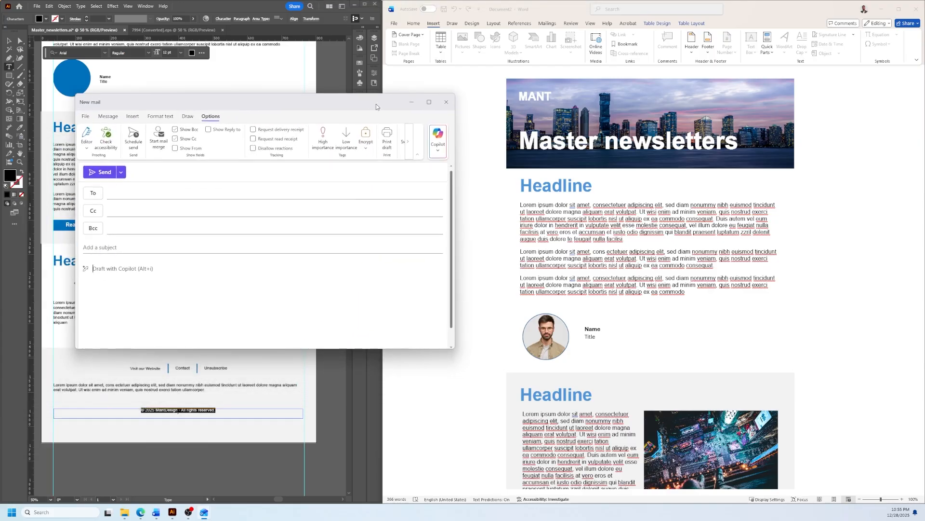
pyautogui.moveTo(383, 102); pyautogui.dragTo(347, 89)
pyautogui.click(705, 231)
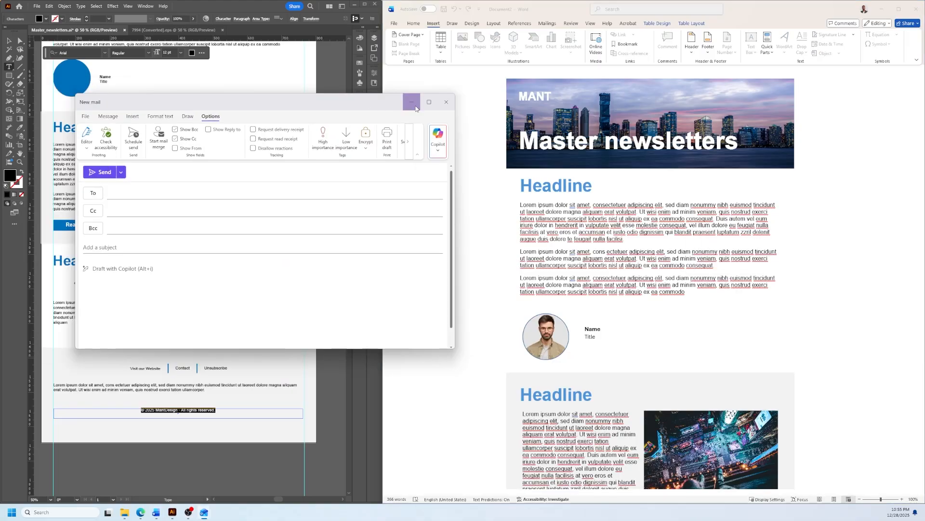
pyautogui.moveTo(383, 101); pyautogui.dragTo(347, 89)
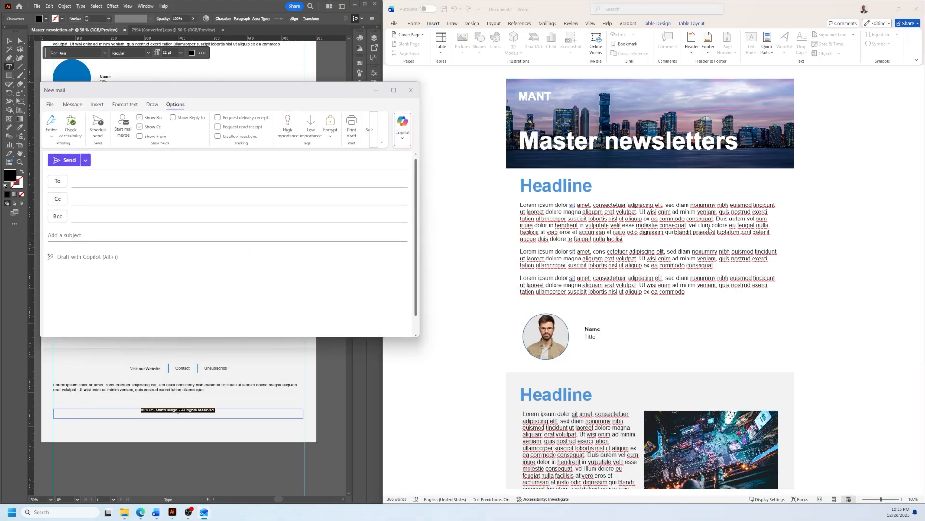
# - Copy the entire newsletter from the Word document into the body of the new mail, with the mail window maximized
pyautogui.click(709, 230)
pyautogui.hotkey('ctrl', 'a')
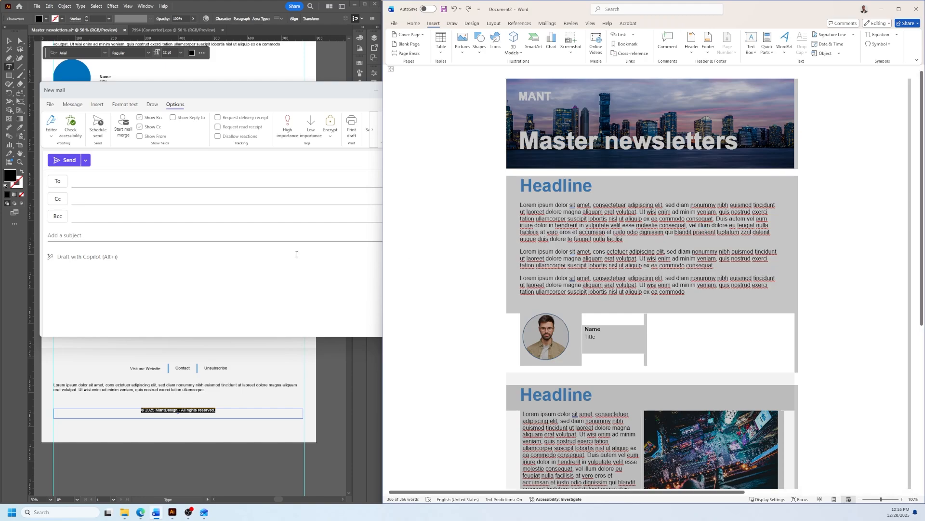
pyautogui.click(196, 262)
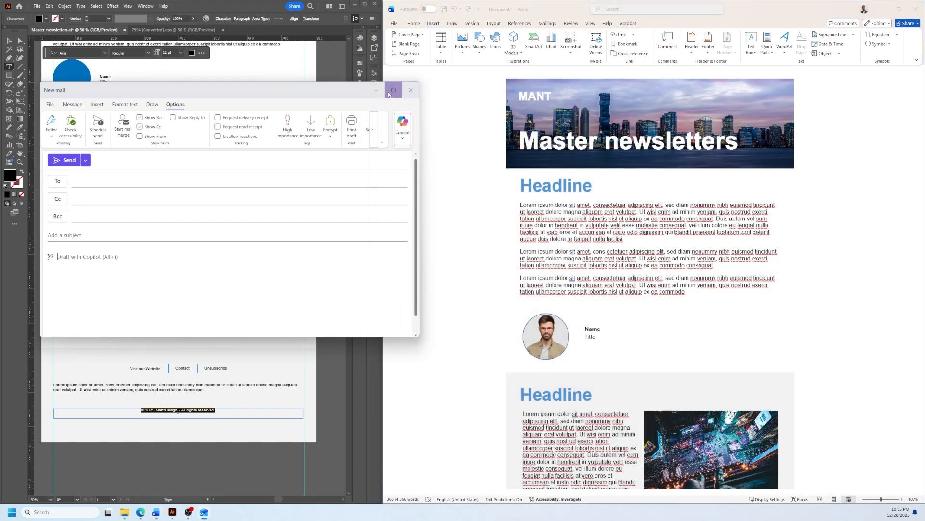
pyautogui.moveTo(389, 92)
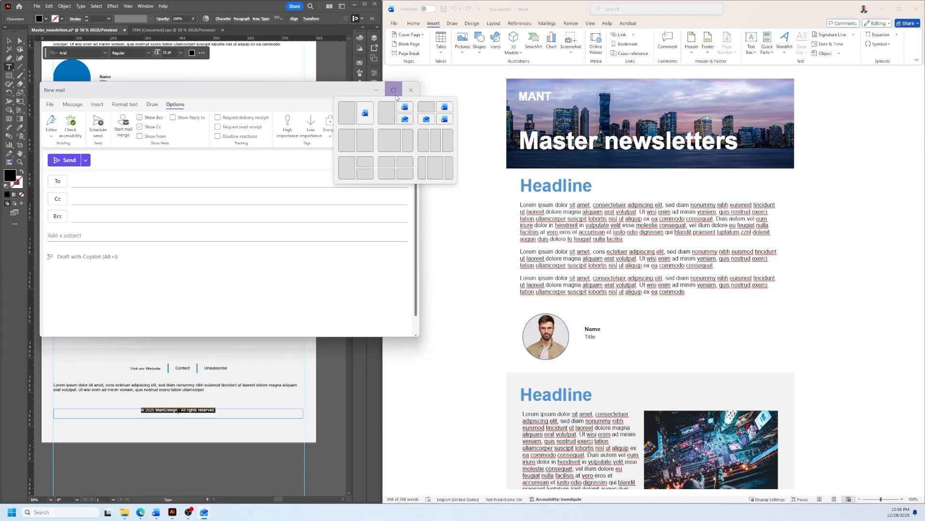
pyautogui.click(393, 90)
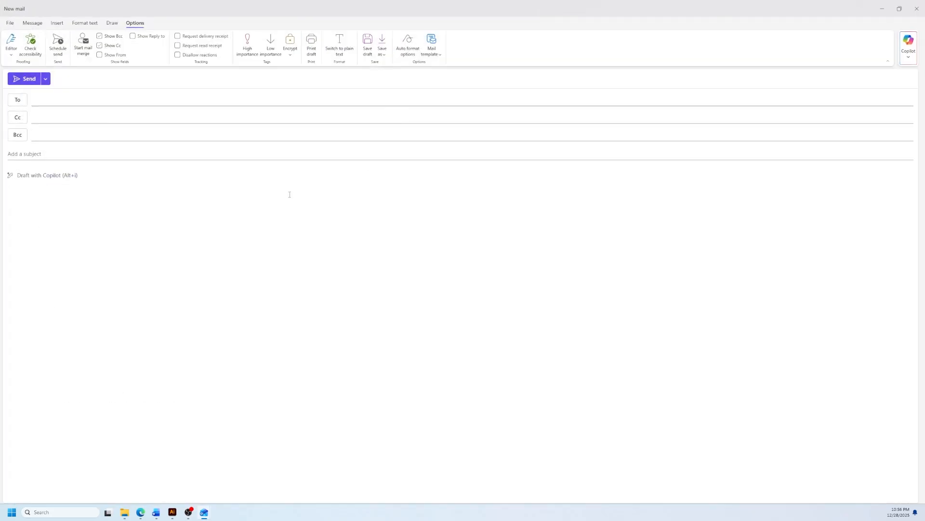
pyautogui.hotkey('ctrl', 'v')
pyautogui.click(640, 260)
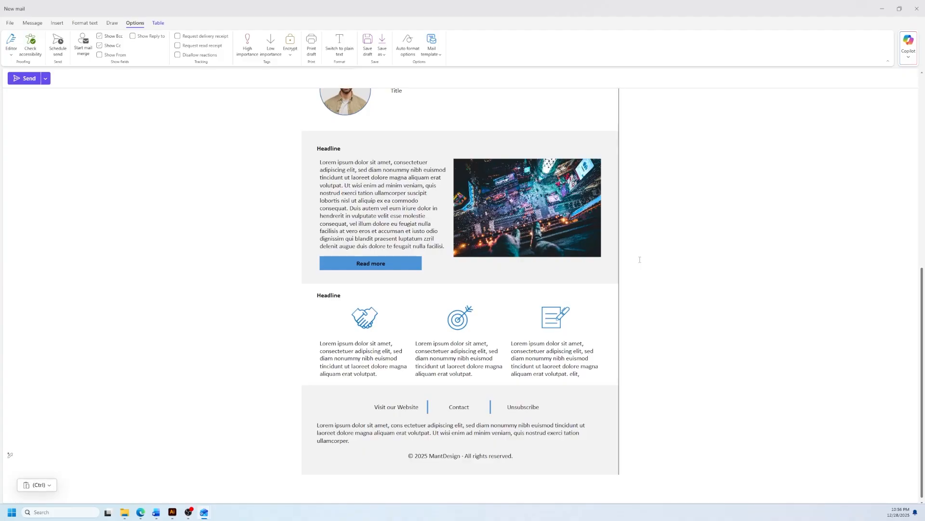
# - Examine the pasted newsletter in the mail from header to footer, comparing its headline fonts, images, and shading with the original
pyautogui.scroll(7, 679, 261)
pyautogui.scroll(-7, 683, 265)
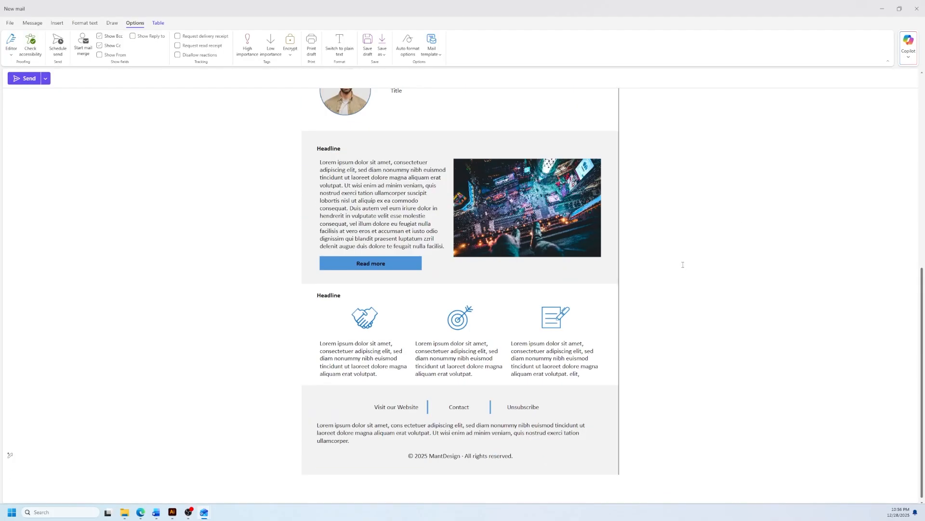
pyautogui.scroll(2, 621, 293)
pyautogui.scroll(4, 621, 293)
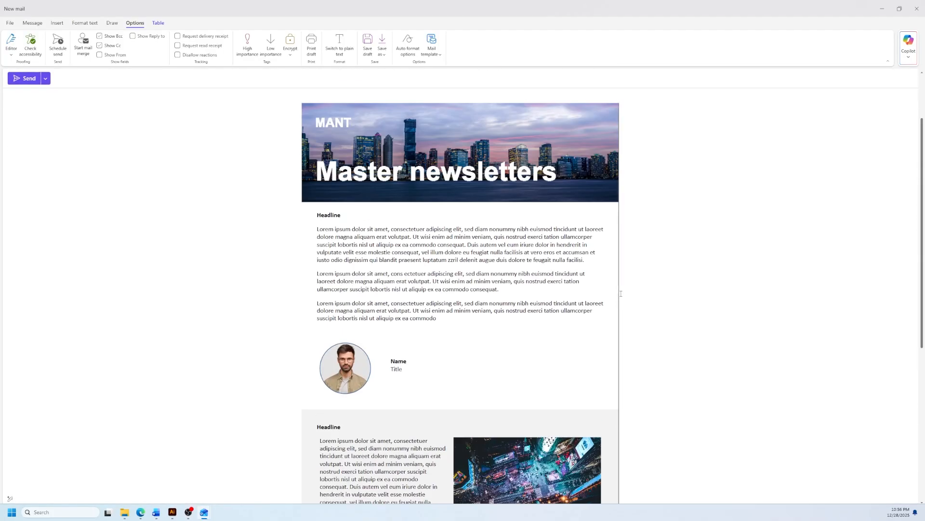
pyautogui.scroll(-2, 471, 265)
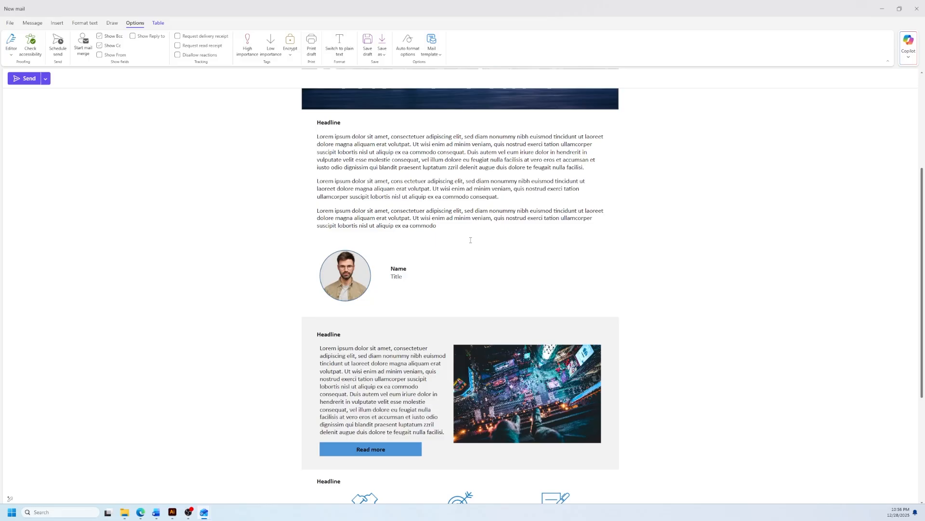
pyautogui.scroll(-4, 469, 241)
pyautogui.scroll(4, 466, 244)
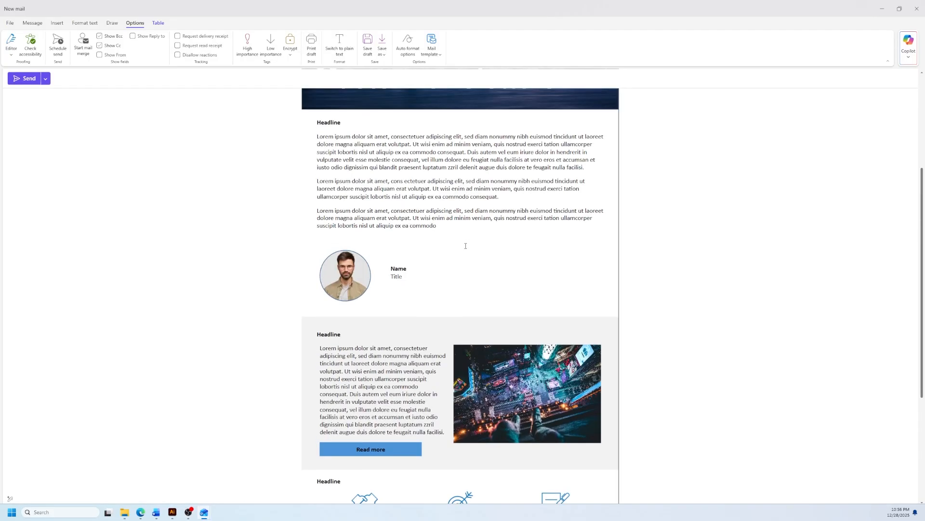
# - Undo the newsletter paste and paste it into the mail body again with Keep source formatting
pyautogui.hotkey('ctrl', 'z')
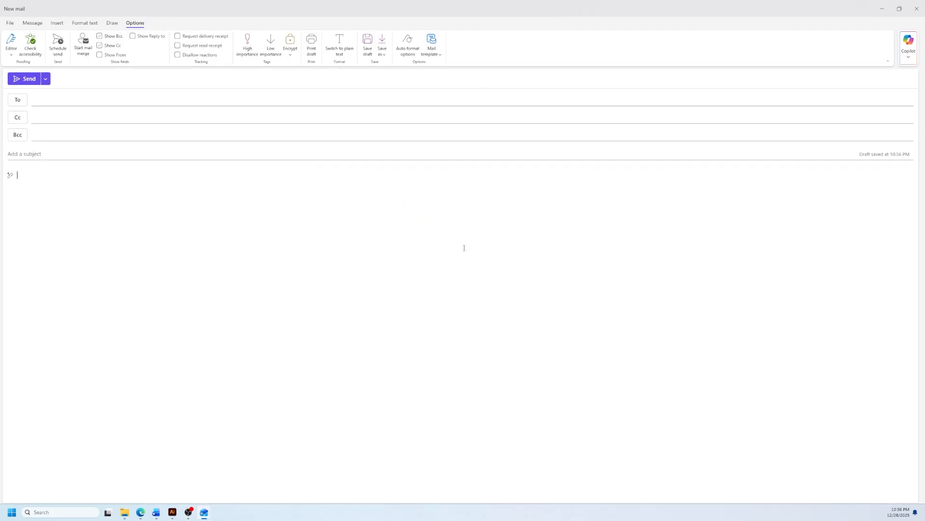
pyautogui.rightClick(392, 240)
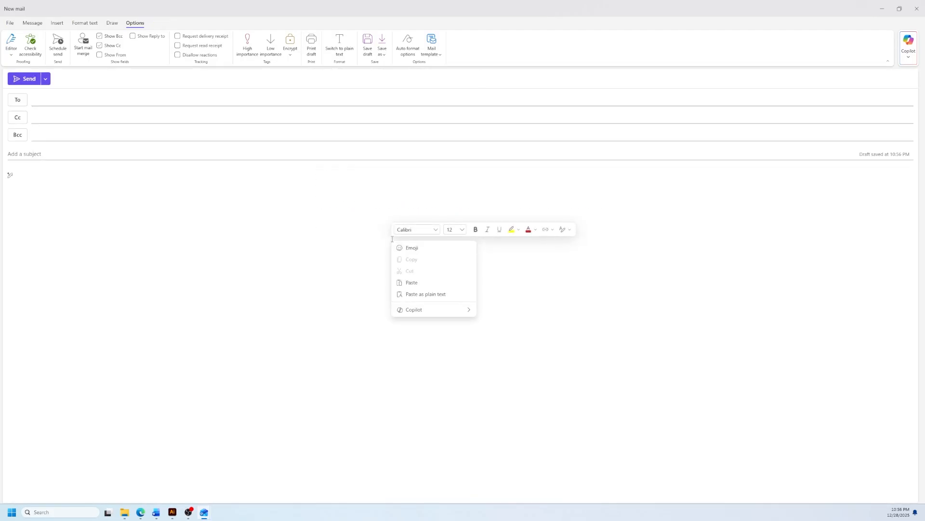
pyautogui.click(419, 282)
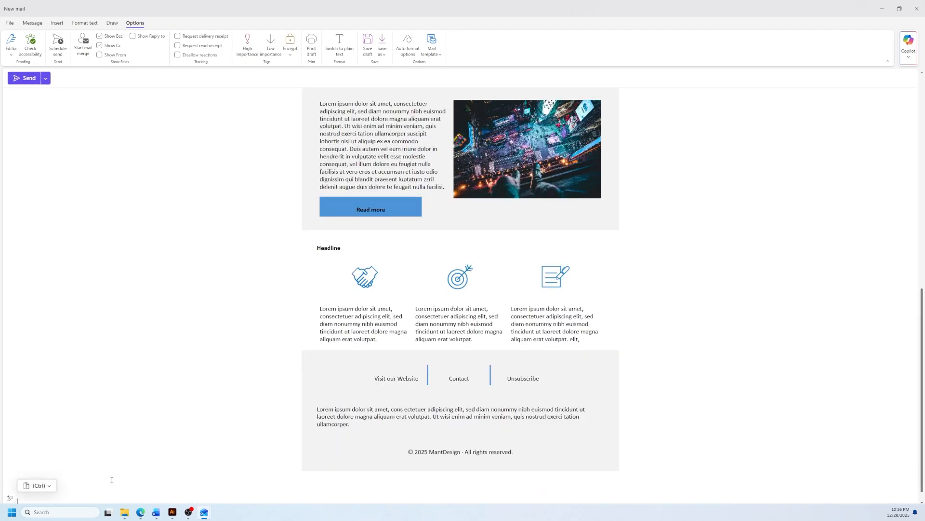
pyautogui.click(48, 488)
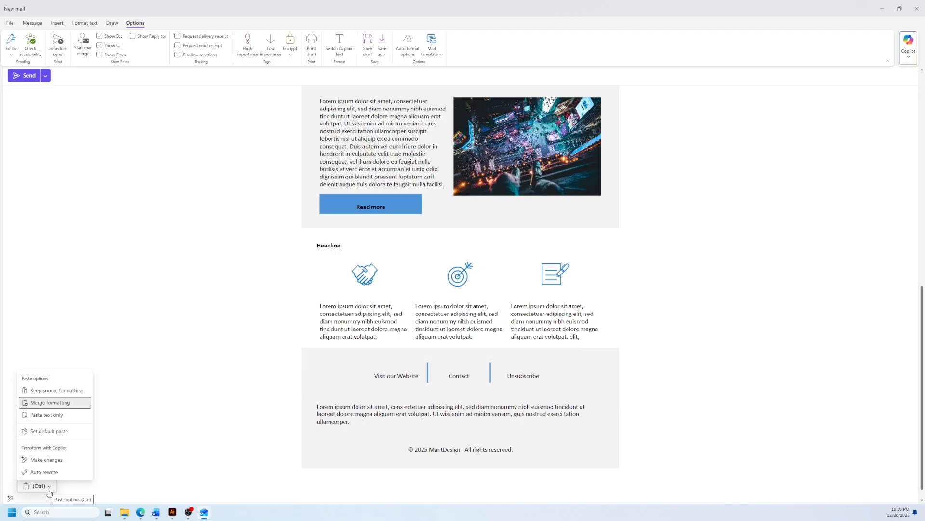
pyautogui.click(57, 391)
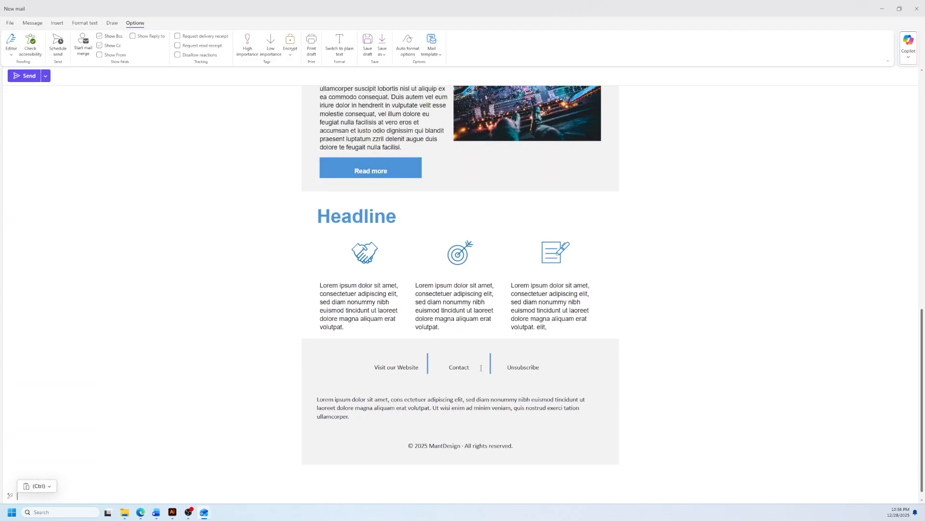
# - Examine the re-pasted newsletter's headlines, body text, images and the Read more button's text alignment
pyautogui.scroll(8, 481, 368)
pyautogui.scroll(-6, 414, 361)
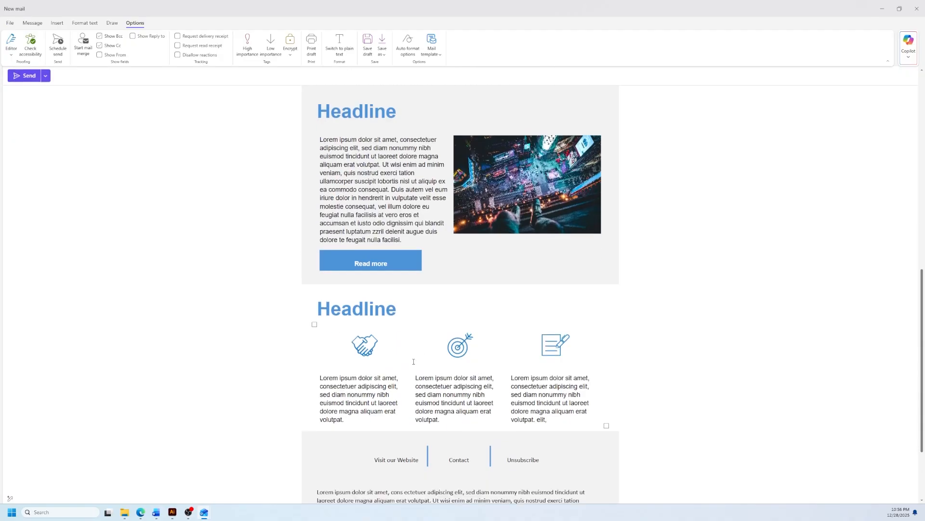
pyautogui.click(375, 263)
pyautogui.moveTo(400, 263); pyautogui.dragTo(354, 263)
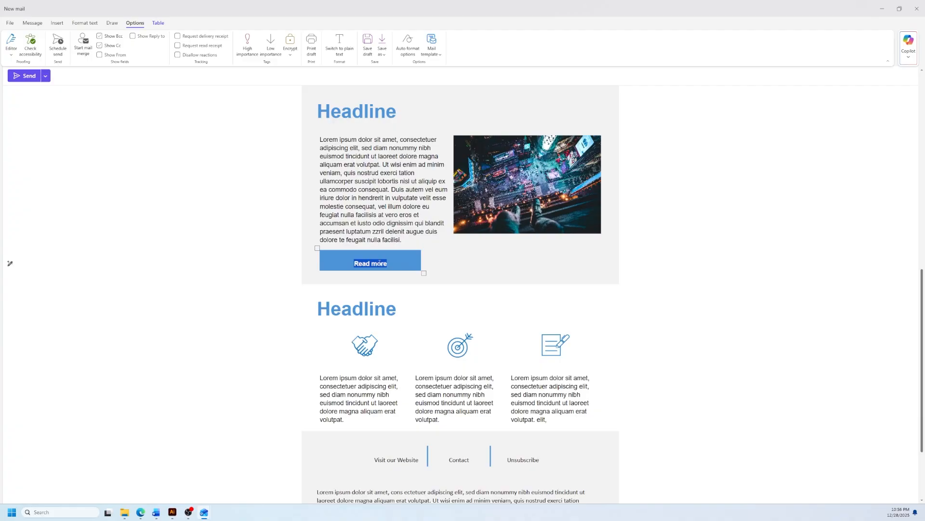
pyautogui.press('Right')
pyautogui.scroll(8, 388, 257)
pyautogui.scroll(-4, 388, 256)
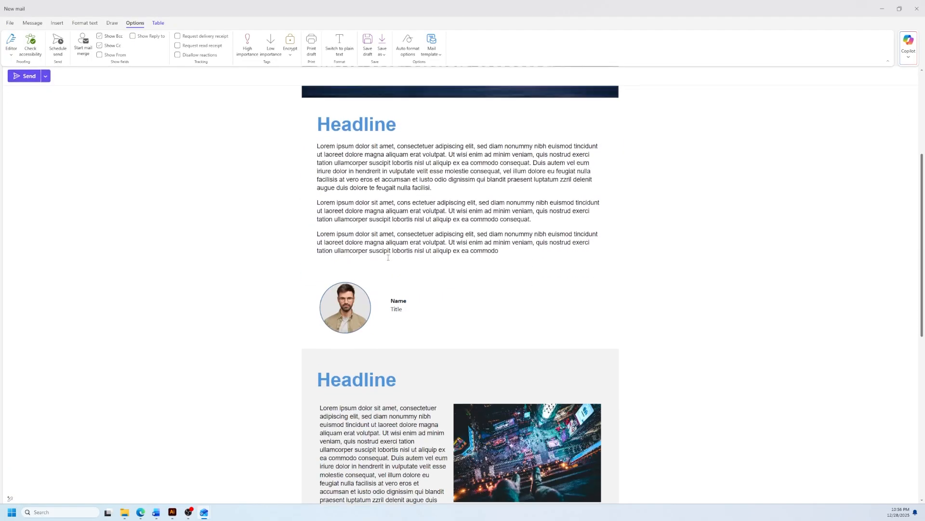
pyautogui.scroll(4, 388, 257)
pyautogui.scroll(-5, 388, 257)
pyautogui.scroll(-1, 388, 257)
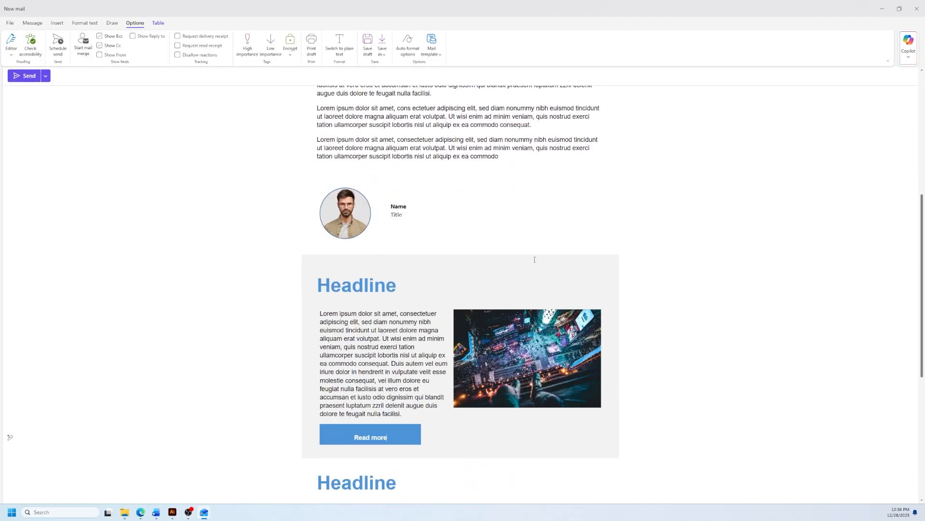
pyautogui.scroll(7, 535, 260)
pyautogui.scroll(-11, 484, 258)
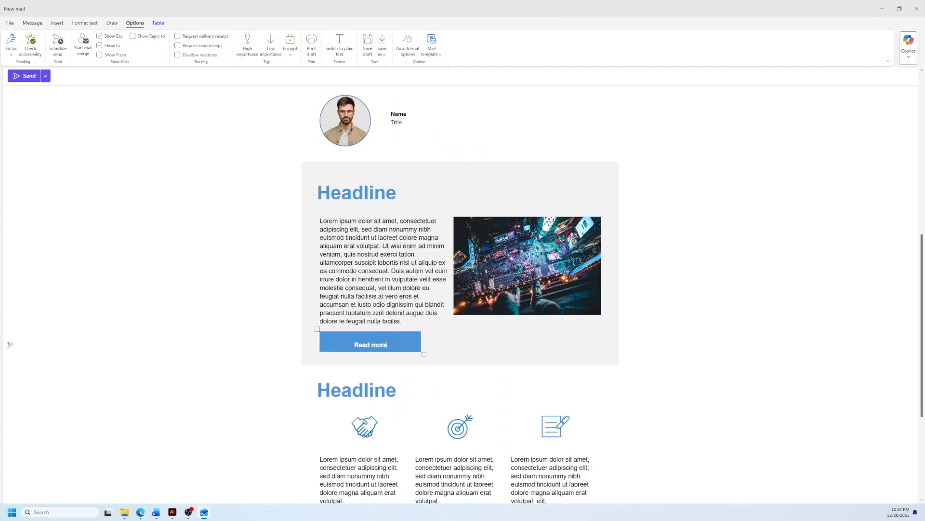
# - Remove the space before the paragraph in the Read more button
pyautogui.moveTo(388, 344); pyautogui.dragTo(355, 345)
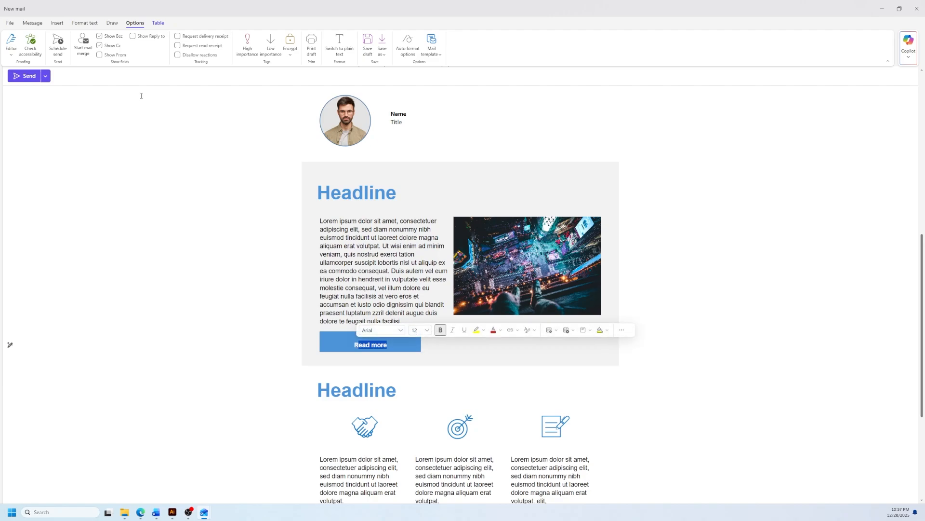
pyautogui.click(96, 27)
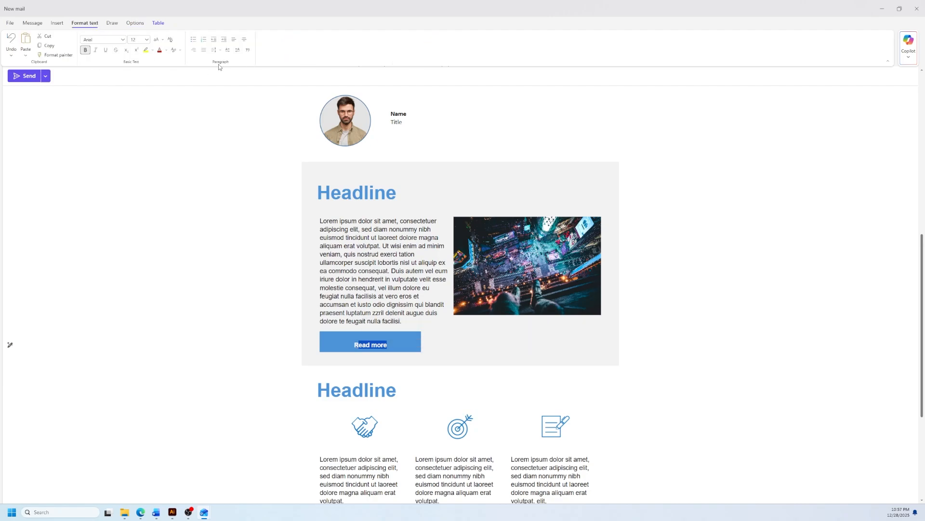
pyautogui.click(220, 50)
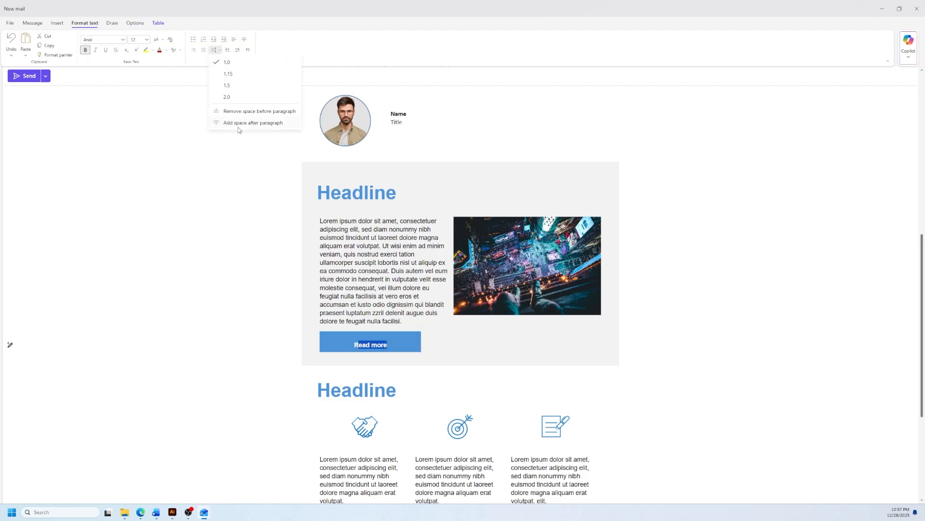
pyautogui.click(239, 112)
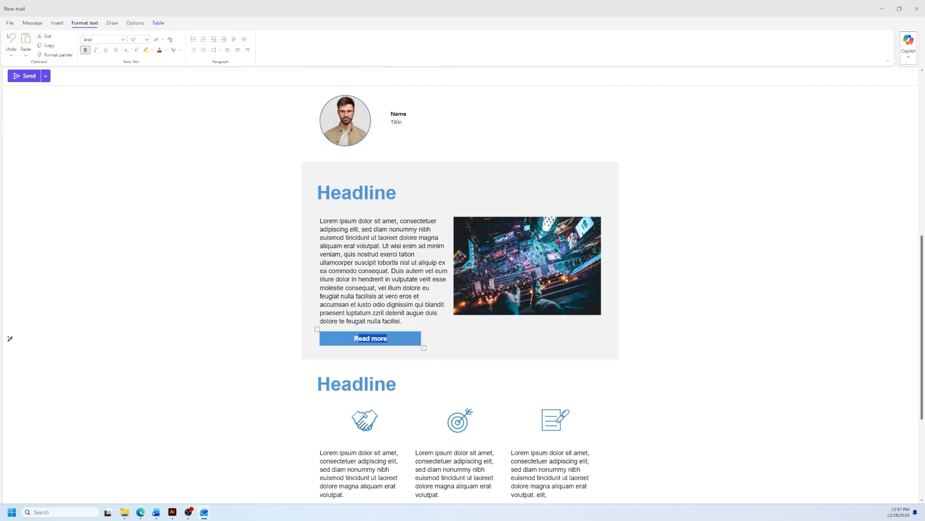
pyautogui.click(399, 338)
# - Remove the space before the paragraphs in the footer row with Visit our Website, Contact and Unsubscribe
pyautogui.scroll(-5, 449, 337)
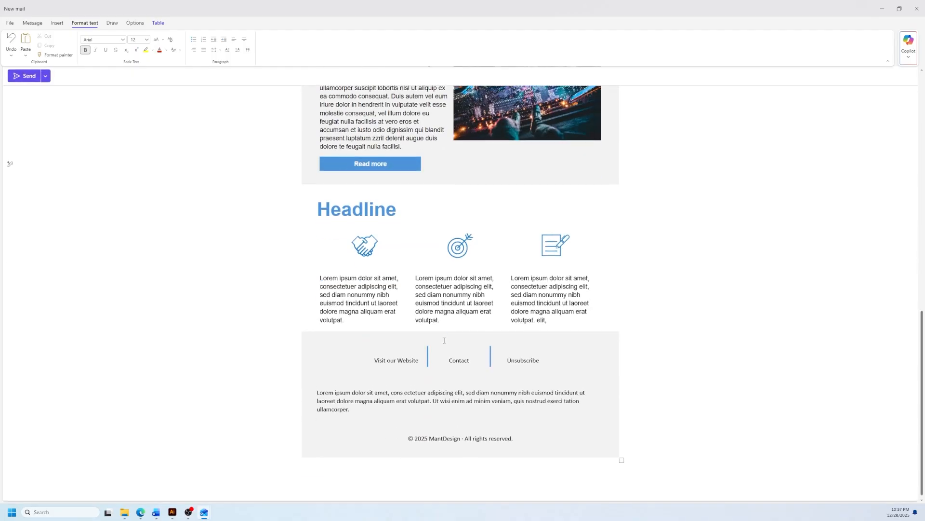
pyautogui.moveTo(539, 360); pyautogui.dragTo(354, 357)
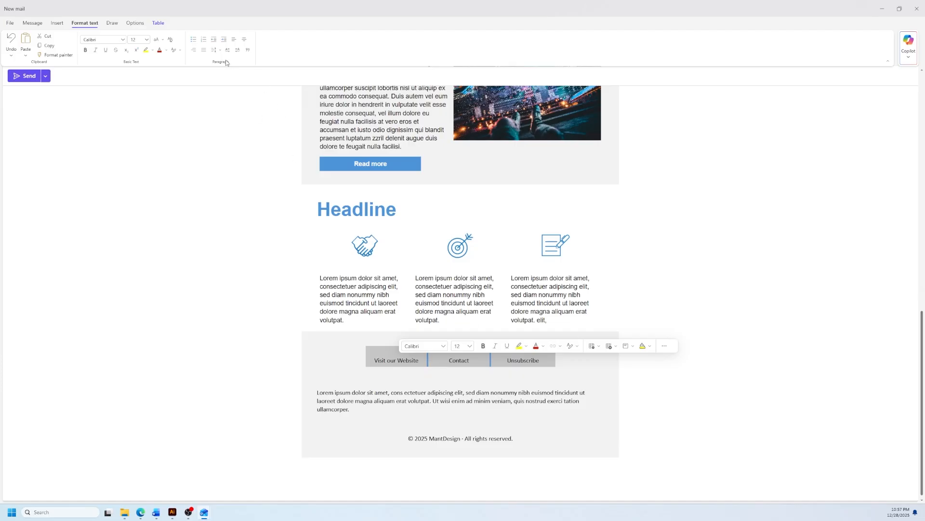
pyautogui.click(215, 50)
pyautogui.click(248, 111)
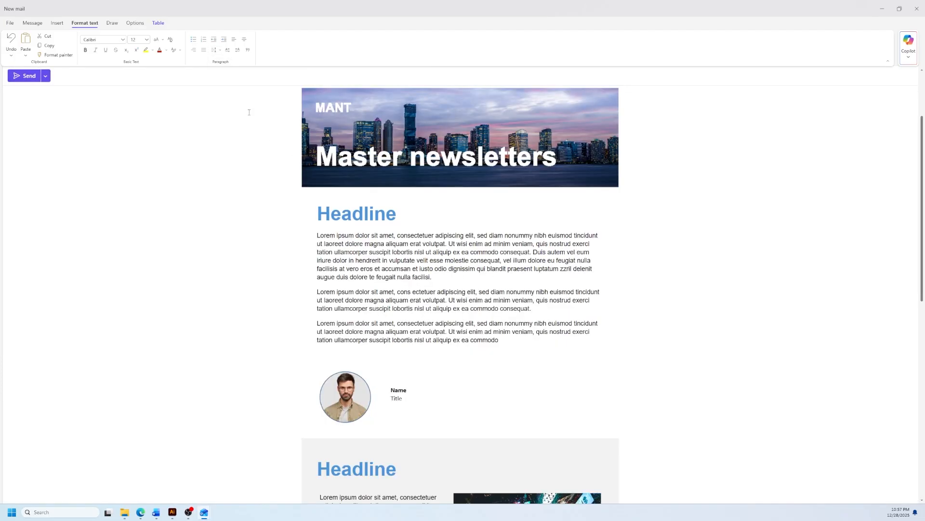
pyautogui.scroll(-10, 511, 245)
pyautogui.click(529, 360)
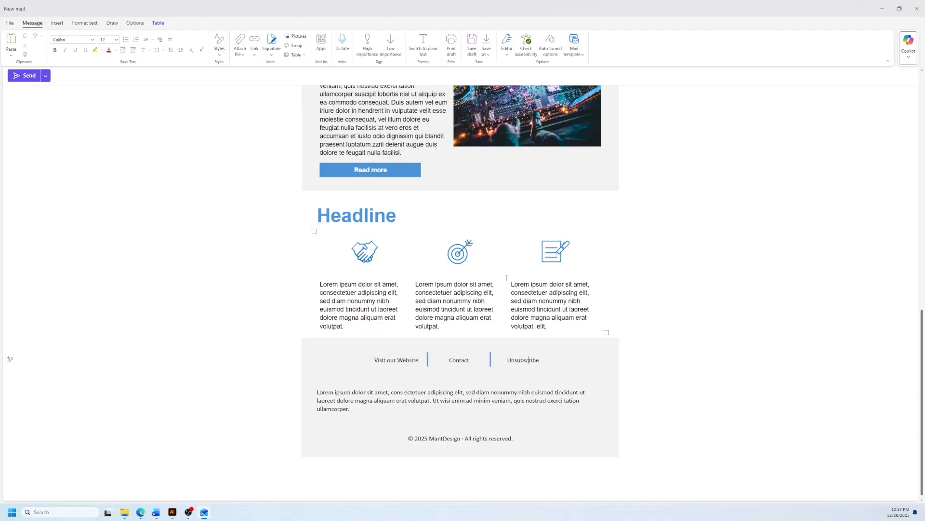
pyautogui.scroll(8, 507, 278)
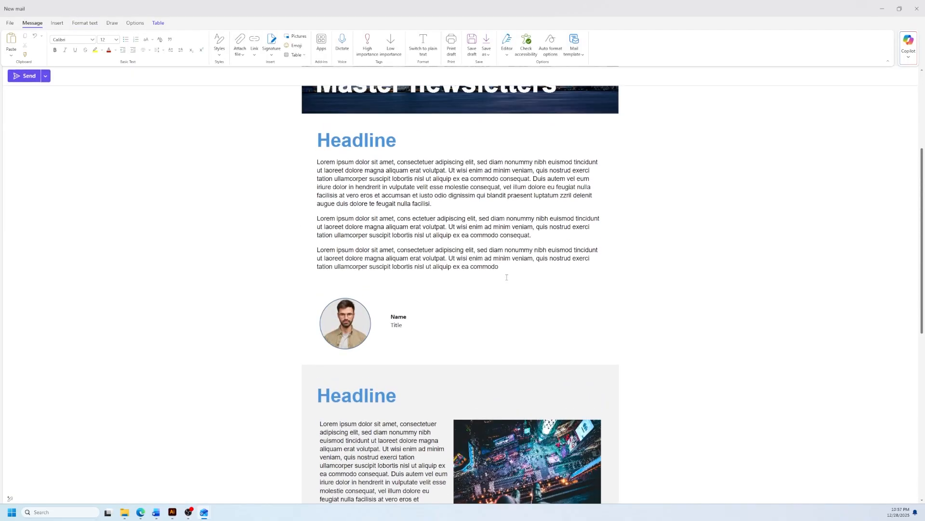
pyautogui.scroll(2, 507, 278)
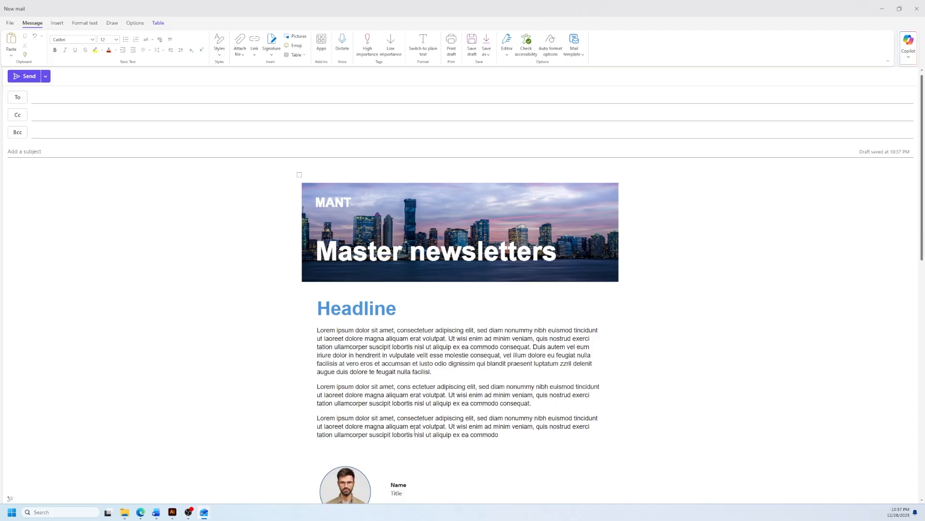
# - Switch to the newsletter document in Word and examine the file formats offered for saving it, including Web Page, Filtered
pyautogui.moveTo(165, 518)
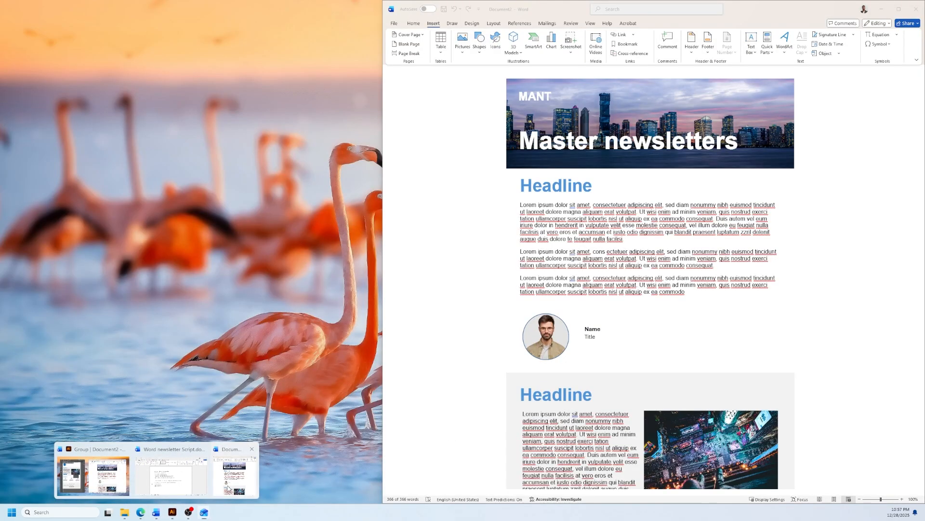
pyautogui.click(226, 474)
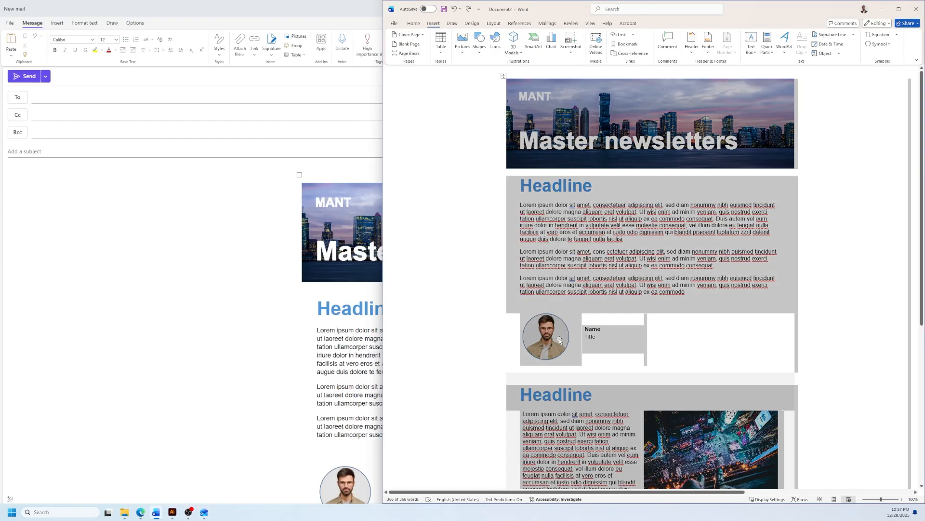
pyautogui.click(573, 308)
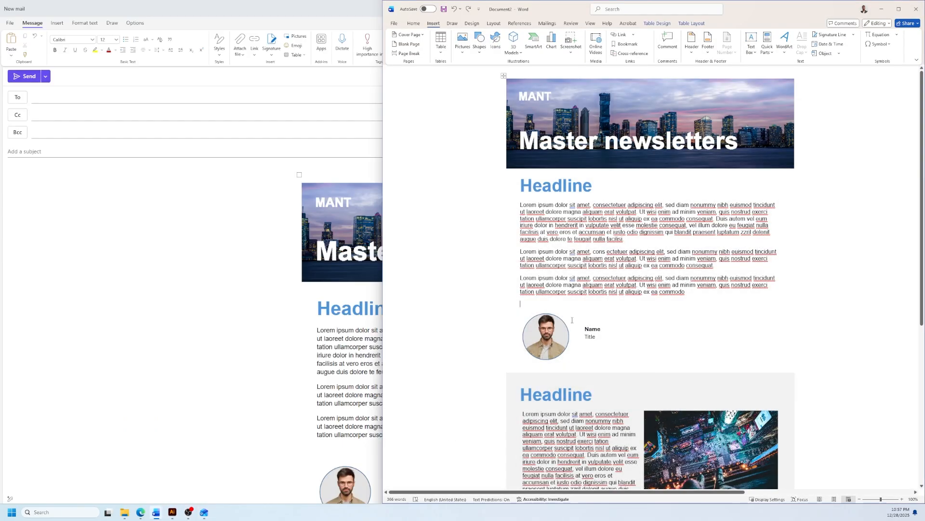
pyautogui.click(395, 25)
pyautogui.click(404, 119)
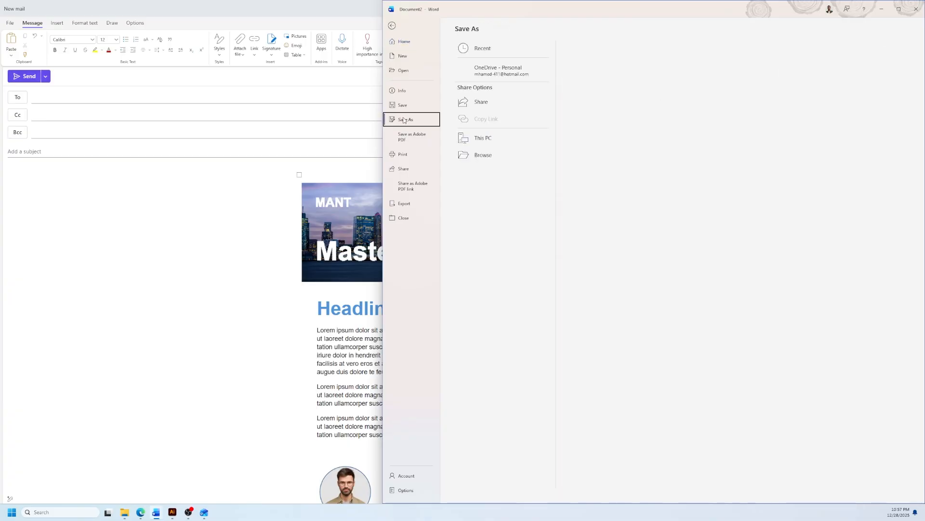
pyautogui.click(646, 67)
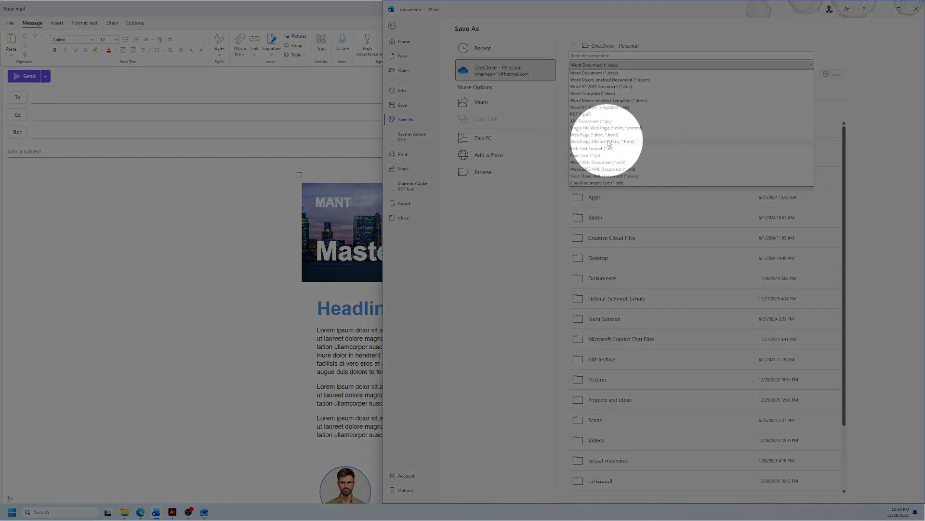
pyautogui.click(518, 35)
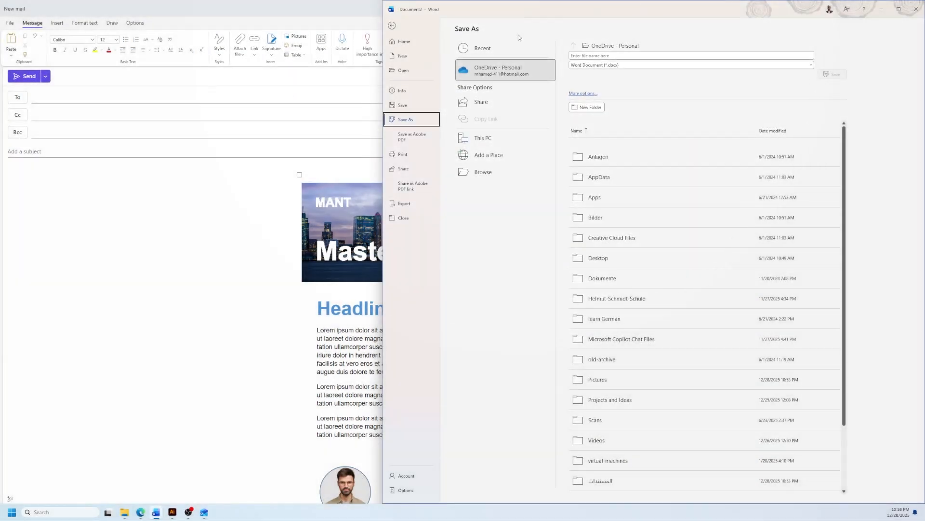
pyautogui.click(395, 26)
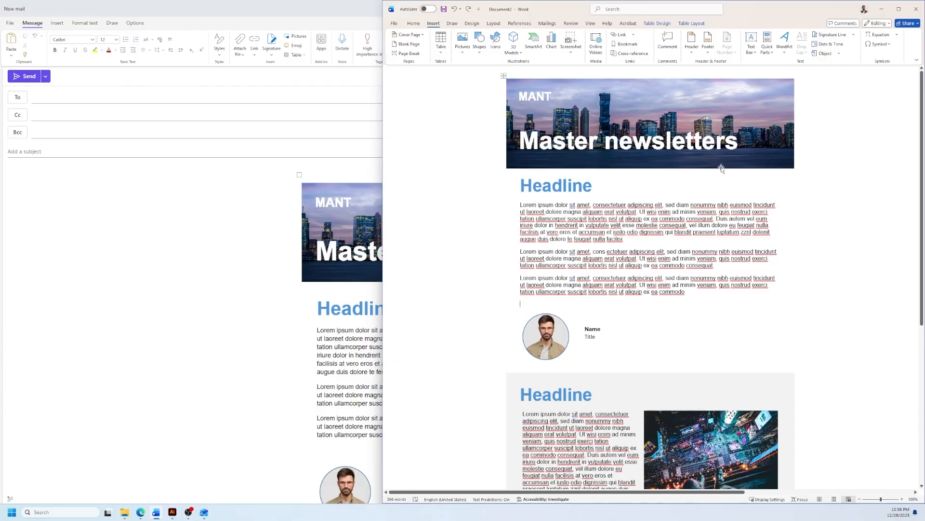